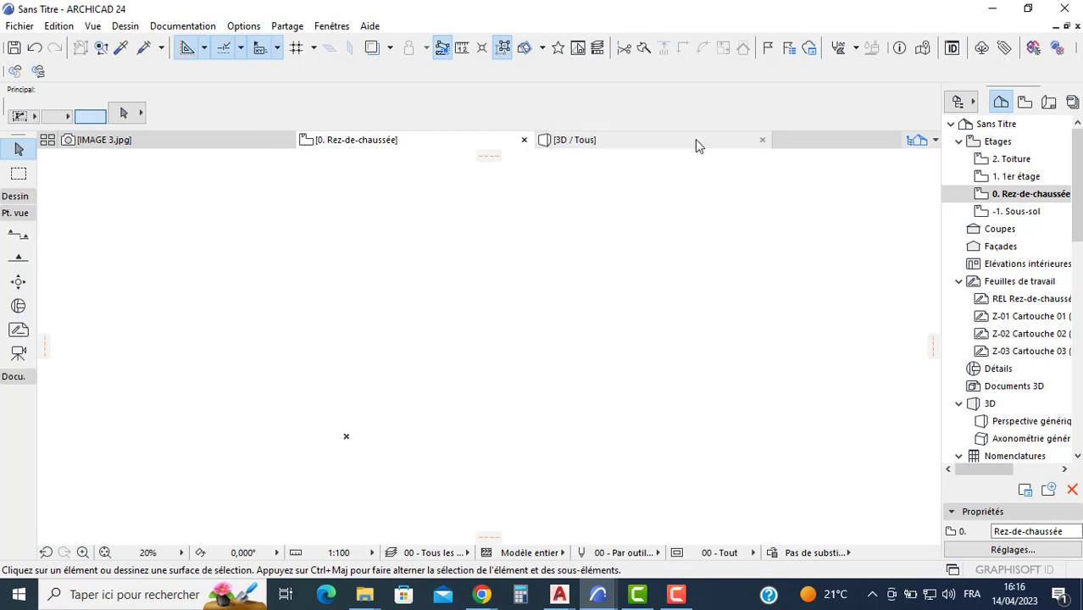
Close the 3D view and keep the project open on the ground-floor plan without closing or saving it
click(694, 139)
click(459, 139)
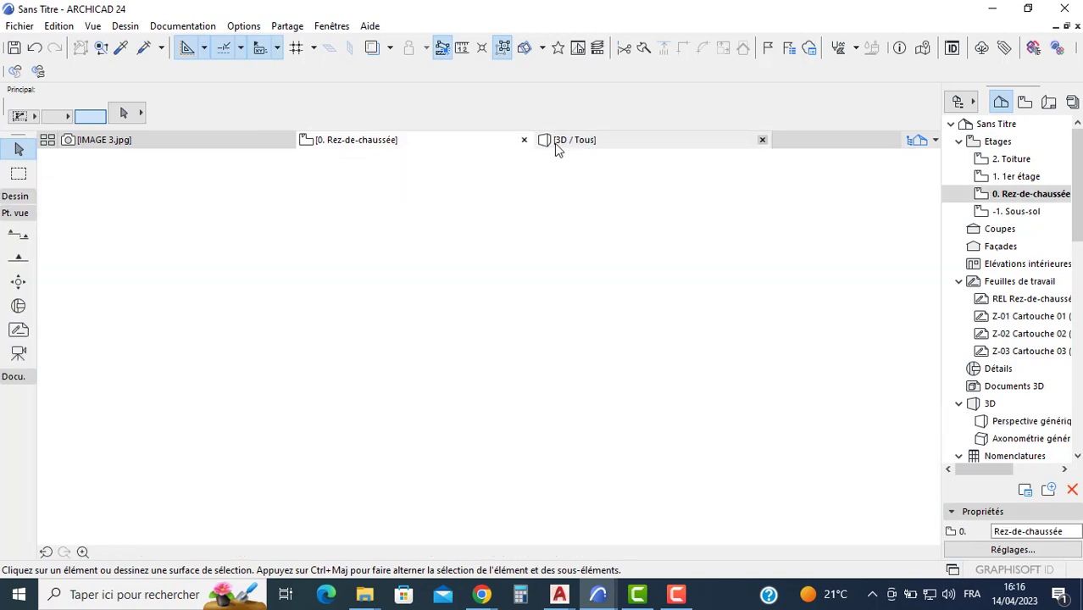
click(524, 141)
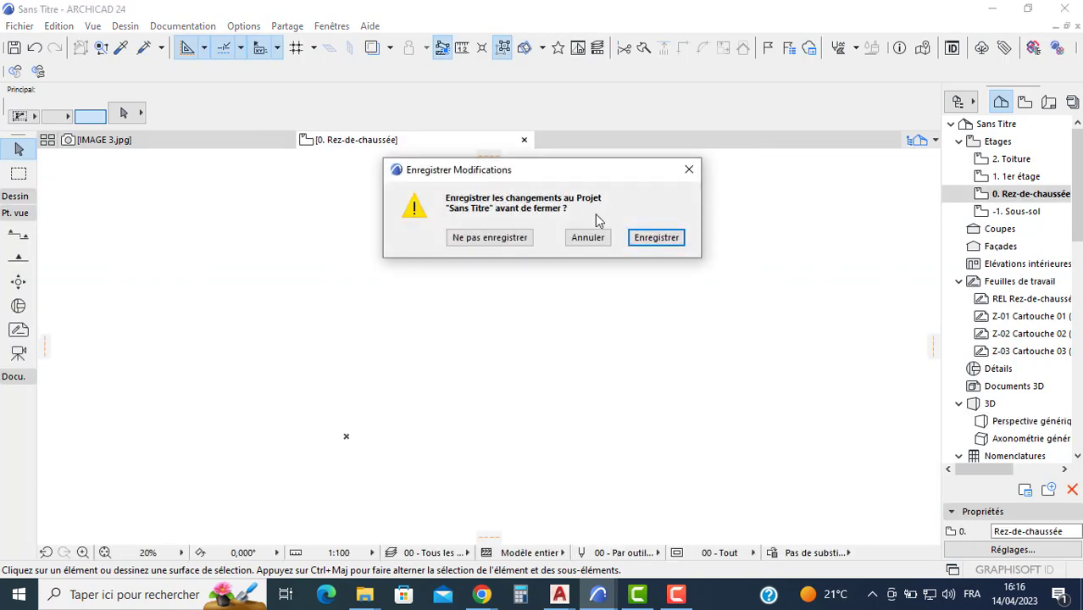
click(585, 239)
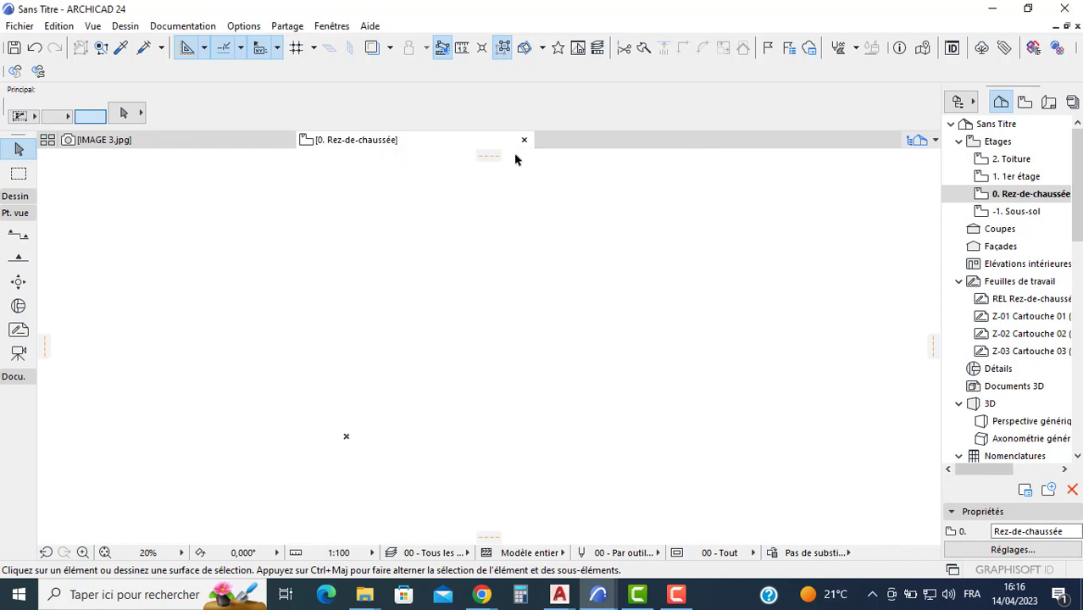
Start a chained line (polyline) on the ground-floor plan with a small three-point arc as the top lip of the profile
click(14, 196)
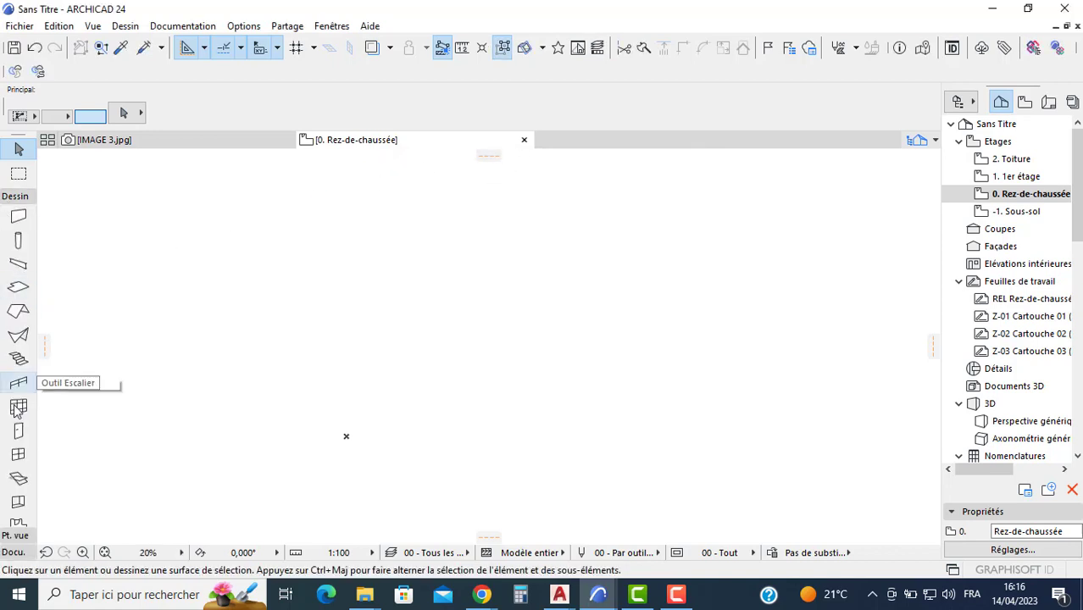
click(15, 552)
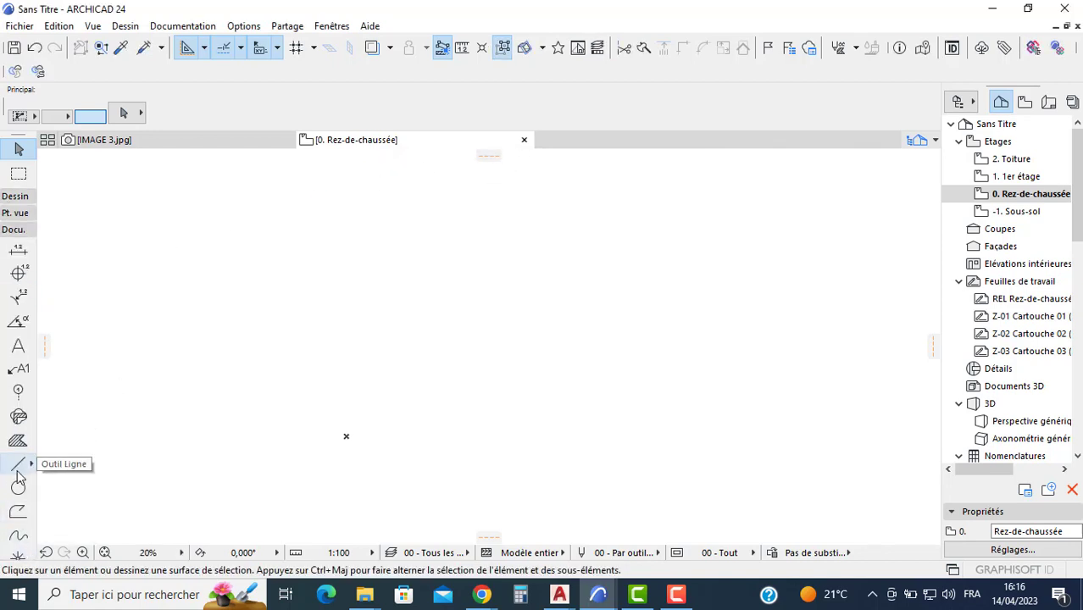
click(19, 466)
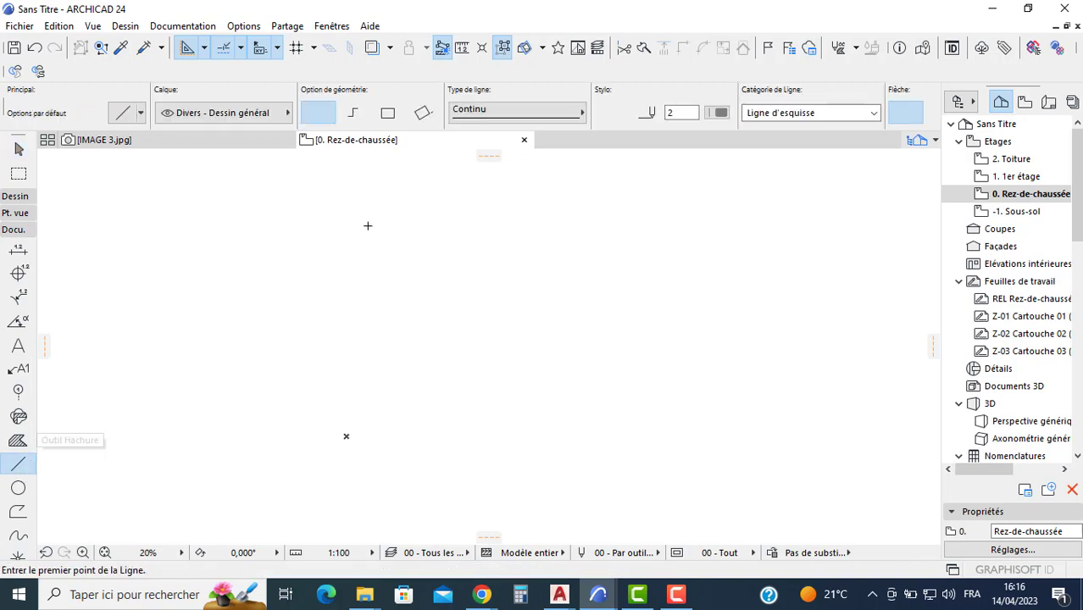
click(355, 116)
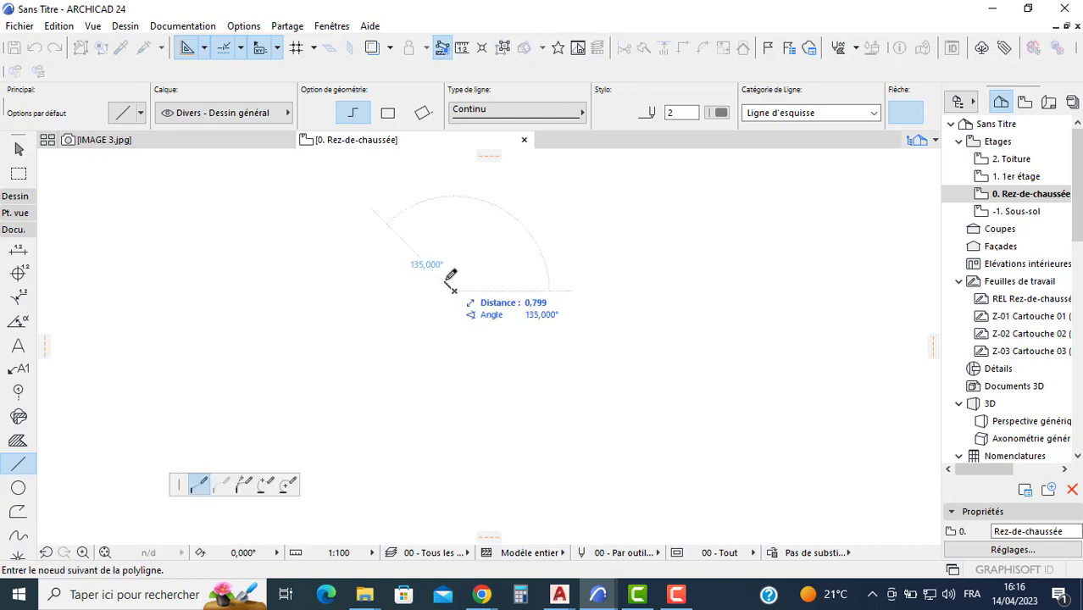
click(266, 483)
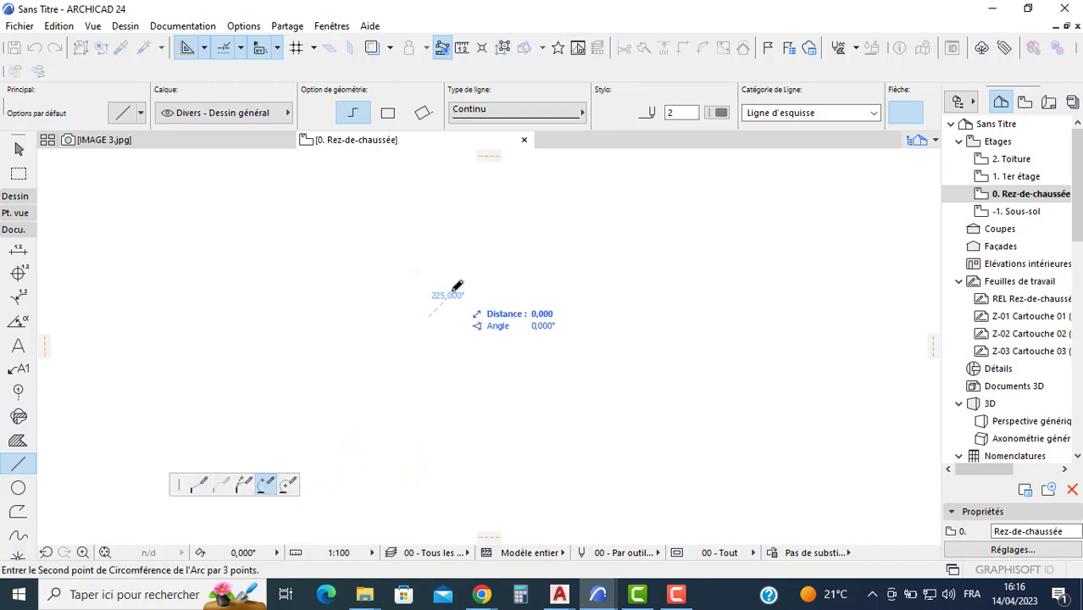
click(437, 288)
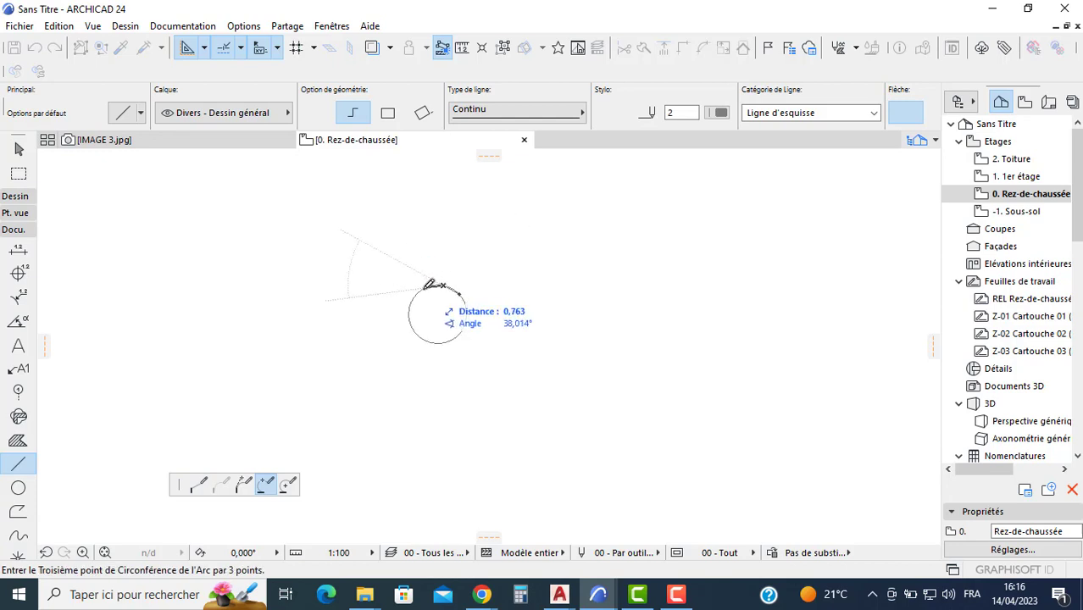
click(431, 292)
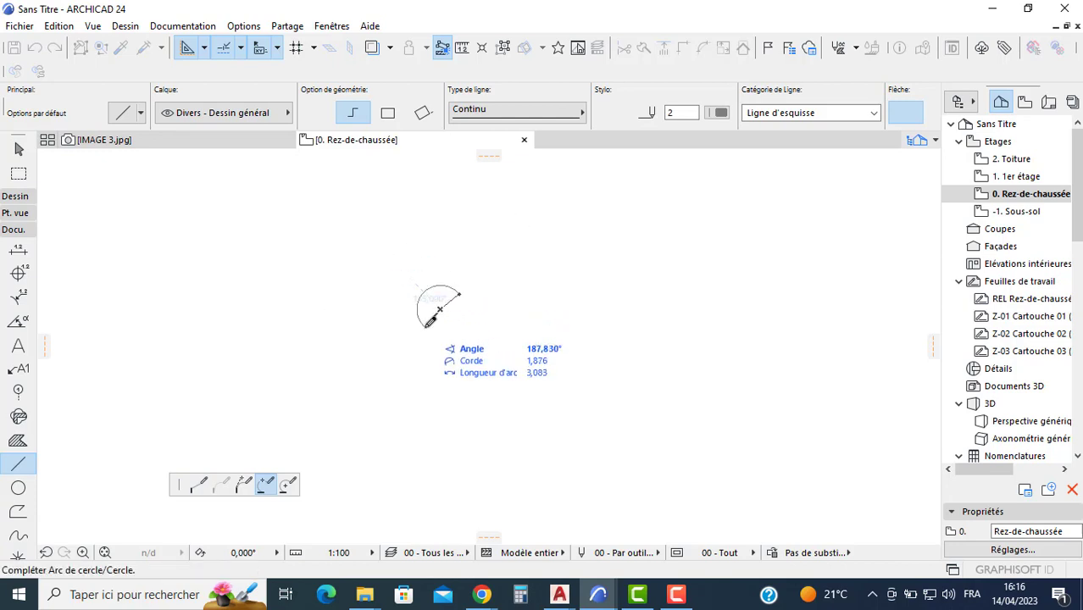
click(433, 287)
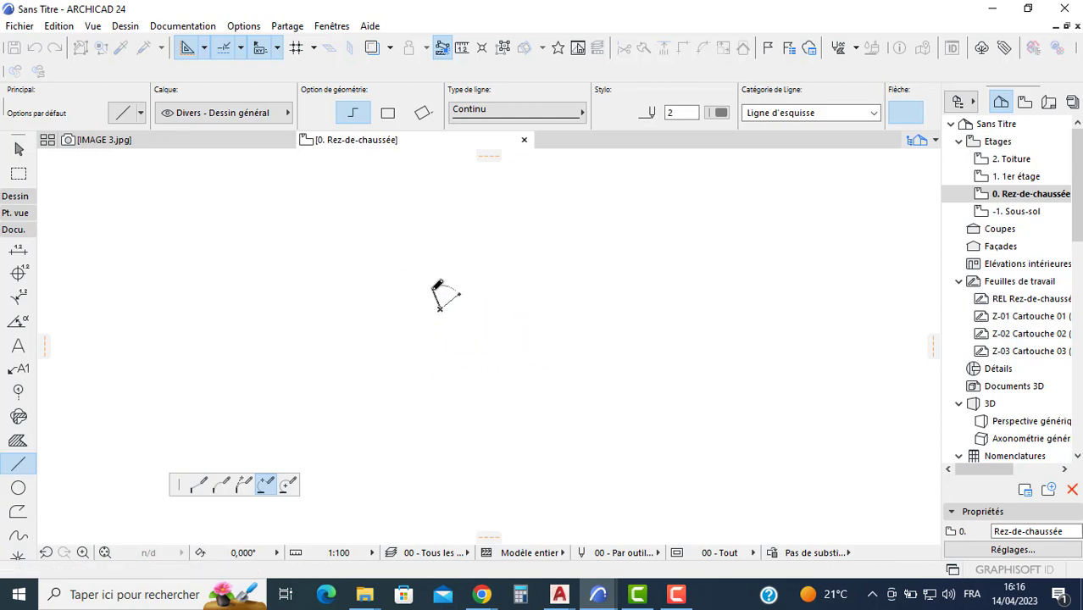
Continue the polyline downward from the small arc with a long three-point arc, chord about 8.7
click(433, 346)
middle_drag(471, 424, 424, 368)
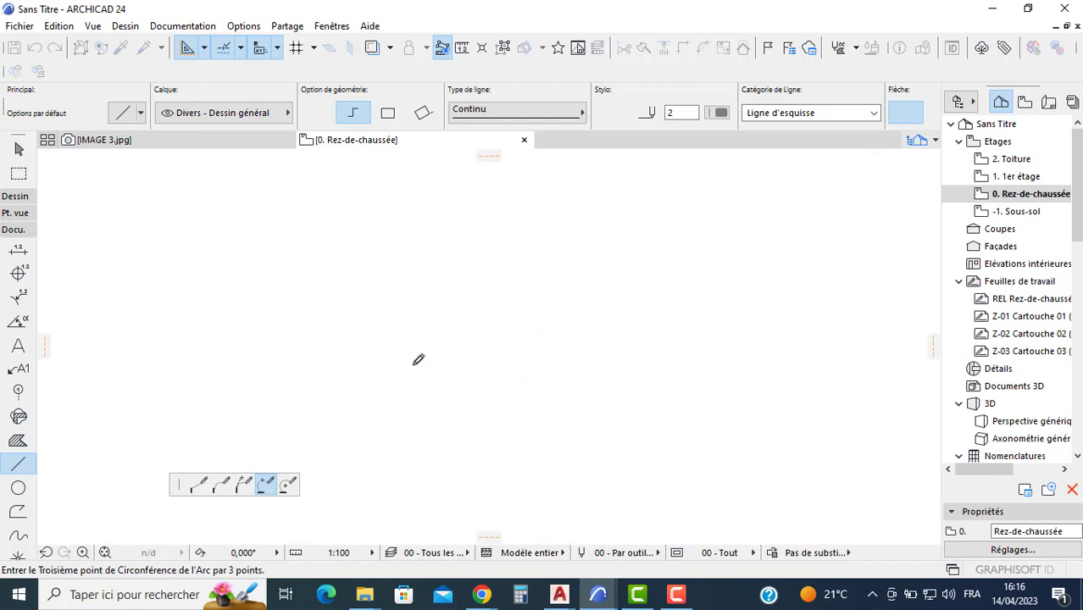
click(426, 376)
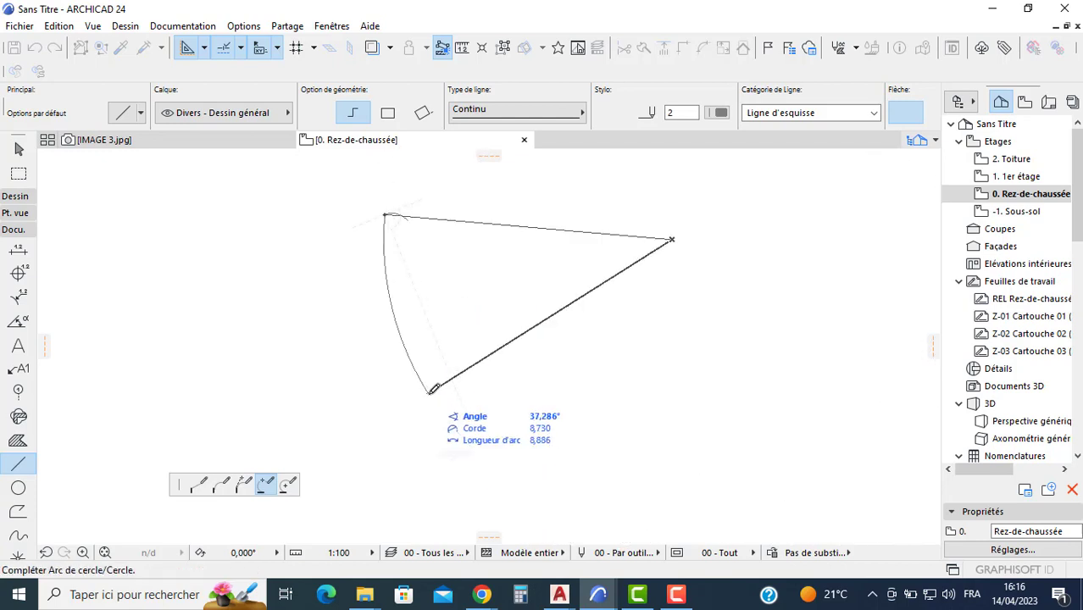
click(435, 391)
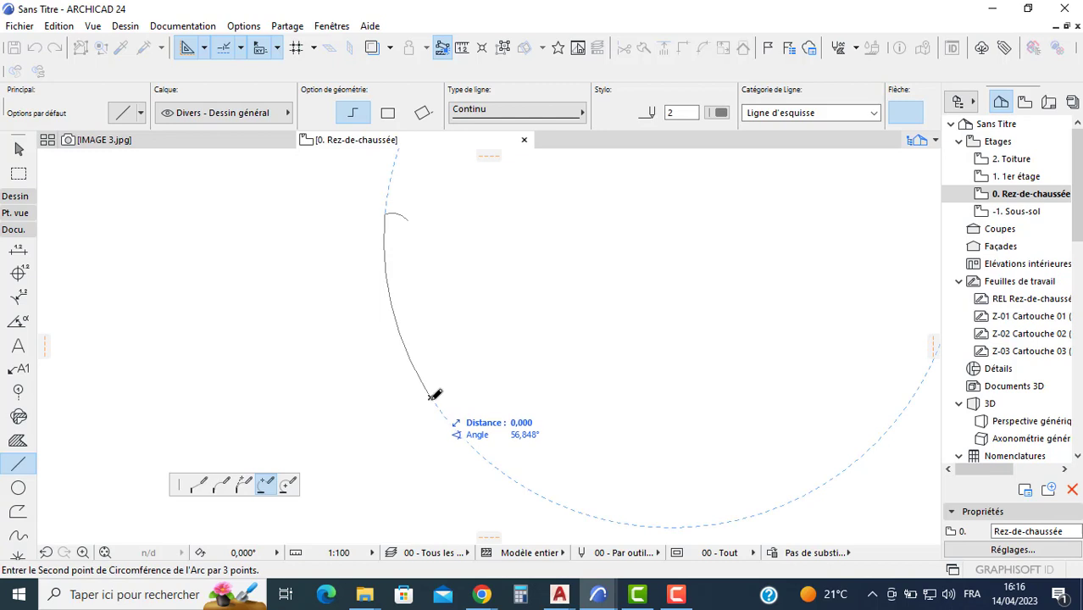
Add a short arc curving the opposite way below the long arc, chord about 2.2, and end the polyline there
click(447, 449)
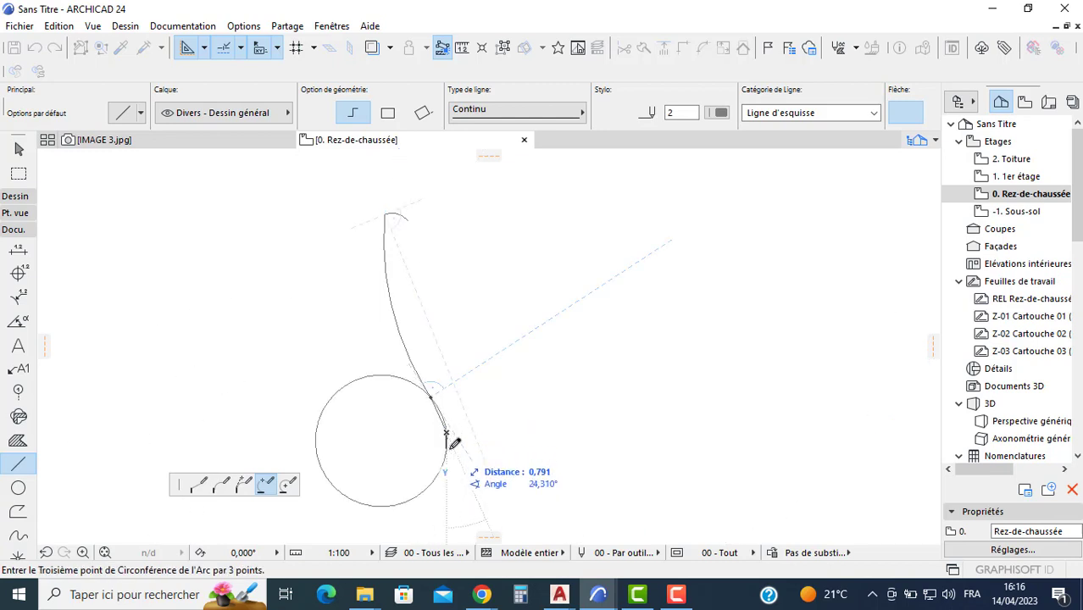
click(449, 442)
middle_drag(449, 442, 414, 363)
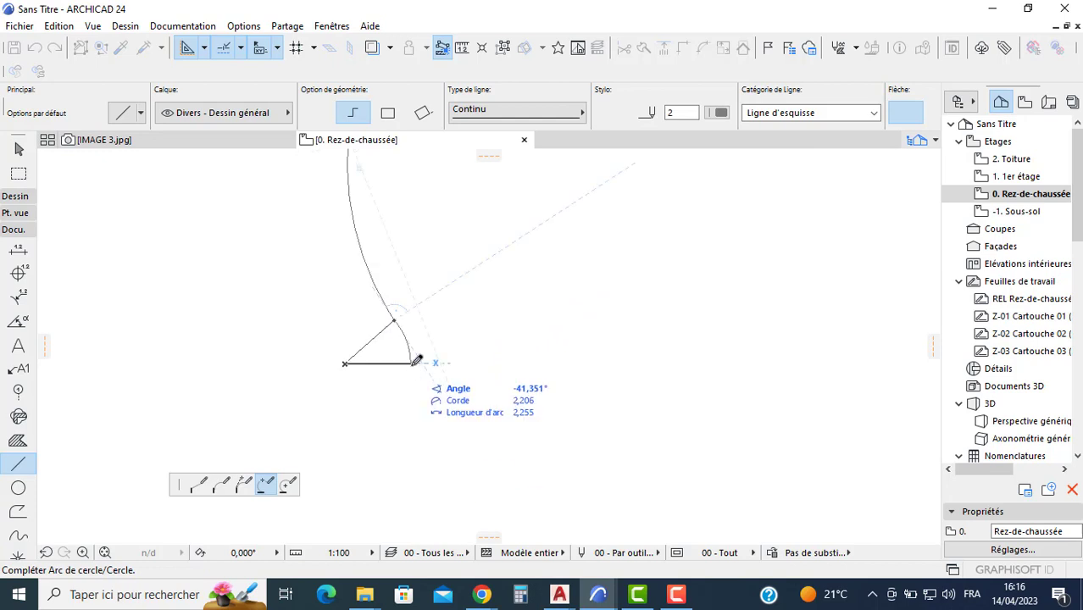
click(415, 363)
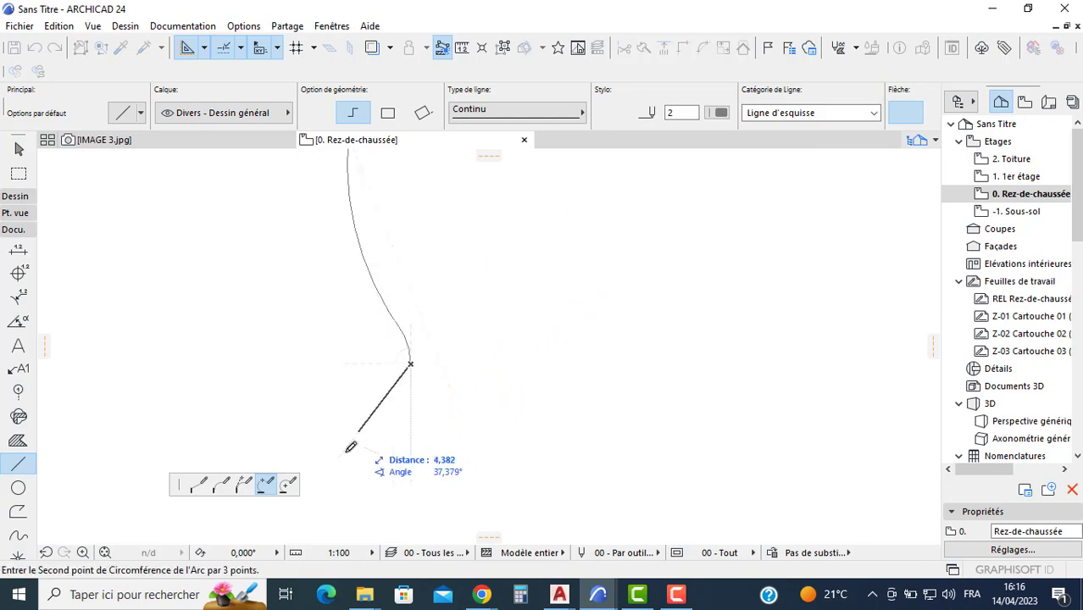
click(435, 382)
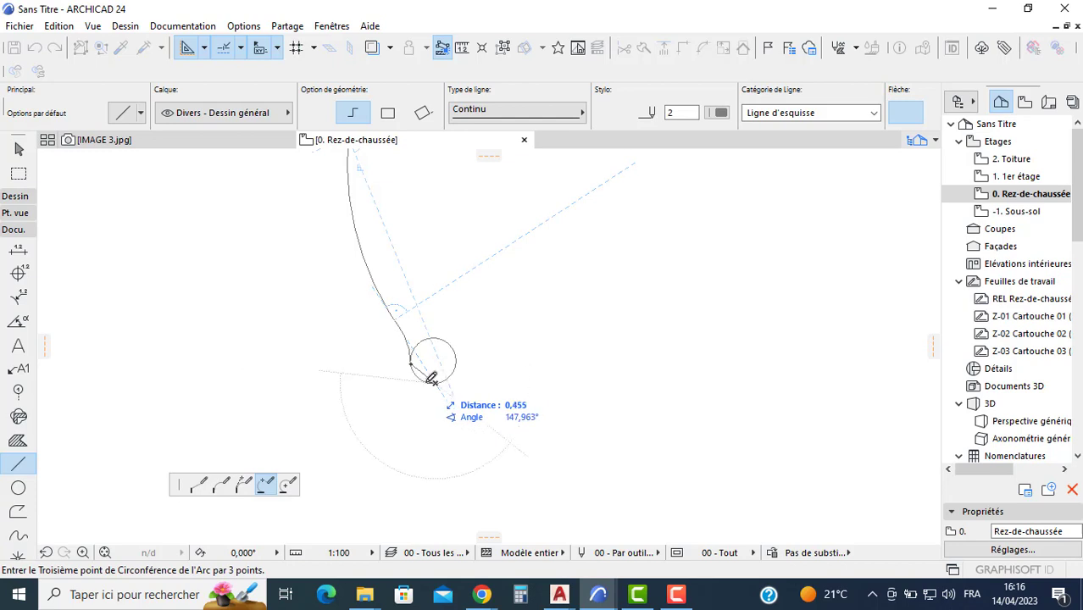
scroll(433, 380, up, 2)
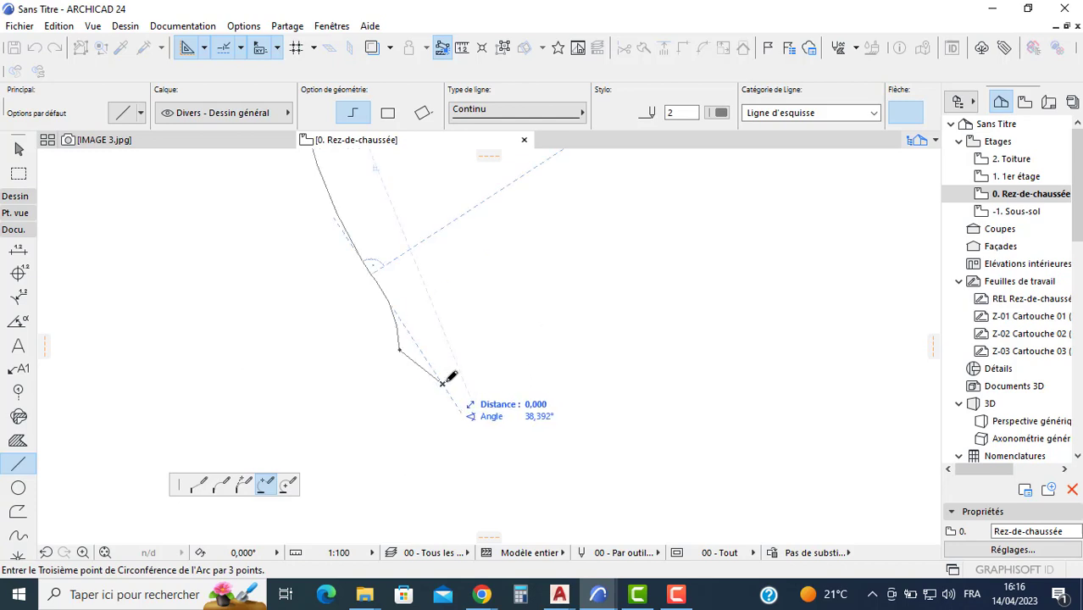
double_click(443, 382)
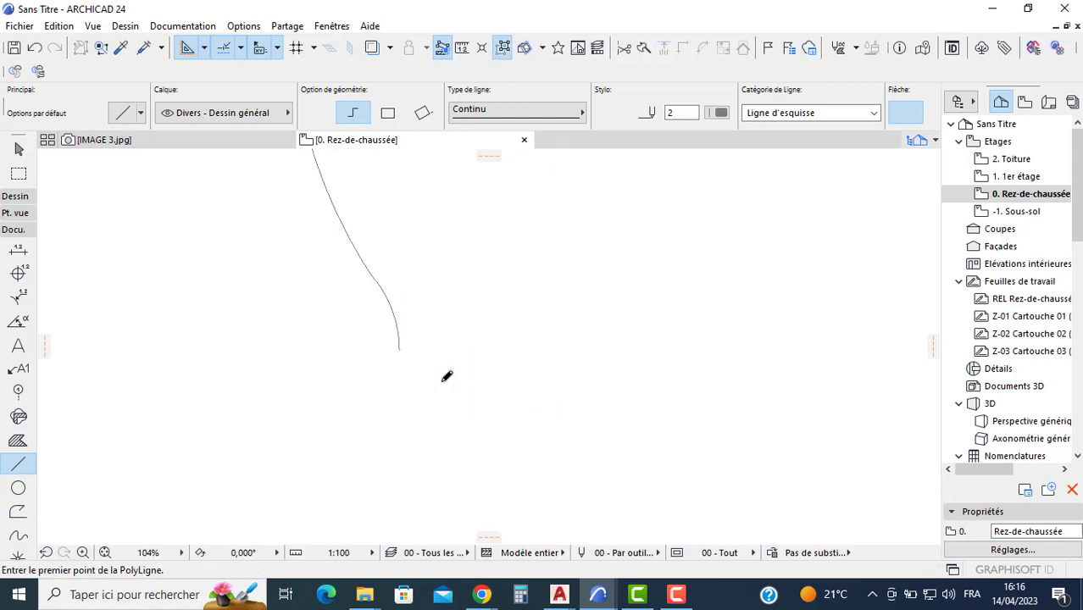
Start a new polyline at the curve's lower end with a short diagonal segment and a vertical segment about 5.2 long downward
scroll(297, 327, down, 1)
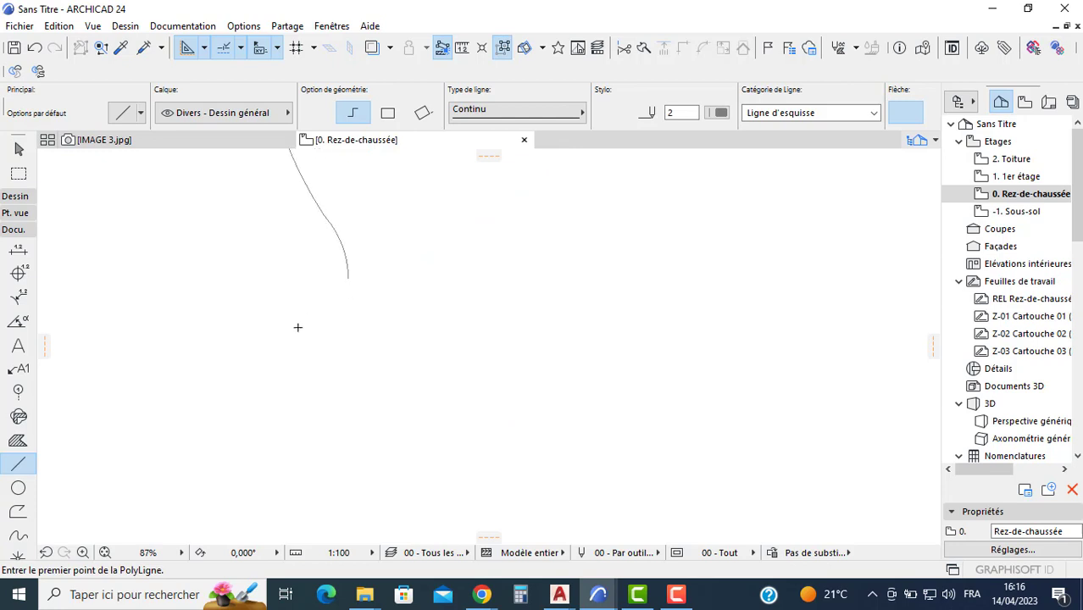
click(347, 279)
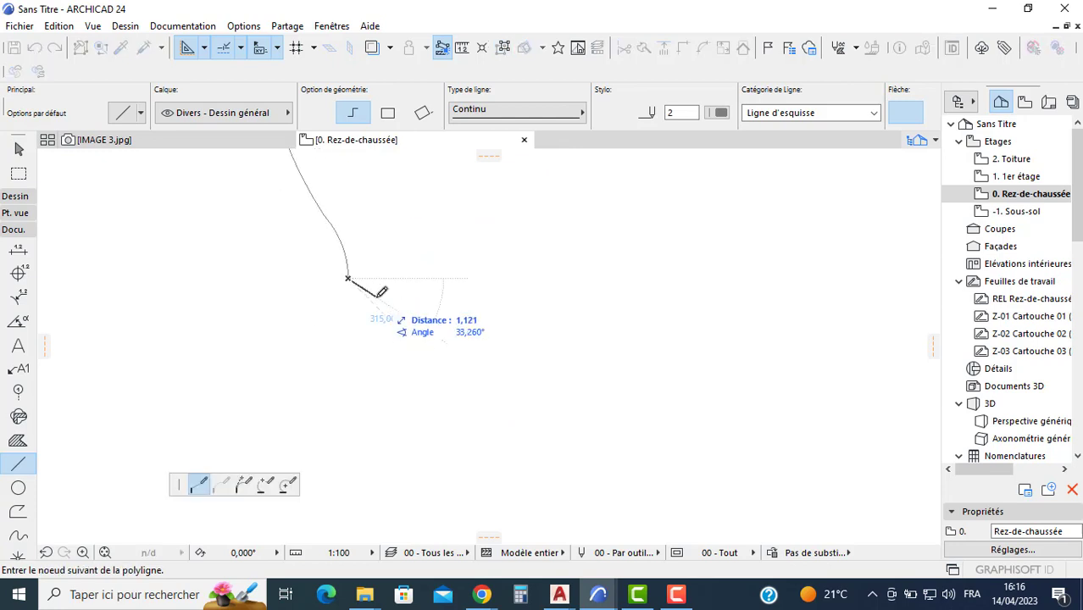
scroll(365, 326, up, 2)
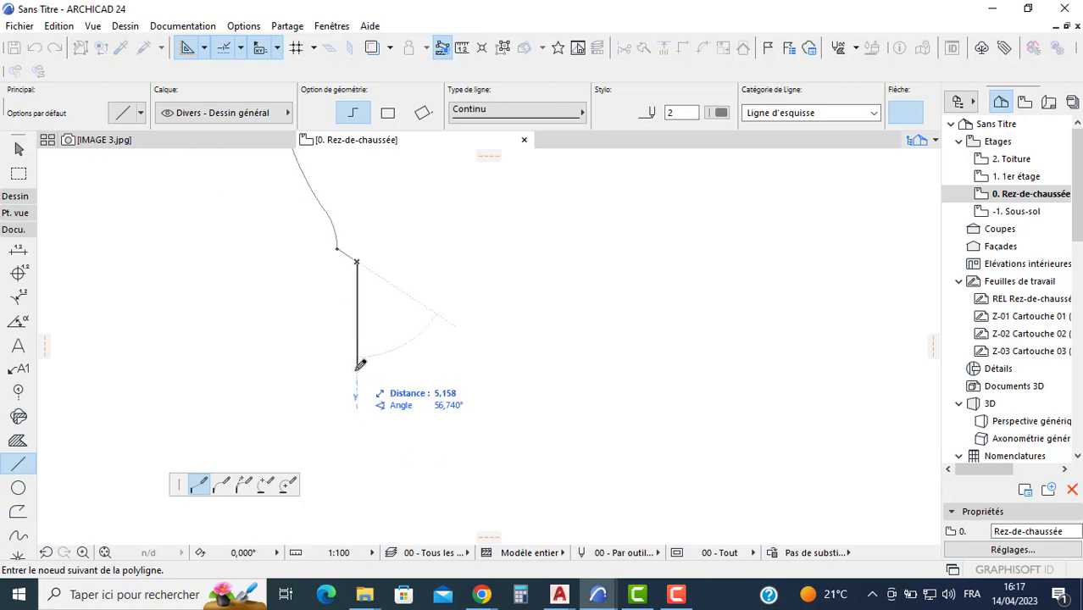
click(356, 369)
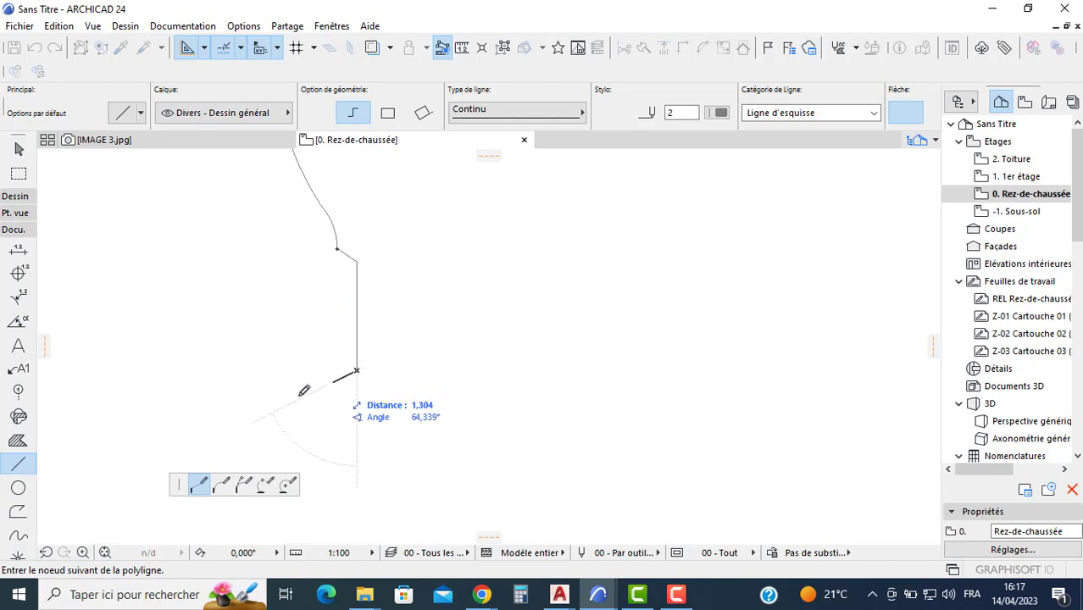
Add a three-point arc from the vertical segment's lower end outward to the left, chord about 2.9
click(265, 484)
click(309, 383)
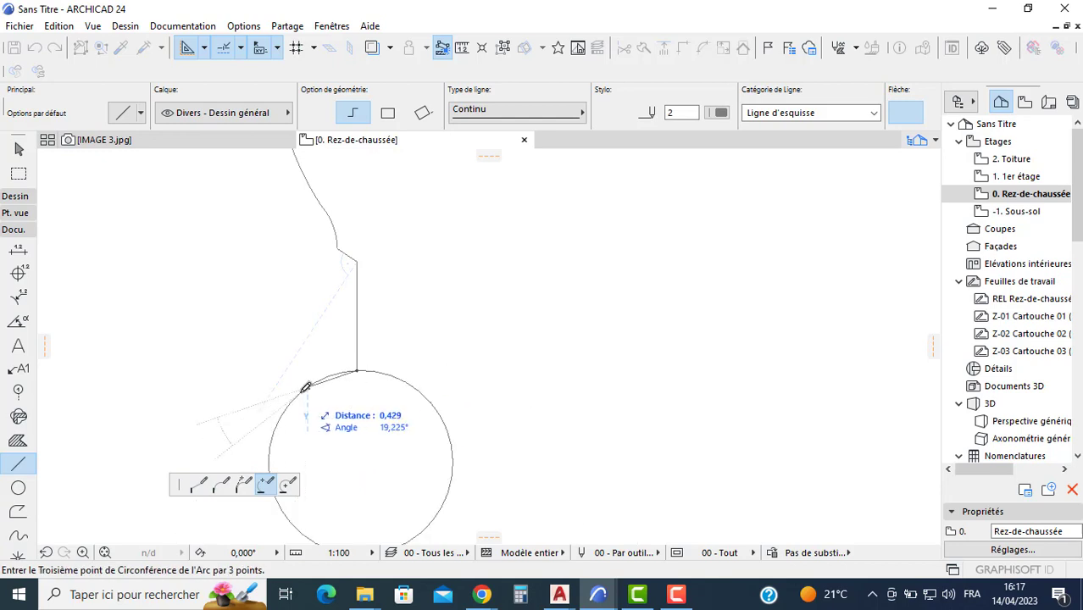
scroll(305, 388, up, 2)
click(307, 387)
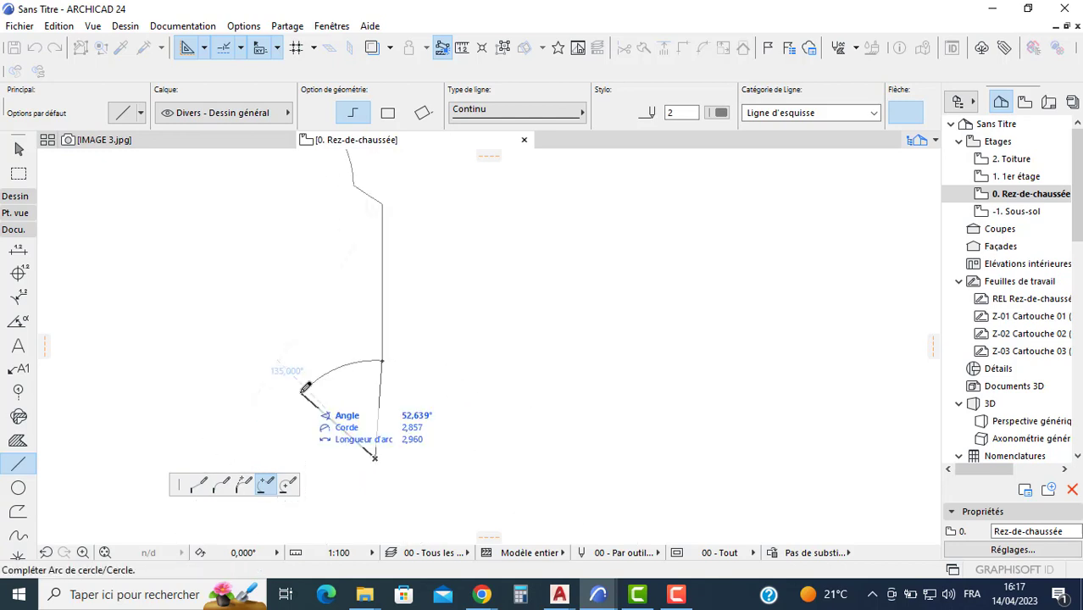
click(306, 387)
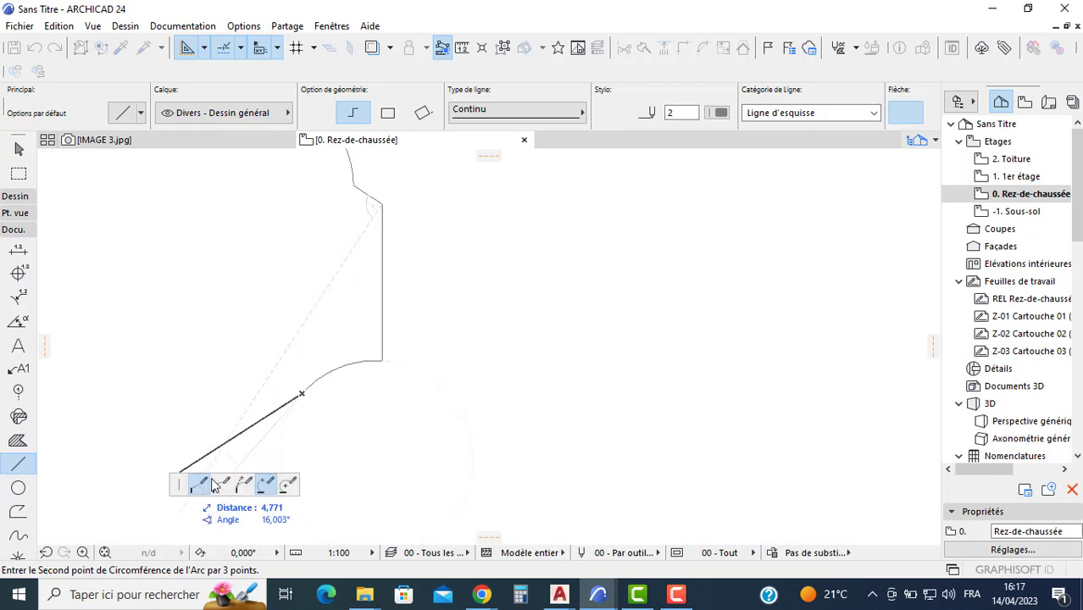
Draw a nearly horizontal straight segment back to the right from the bottom arc's outer end and finish the polyline
click(199, 484)
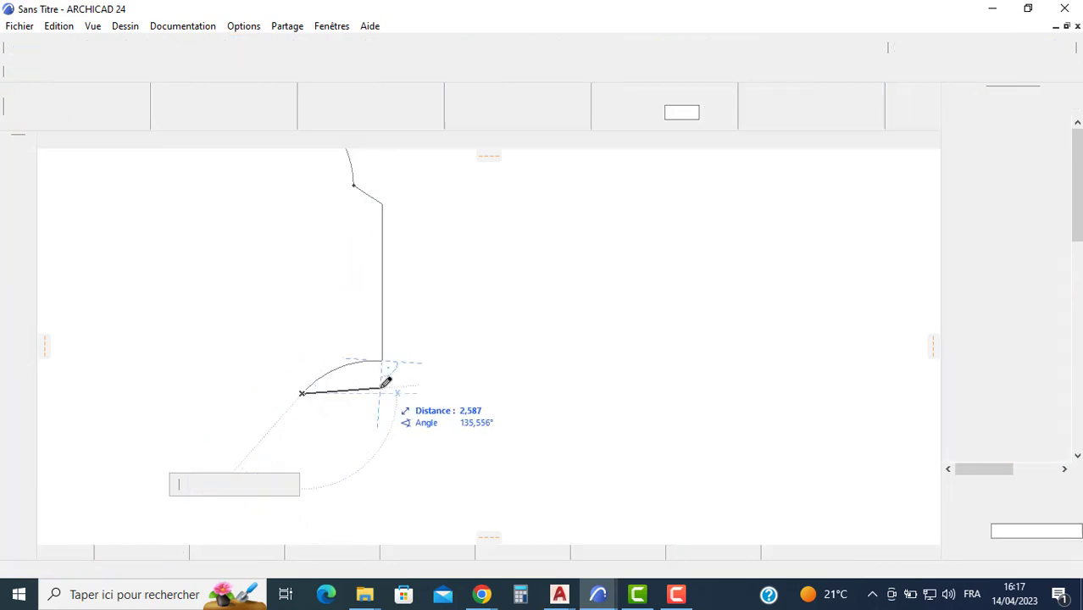
click(397, 386)
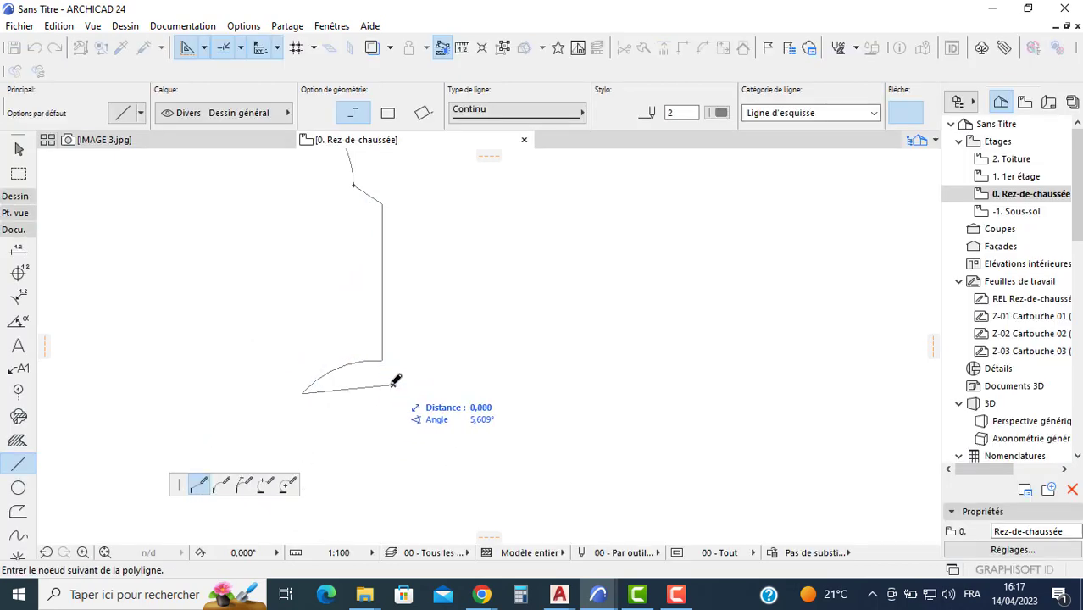
click(398, 386)
scroll(400, 390, down, 2)
scroll(407, 350, down, 3)
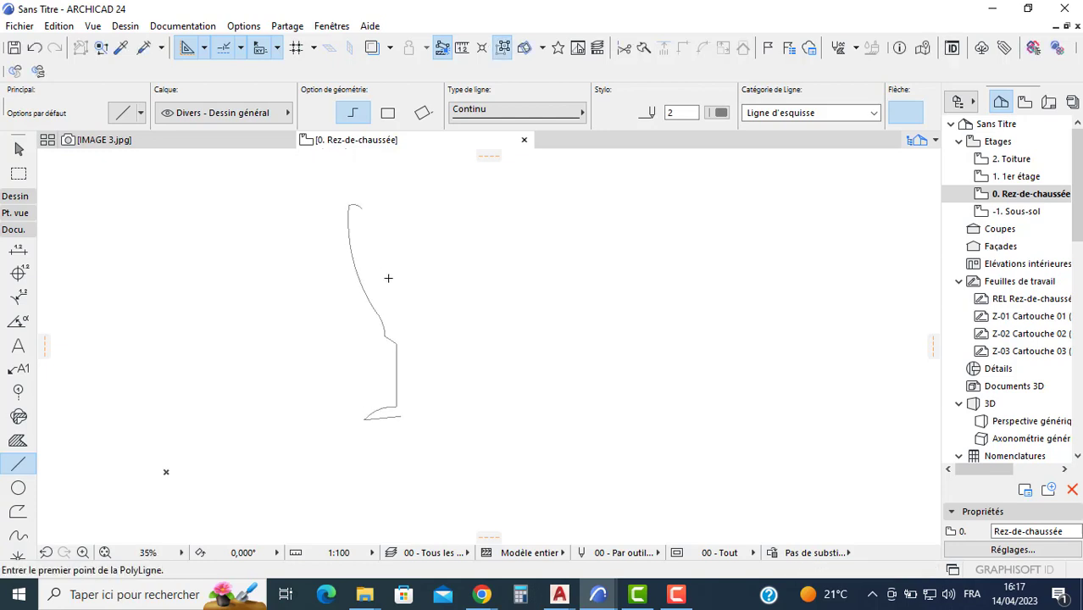
key(Escape)
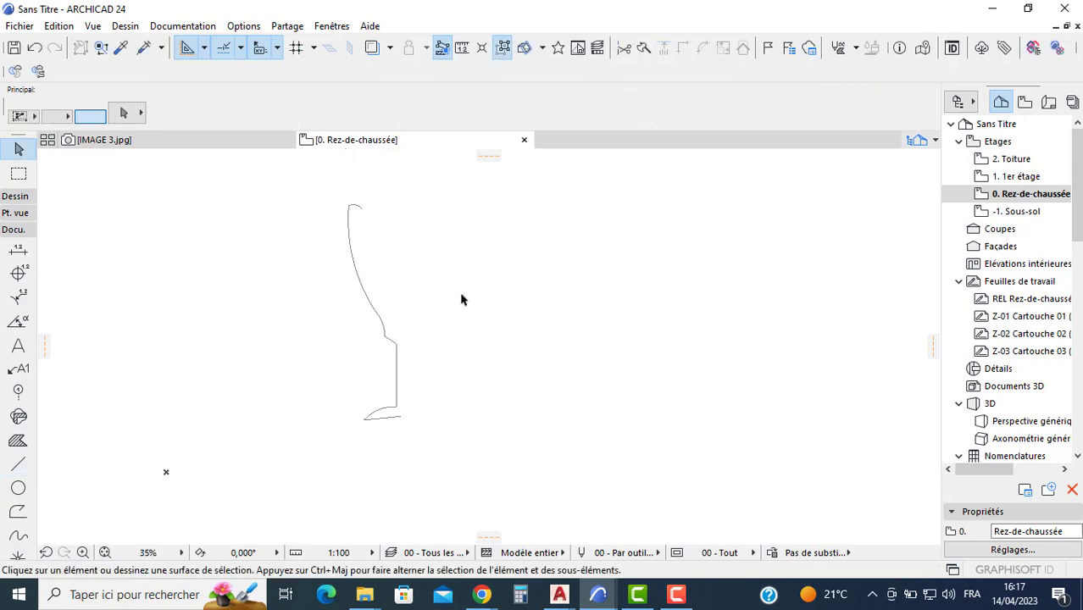
Try to move the profile's two upper arcs, diagonal segment and vertical segment inward by about 0.23 from their top end
drag(461, 299, 288, 407)
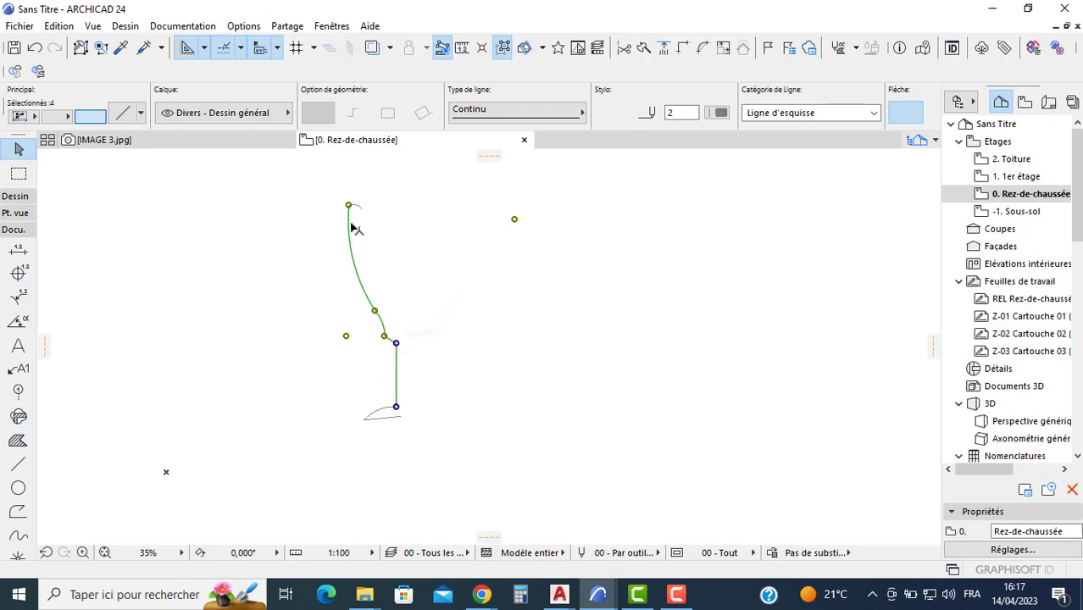
key(ctrl+m)
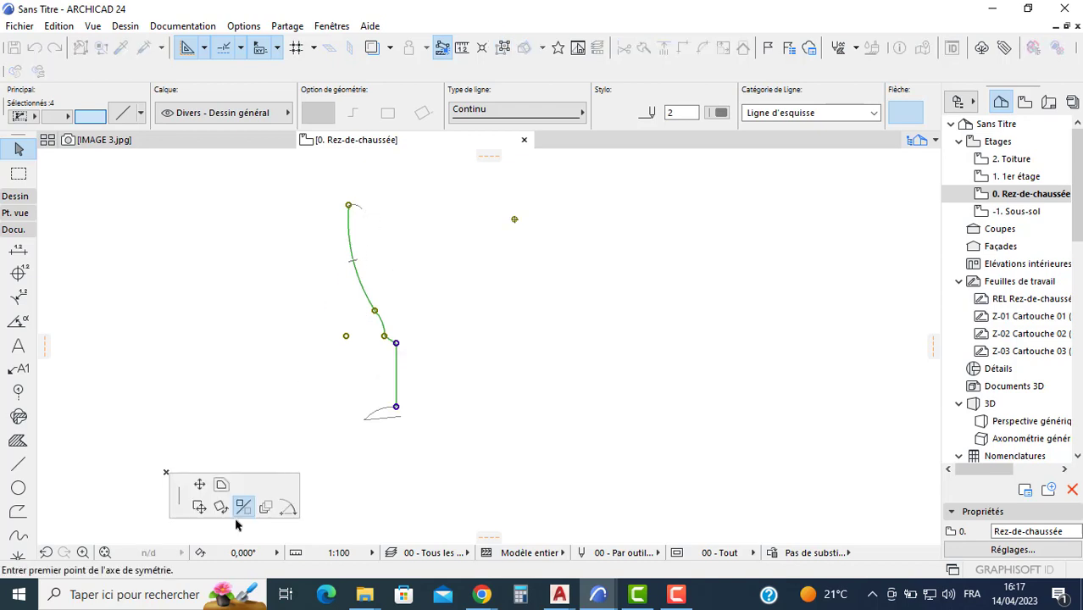
click(200, 508)
click(348, 205)
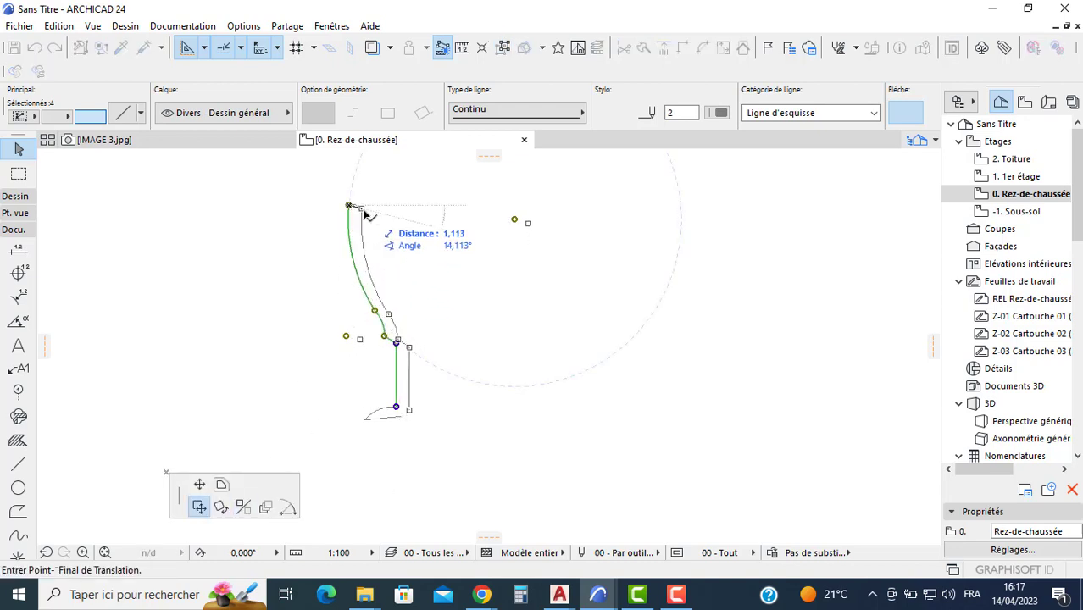
scroll(363, 212, up, 3)
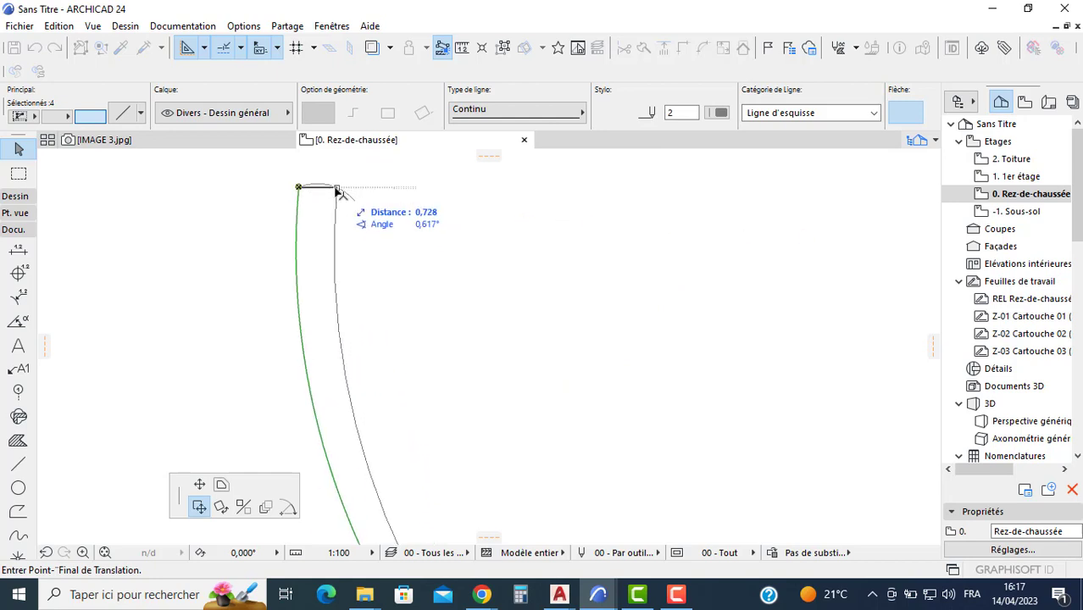
scroll(328, 191, down, 1)
middle_drag(328, 190, 280, 128)
scroll(281, 132, down, 2)
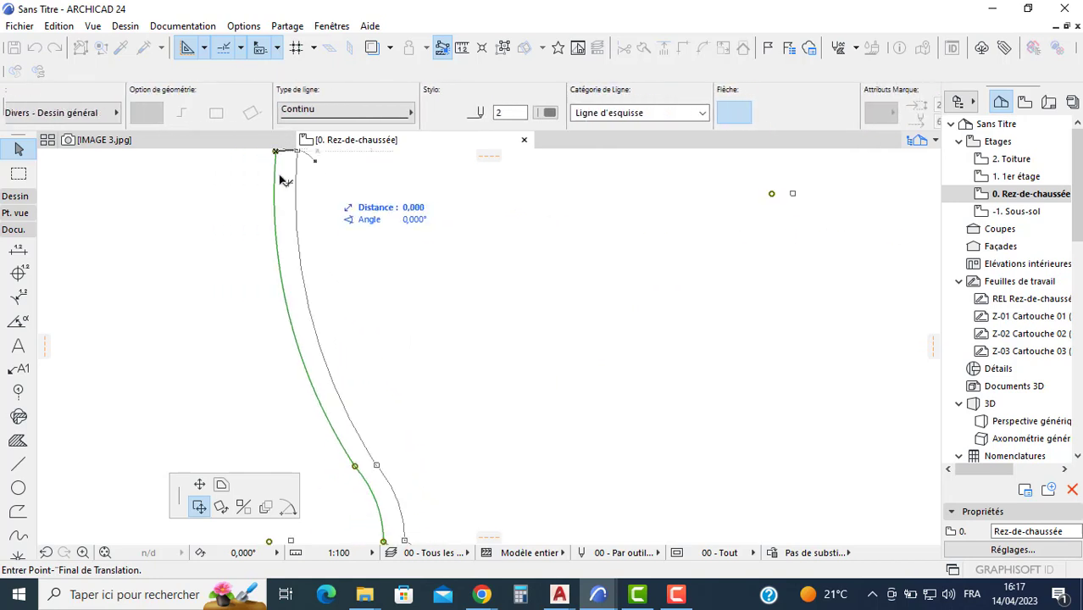
middle_drag(317, 206, 326, 264)
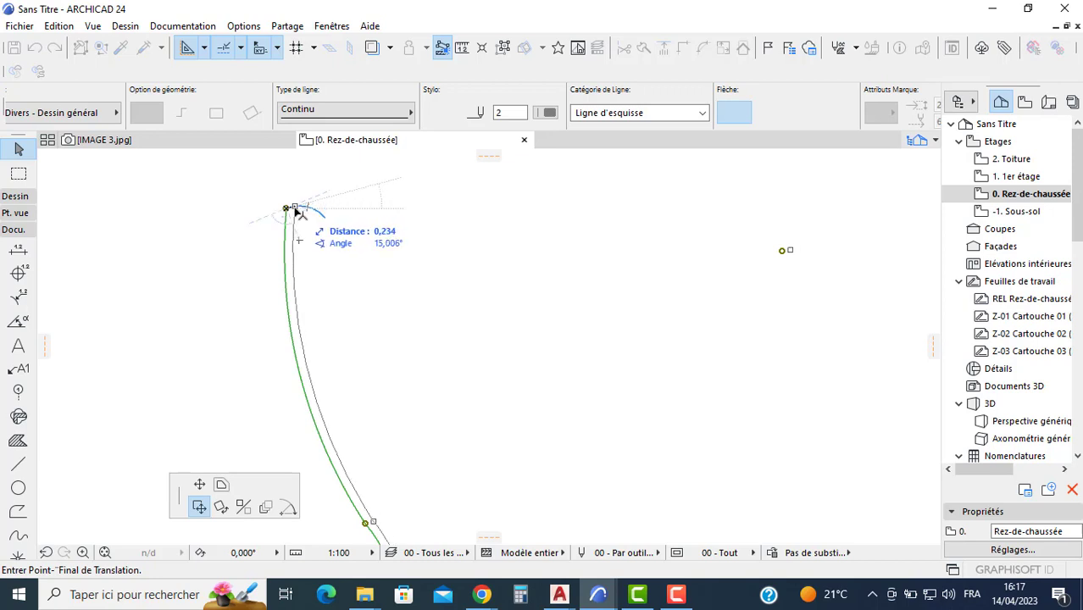
click(296, 212)
scroll(306, 229, down, 2)
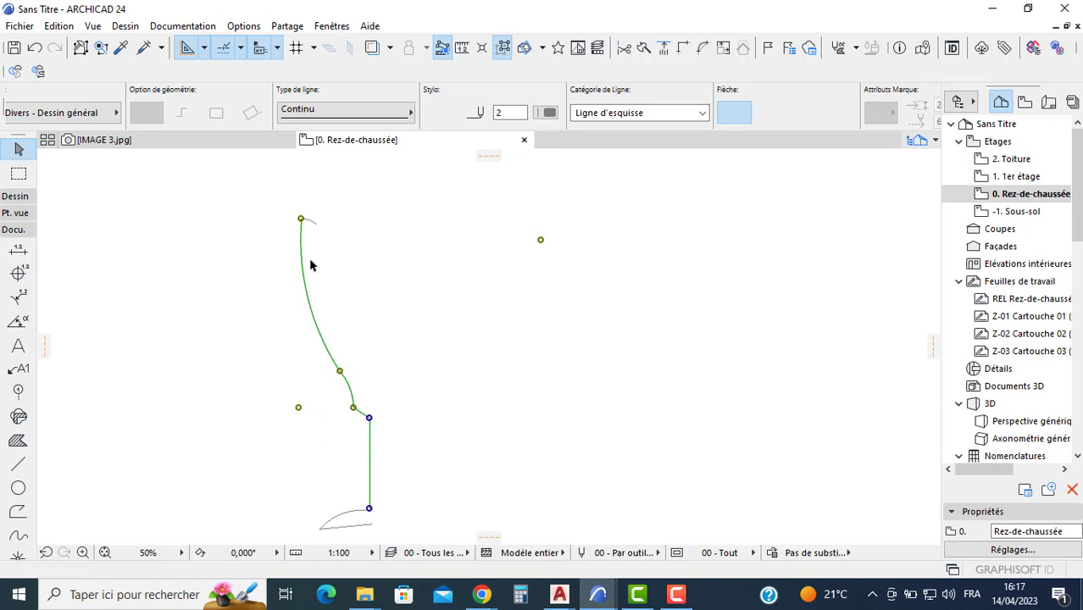
key(ctrl+z)
Copy the selected arcs and segments a short distance inward along the small top arc, and trim that arc's excess beyond the copy
click(297, 221)
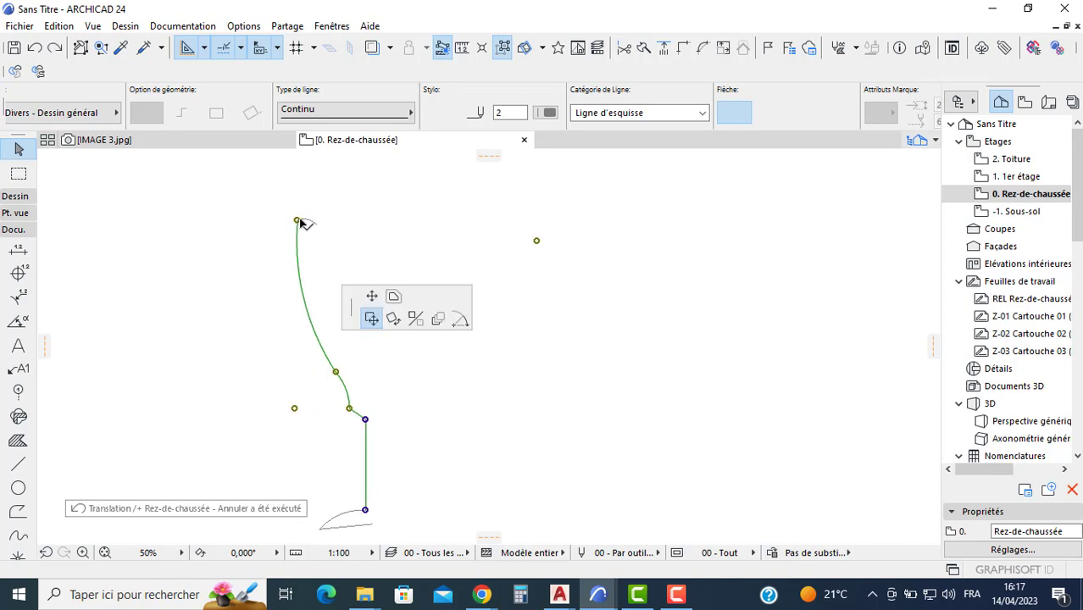
scroll(302, 220, up, 2)
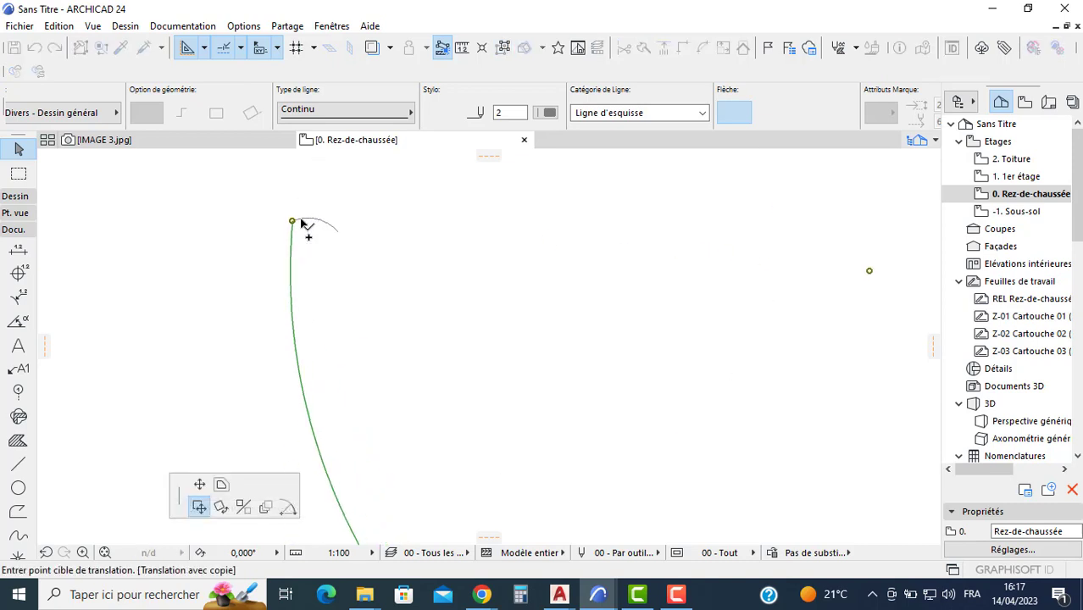
click(301, 221)
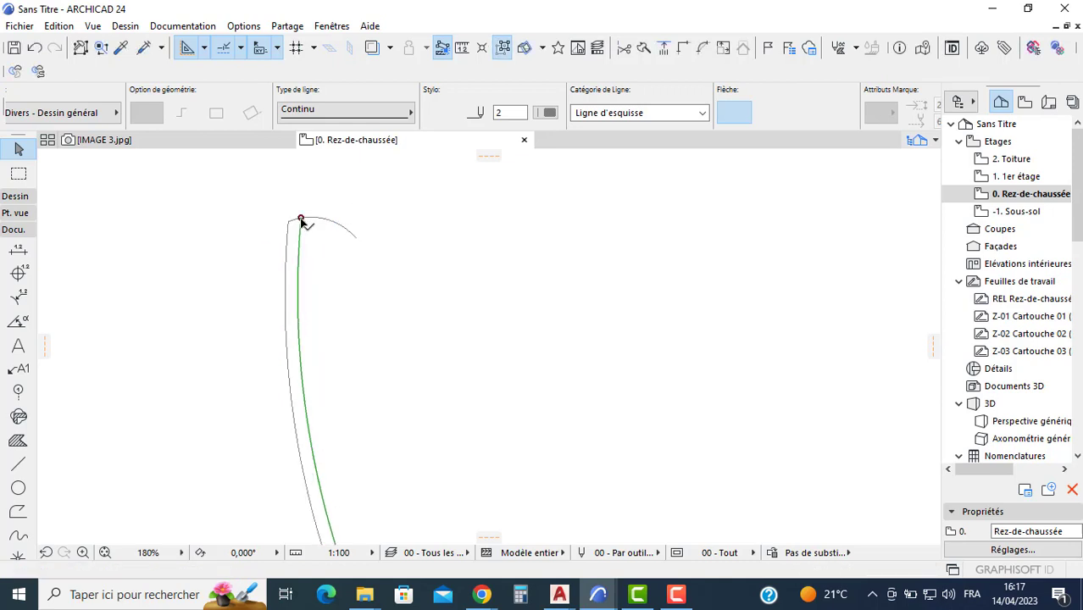
scroll(302, 220, down, 2)
click(316, 244)
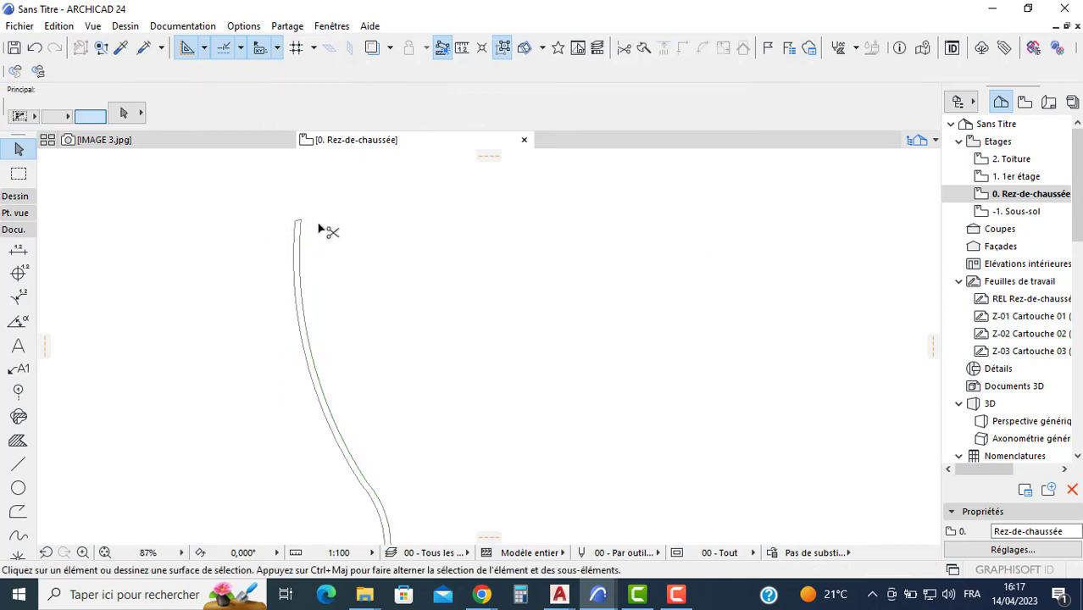
Try to move the bottom arc diagonally down and inward by about 0.14
scroll(305, 310, down, 4)
middle_drag(350, 349, 342, 289)
scroll(367, 459, up, 4)
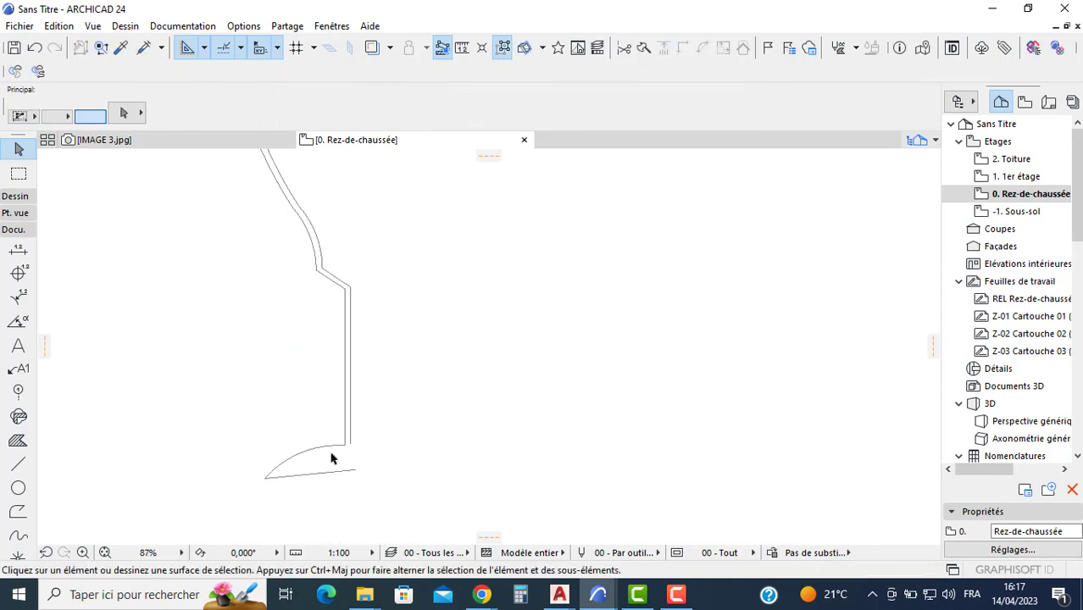
drag(321, 450, 269, 477)
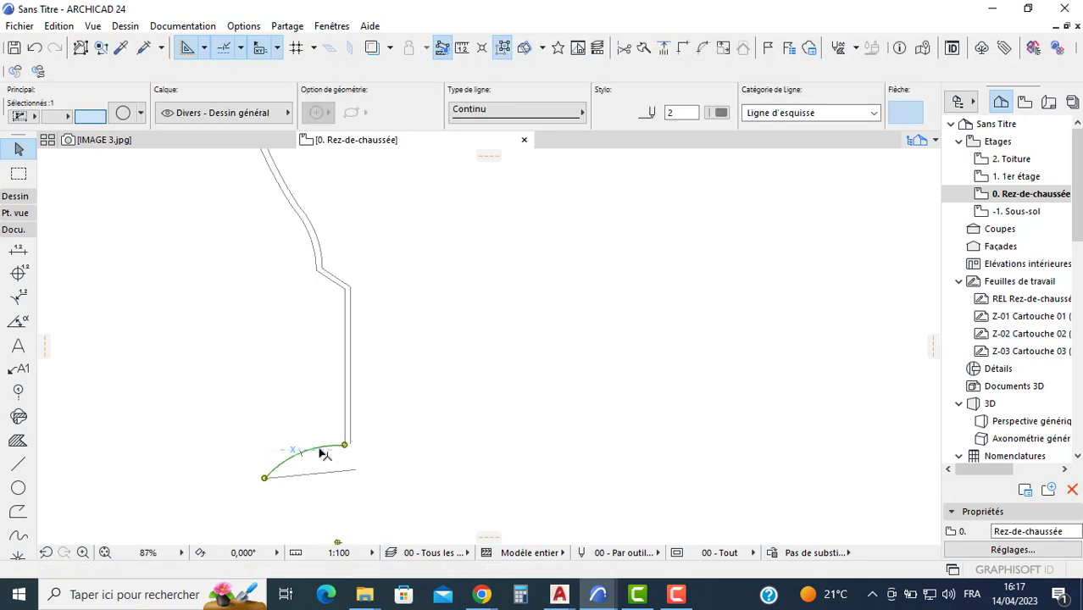
click(325, 455)
scroll(327, 457, up, 2)
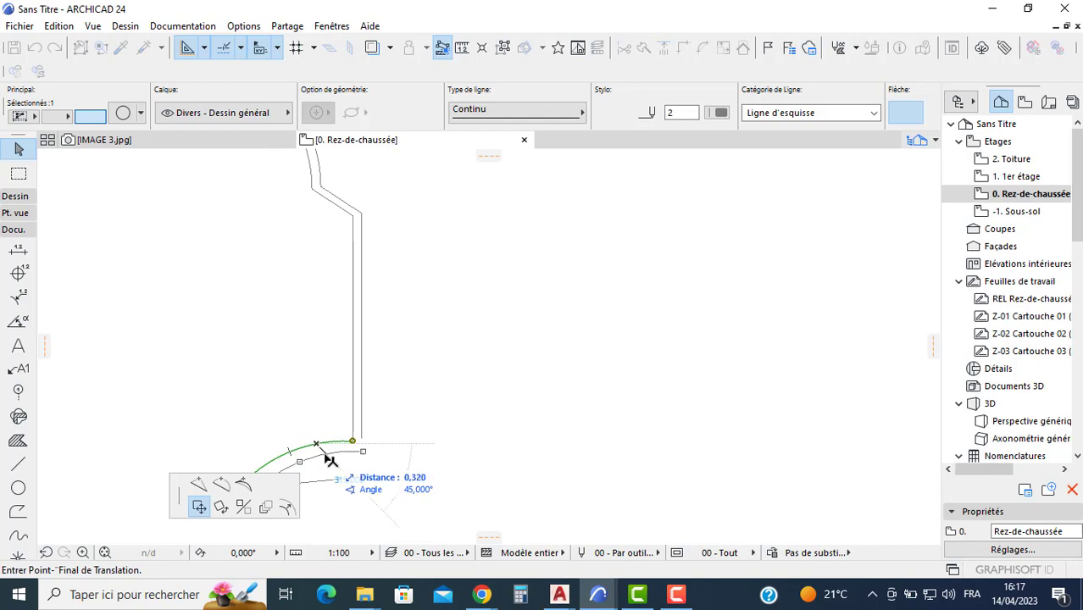
scroll(330, 458, up, 2)
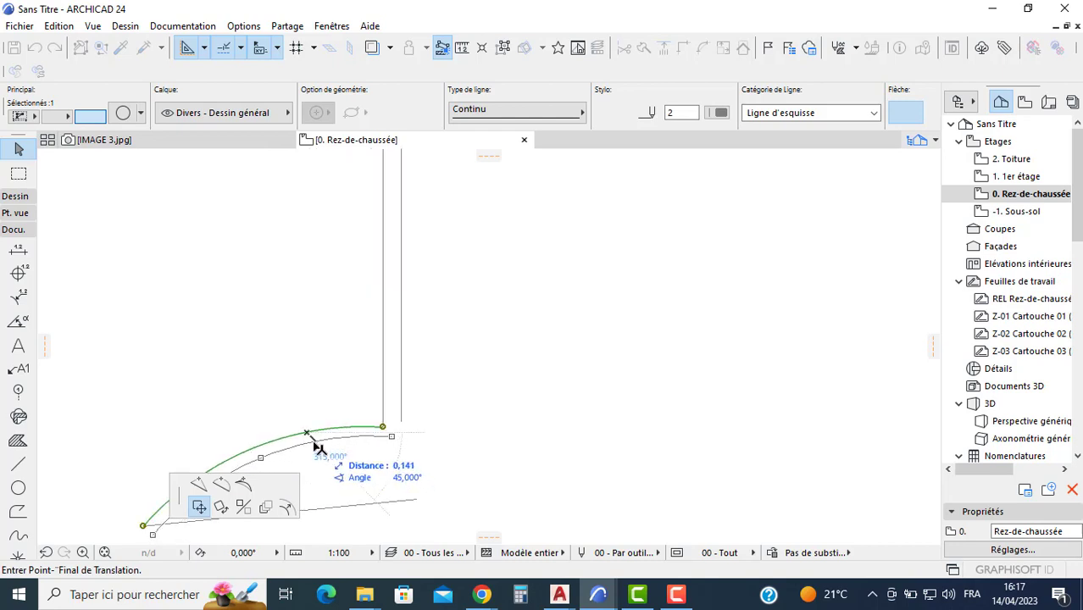
click(314, 447)
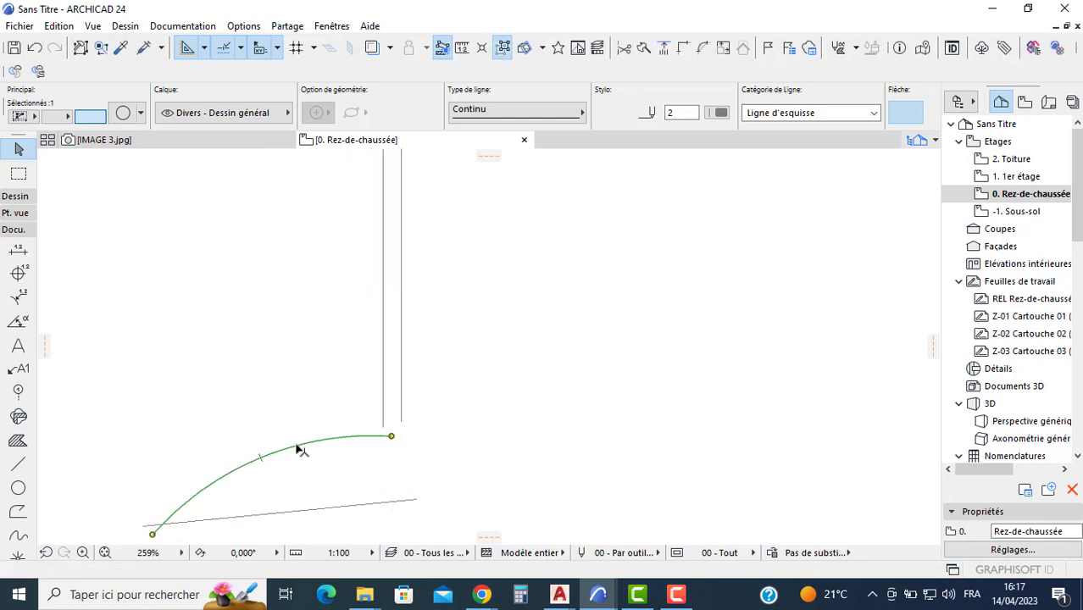
key(ctrl+z)
Copy the bottom arc diagonally down and inward by about 0.11
click(302, 437)
key(ctrl)
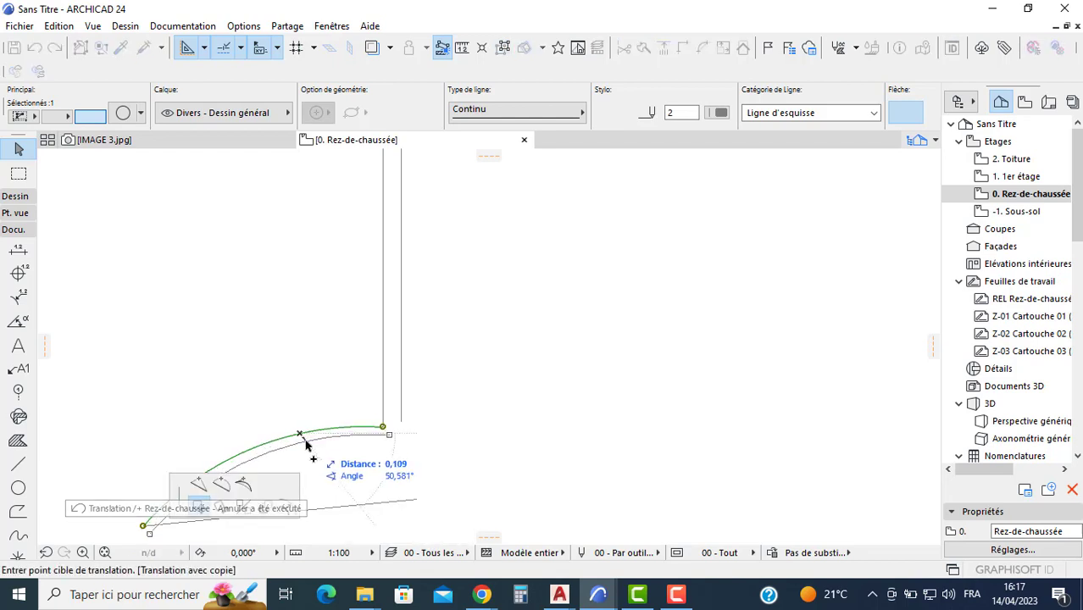
click(307, 444)
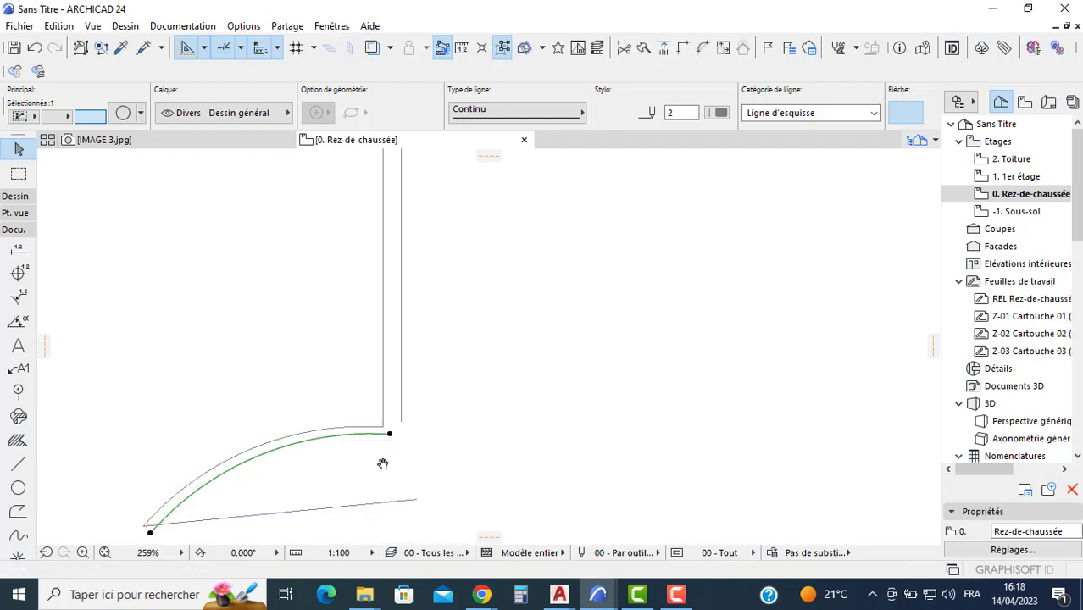
Join the copied bottom arc and the copied vertical line at a corner, and trim the arc's overhang past the sloping base line
middle_drag(387, 461, 440, 433)
shift+click(455, 386)
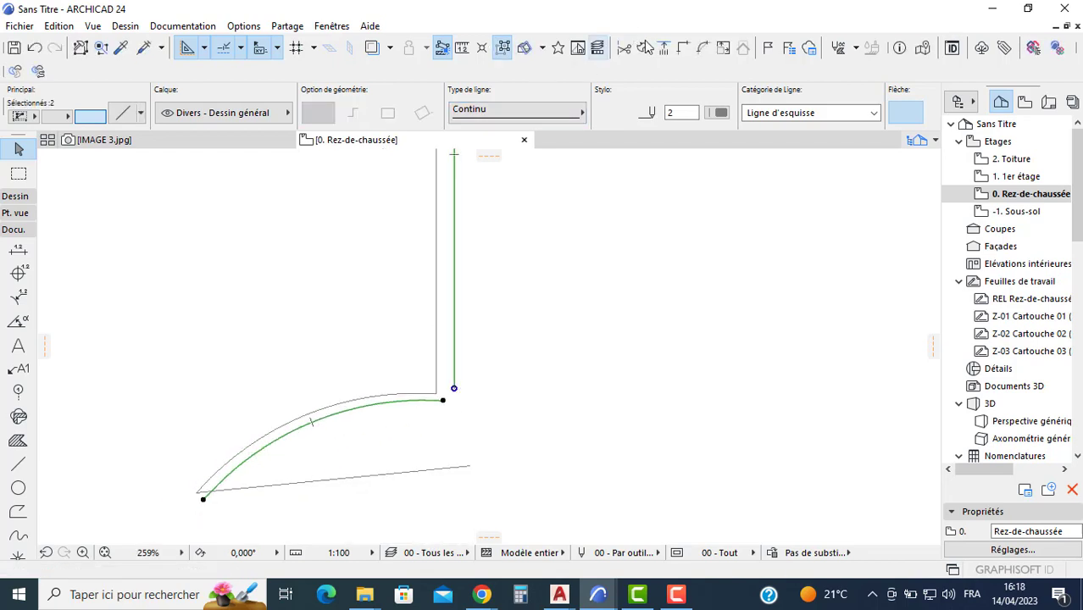
key(Escape)
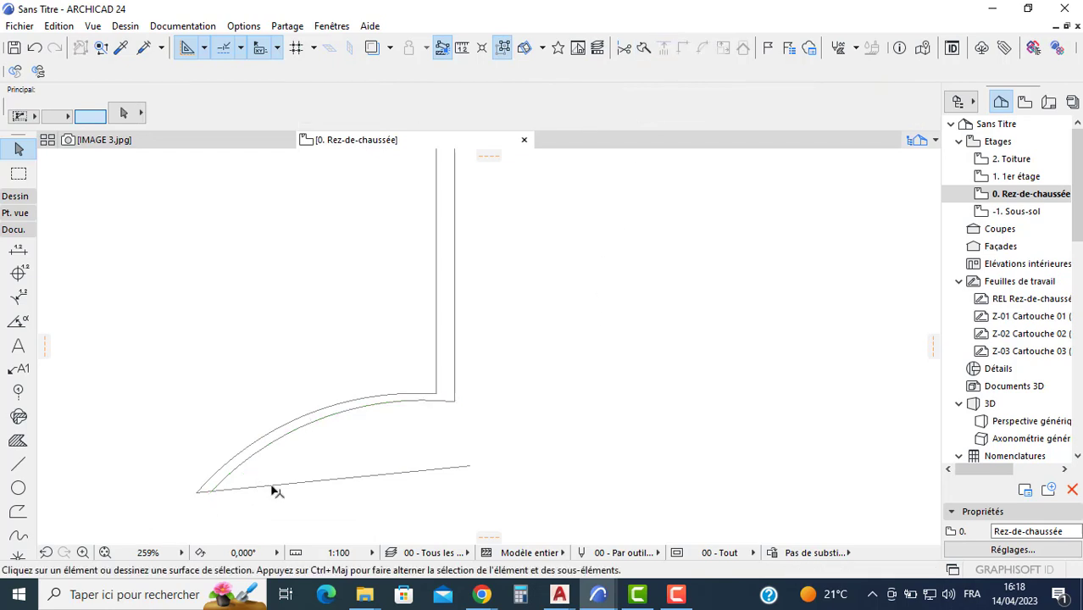
Try to delete the sloping base line below the bottom arcs
scroll(279, 489, down, 3)
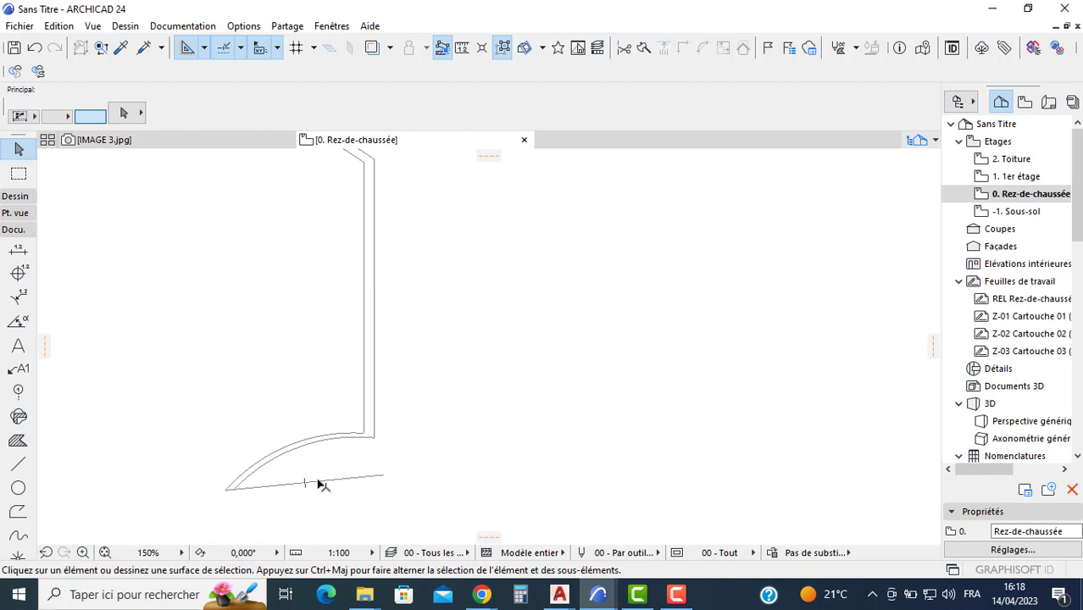
click(321, 483)
key(Delete)
key(ctrl+z)
key(Escape)
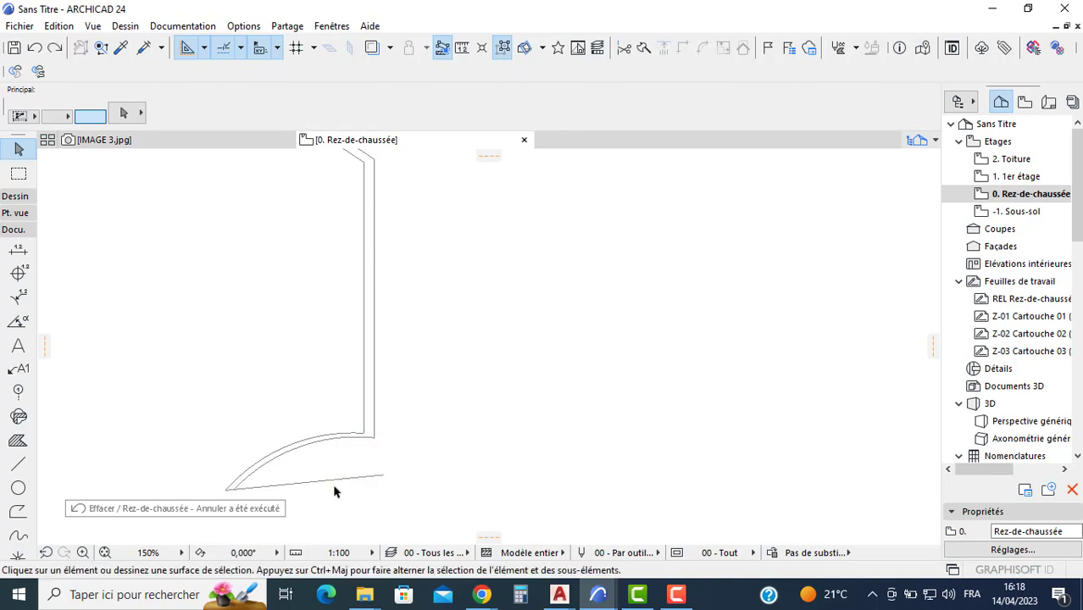
Trim the sloping base line, keeping only the short piece that closes the outer ends of the two bottom arcs
scroll(333, 485, down, 4)
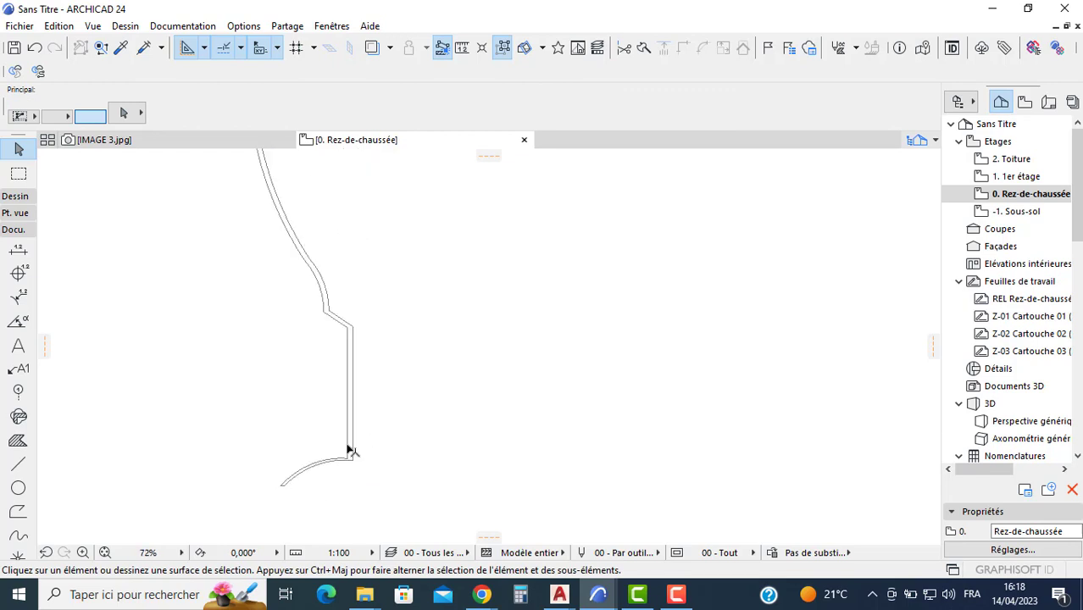
scroll(337, 382, down, 3)
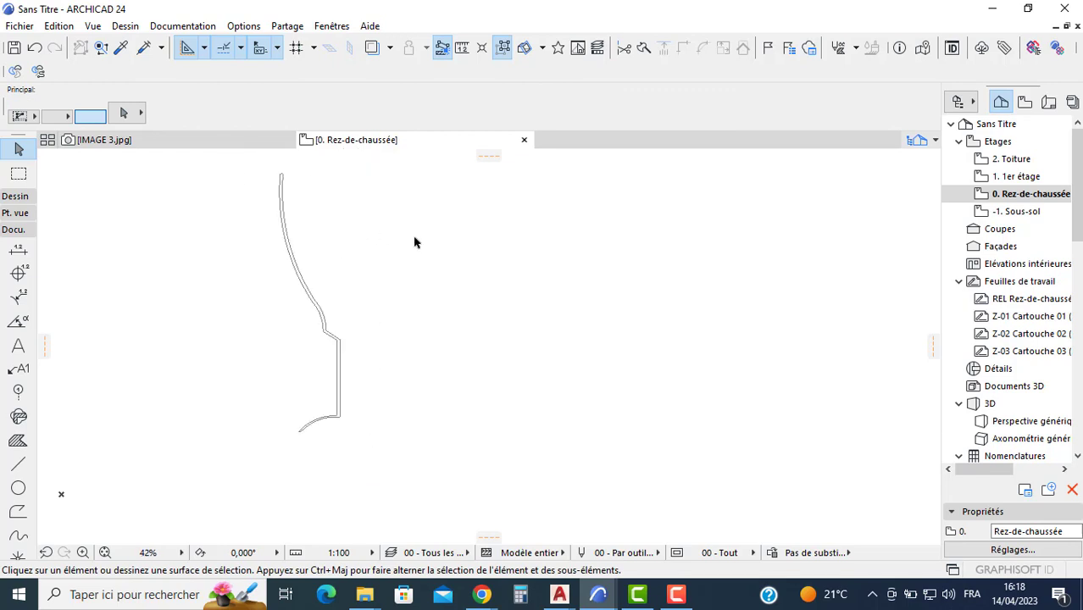
drag(420, 256, 522, 294)
middle_drag(388, 187, 380, 201)
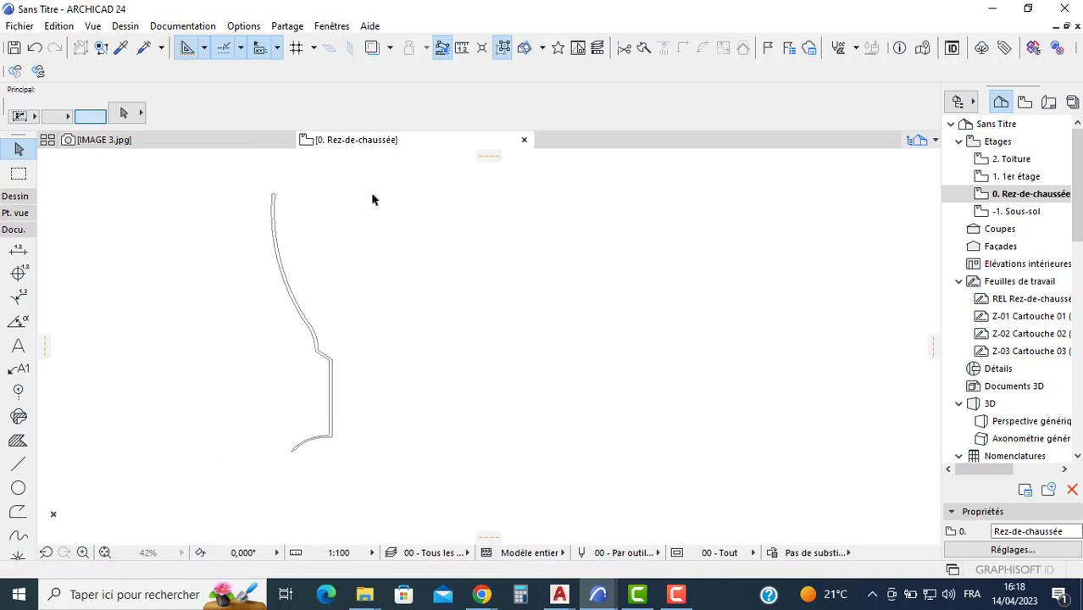
Select the entire double-line profile including its small top cap, and mirror a copy about the profile's inner vertical stem line
drag(372, 198, 218, 466)
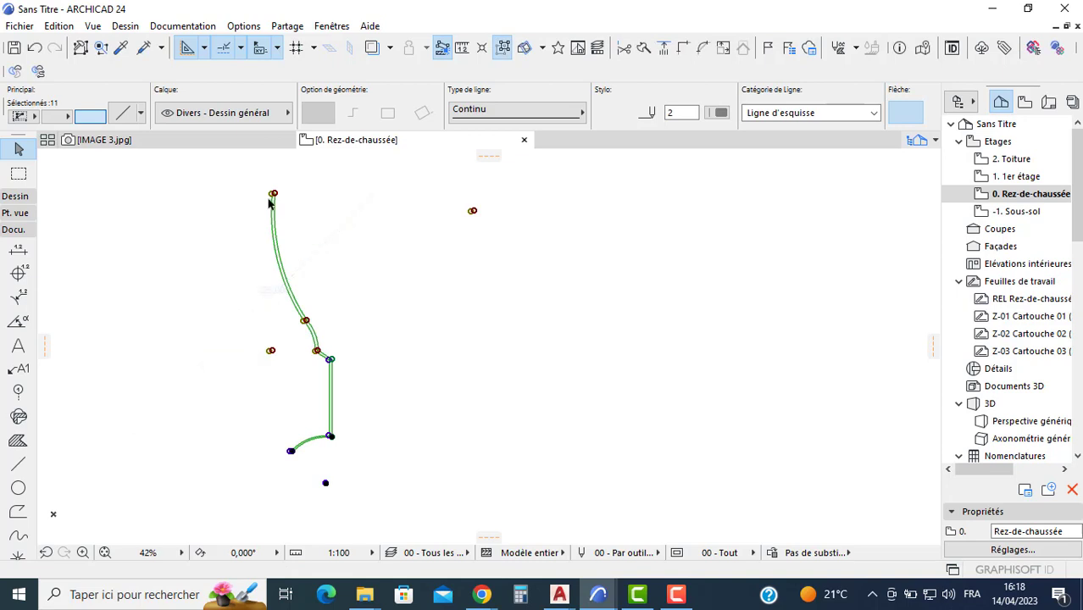
scroll(275, 182, up, 10)
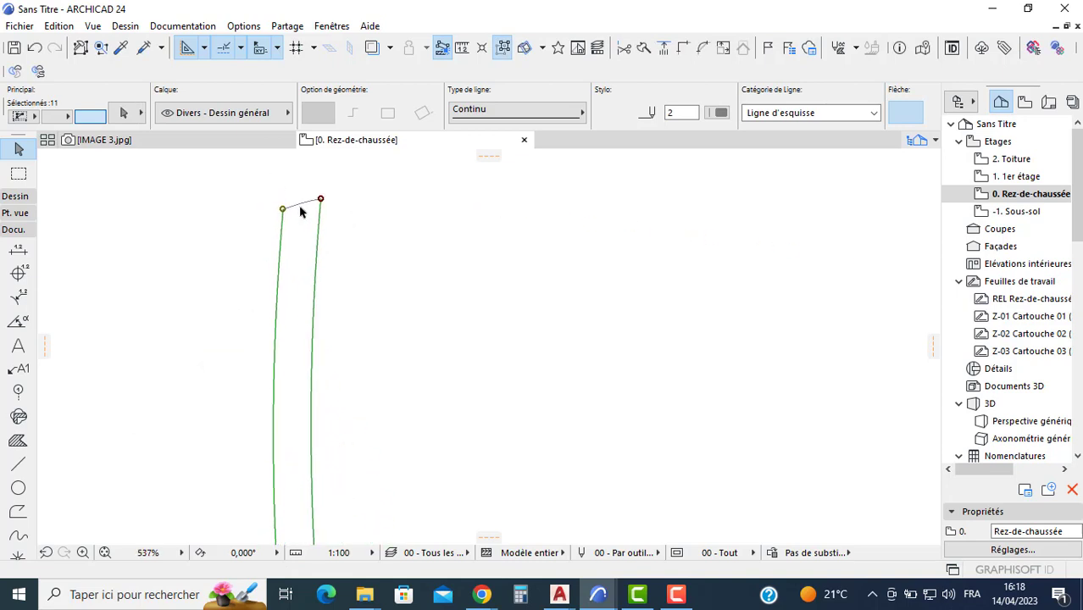
shift+click(301, 205)
scroll(287, 296, down, 6)
middle_drag(276, 295, 181, 134)
scroll(228, 245, down, 2)
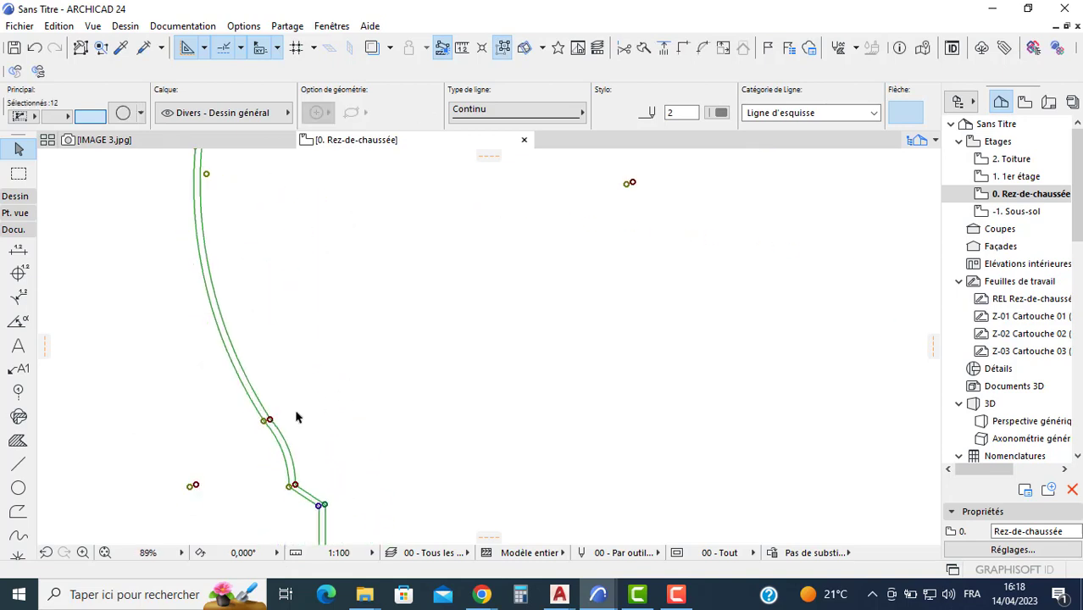
middle_drag(299, 414, 244, 249)
scroll(271, 354, up, 3)
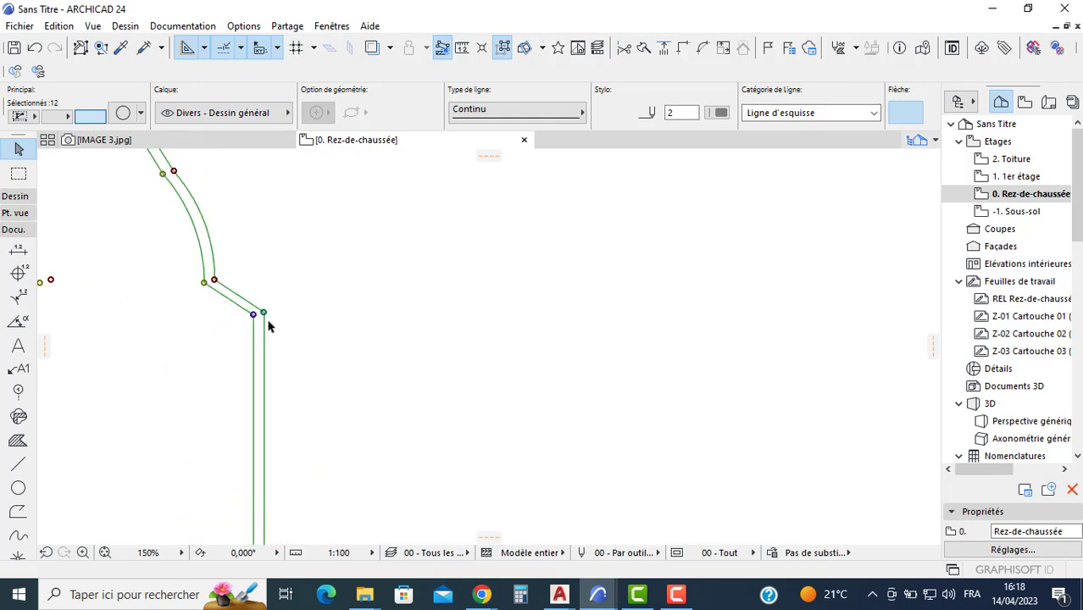
click(263, 315)
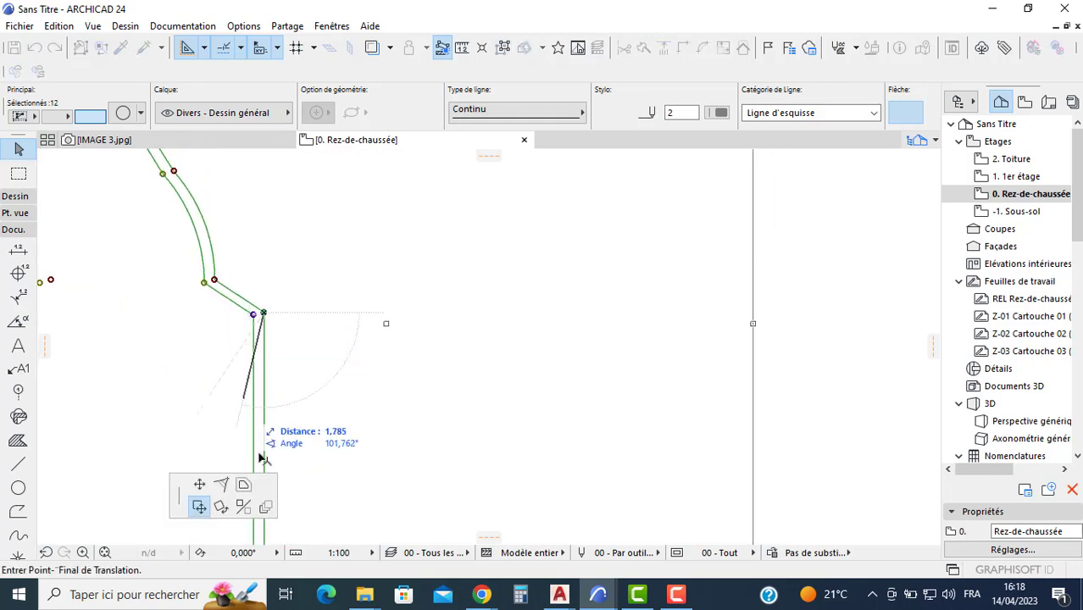
click(243, 507)
key(ctrl)
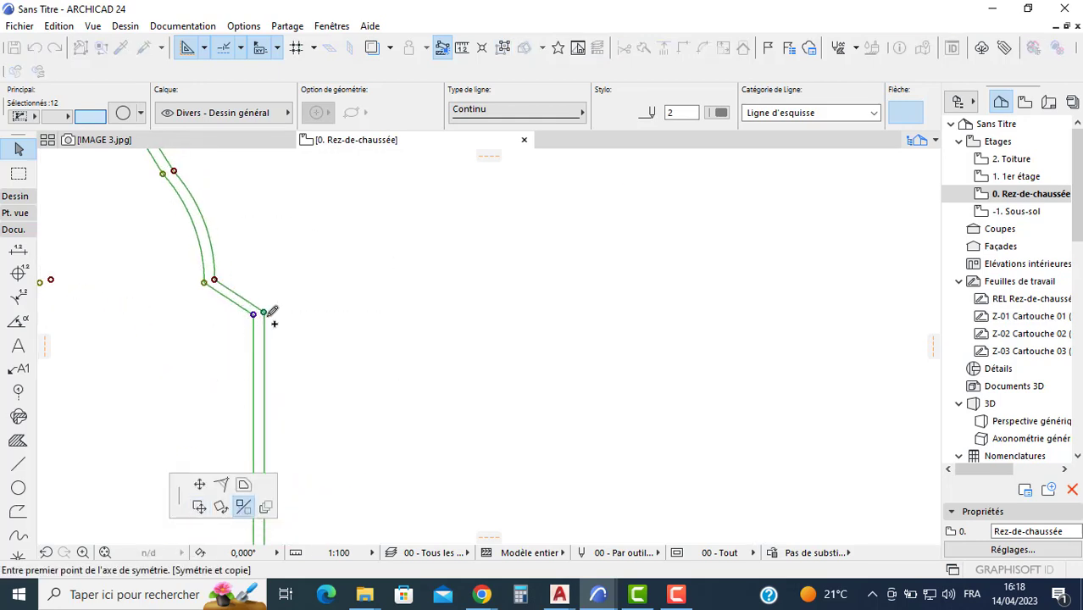
click(263, 314)
middle_drag(258, 387, 267, 239)
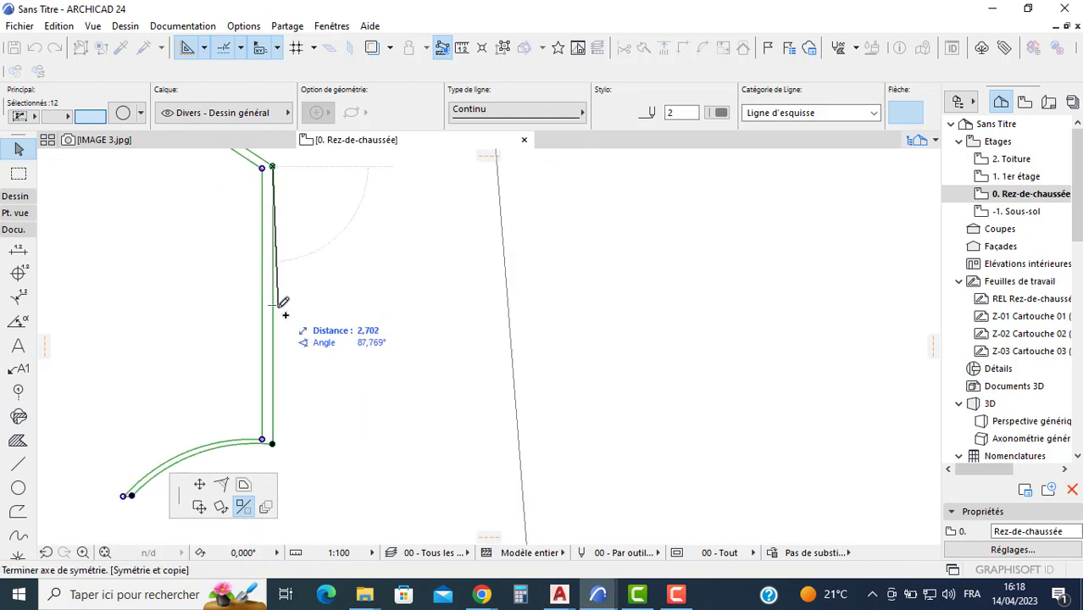
click(281, 303)
click(308, 312)
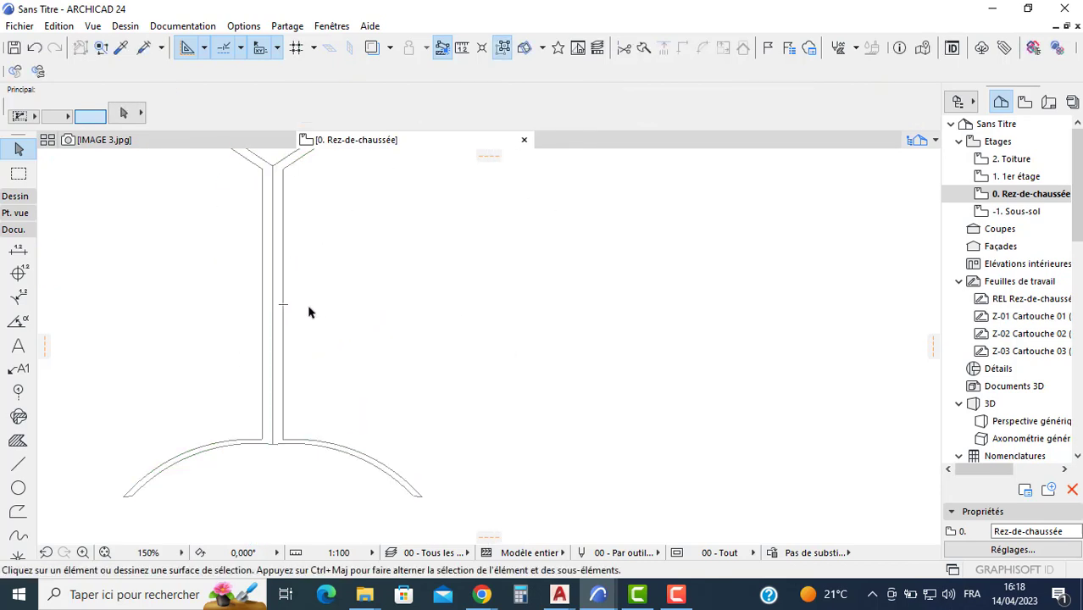
Delete the overlapping vertical lines along the symmetry axis inside the stem
click(274, 311)
click(278, 356)
click(273, 357)
key(Delete)
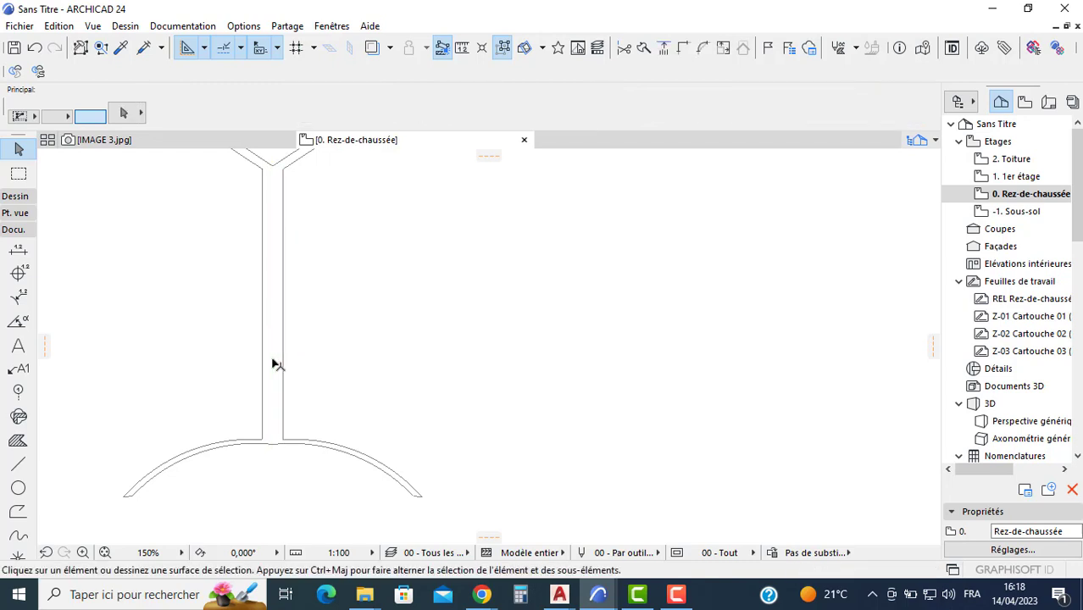
scroll(273, 357, down, 2)
scroll(366, 382, down, 3)
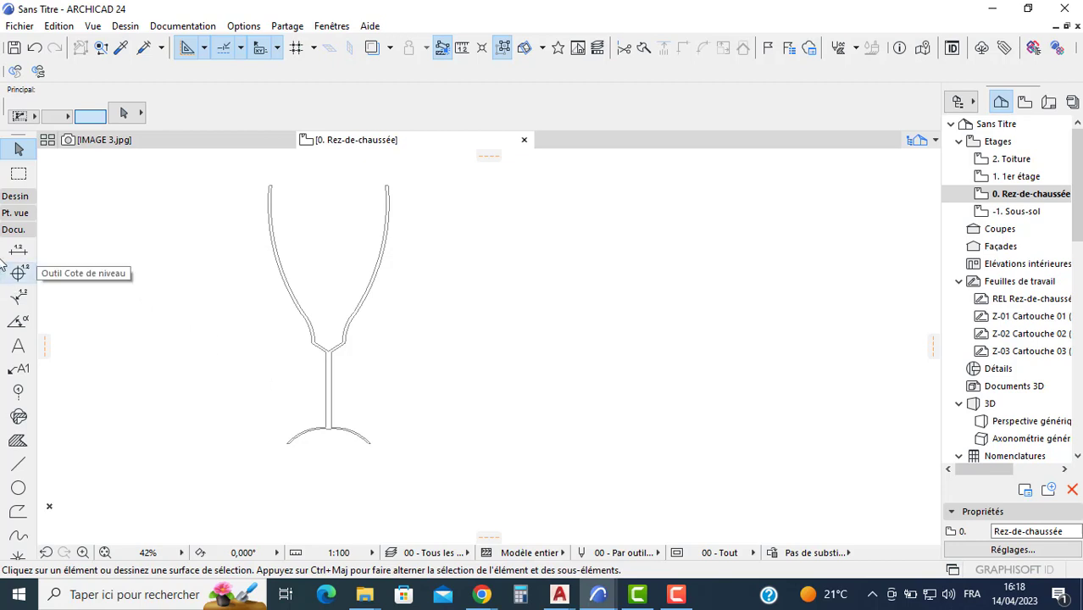
Create a slab filling the closed wine glass outline by automatic contour detection, and select that slab
click(14, 197)
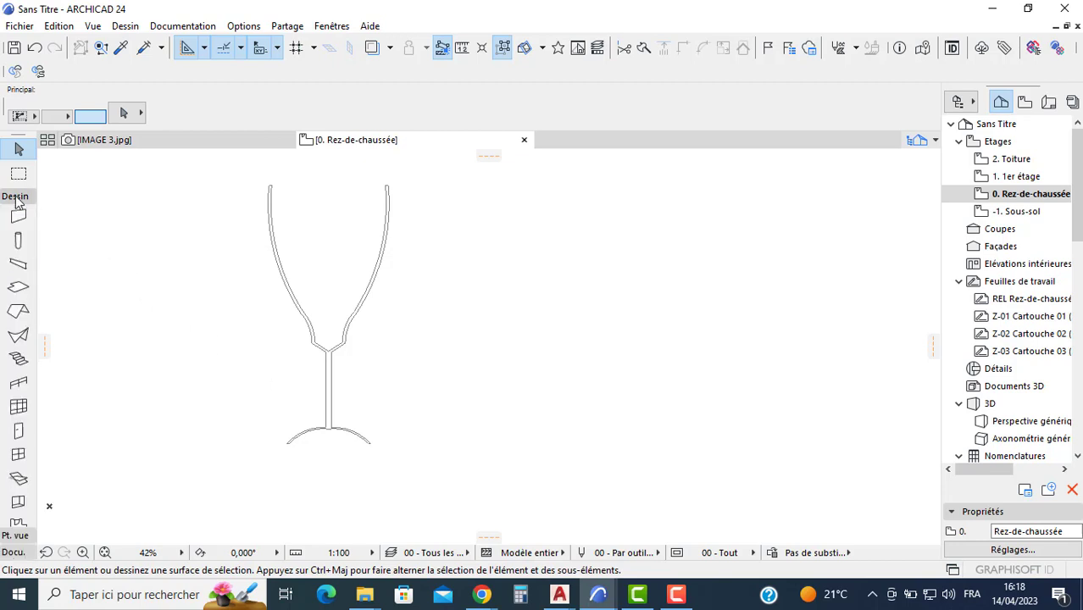
click(18, 290)
scroll(356, 373, up, 4)
click(373, 380)
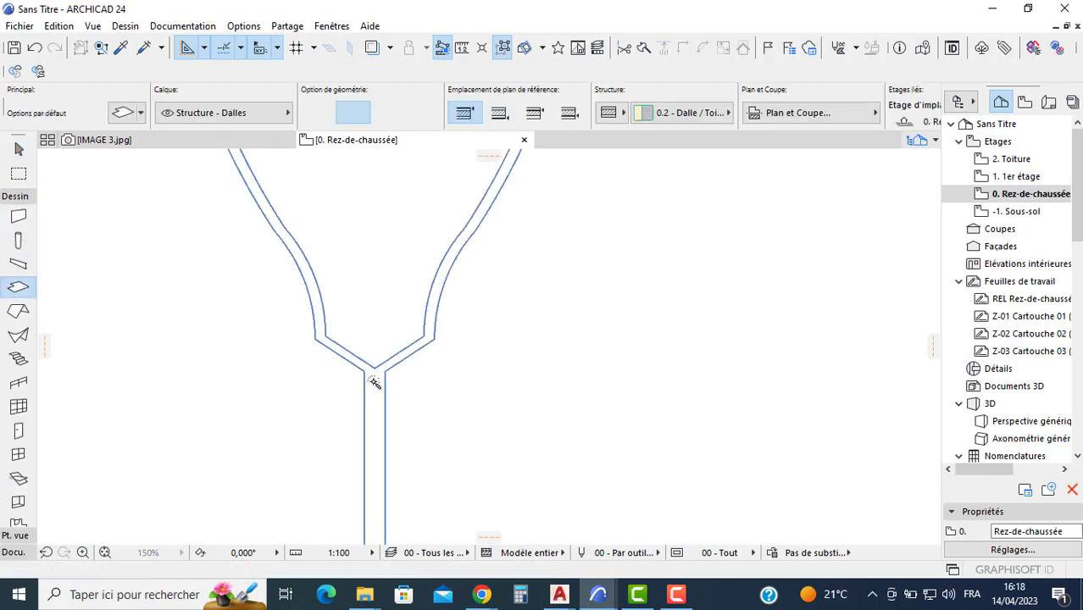
key(Escape)
click(364, 371)
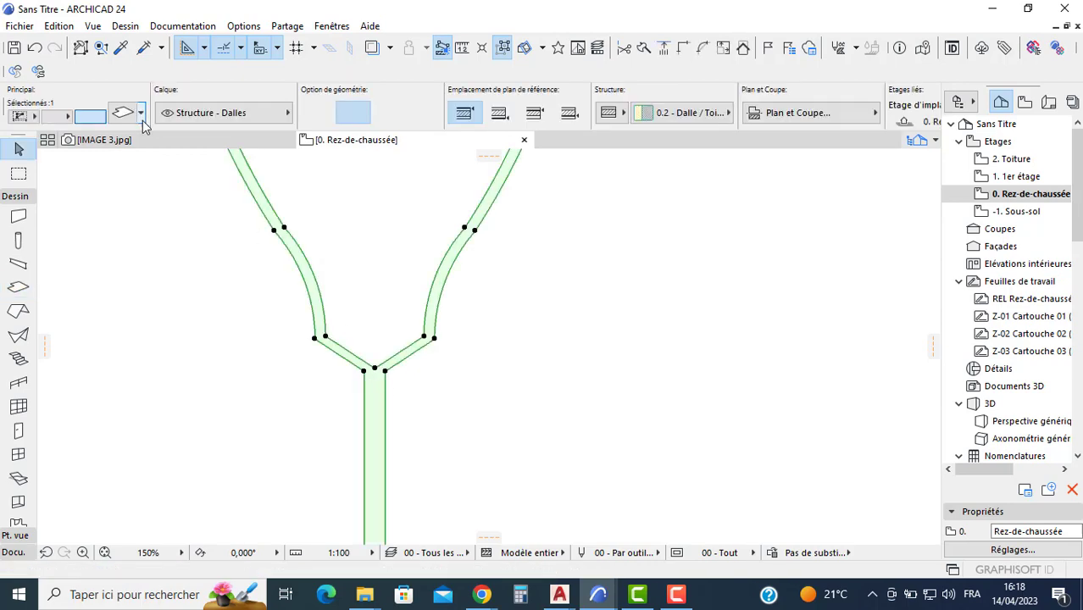
Override all three surfaces of the selected slab with linked Vernis - Blanc
key(ctrl+t)
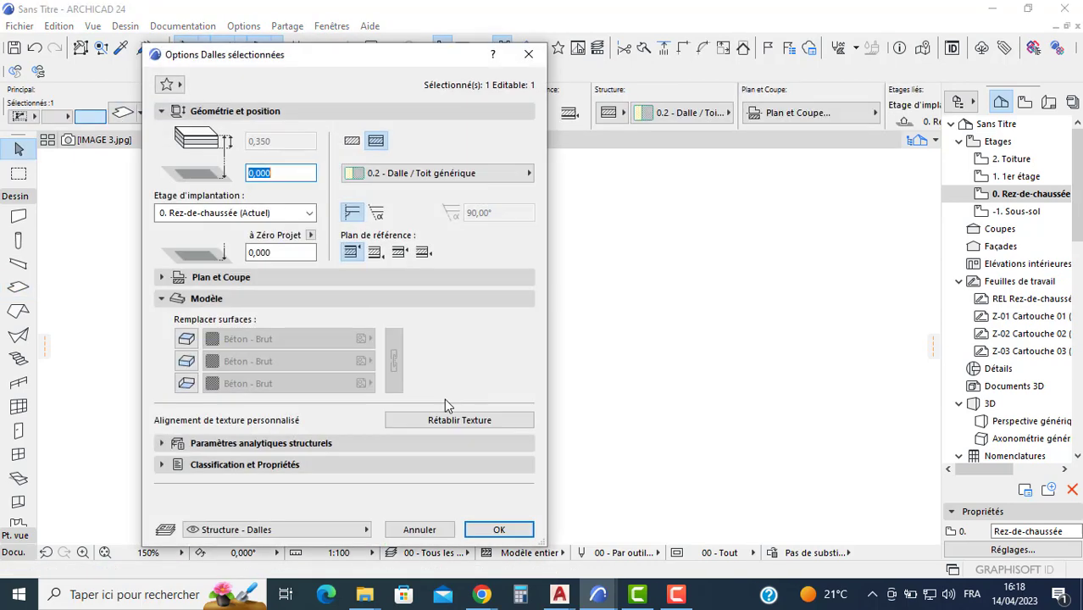
click(186, 339)
click(187, 361)
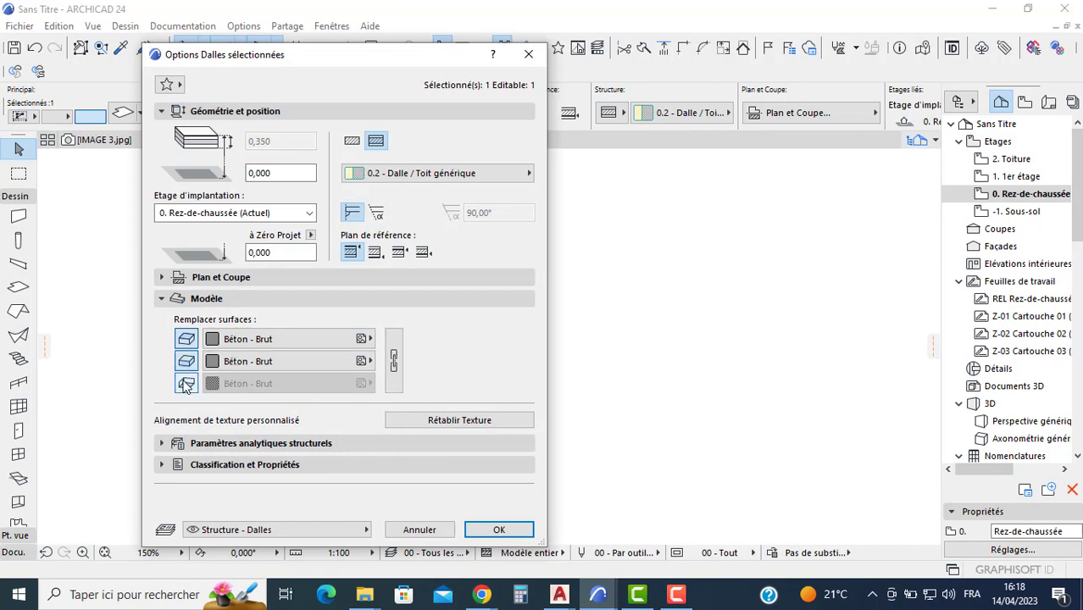
click(187, 383)
click(254, 339)
scroll(423, 337, down, 10)
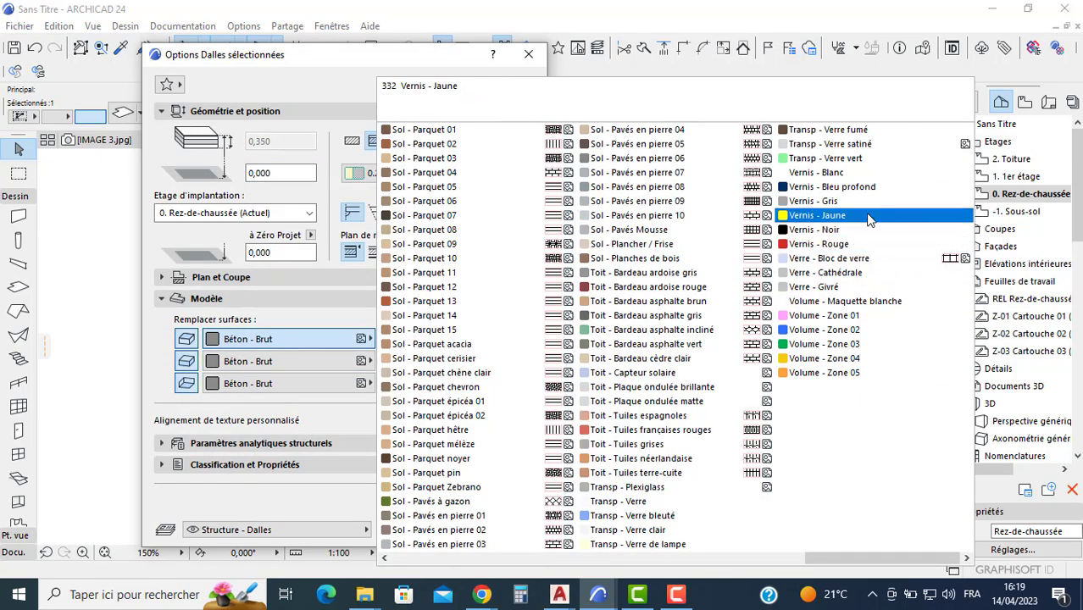
click(842, 178)
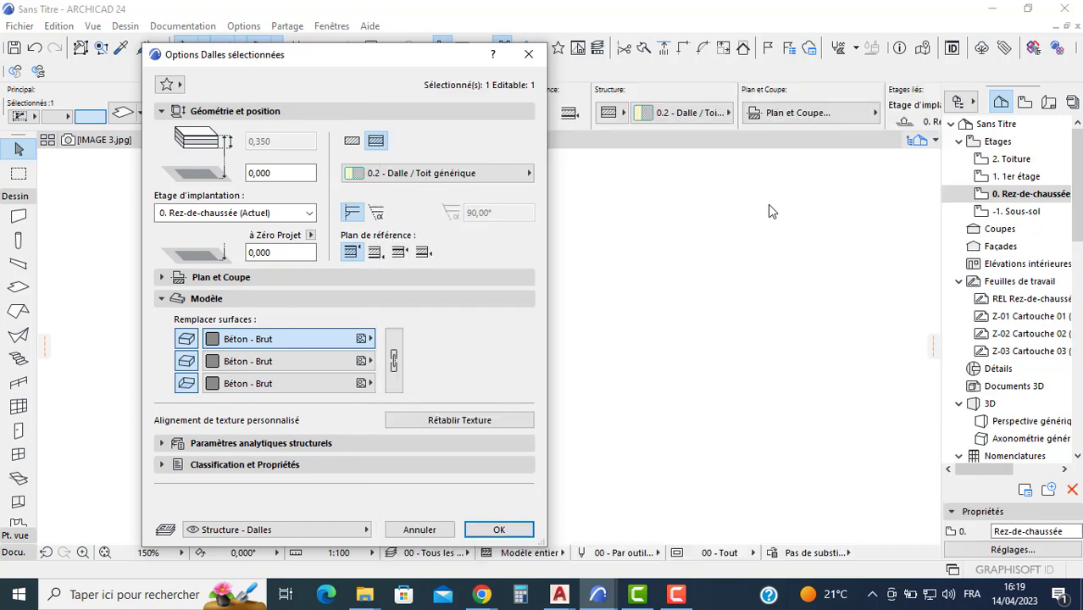
click(393, 359)
Switch the slab to a basic structure with a thickness of 0,02 and apply the settings
click(351, 141)
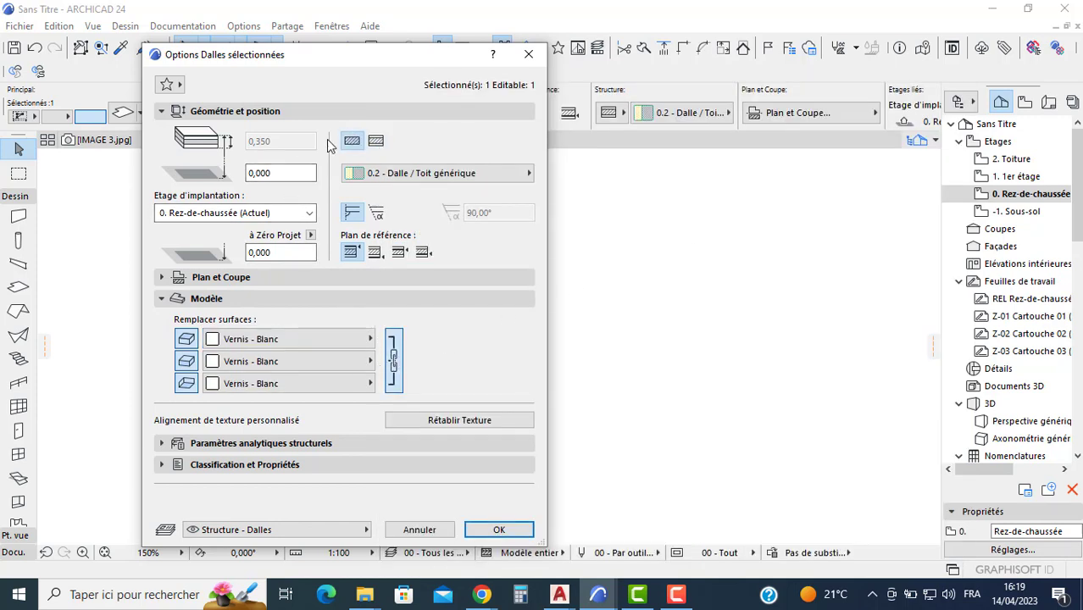
click(296, 141)
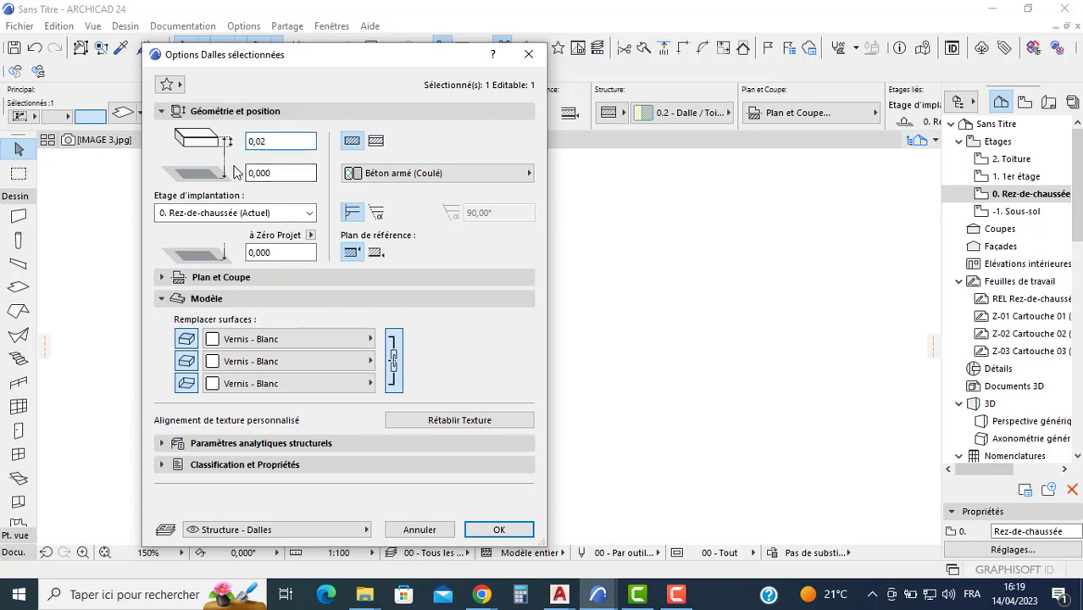
text(0,02)
key(Return)
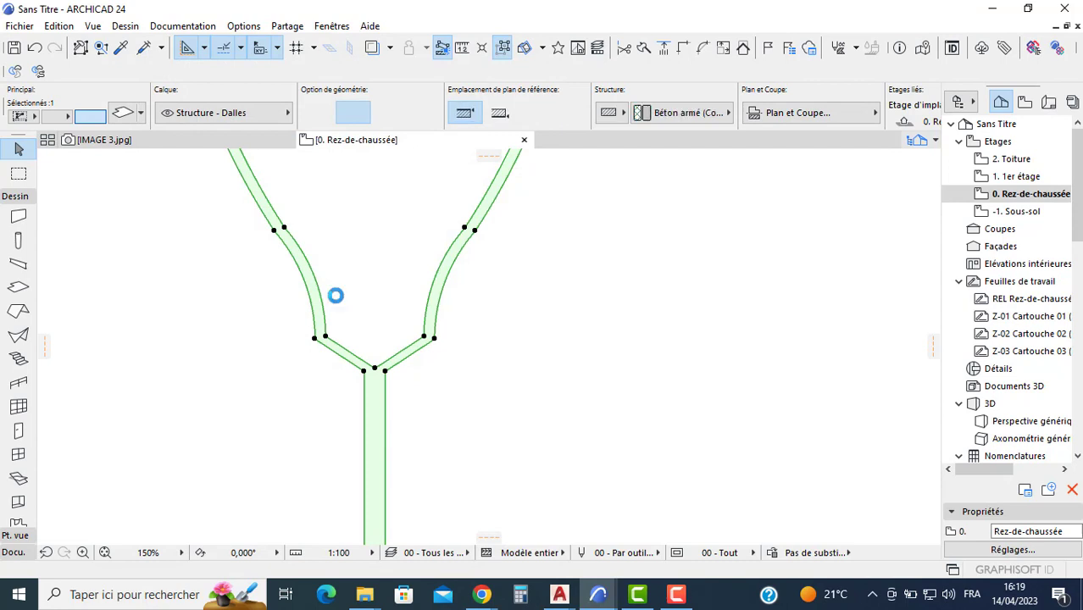
Show the glass-shaped slab in 3D and set its thickness to 0,2
key(F5)
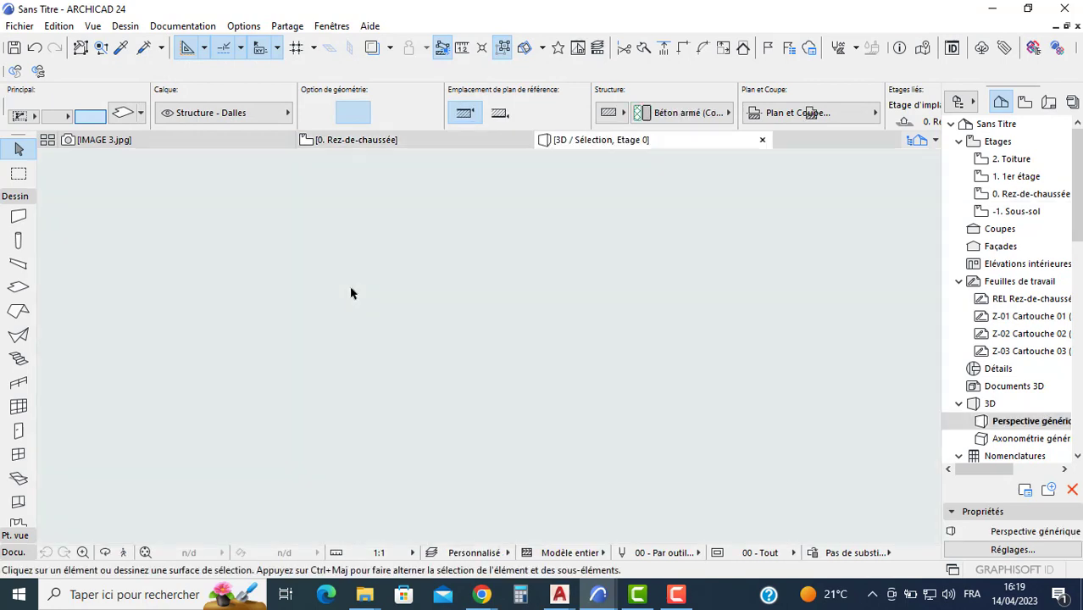
scroll(532, 357, up, 5)
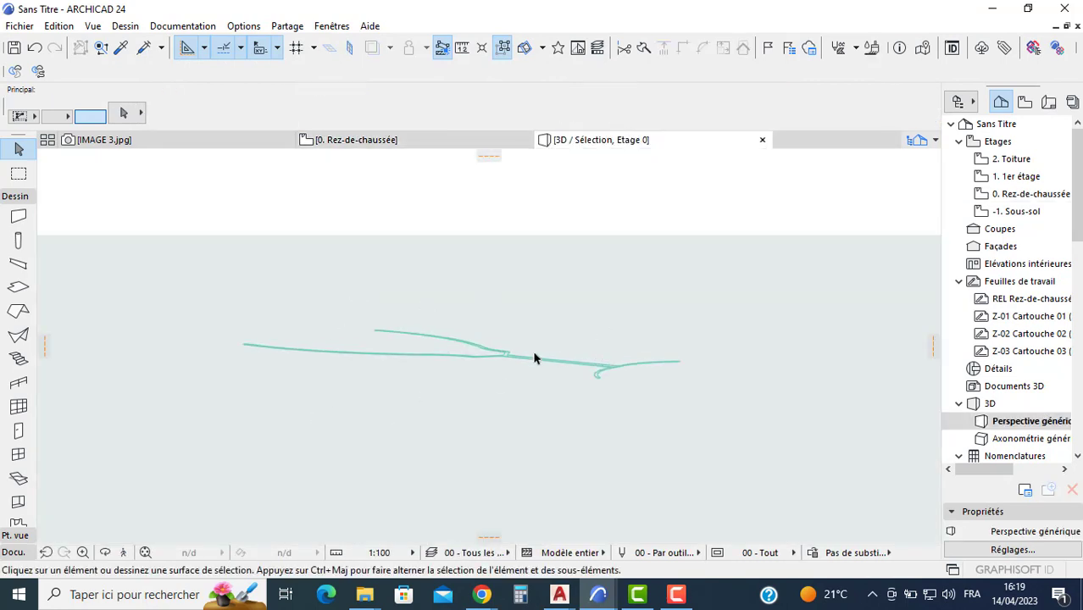
click(486, 350)
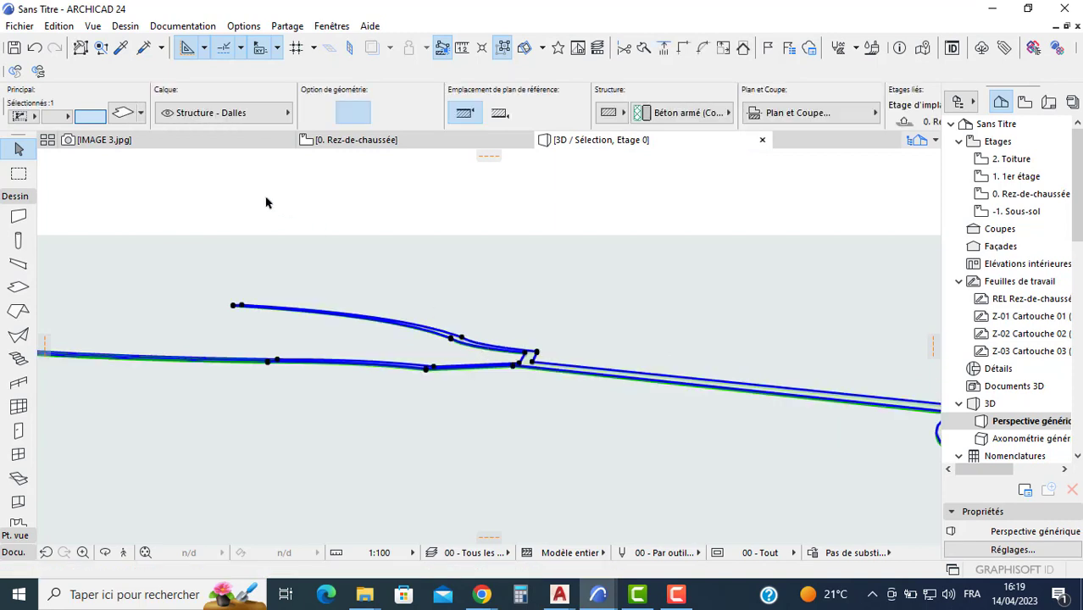
scroll(619, 108, down, 3)
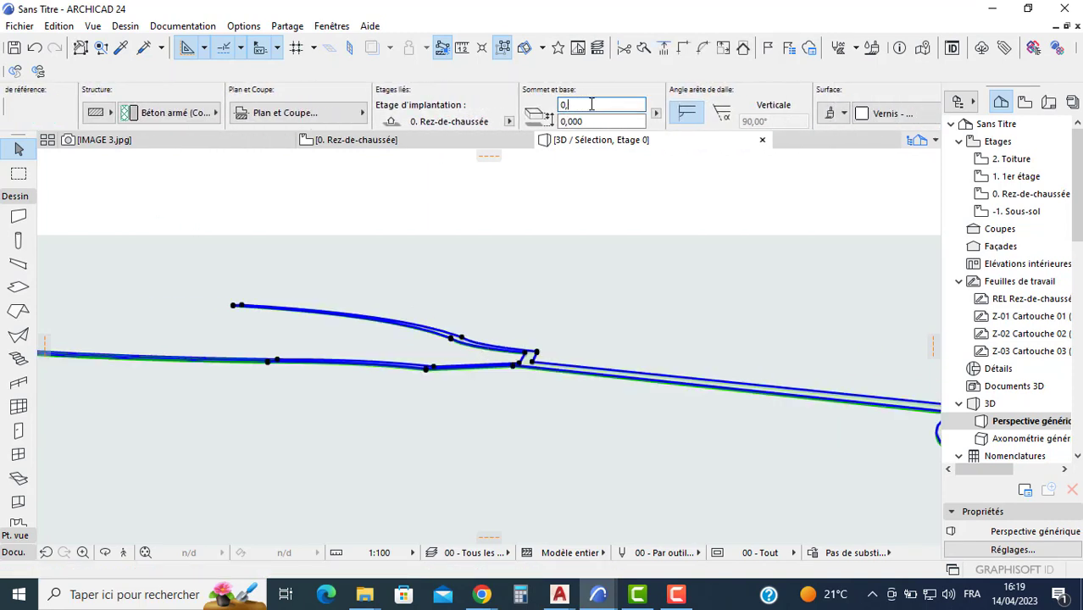
key(Return)
click(565, 265)
shift+middle_drag(565, 266, 570, 354)
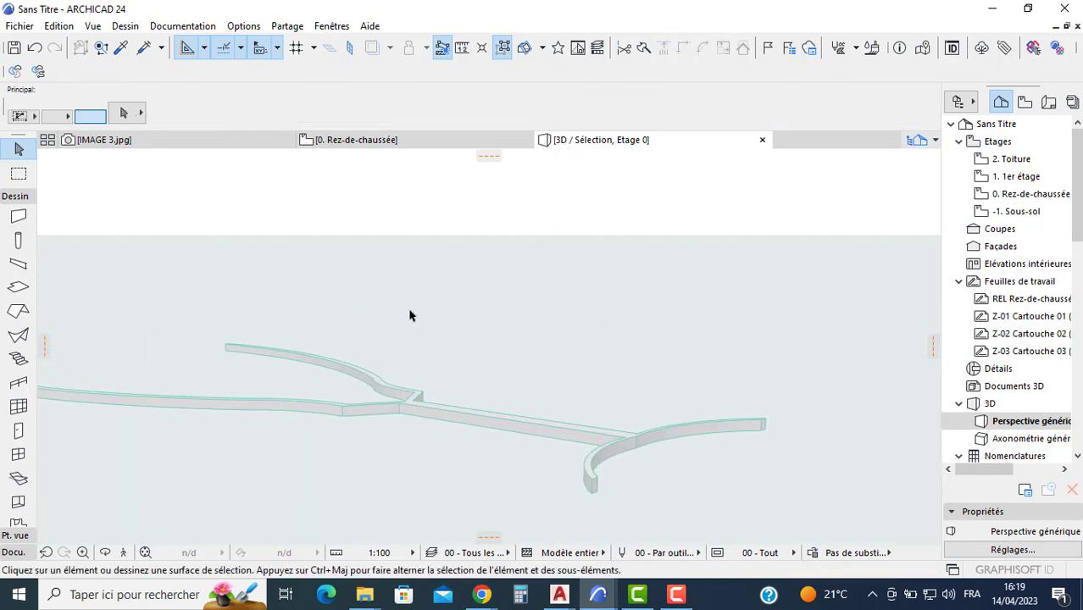
shift+middle_drag(409, 315, 427, 286)
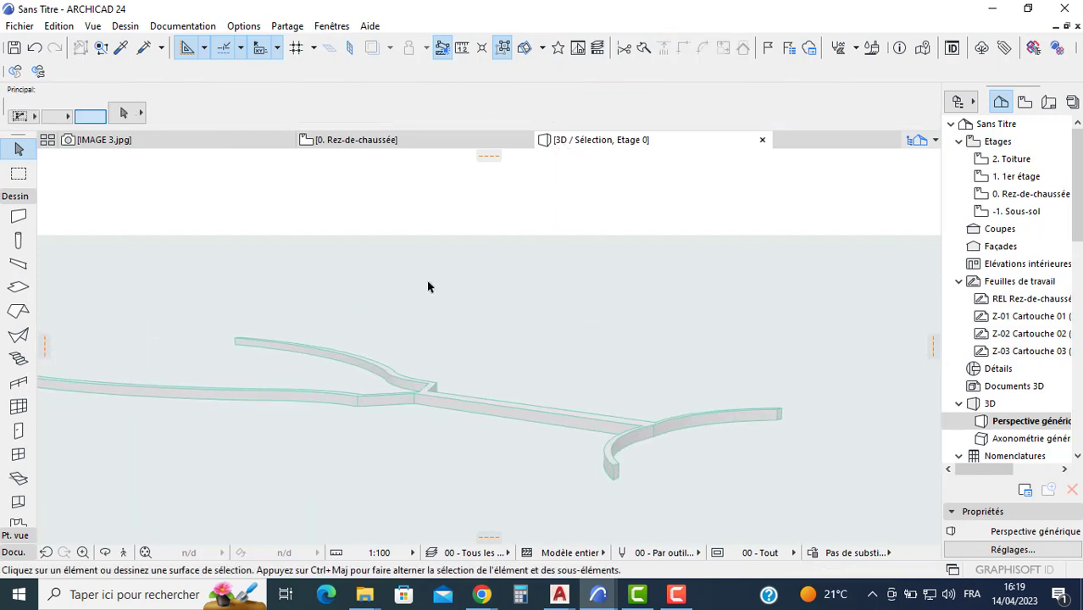
Switch the 3D view to a parallel side-view projection (Vue de côté) and change its camera azimuth
right_click(364, 269)
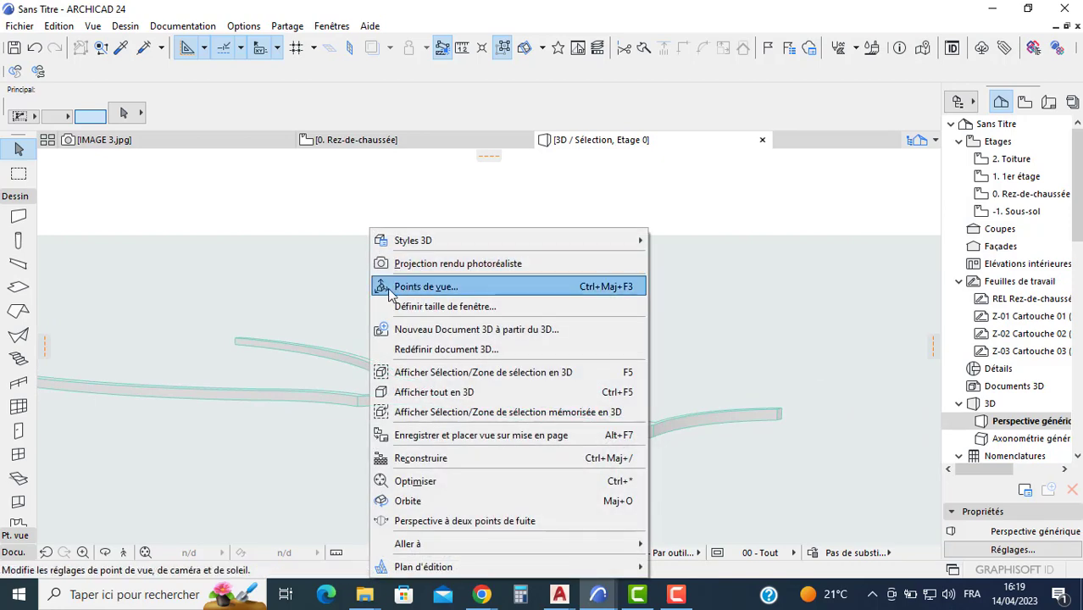
click(426, 288)
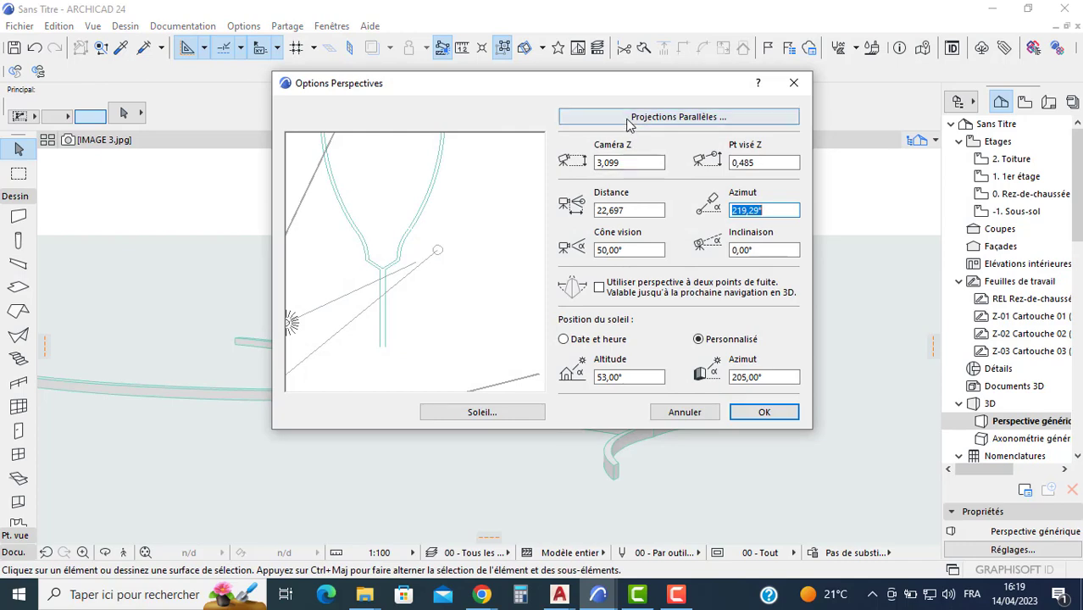
click(678, 116)
click(576, 157)
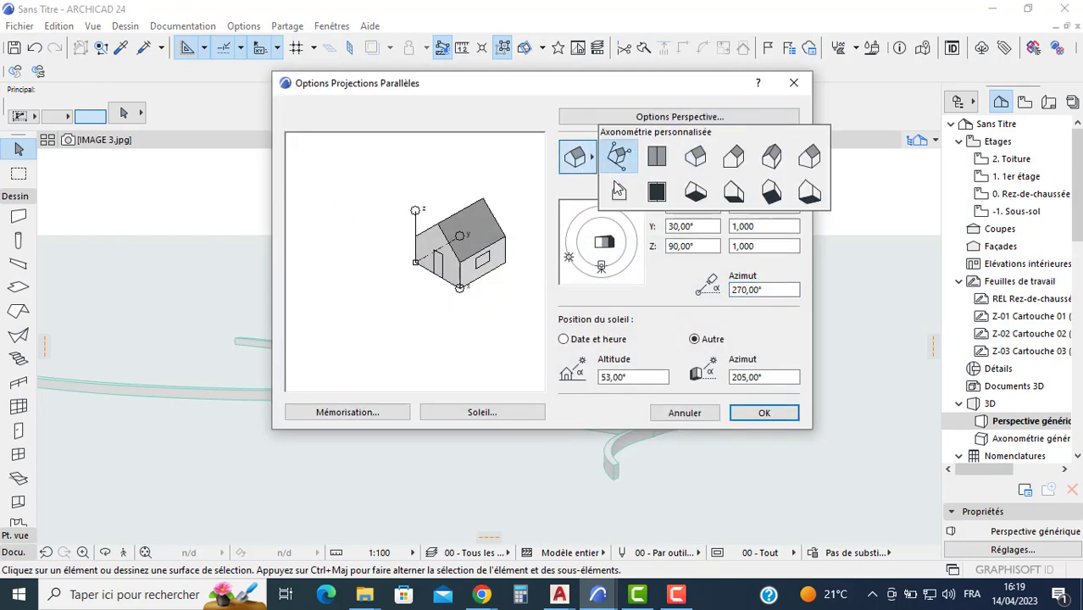
click(619, 191)
drag(767, 293, 698, 294)
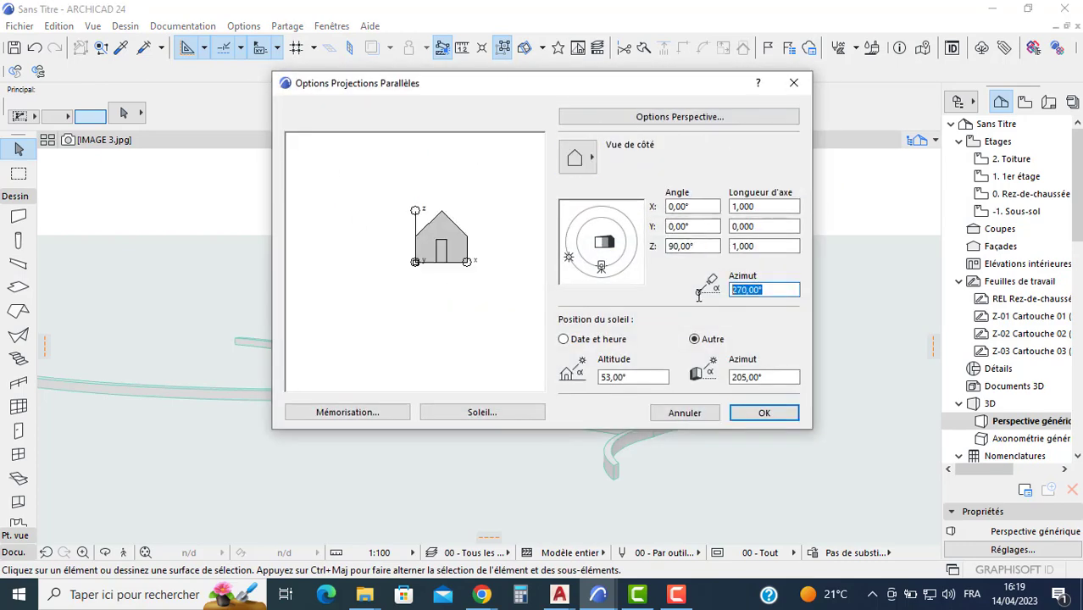
key(Return)
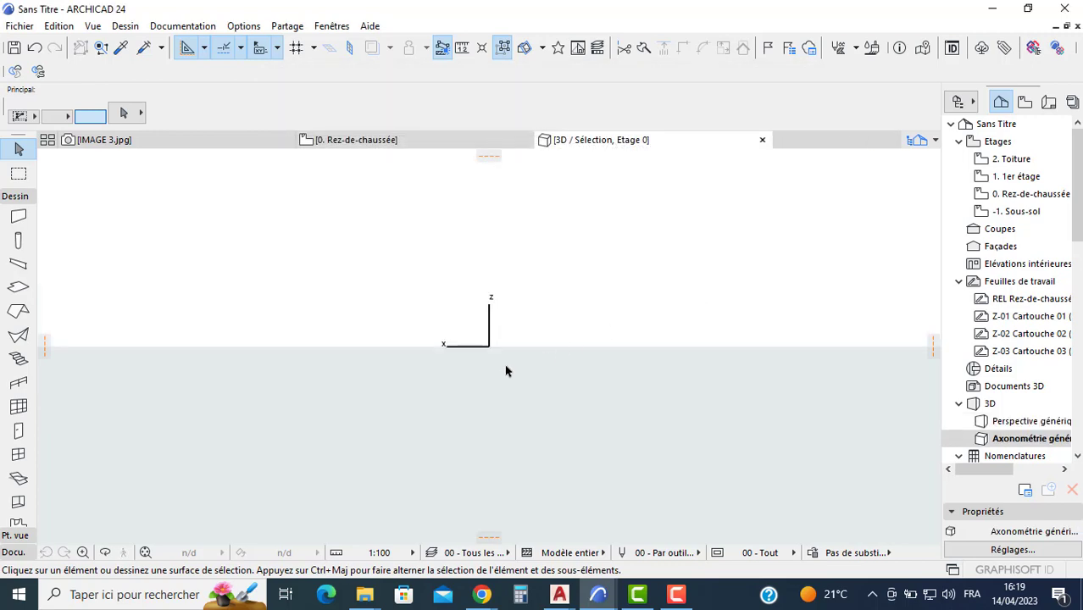
Select the slab in the side view and save it as an object named VERRE in the embedded library, keeping the default object options
drag(576, 306, 347, 390)
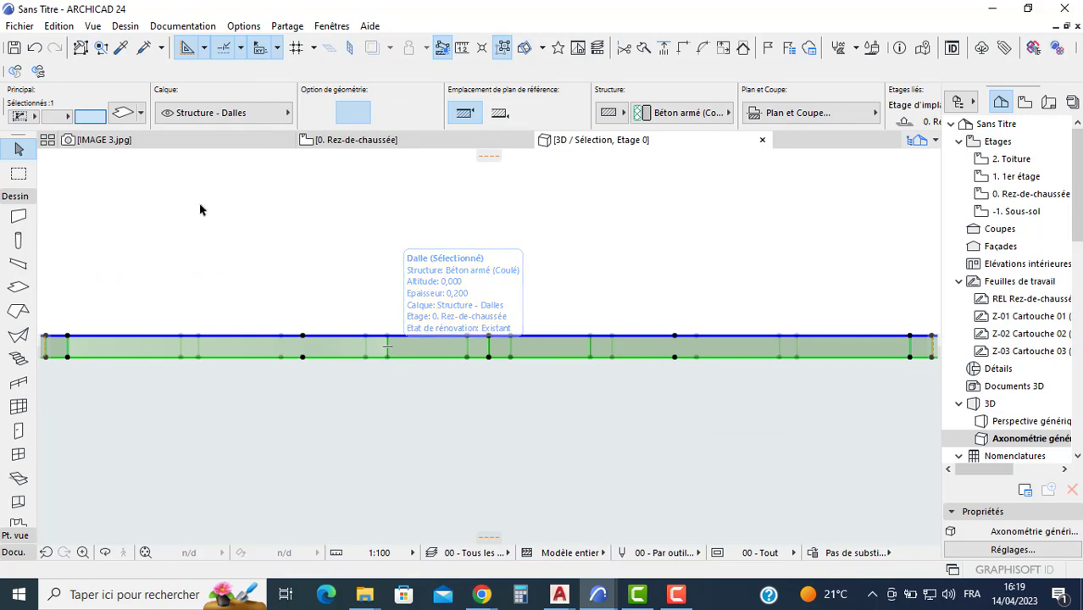
click(20, 26)
mouse_move(153, 294)
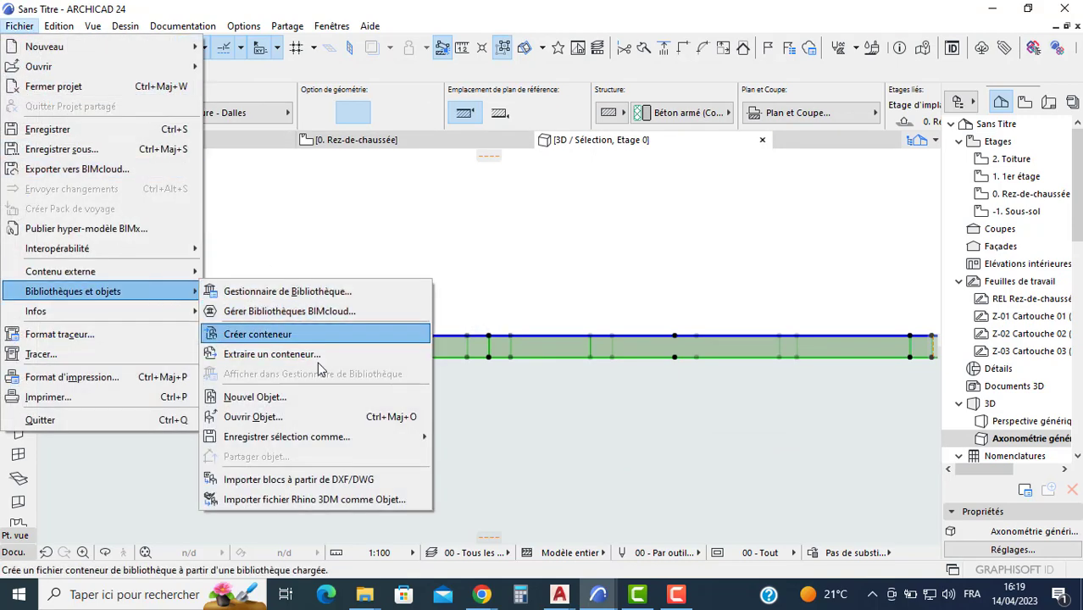
mouse_move(400, 446)
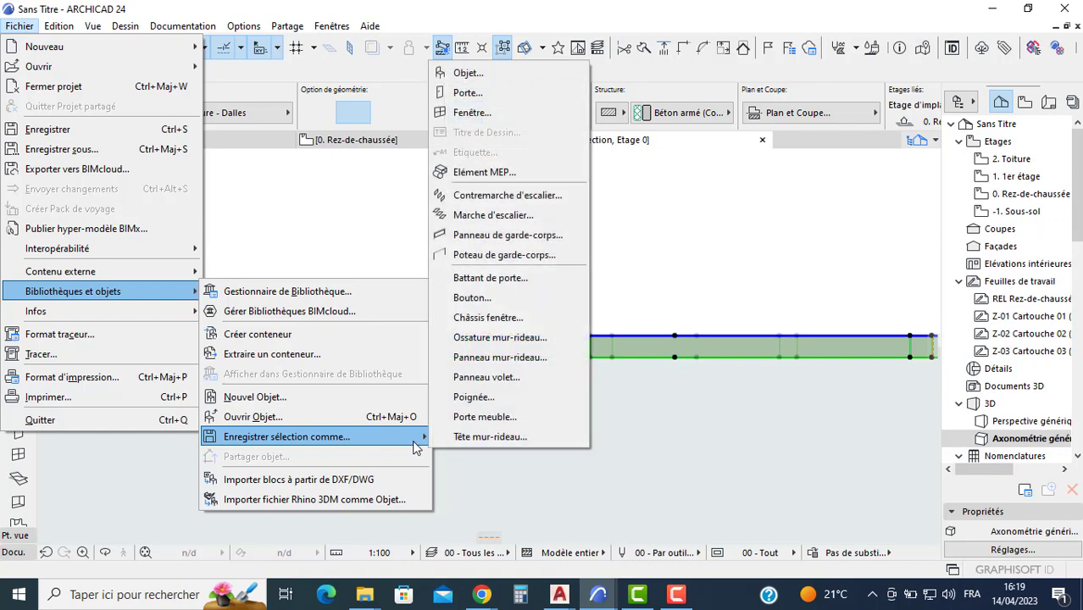
click(471, 73)
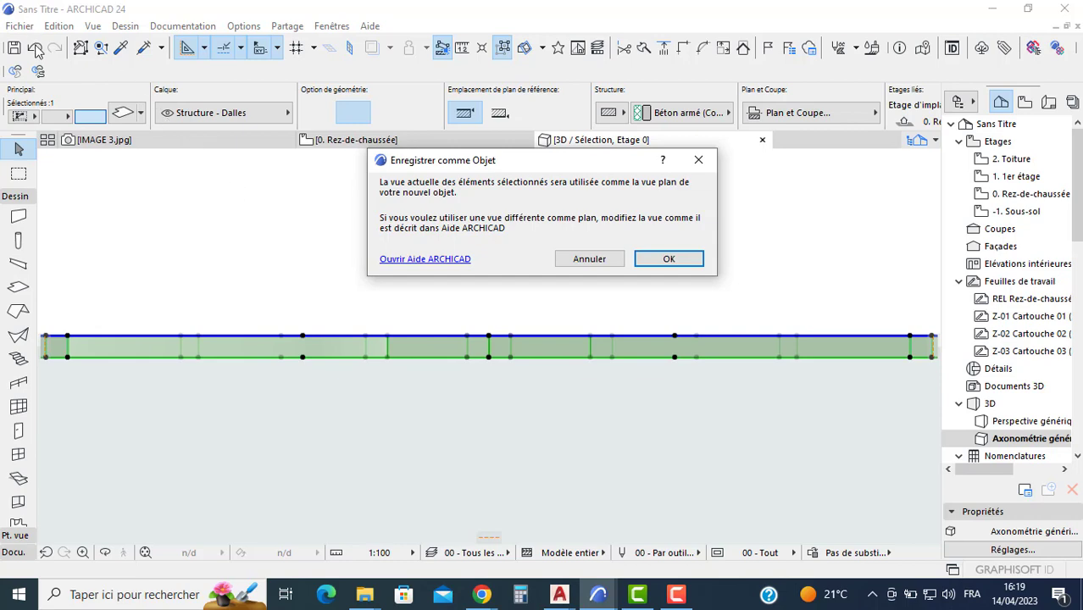
click(669, 261)
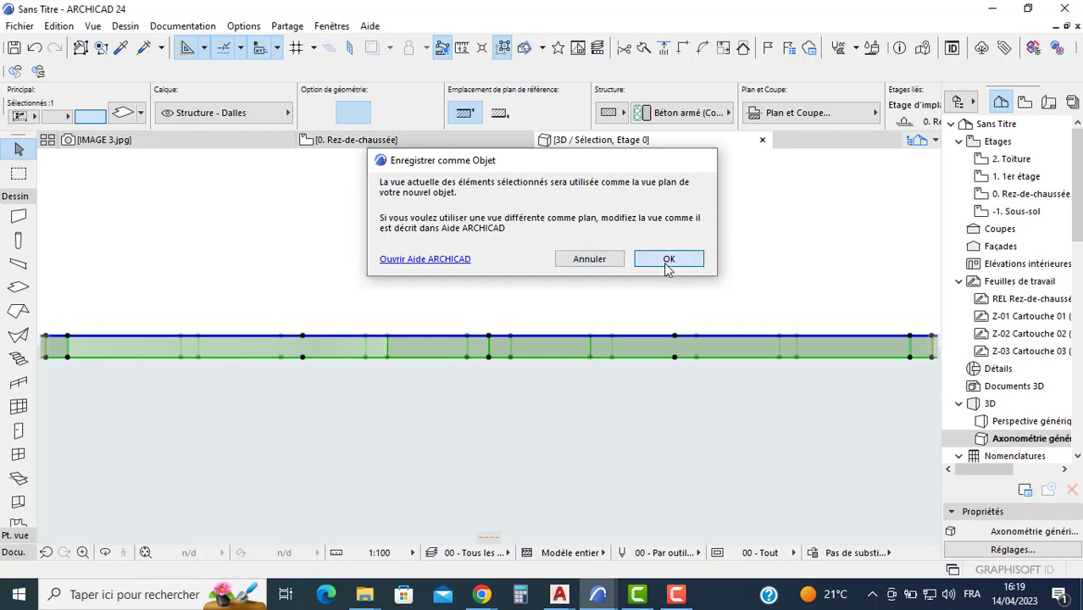
text(VERRE)
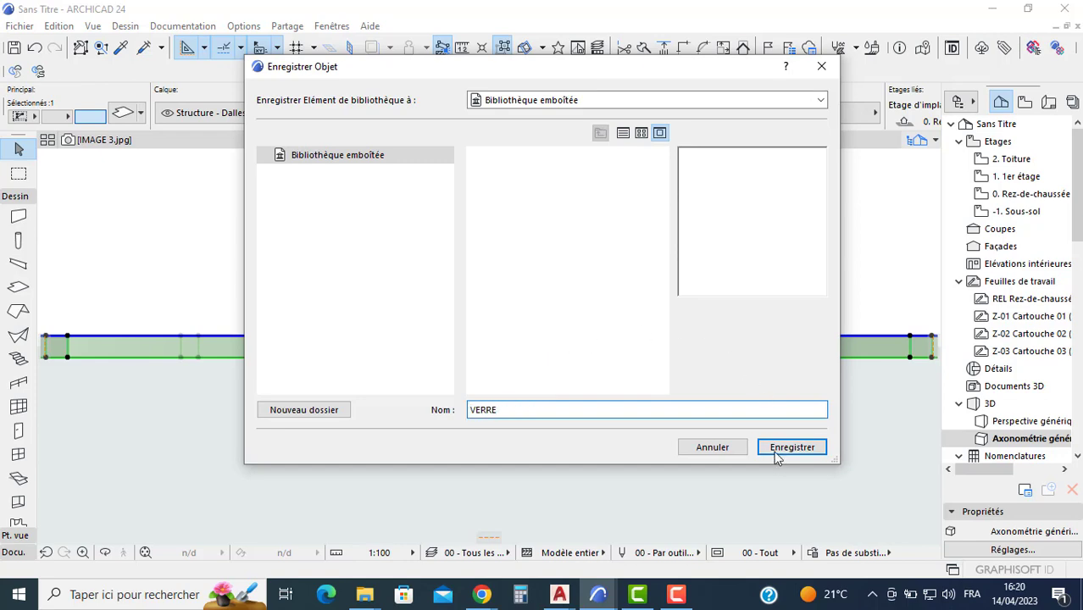
click(778, 455)
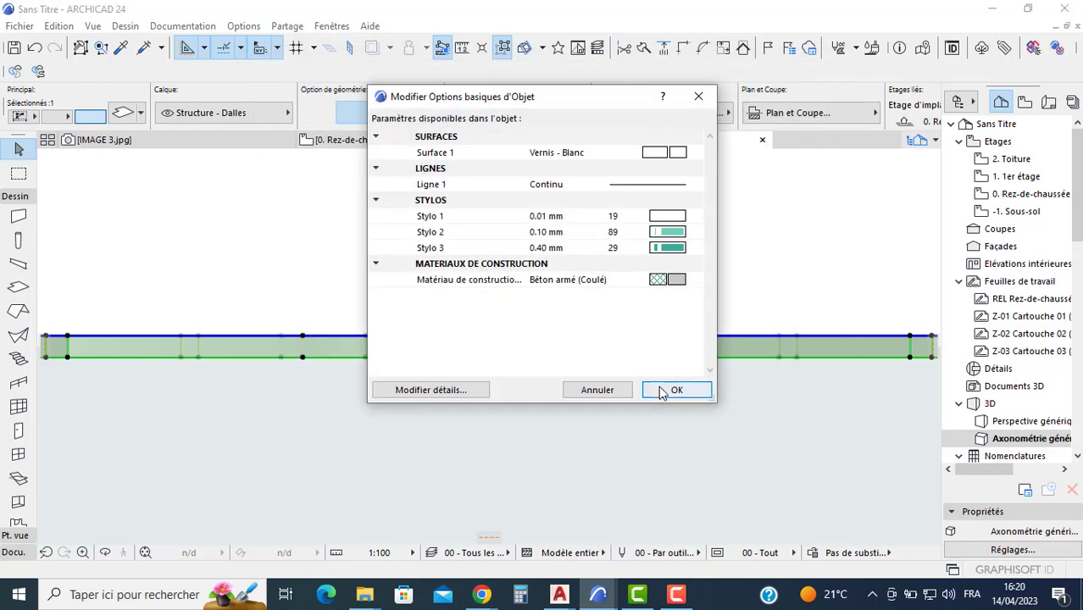
click(648, 388)
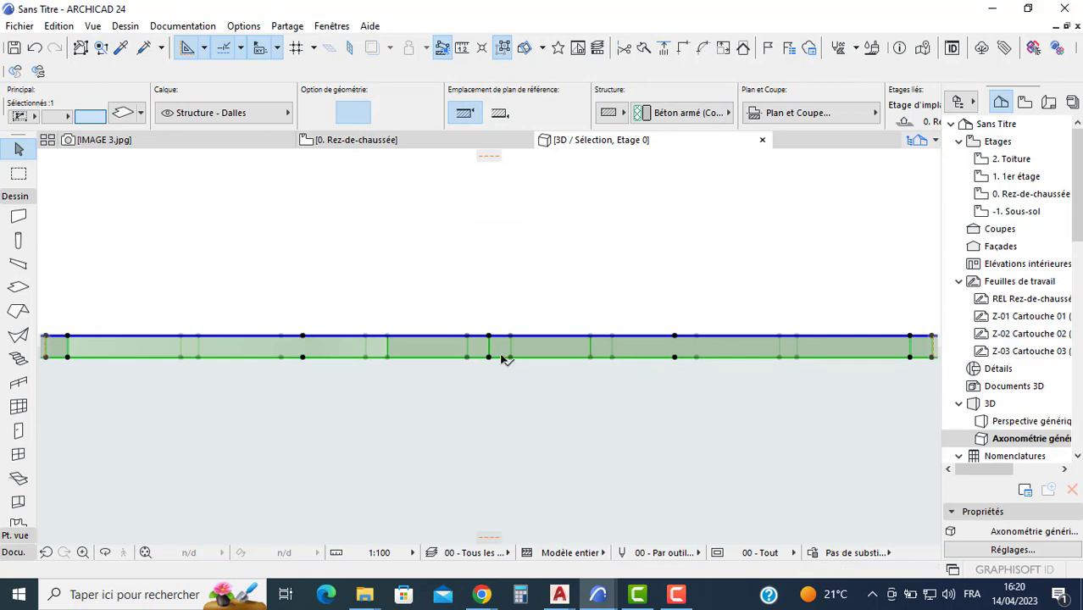
Close the IMAGE 3.jpg view, return to the ground-floor plan and deselect the slab
click(150, 144)
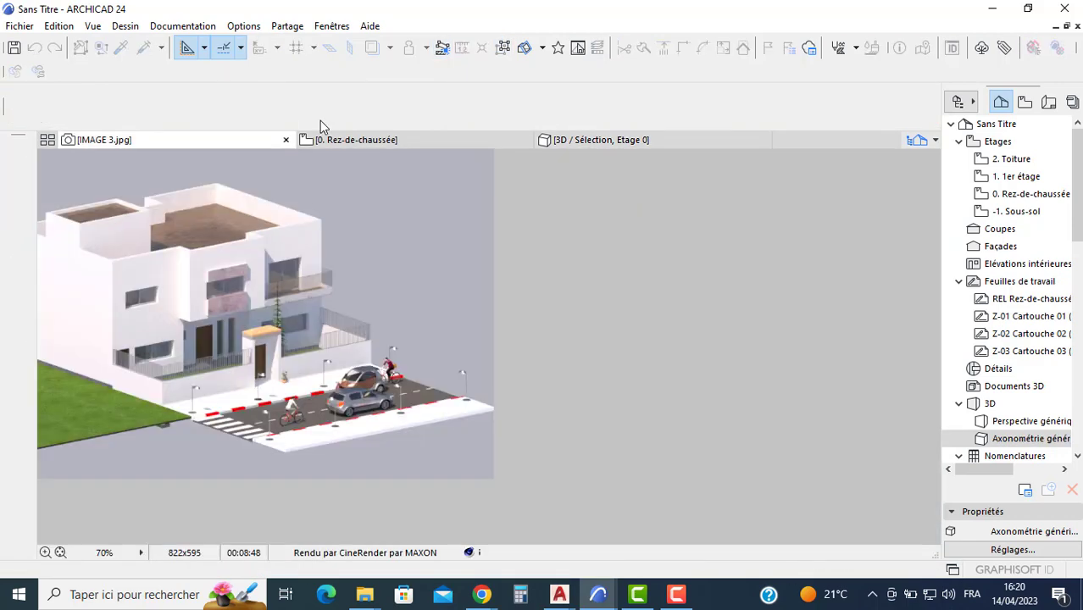
click(286, 140)
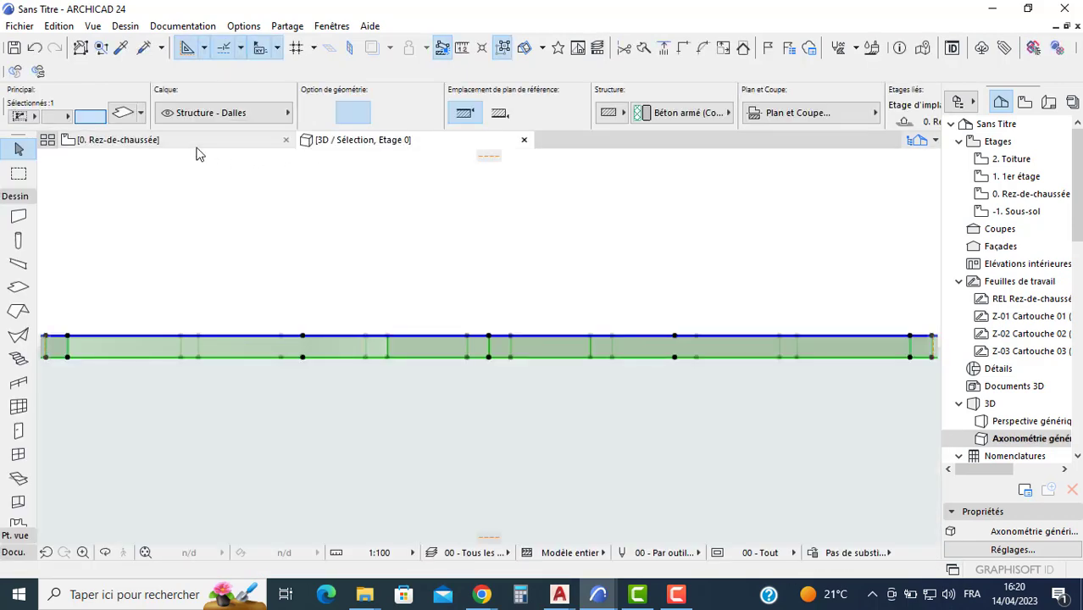
click(199, 146)
scroll(585, 330, down, 6)
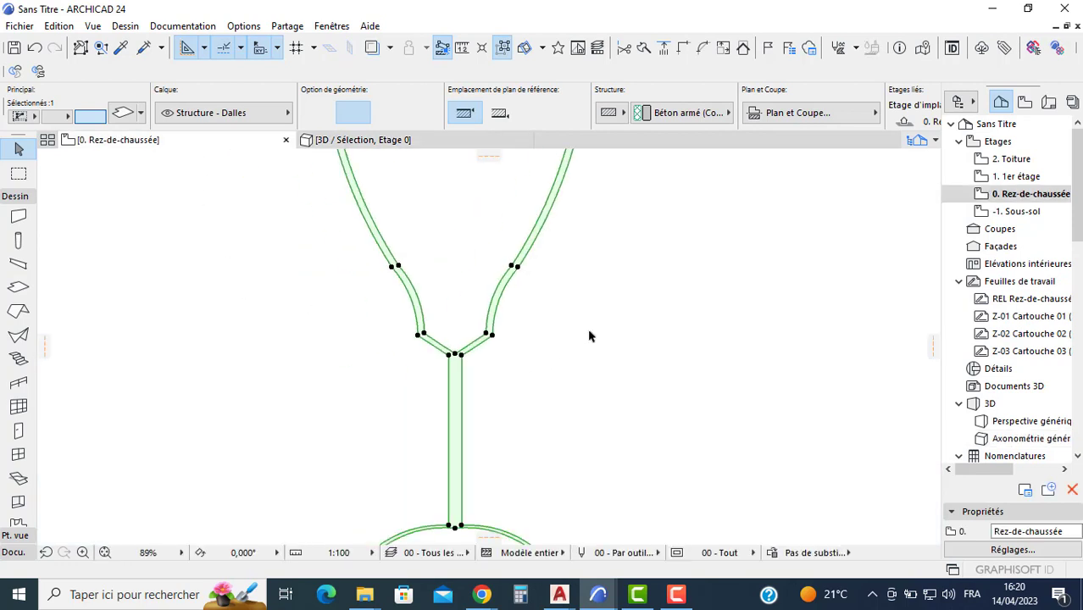
click(388, 376)
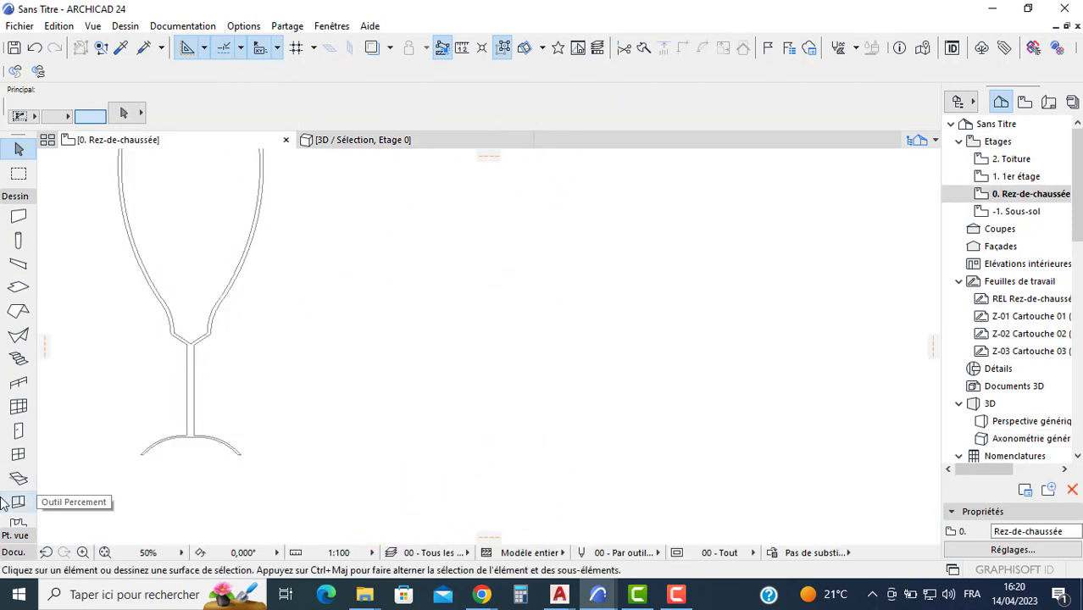
Place the VERRE object in the empty area beside the wine glass outline on the plan
scroll(12, 462, down, 3)
click(17, 417)
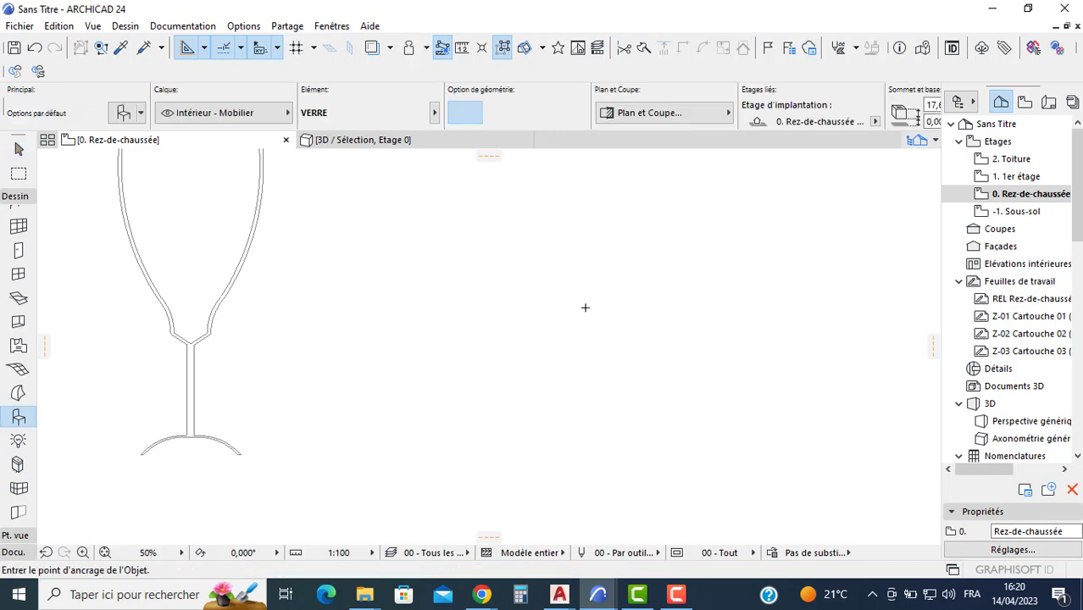
middle_drag(637, 293, 566, 305)
scroll(566, 305, up, 3)
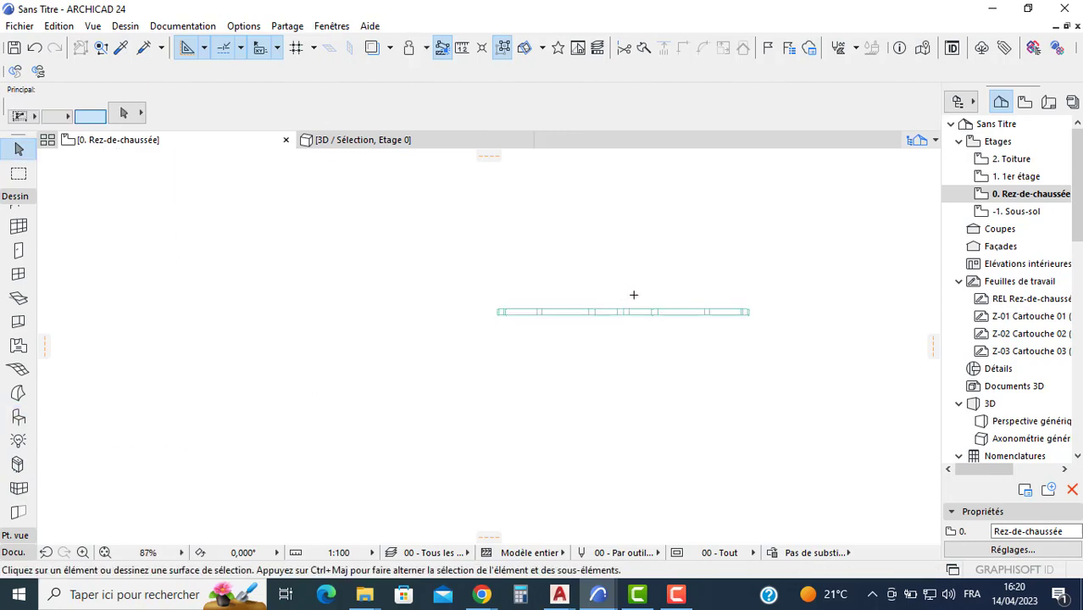
Set up a multiple-copy rotation of the VERRE object, using Incrément et Propagation with the copies rotated along the path
key(Escape)
click(612, 313)
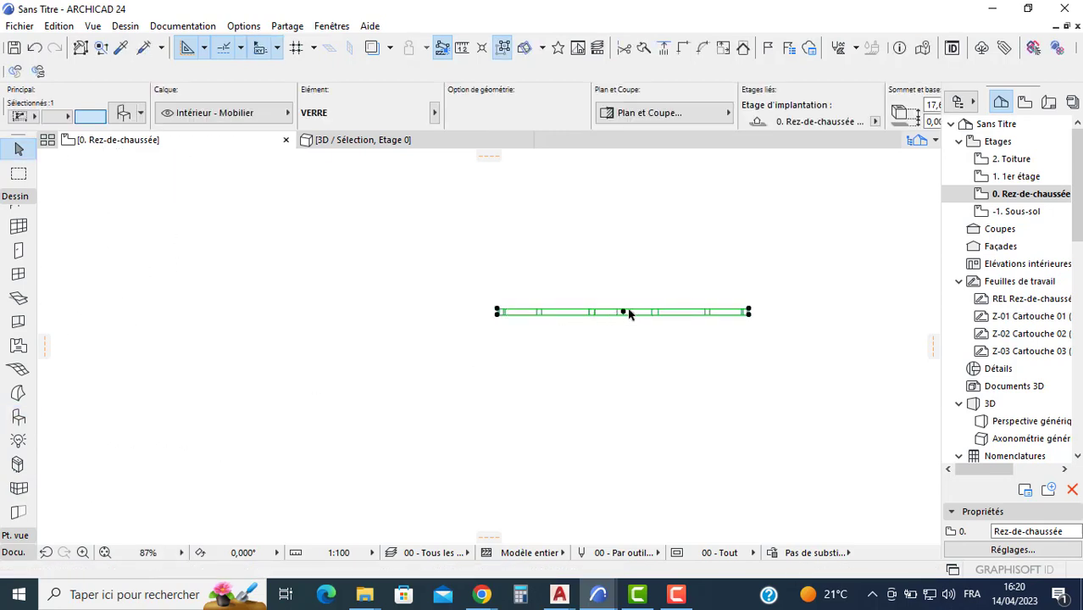
key(ctrl+m)
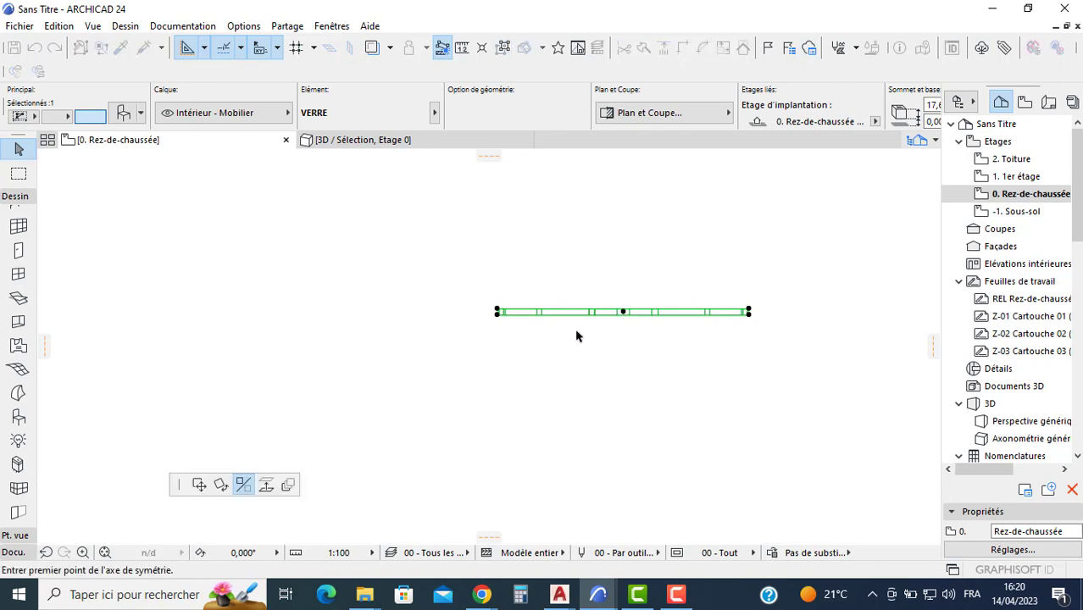
click(289, 486)
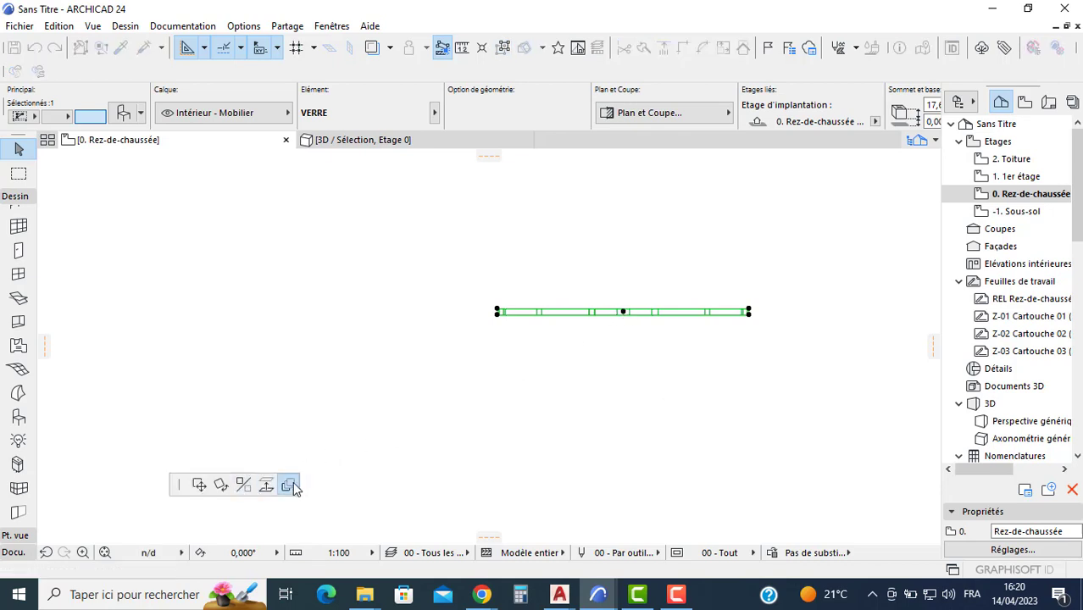
click(493, 119)
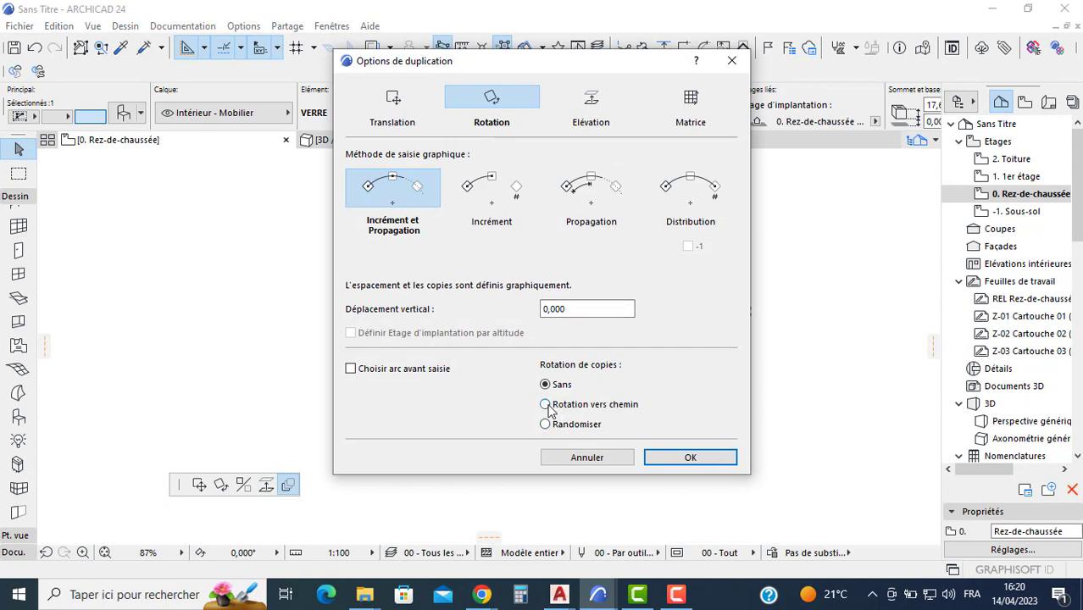
click(678, 456)
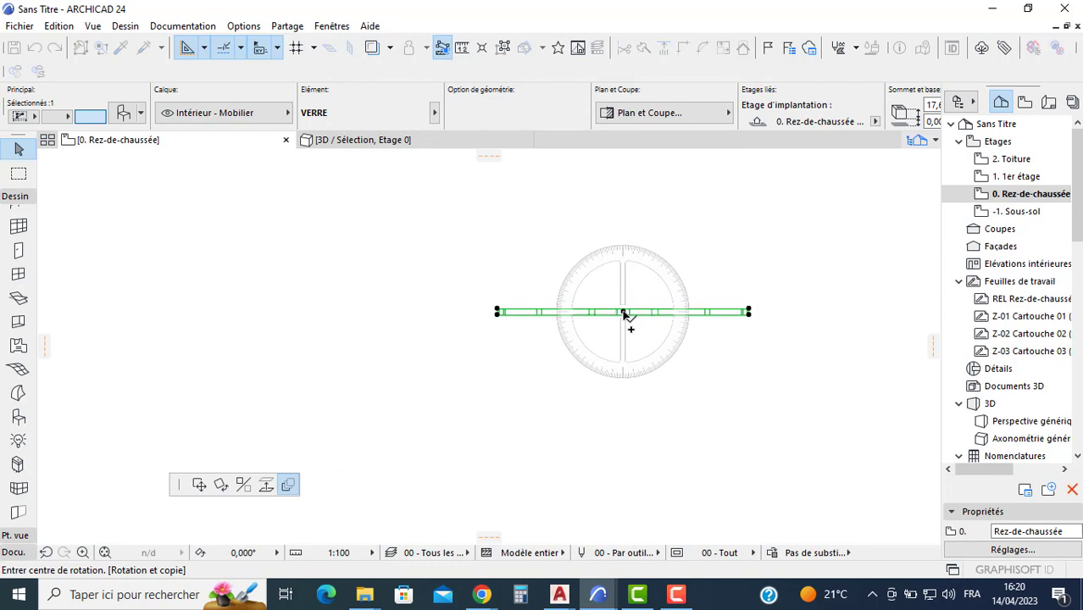
Rotate copies of the VERRE object around its midpoint, densely spaced over an arc of about -196°, to form a full circle
click(622, 313)
scroll(708, 302, up, 2)
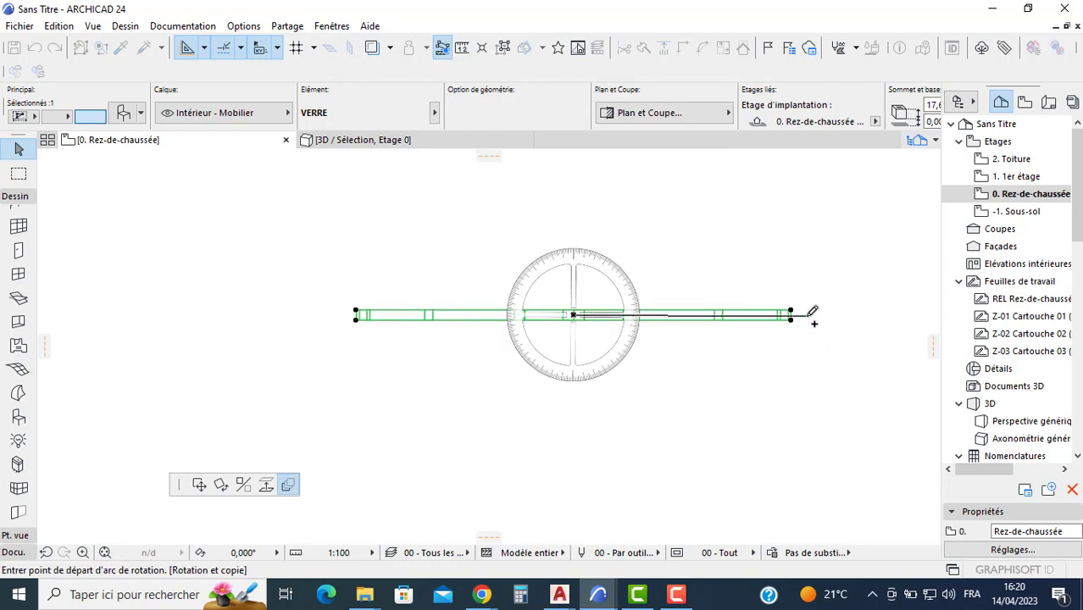
click(807, 315)
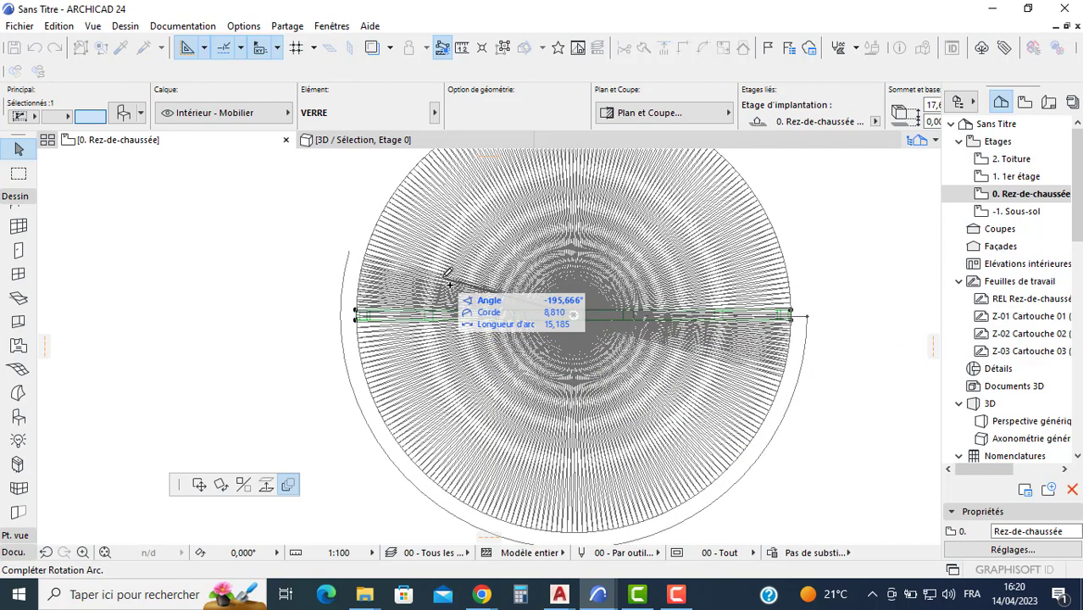
click(449, 283)
scroll(298, 264, down, 3)
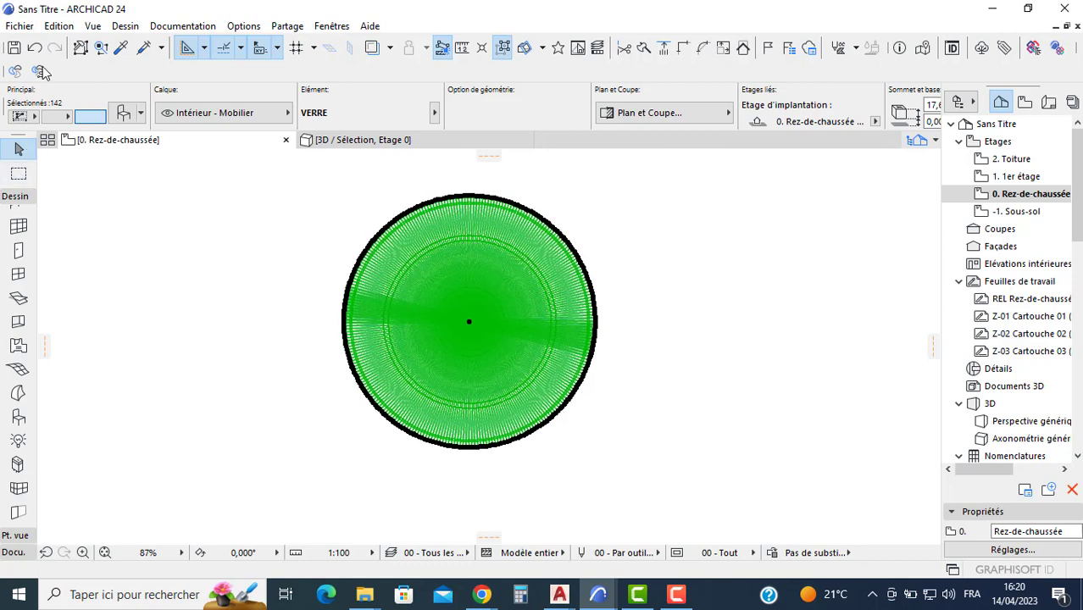
Save the selected ring of copies as an object named VERRE COMP in the embedded library, keeping the default object options
click(20, 26)
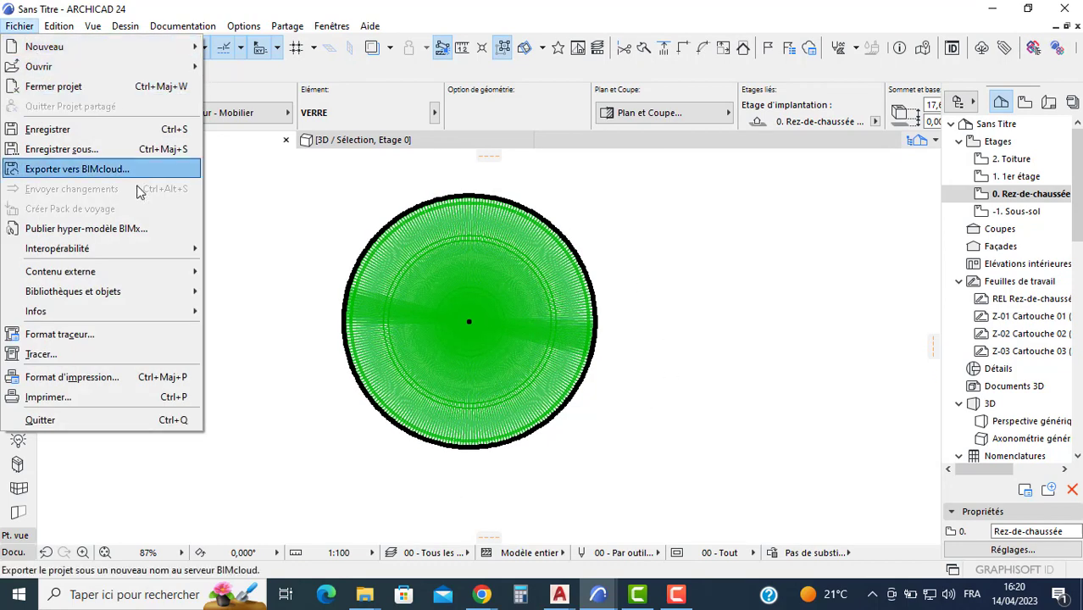
mouse_move(176, 292)
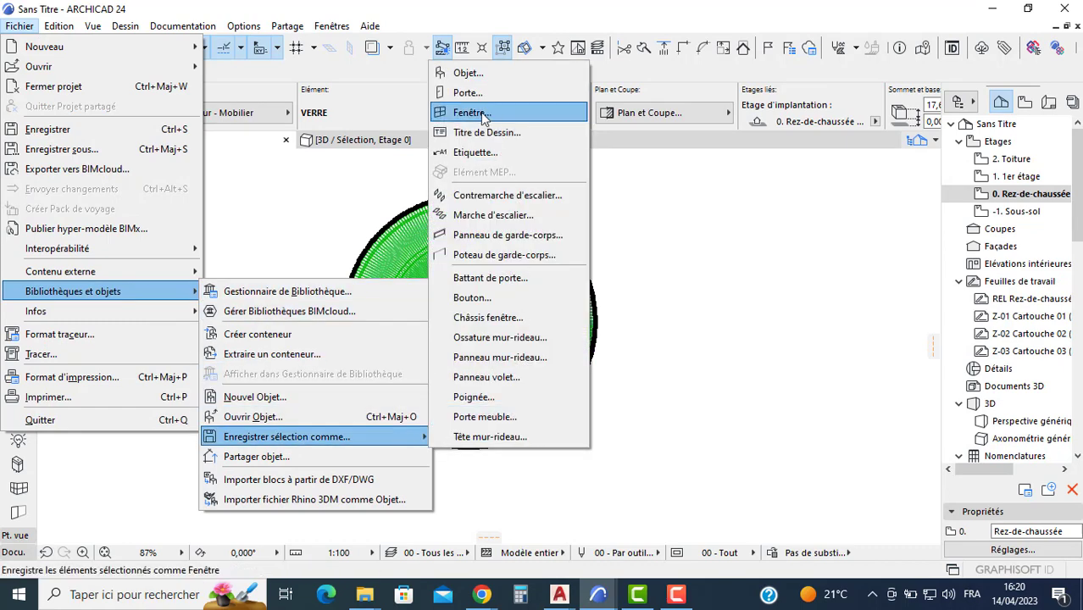
mouse_move(101, 291)
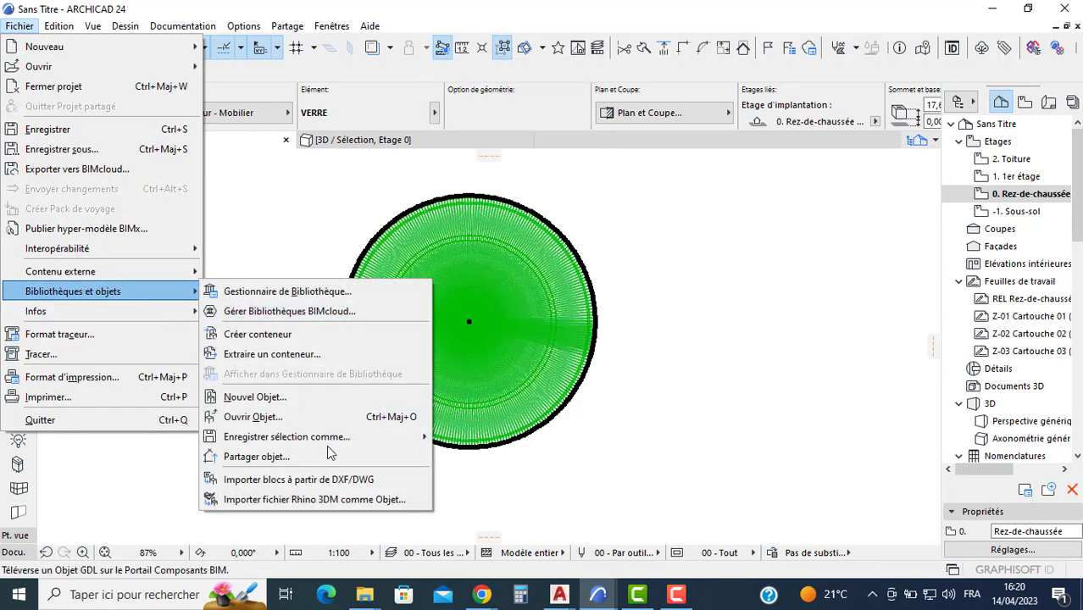
mouse_move(375, 437)
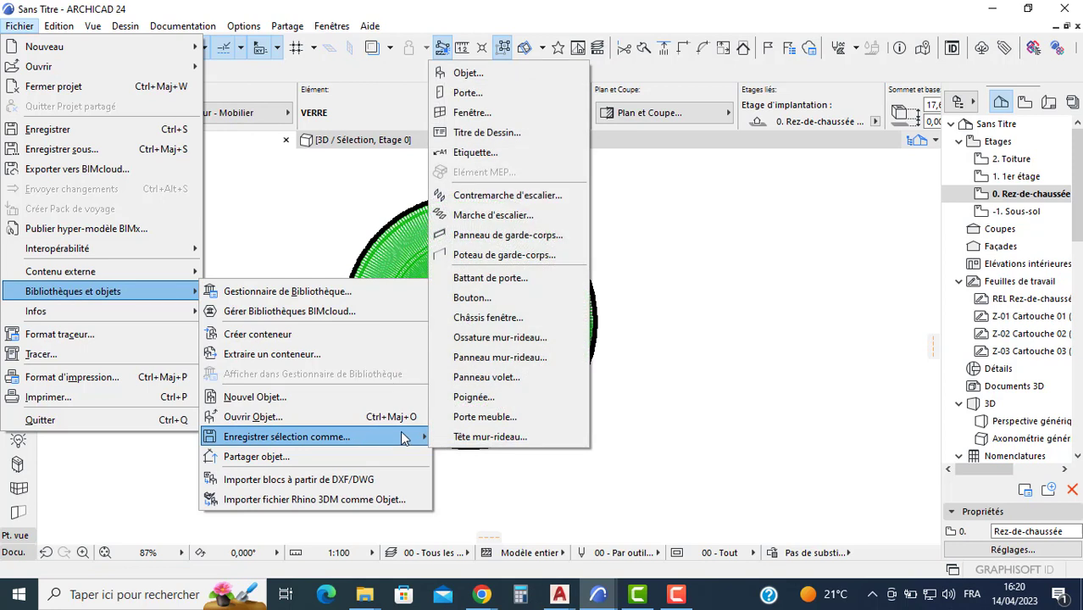
click(467, 73)
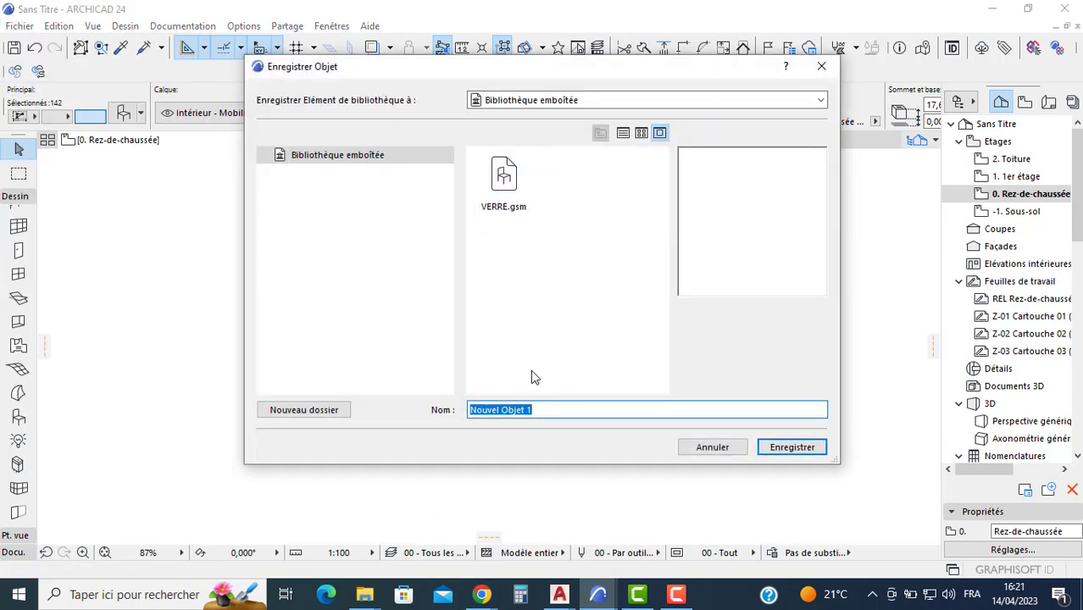
text(VERRE COMP)
key(Return)
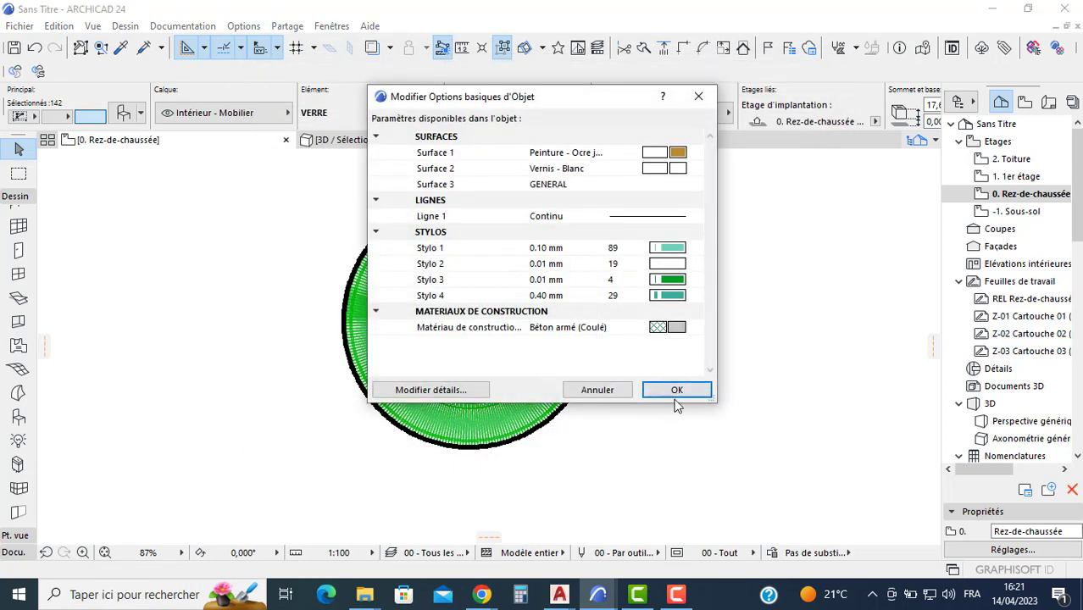
click(676, 392)
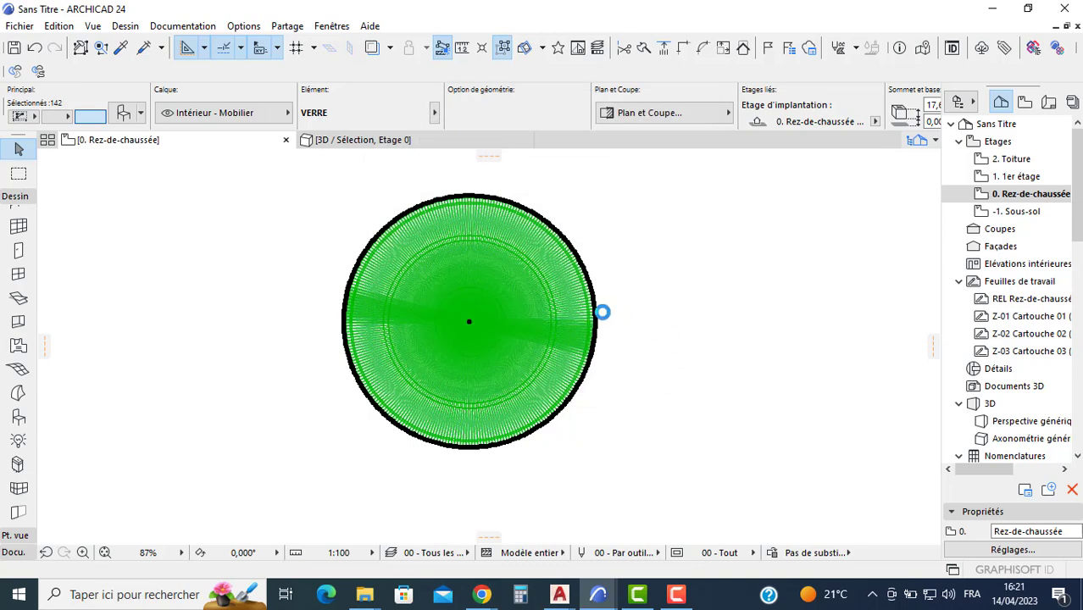
Delete all the rotated VERRE copies and the remaining original from the ground-floor plan
key(Delete)
click(473, 318)
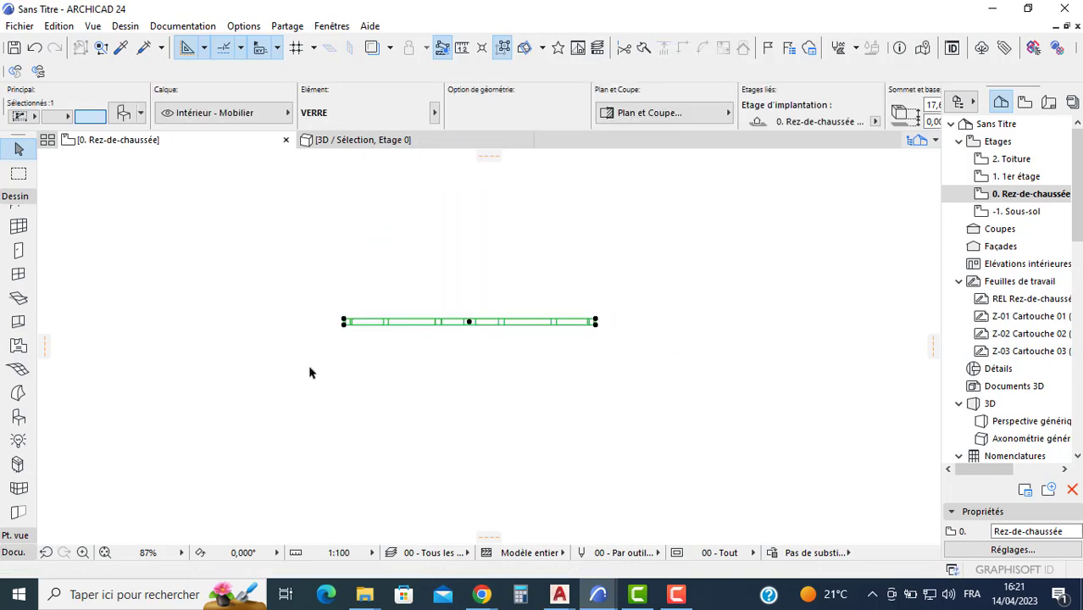
key(Delete)
Place the VERRE COMP object in the emptied area of the ground-floor plan
click(19, 417)
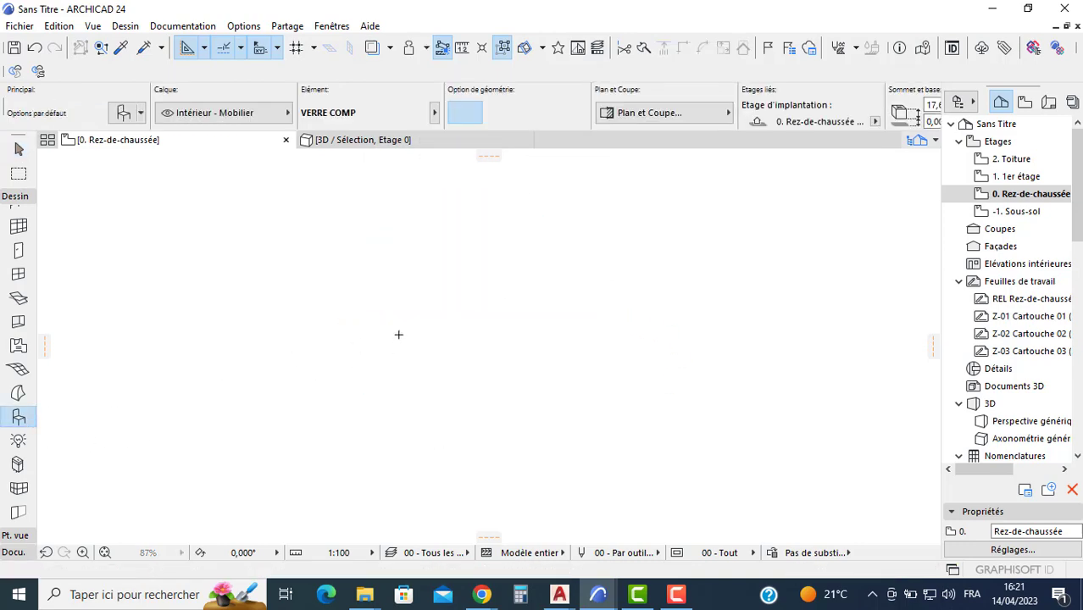
click(398, 335)
middle_drag(399, 338, 360, 462)
key(Escape)
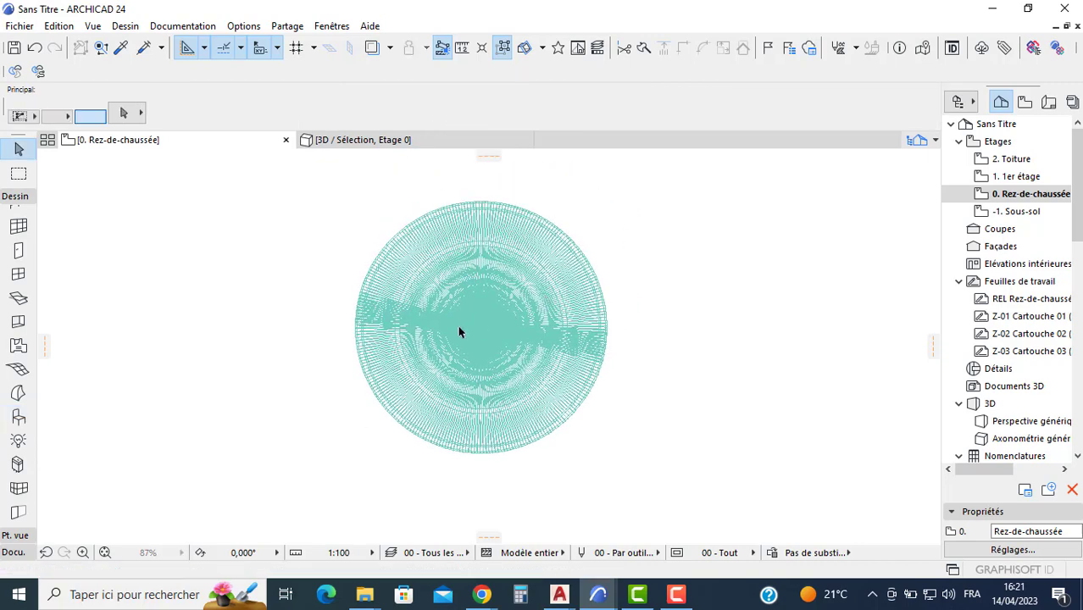
Show the VERRE COMP object in 3D and examine the complete glass from above and from the side
drag(512, 315, 294, 452)
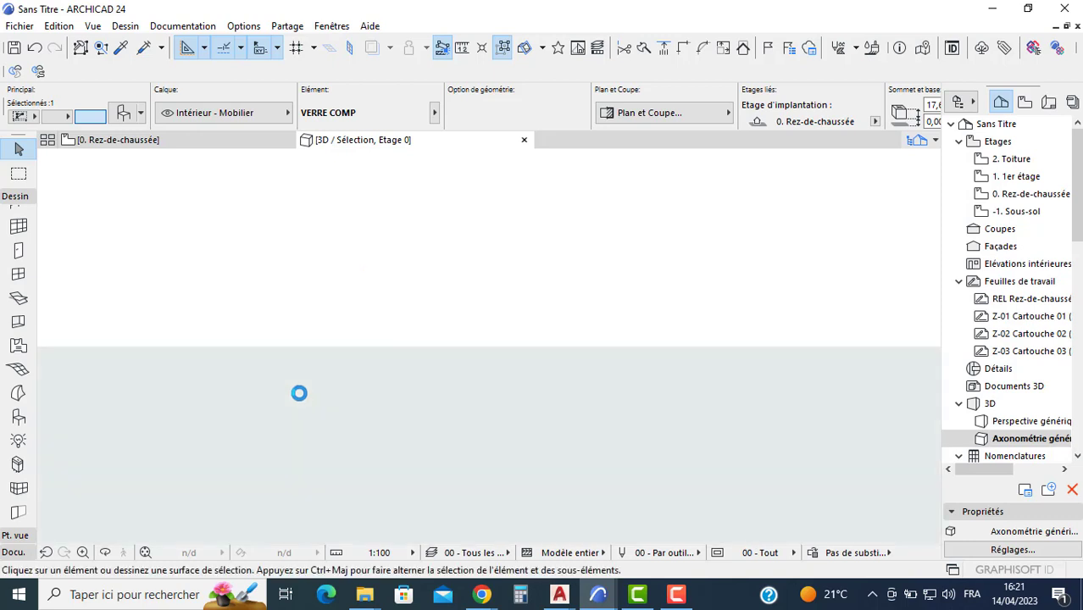
scroll(365, 369, down, 2)
shift+middle_drag(364, 365, 421, 348)
scroll(419, 343, up, 2)
scroll(484, 232, up, 4)
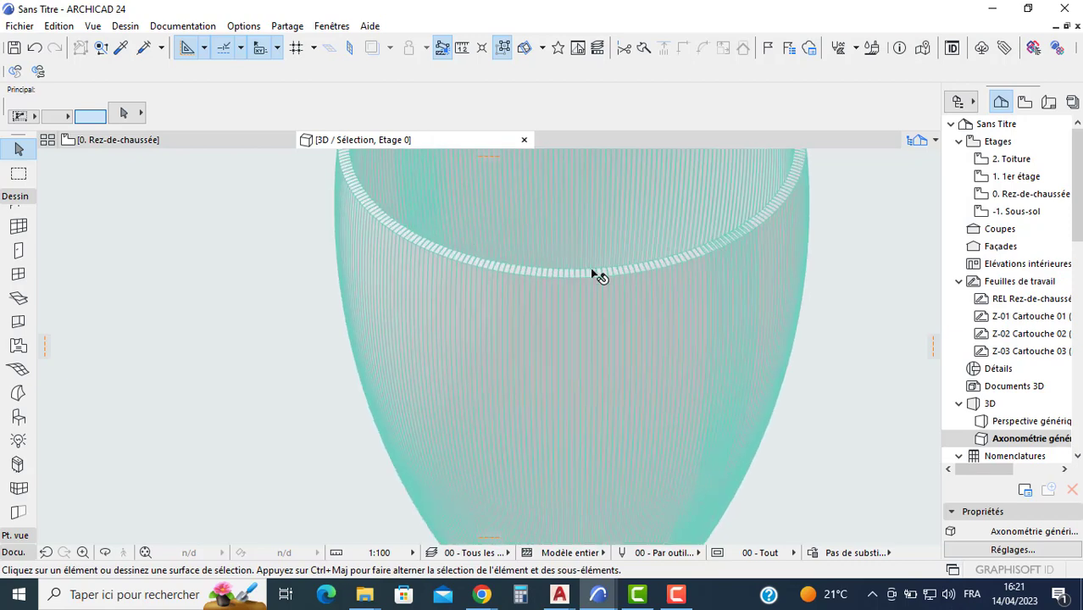
shift+middle_drag(591, 268, 309, 394)
scroll(308, 395, down, 6)
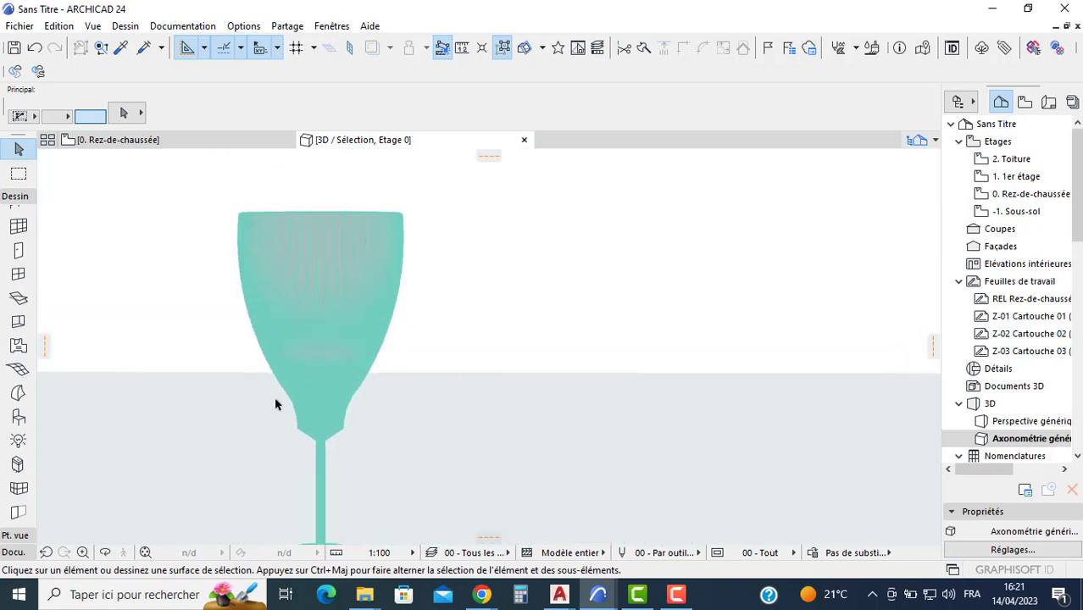
scroll(319, 406, up, 2)
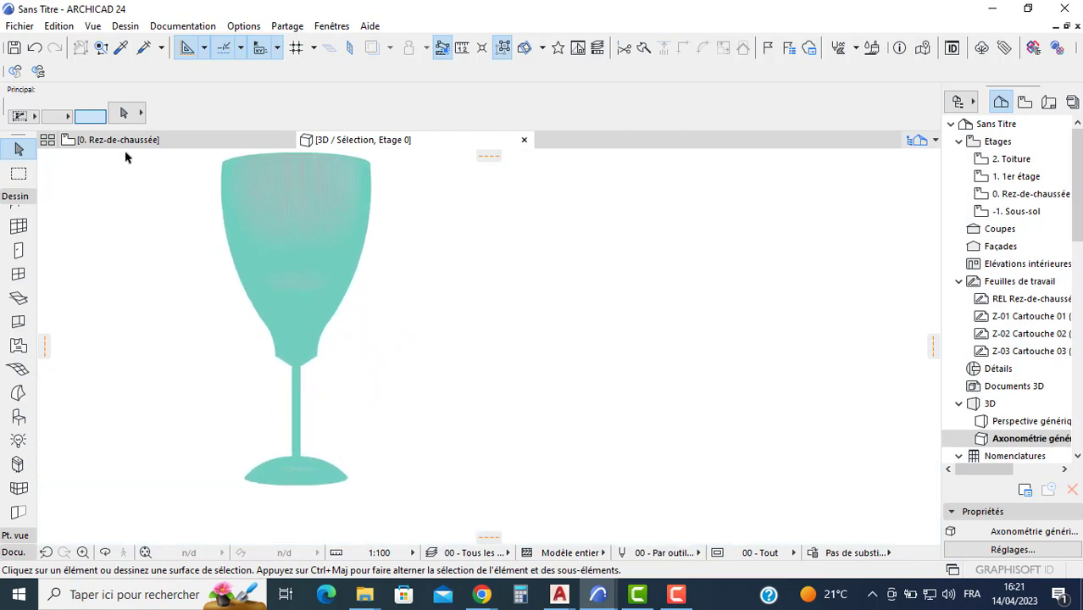
Return to the ground-floor plan and deselect the VERRE COMP object
mouse_move(139, 143)
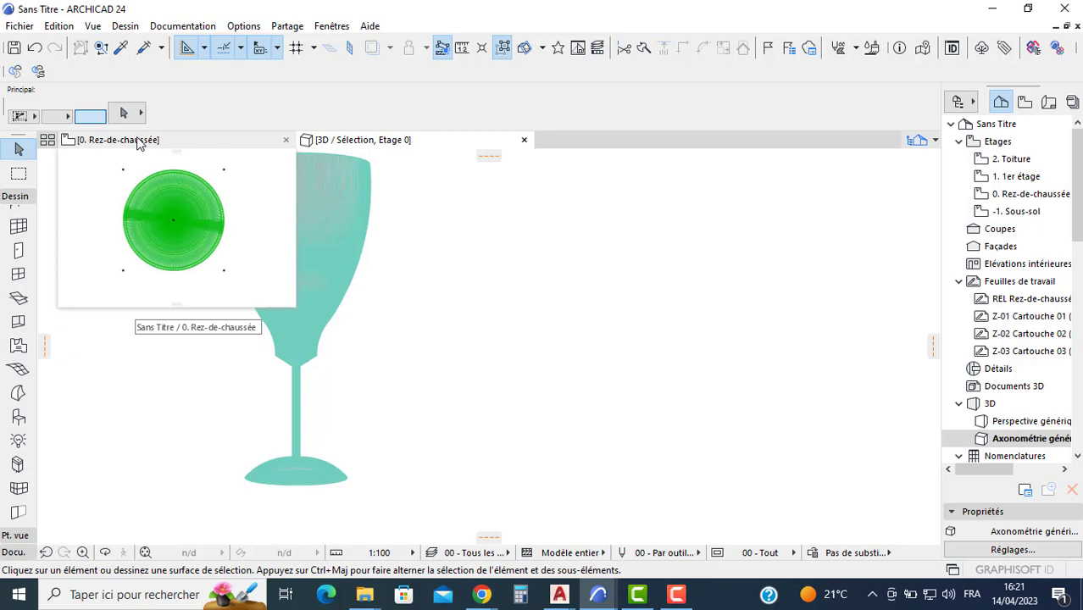
click(139, 142)
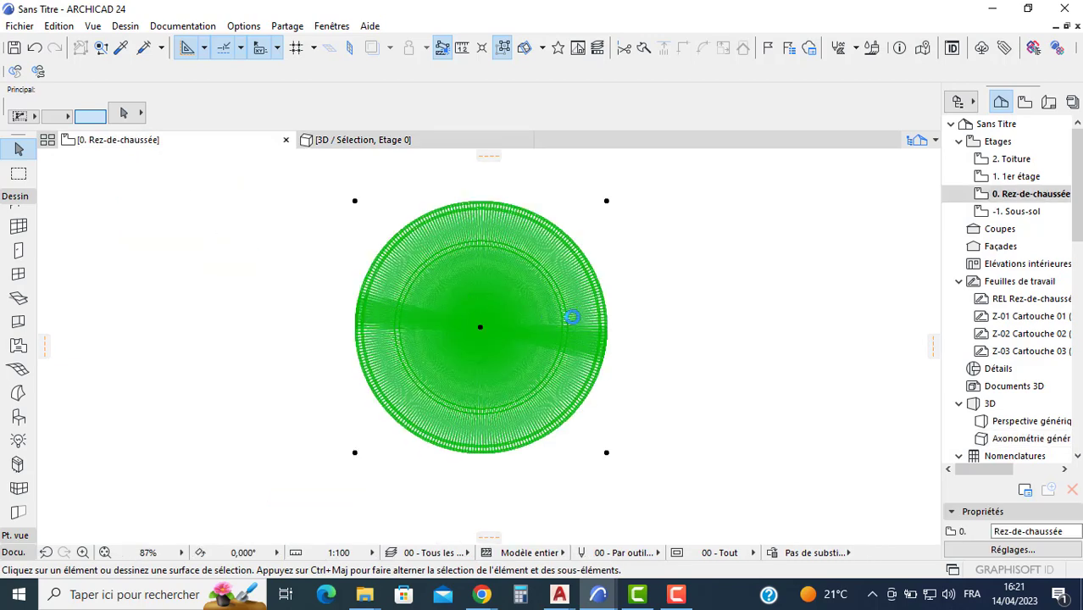
scroll(593, 488, down, 4)
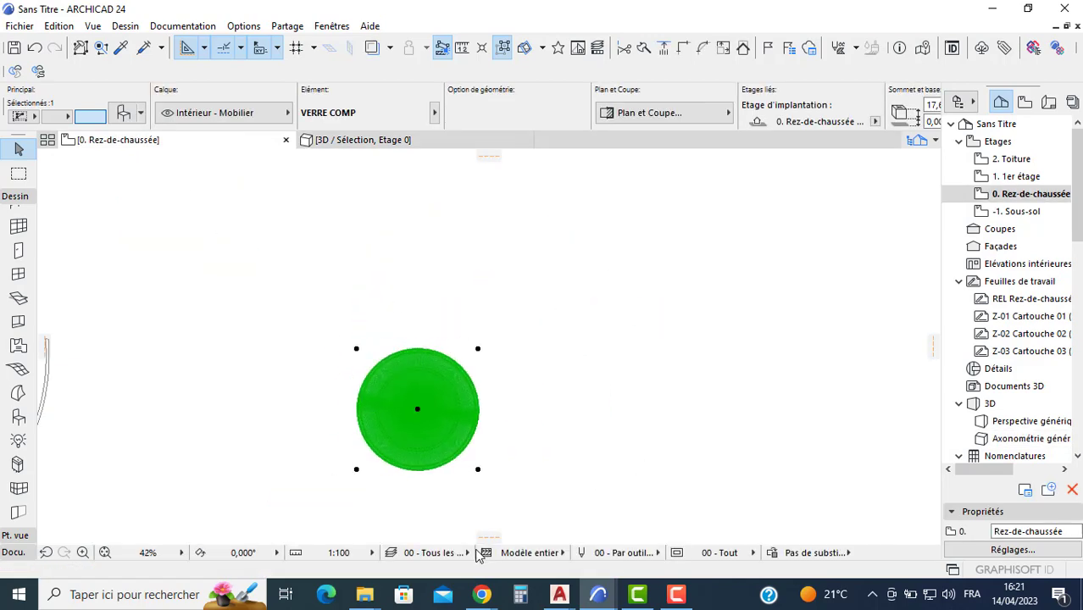
key(Escape)
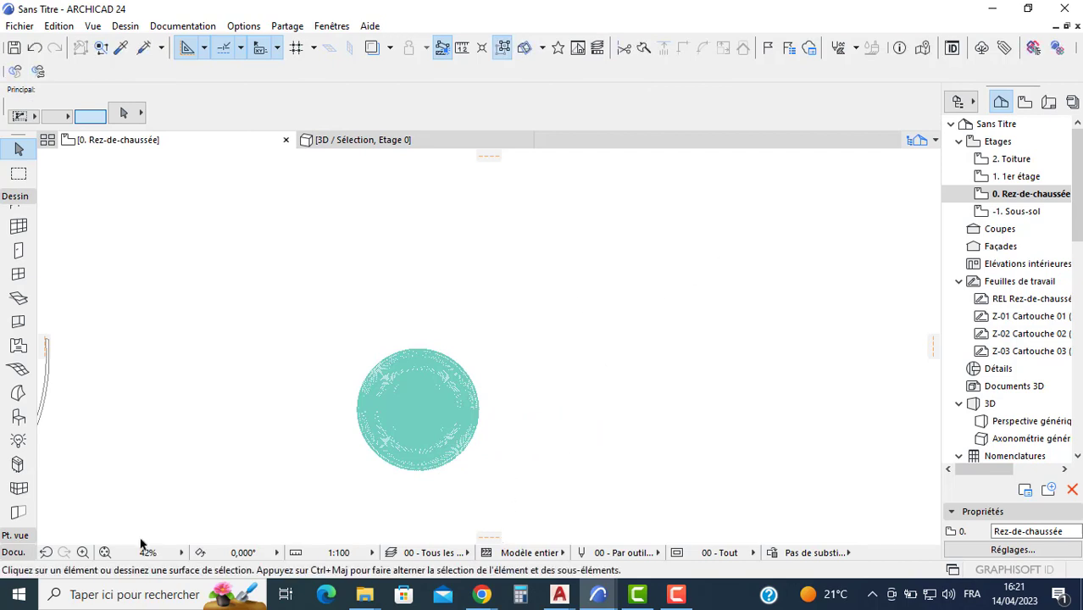
Switch to Google Chrome with an empty new tab
click(150, 595)
text(GO)
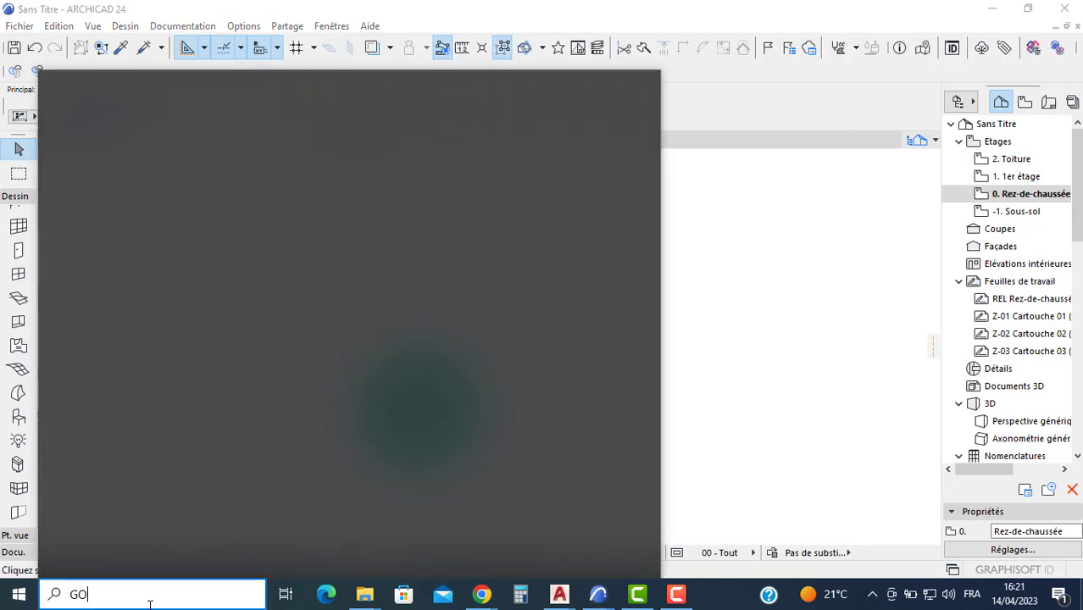
text(O)
key(Escape)
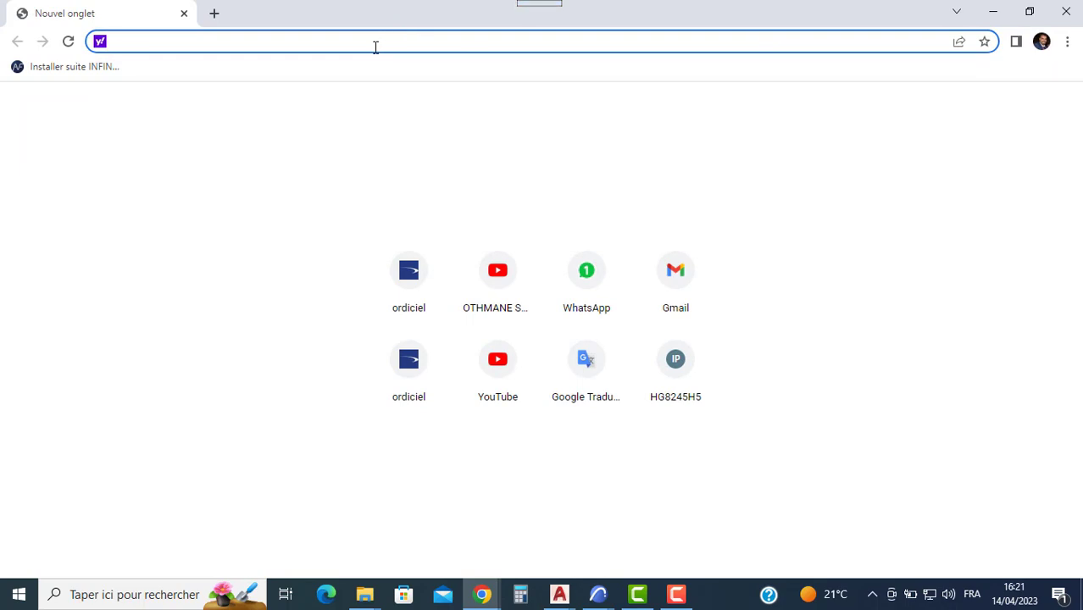
Search the web for SIDI ALI and show the image results
text(SI)
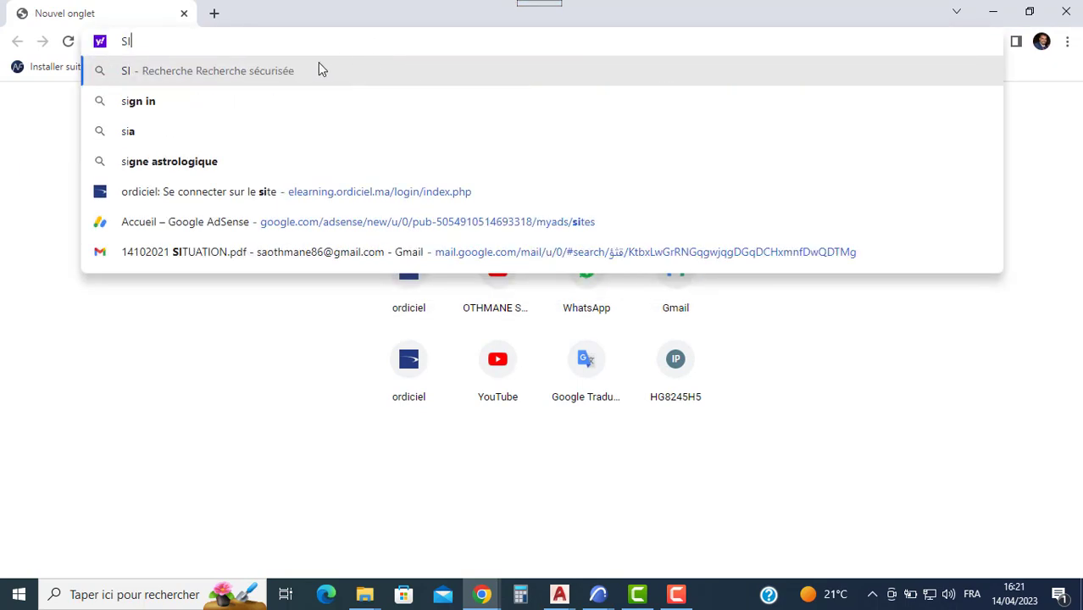
key(BackSpace)
key(BackSpace)
text(SIDI )
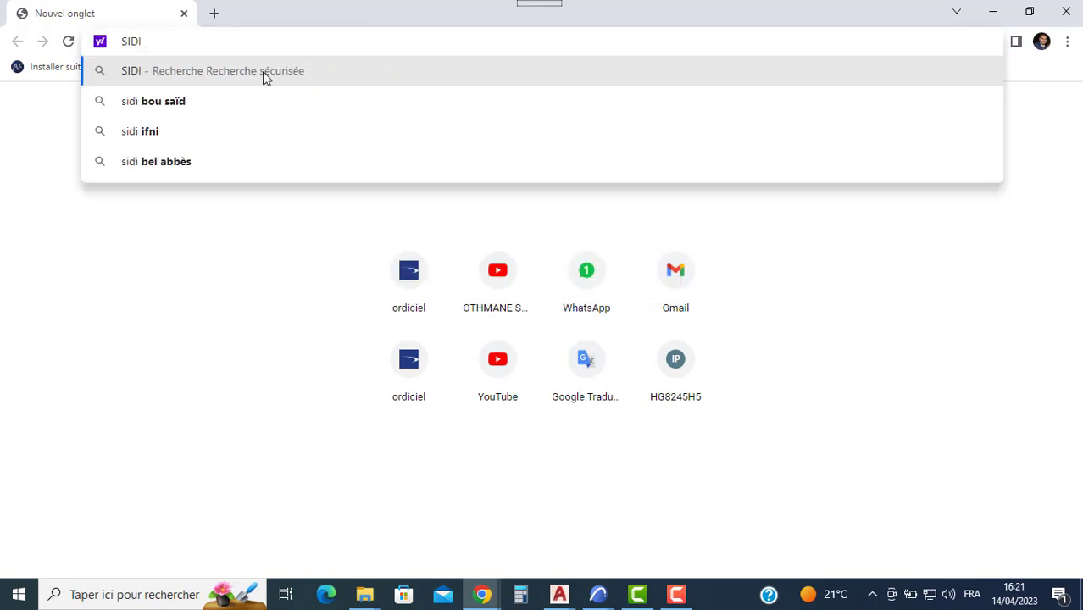
text(ALI)
key(Return)
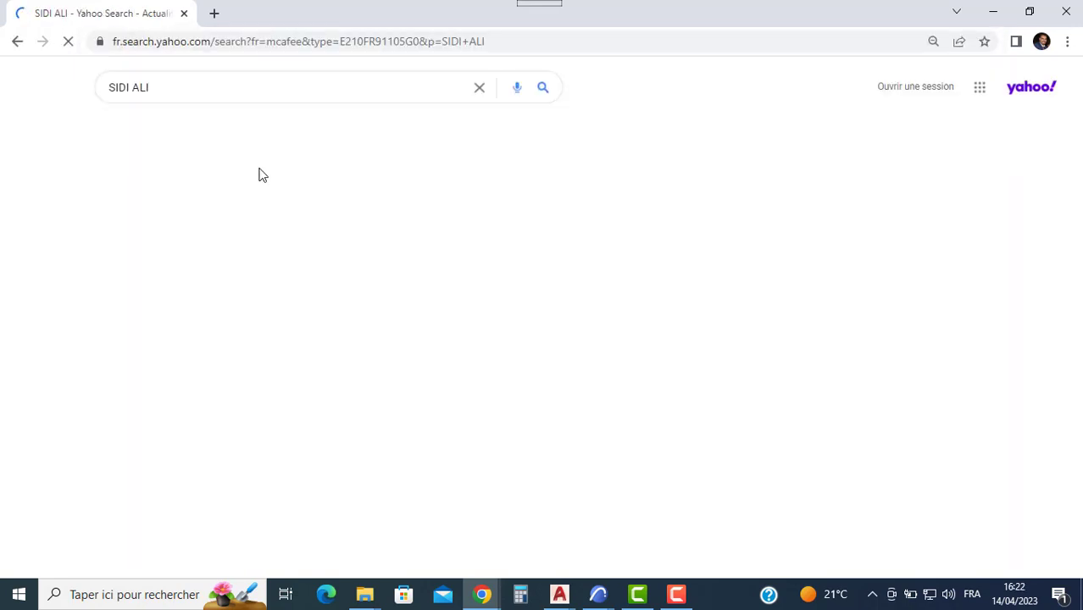
click(193, 141)
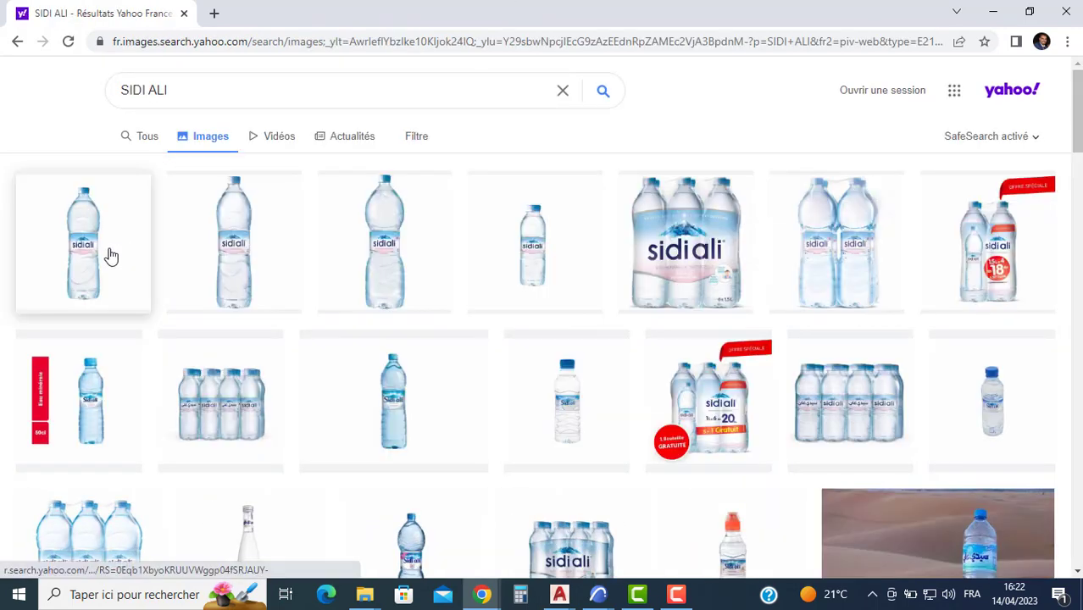
Open the first Sidi Ali bottle result and save its image as sidi-ali-pack-6x1l.jpg in the PROJET 1 folder
click(111, 253)
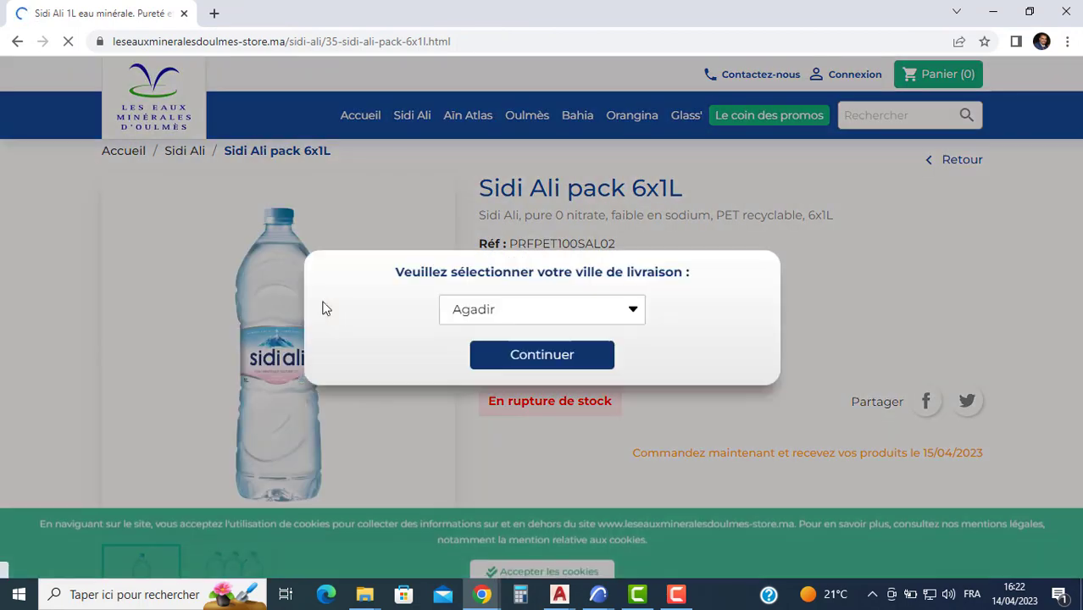
right_click(323, 303)
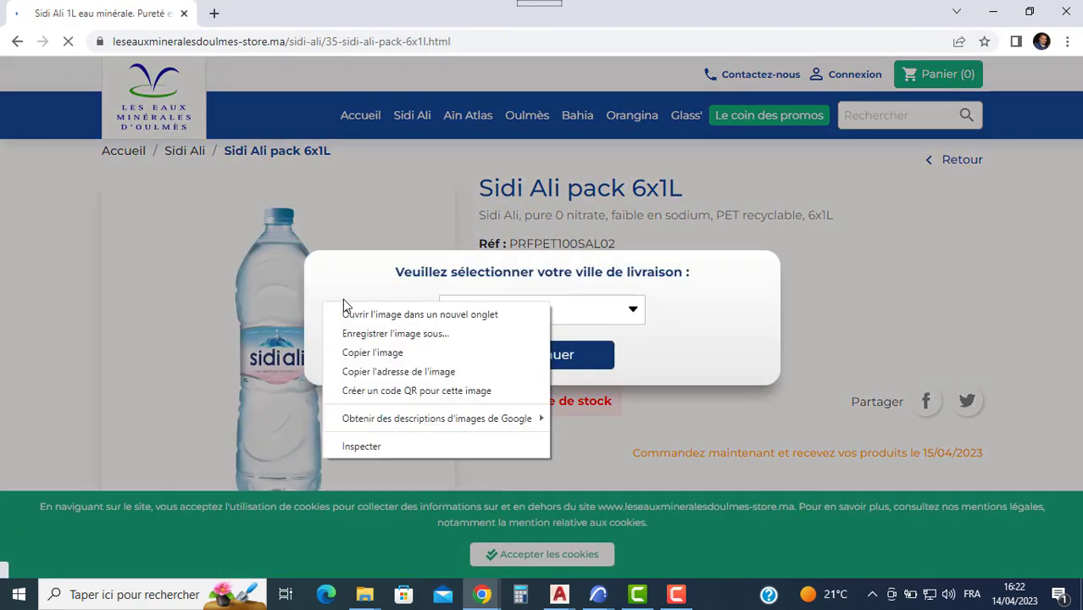
click(366, 336)
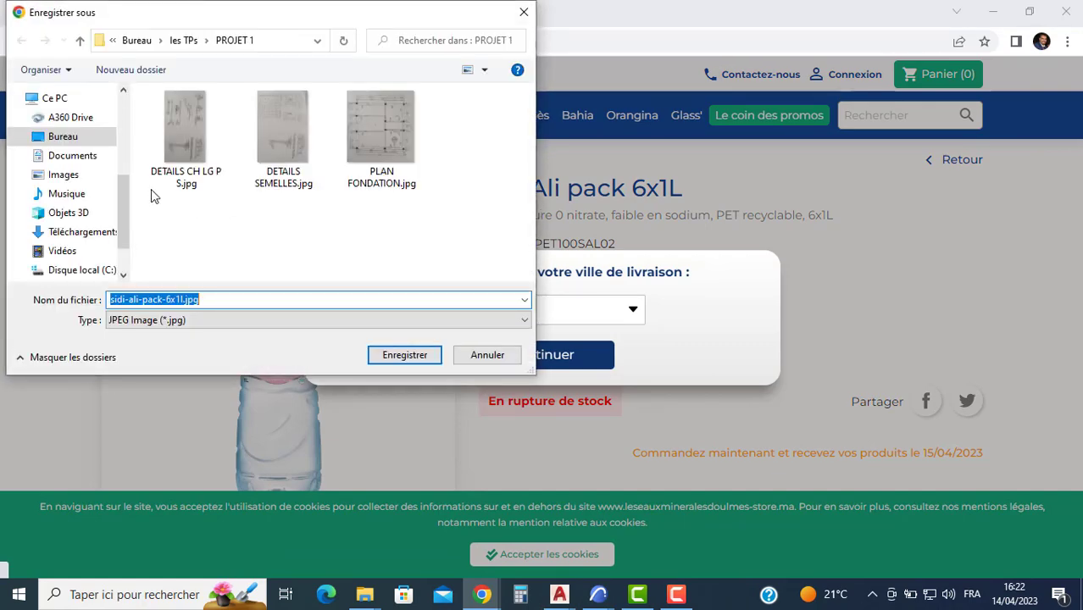
click(388, 354)
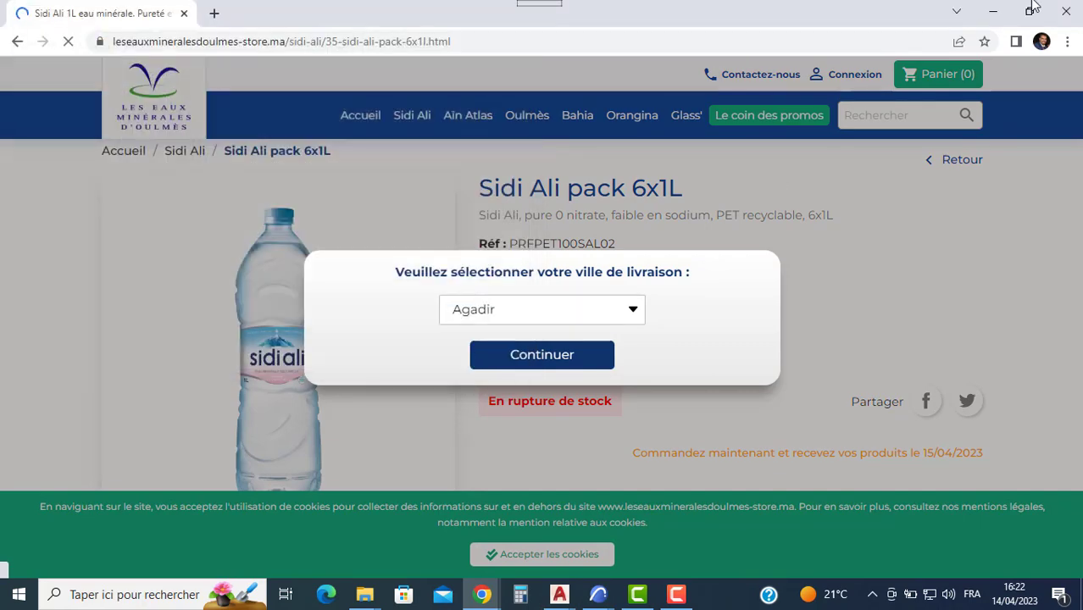
Switch back to ARCHICAD and open the Figure tool's default settings
click(992, 12)
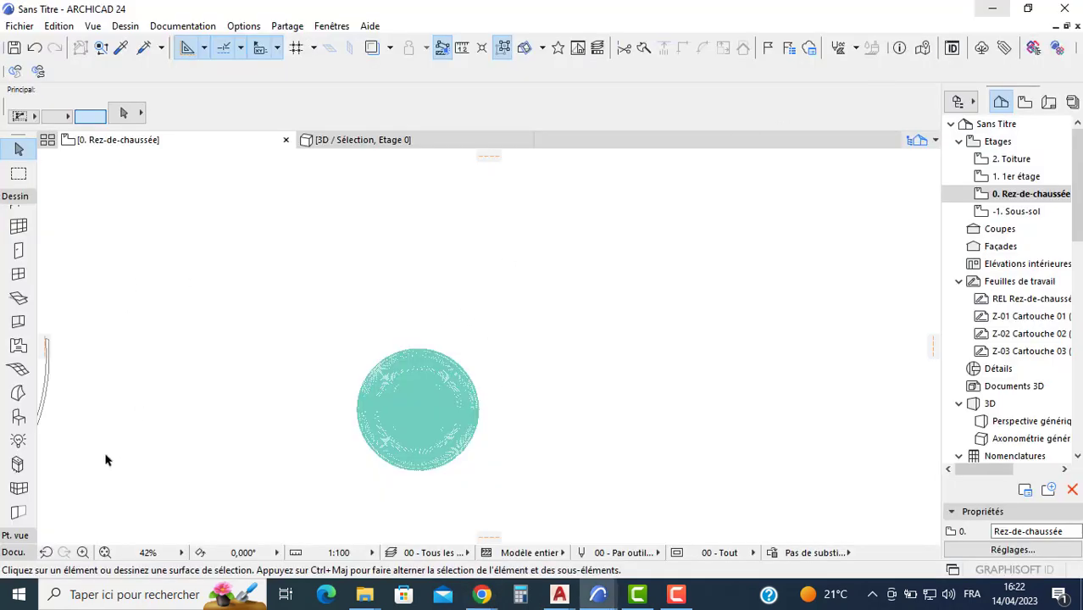
click(19, 558)
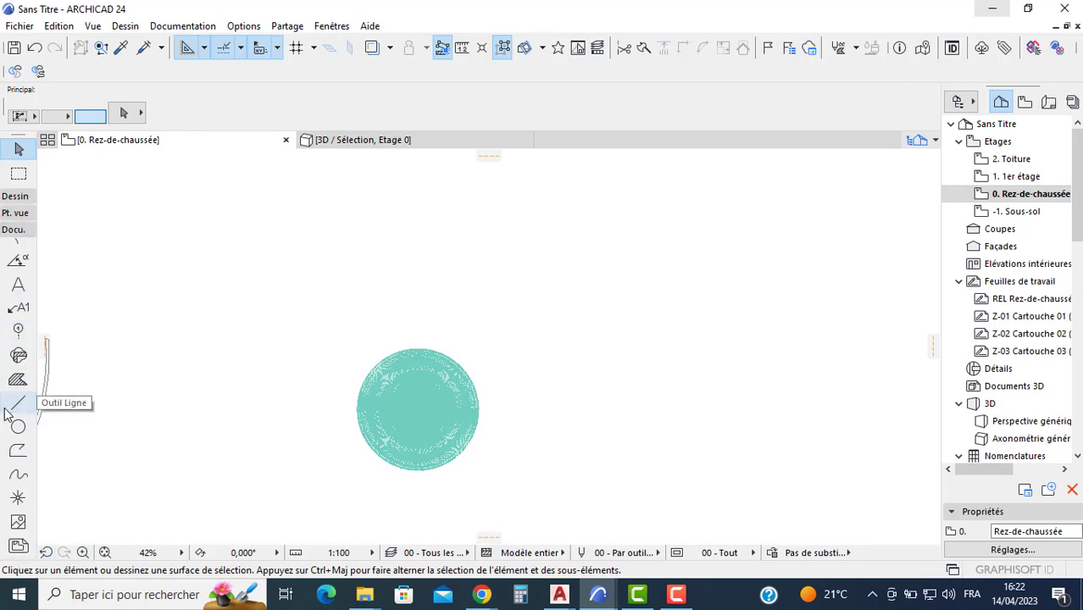
double_click(23, 527)
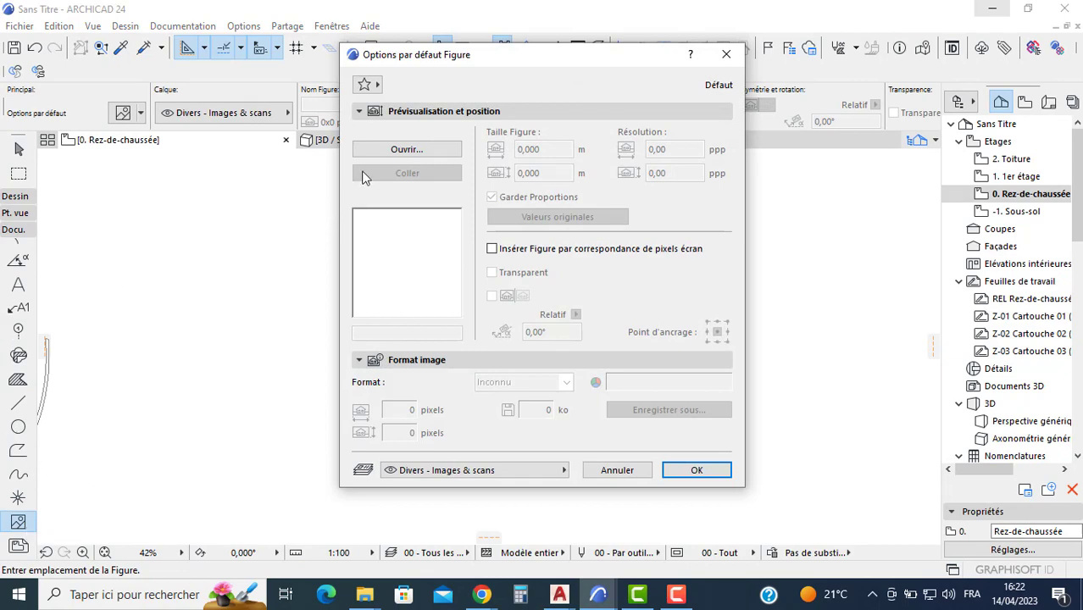
Look through the images in the Bureau folder for the saved Sidi Ali bottle picture
click(388, 151)
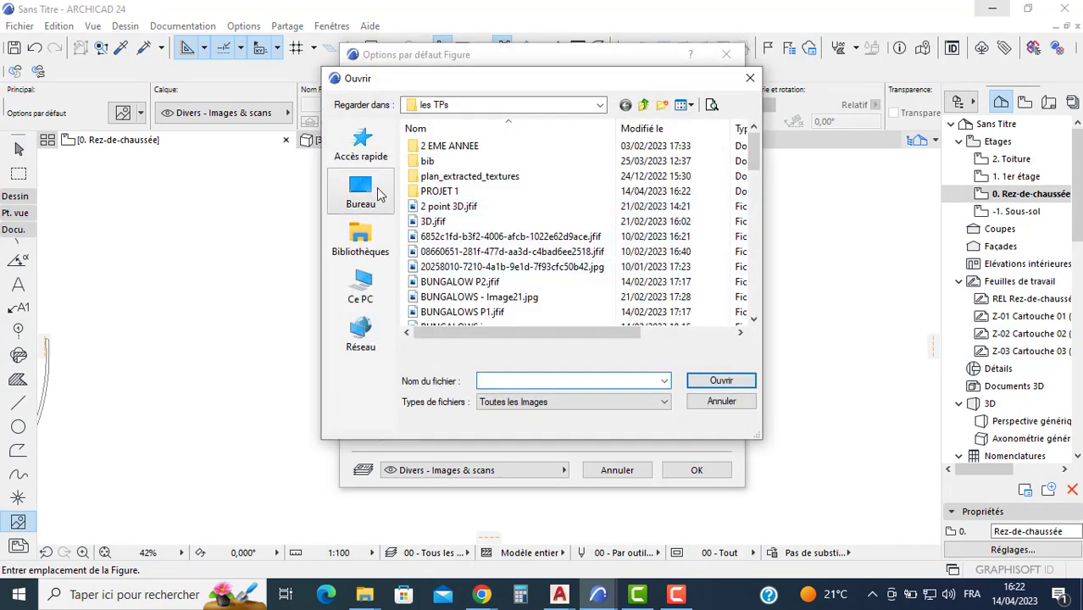
click(378, 194)
scroll(500, 257, down, 10)
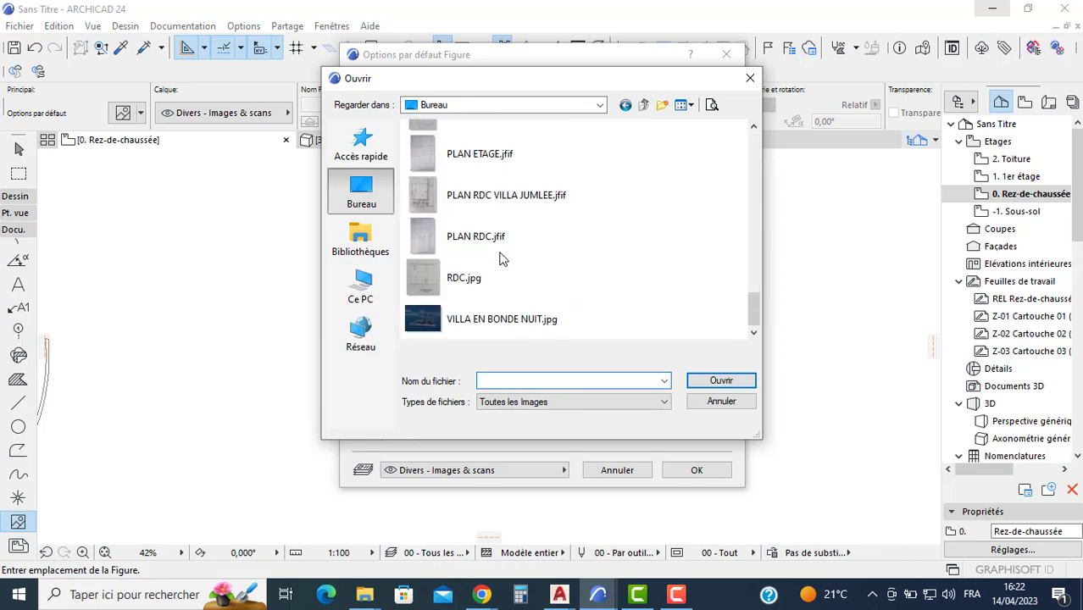
scroll(471, 257, up, 2)
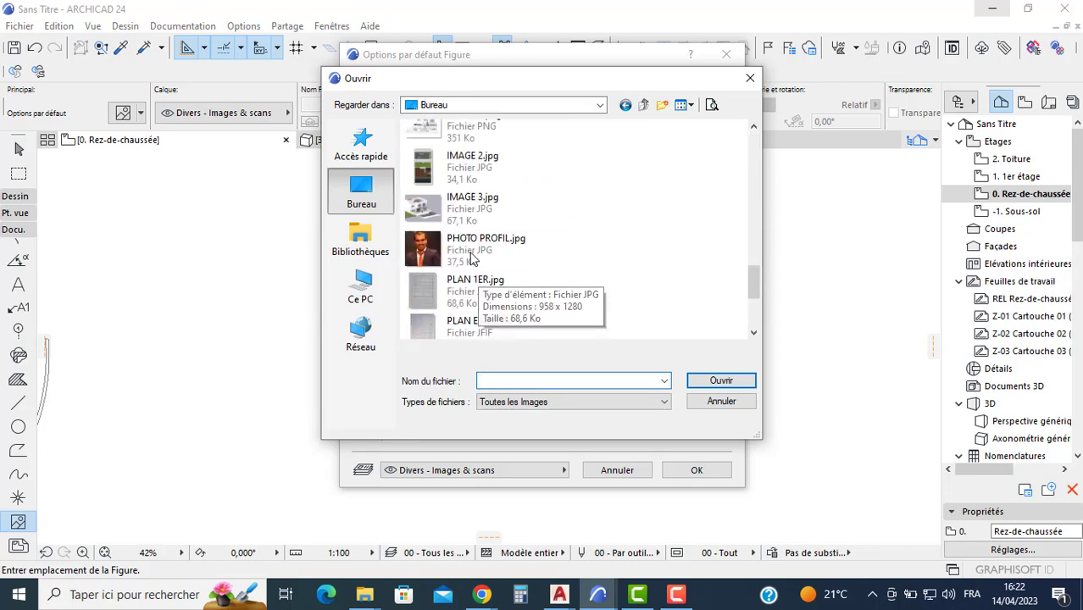
scroll(470, 269, up, 2)
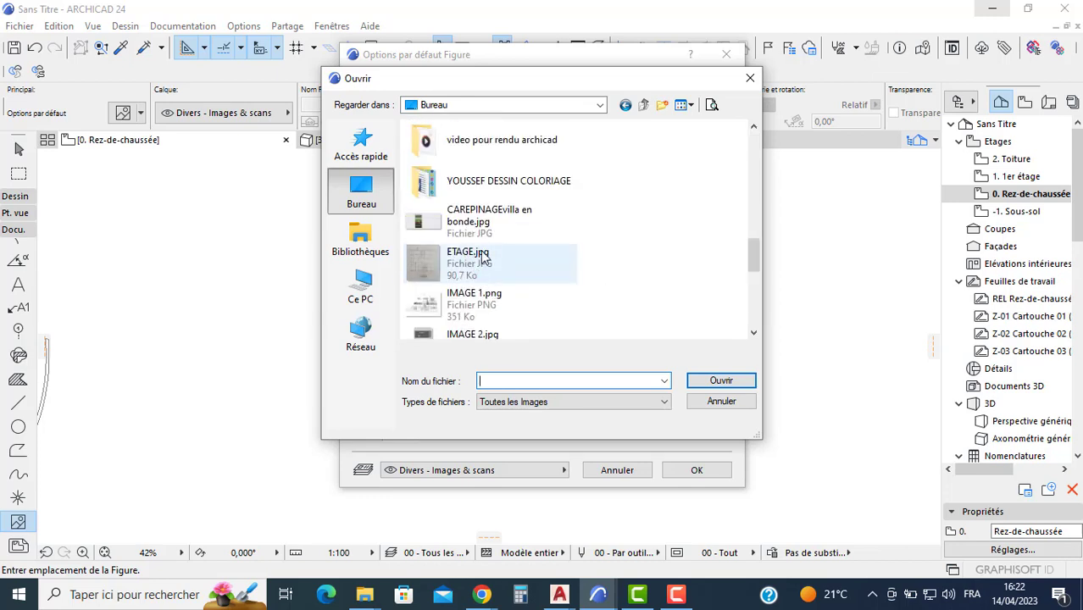
scroll(500, 266, down, 5)
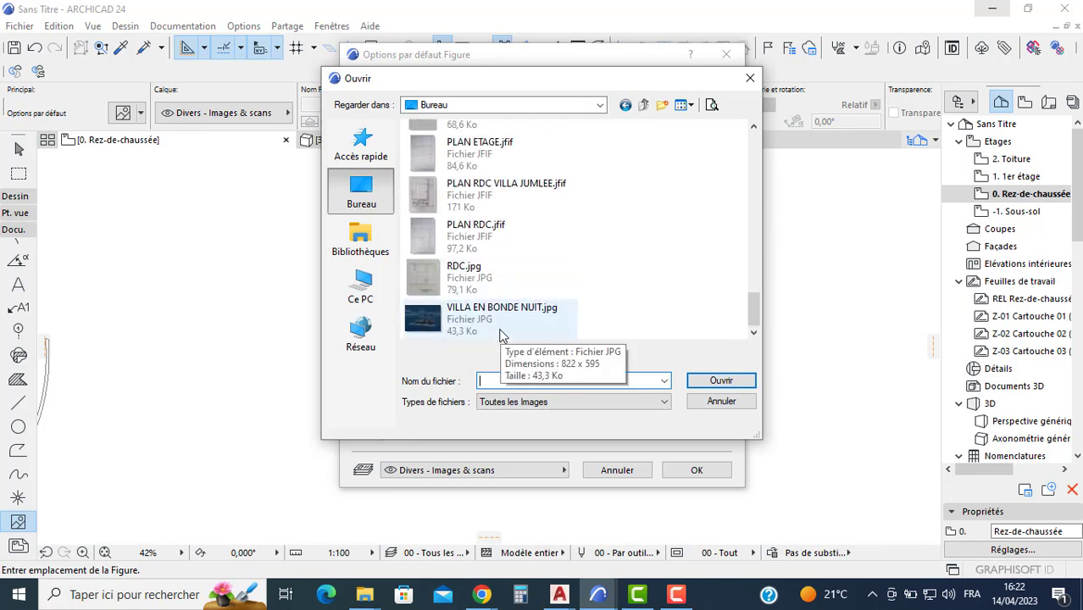
scroll(494, 301, up, 4)
scroll(507, 264, up, 3)
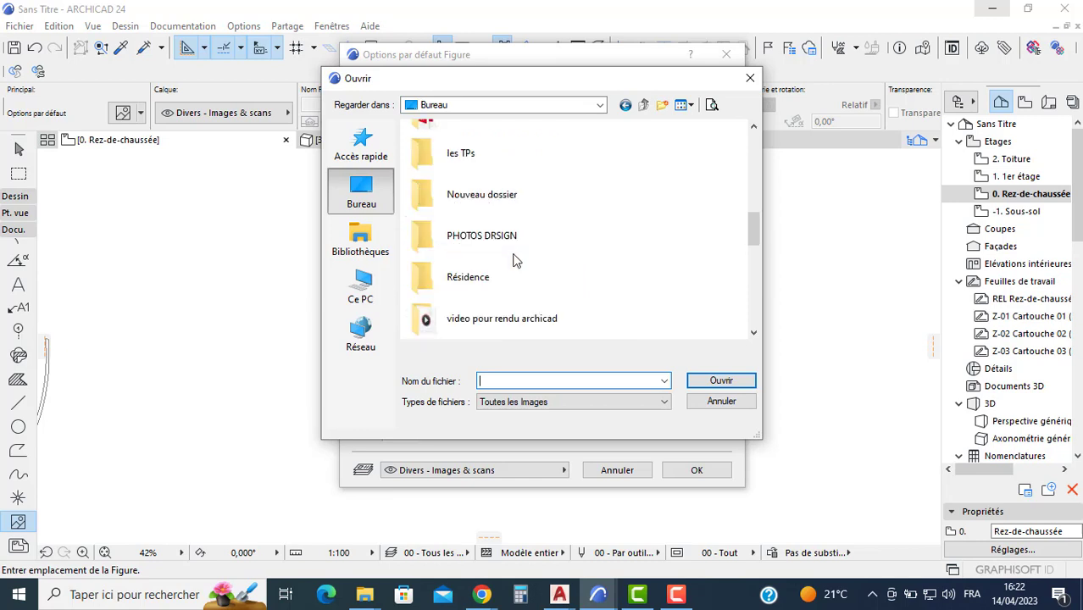
scroll(524, 314, down, 10)
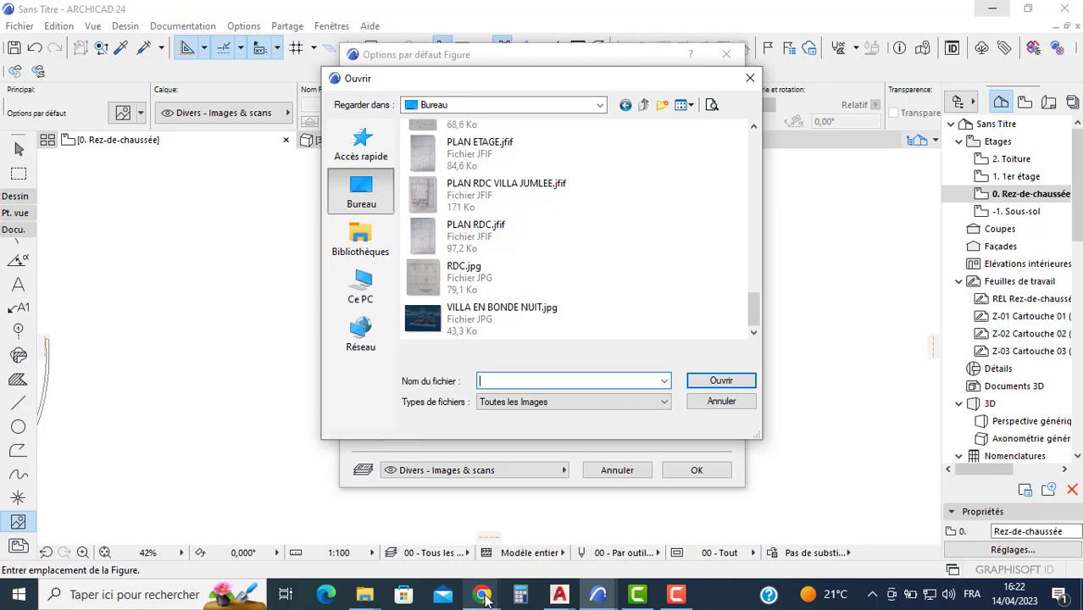
Return to Google Chrome and save the bottle image to the Bureau folder as sidi-ali-pack-6x1l (1).jpg
mouse_move(483, 598)
click(624, 513)
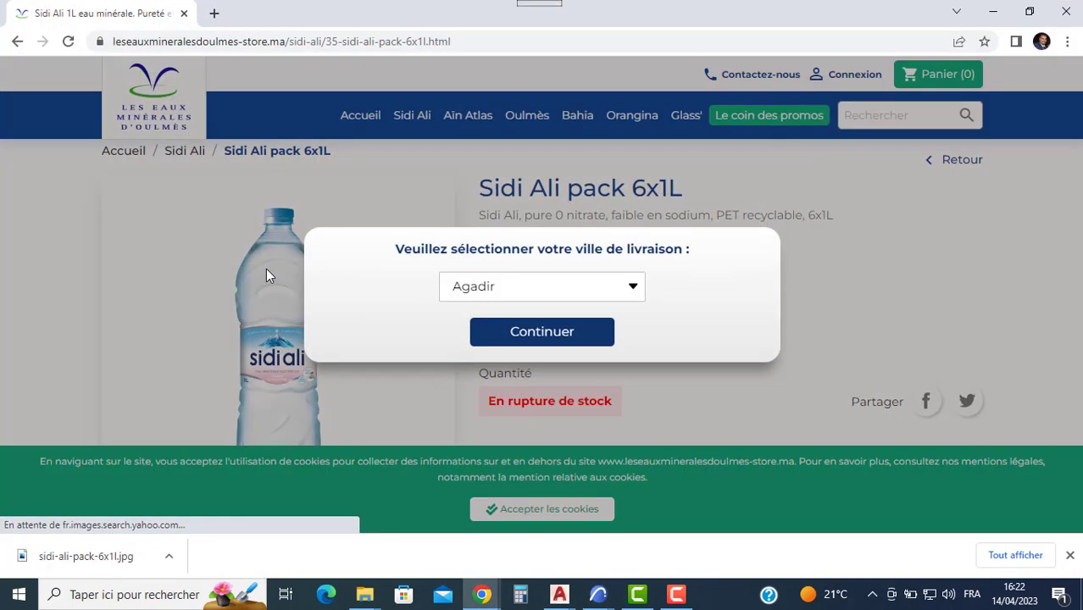
right_click(222, 286)
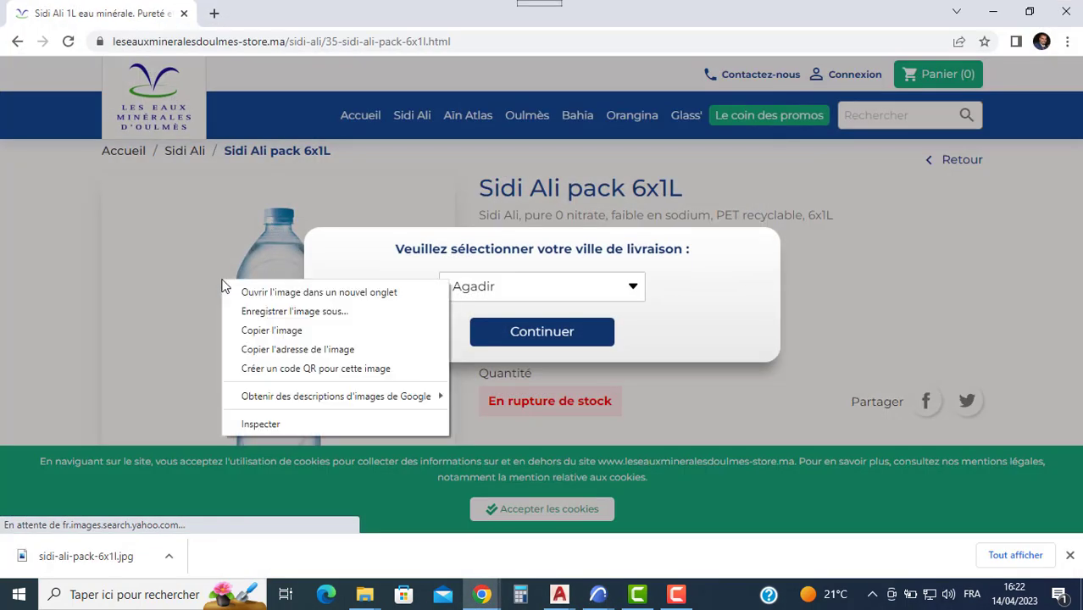
click(269, 312)
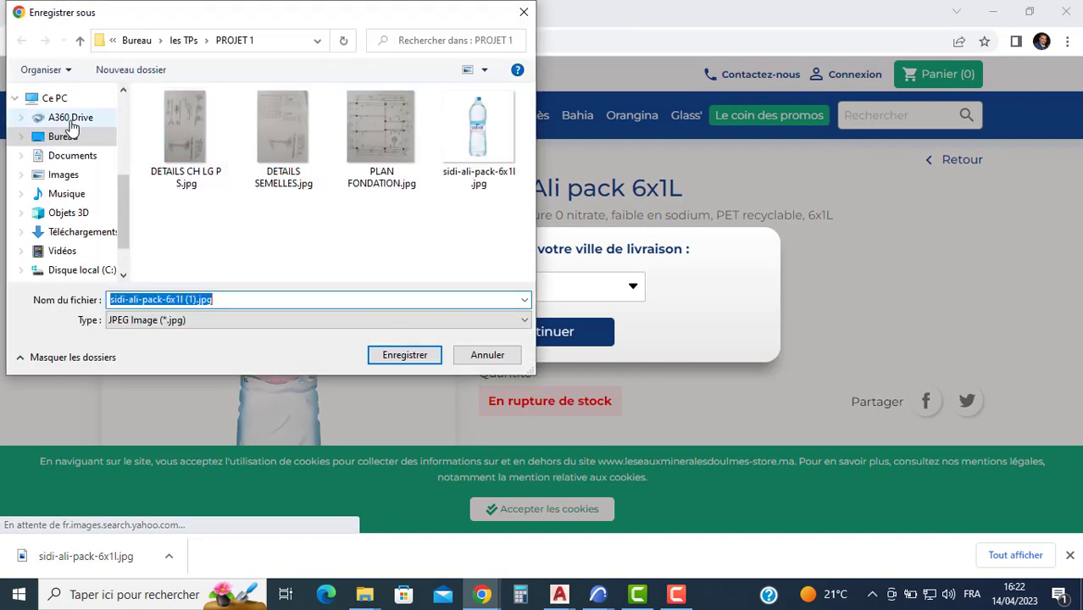
click(59, 138)
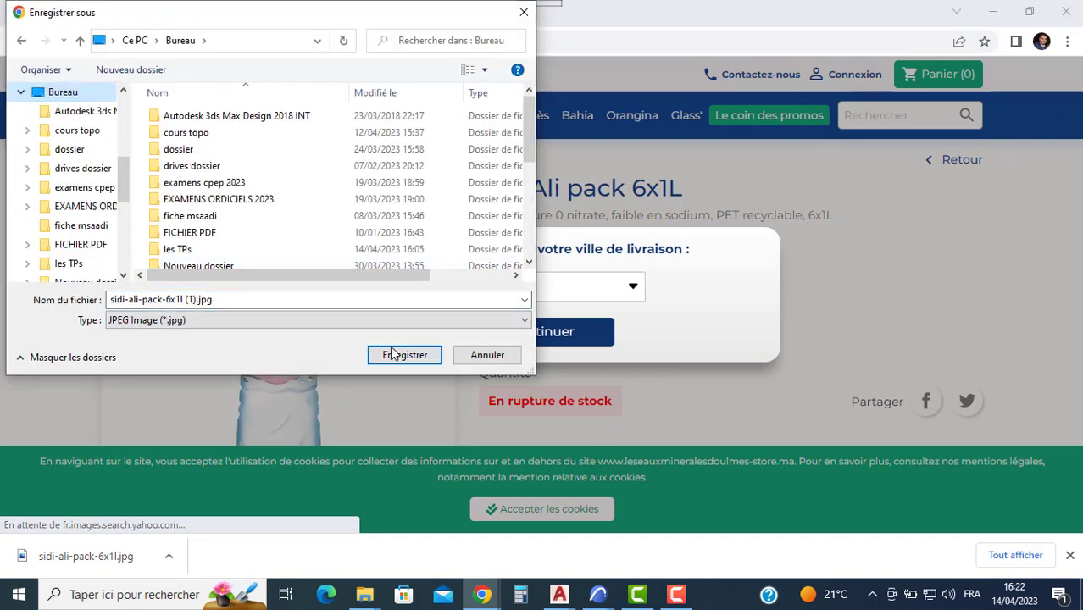
click(392, 354)
Switch back to ARCHICAD and load sidi-ali-pack-6x1l (1).jpg from the Bureau folder into the Figure settings
click(992, 11)
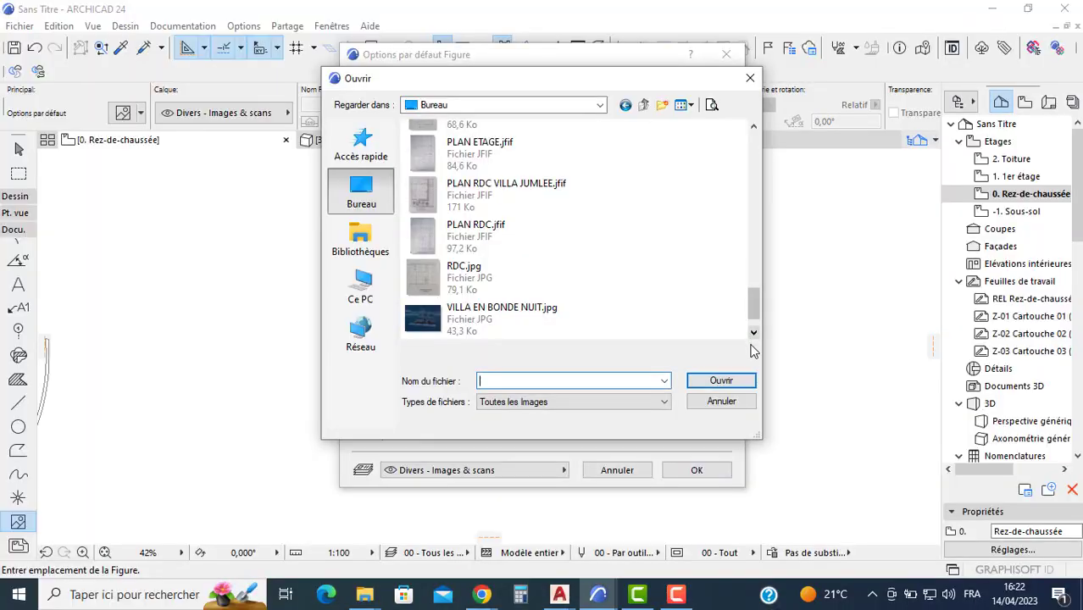
click(716, 405)
click(431, 150)
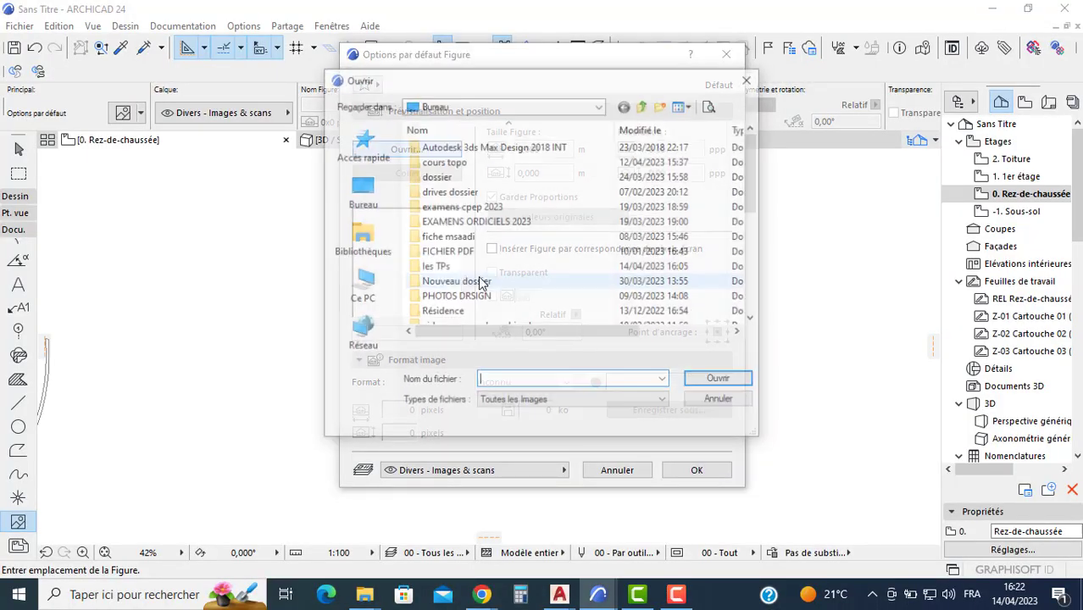
scroll(465, 248, down, 5)
scroll(466, 248, down, 10)
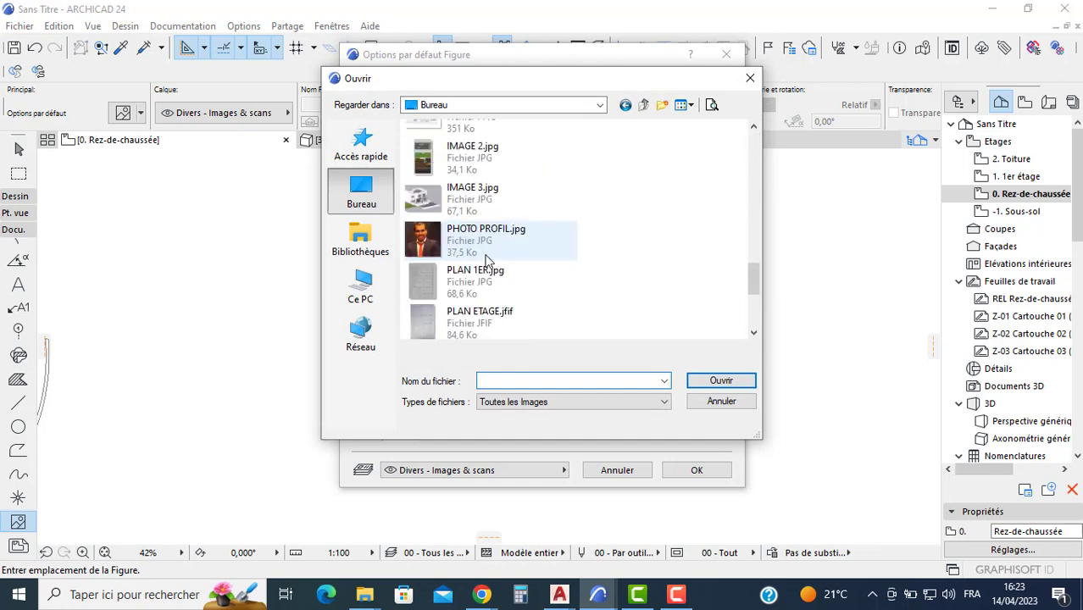
click(436, 276)
double_click(435, 276)
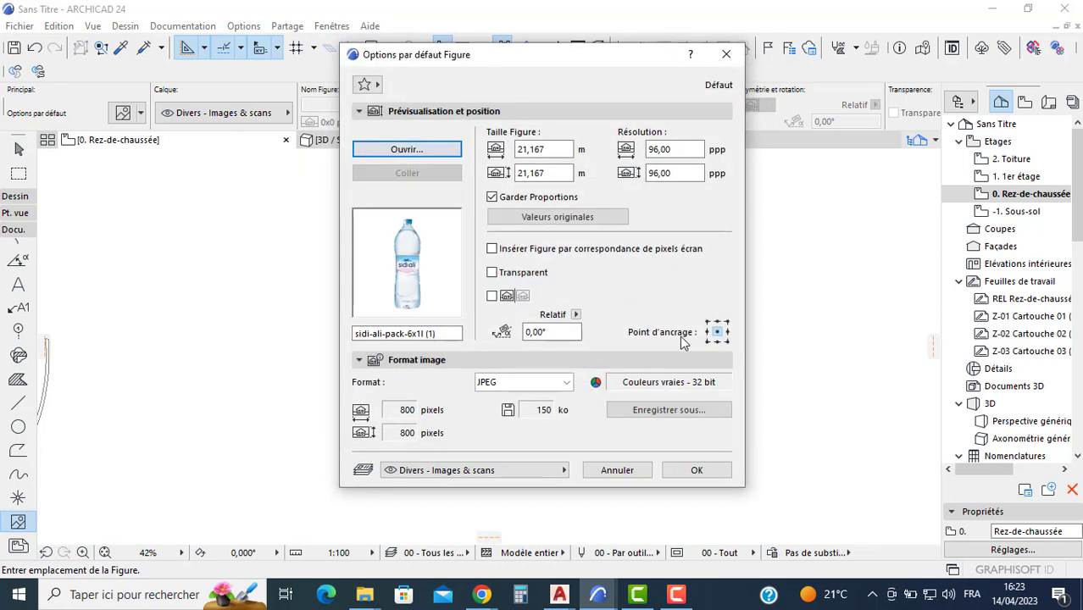
click(687, 471)
Place the Sidi Ali bottle figure on the ground-floor plan, above and to the right of the green glass object
scroll(703, 350, down, 5)
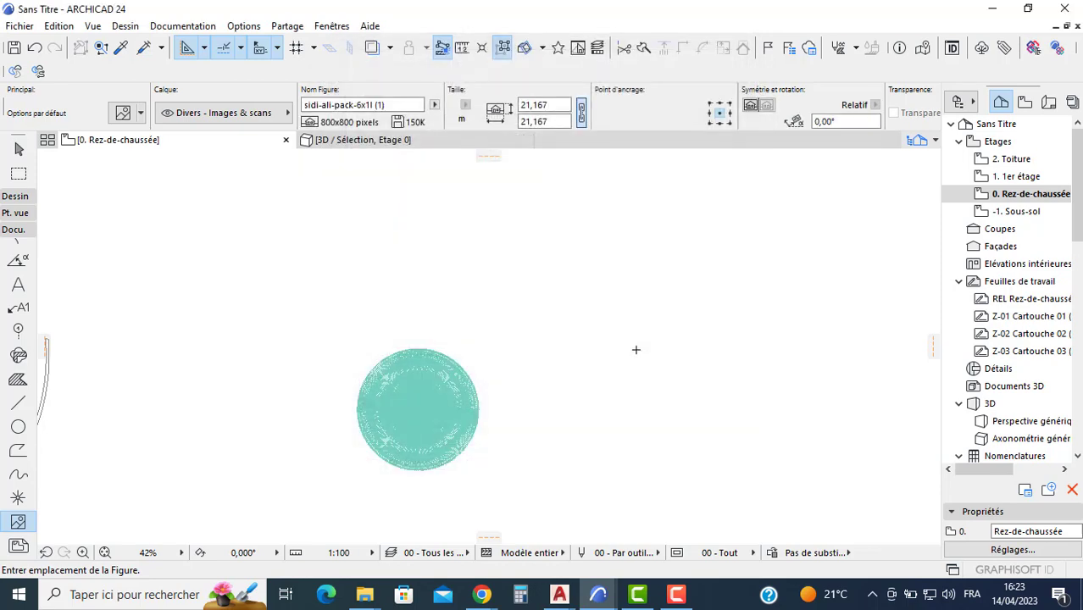
click(615, 269)
scroll(614, 269, up, 7)
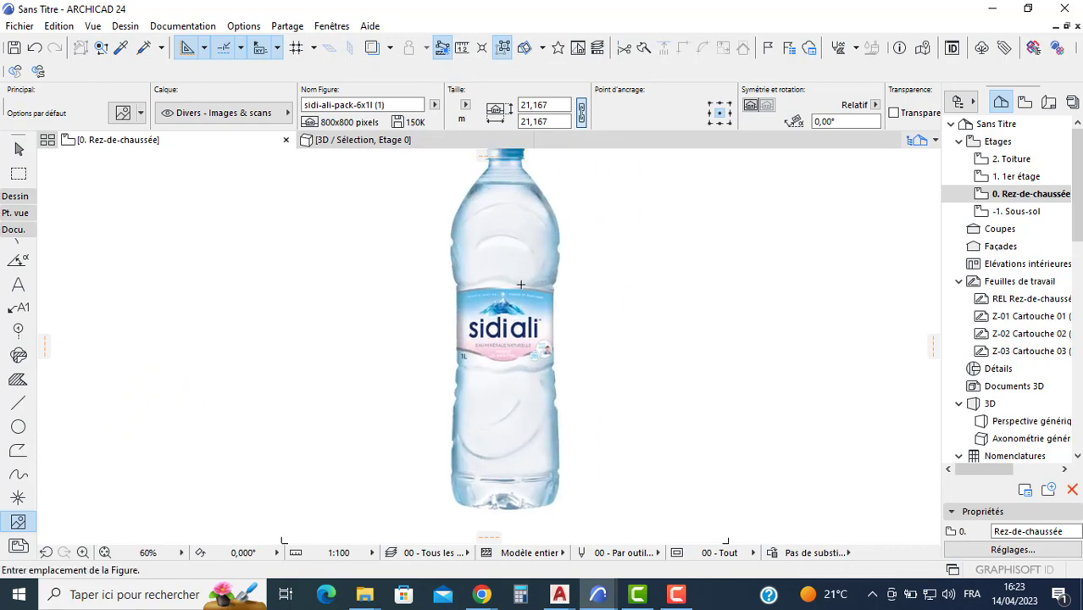
key(Escape)
Begin a polyline with a vertical segment along the left edge of the bottle cap, from its upper corner to its base
click(24, 196)
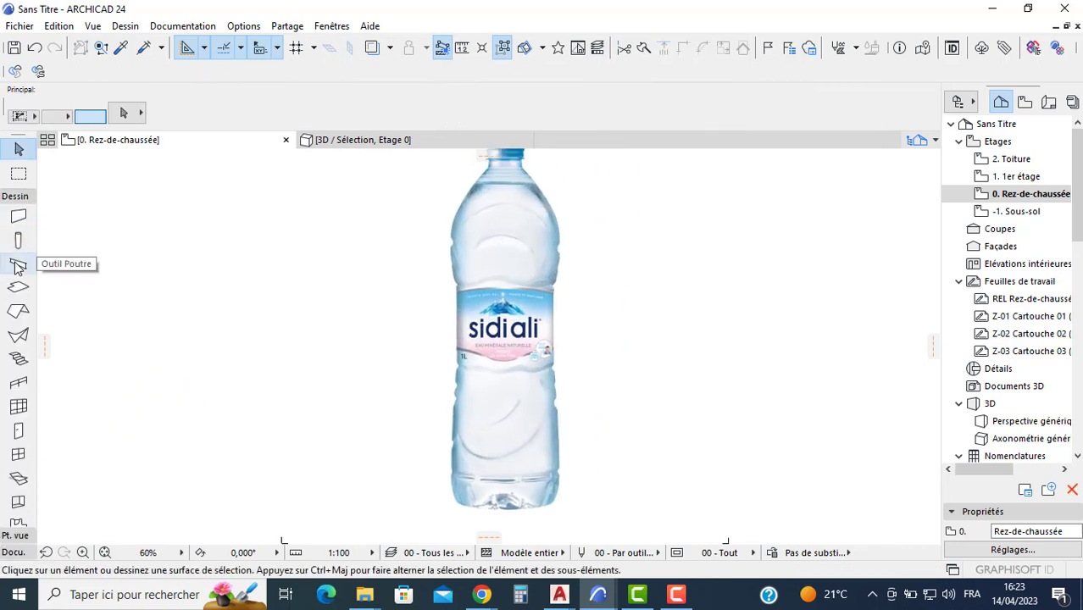
click(24, 551)
click(19, 403)
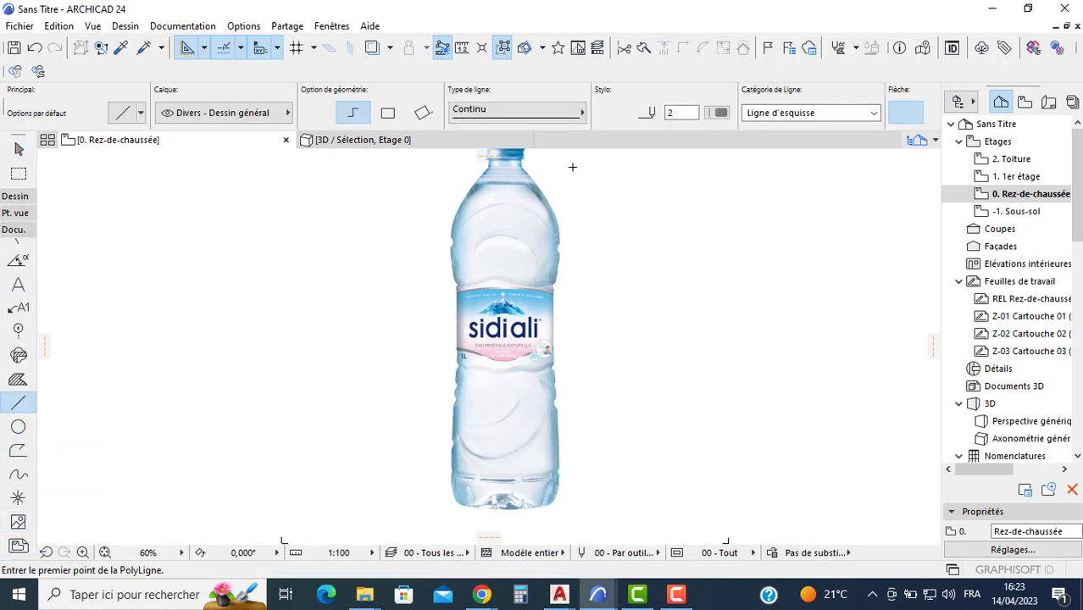
scroll(529, 177, up, 6)
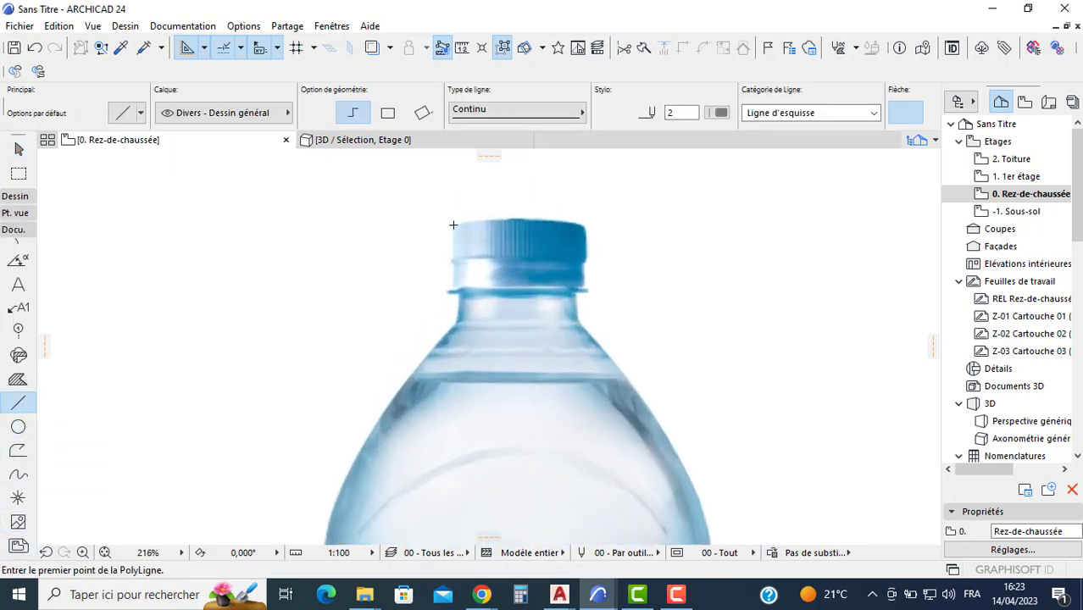
click(453, 224)
scroll(454, 271, up, 3)
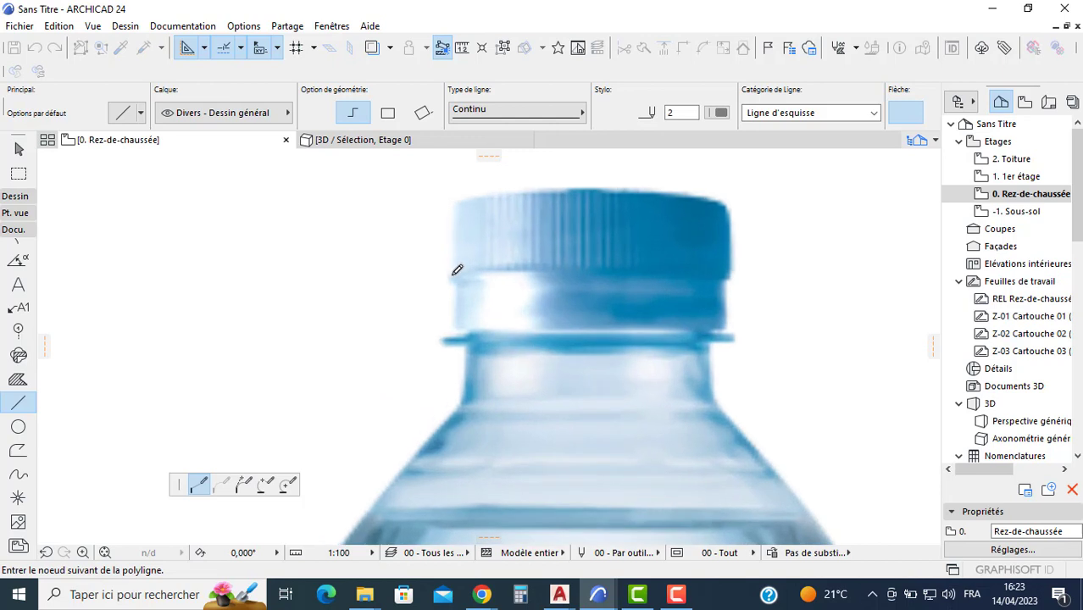
click(458, 333)
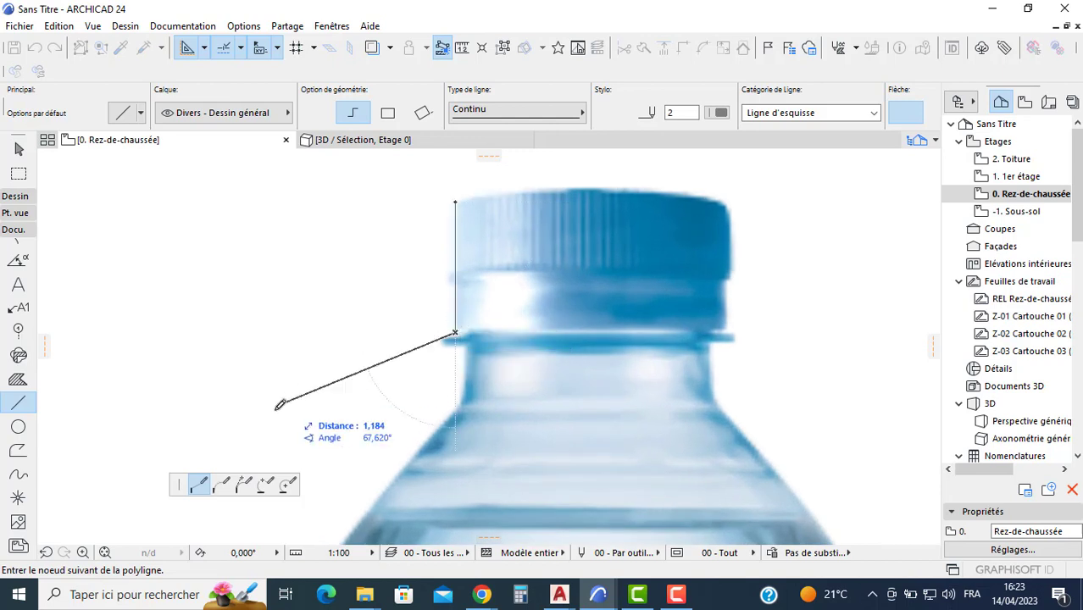
Trace the left end of the neck ring with a three-point arc and continue the polyline with straight segments under it and down the neck
click(265, 484)
scroll(458, 333, up, 3)
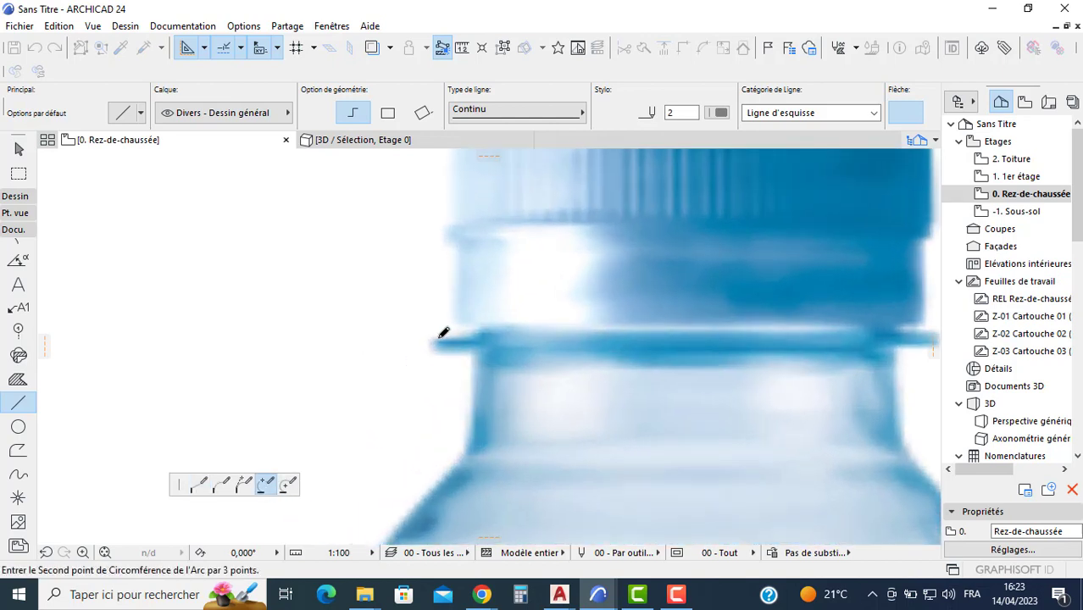
click(437, 341)
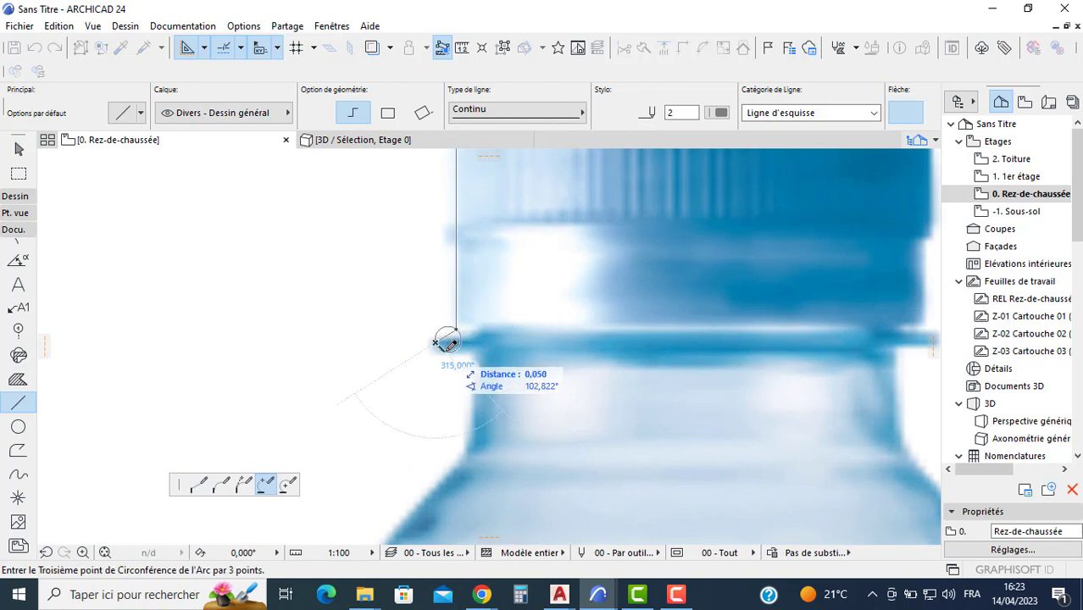
click(448, 341)
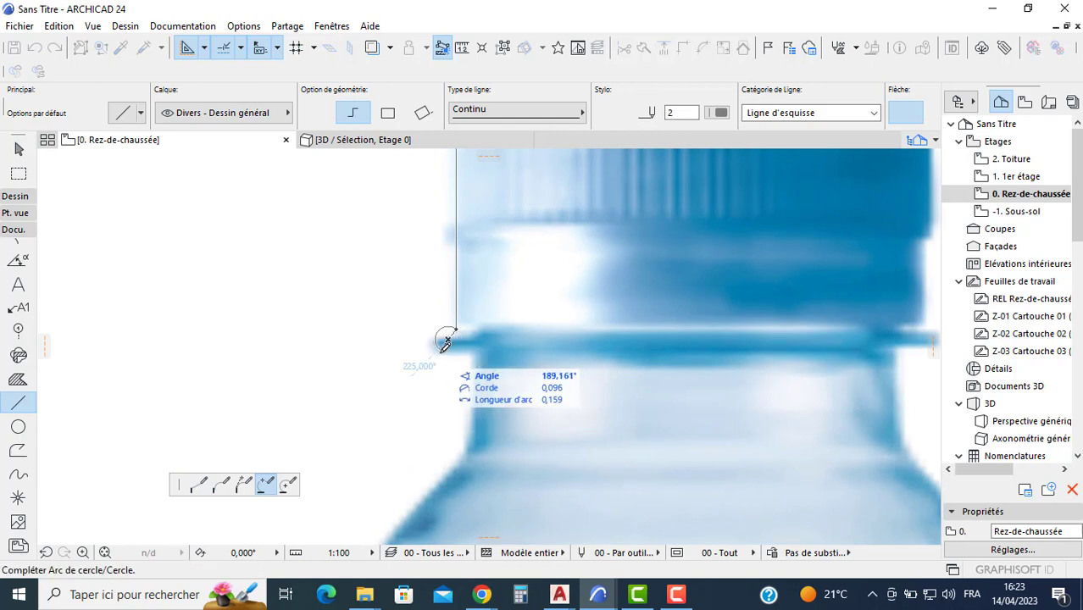
click(447, 342)
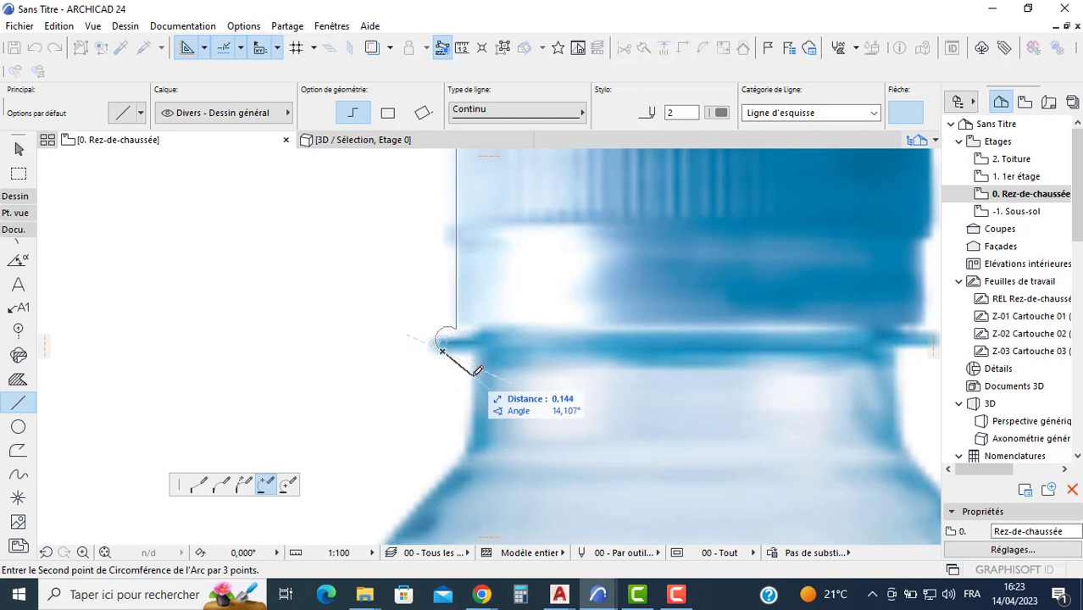
click(198, 484)
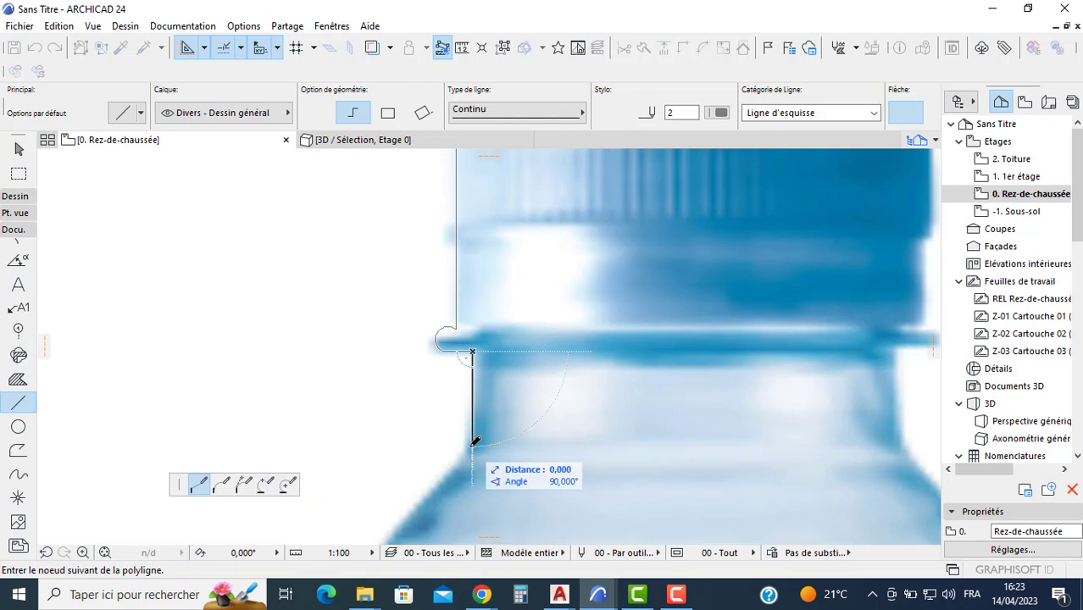
middle_drag(475, 442, 479, 277)
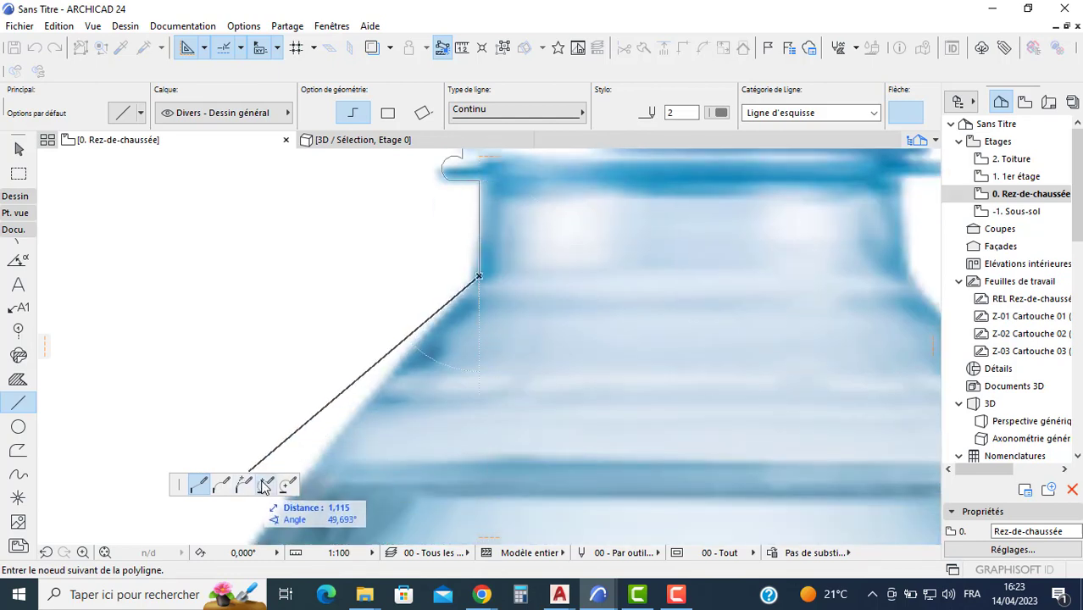
Trace the bottle's upper left shoulder with a three-point arc starting from the base of the neck
click(268, 488)
scroll(660, 254, down, 3)
middle_drag(482, 260, 548, 215)
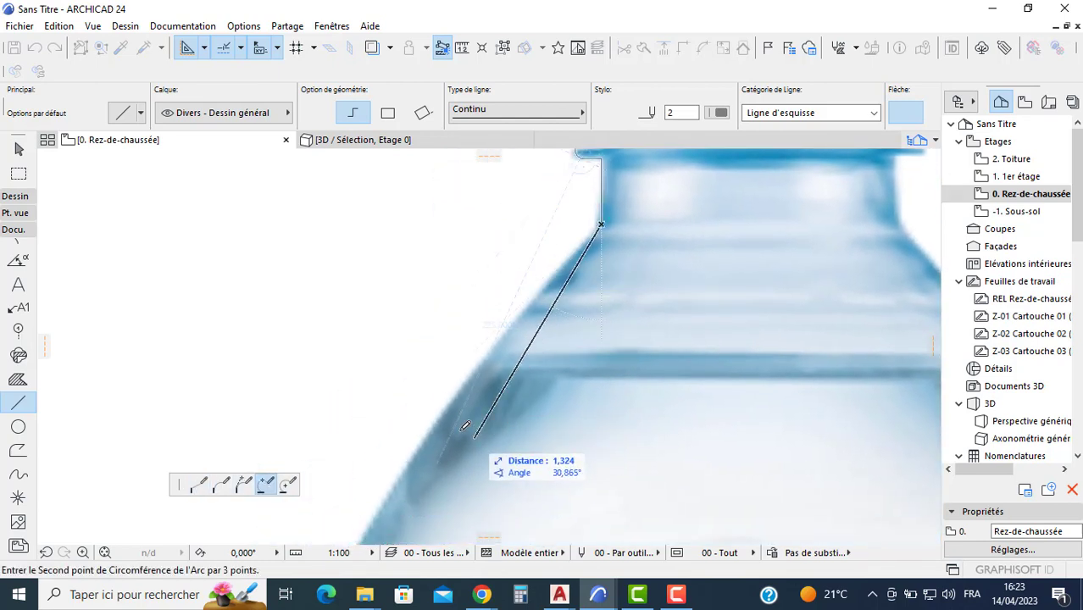
click(462, 387)
scroll(462, 381, down, 2)
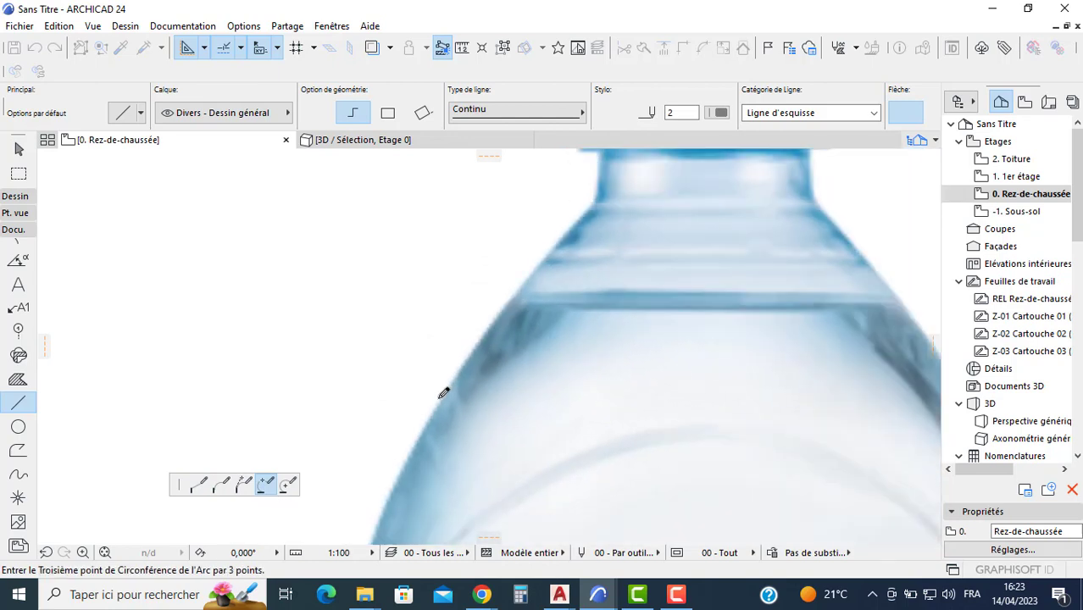
scroll(463, 454, up, 2)
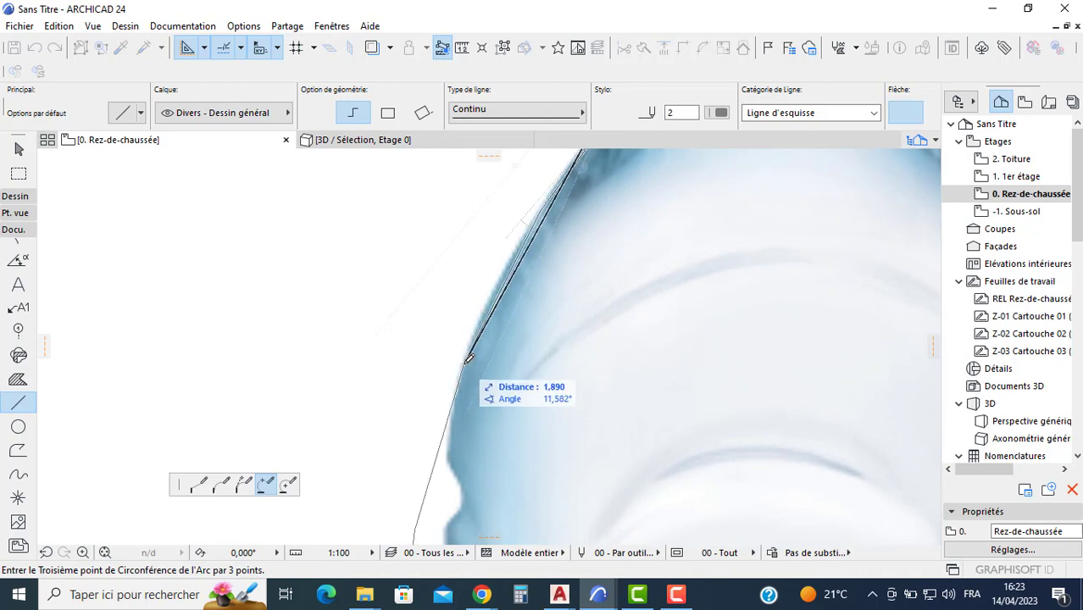
click(474, 332)
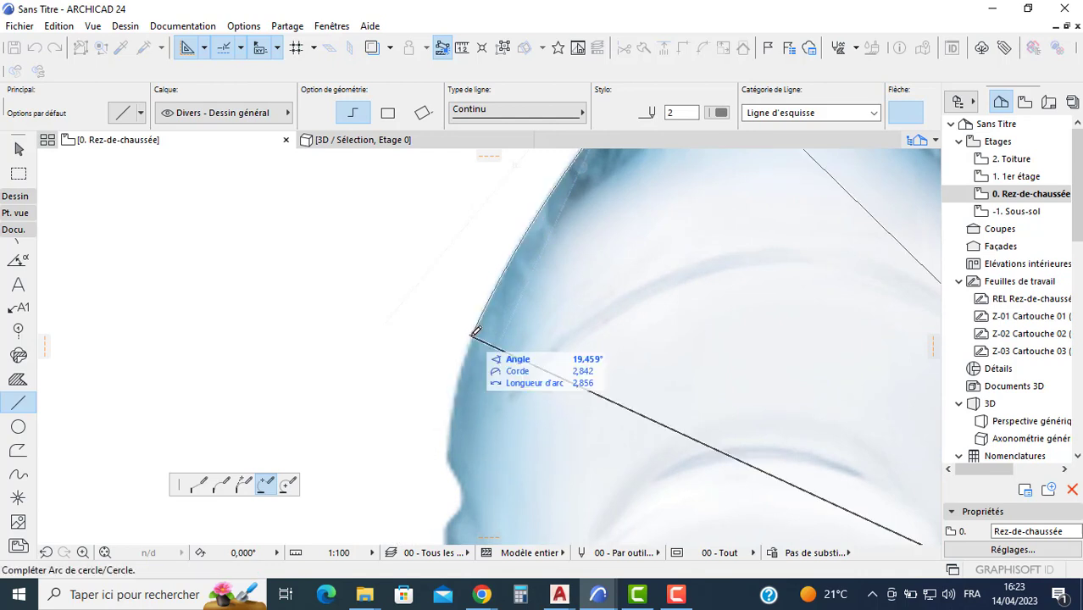
click(465, 338)
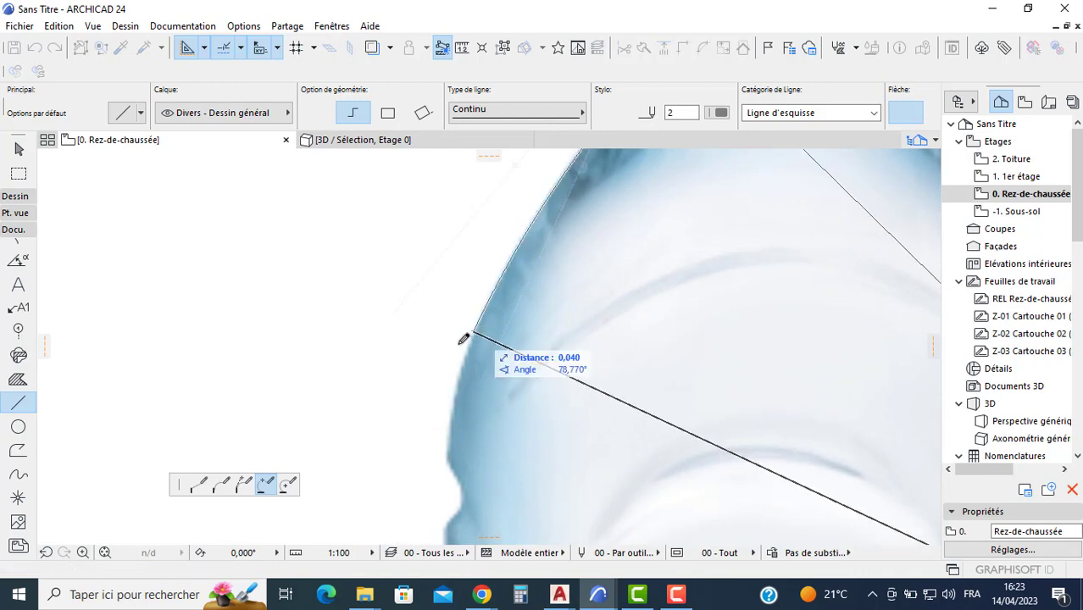
Continue down the lower shoulder with a three-point arc and trace the first groove's concave edge with another arc
click(456, 398)
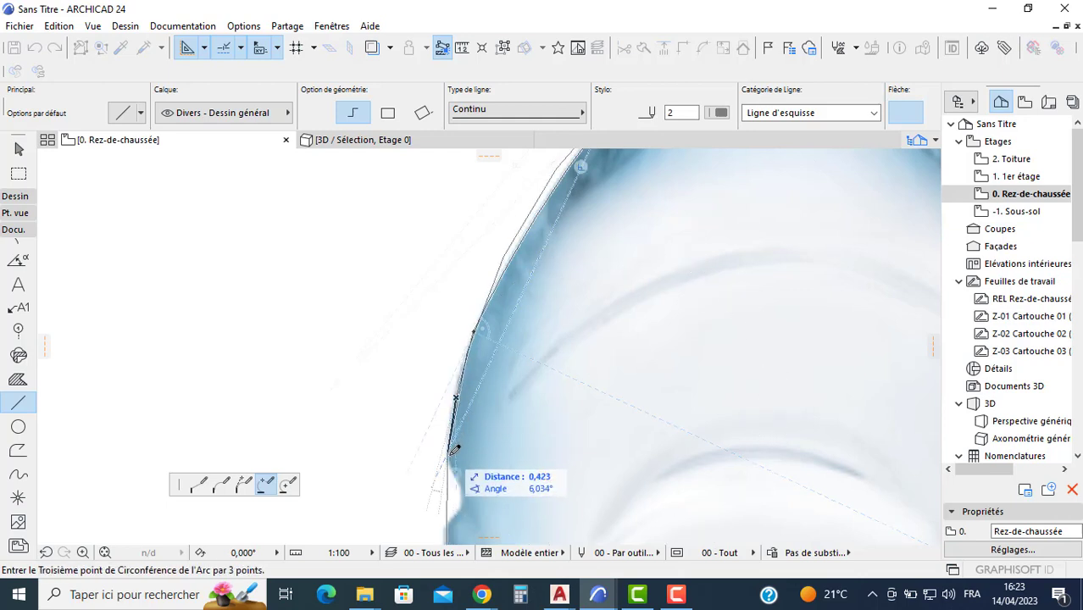
click(453, 451)
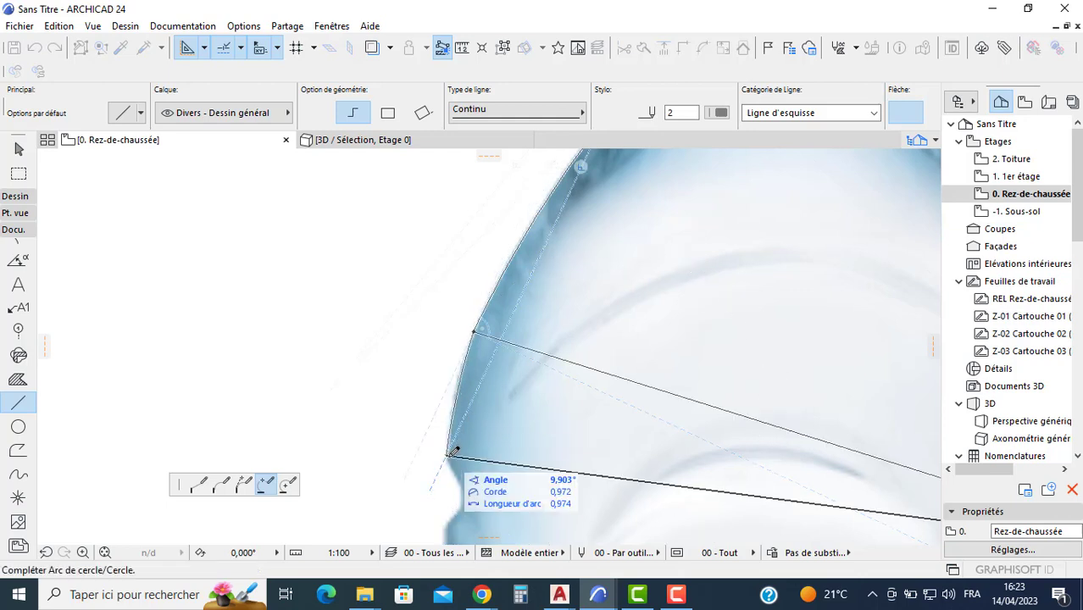
middle_drag(453, 451, 477, 340)
click(472, 349)
click(472, 349)
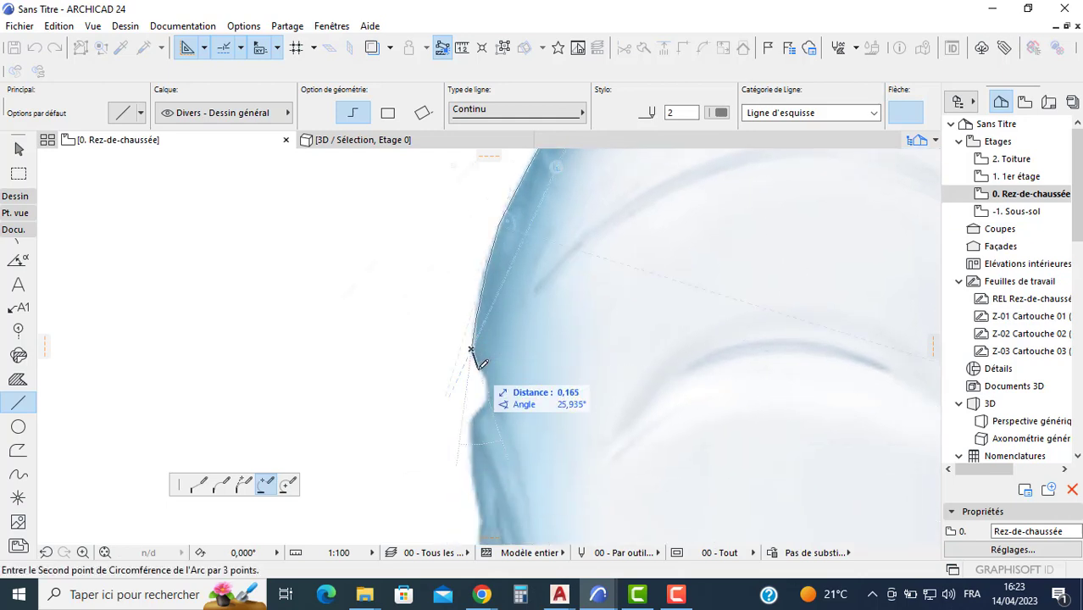
click(488, 377)
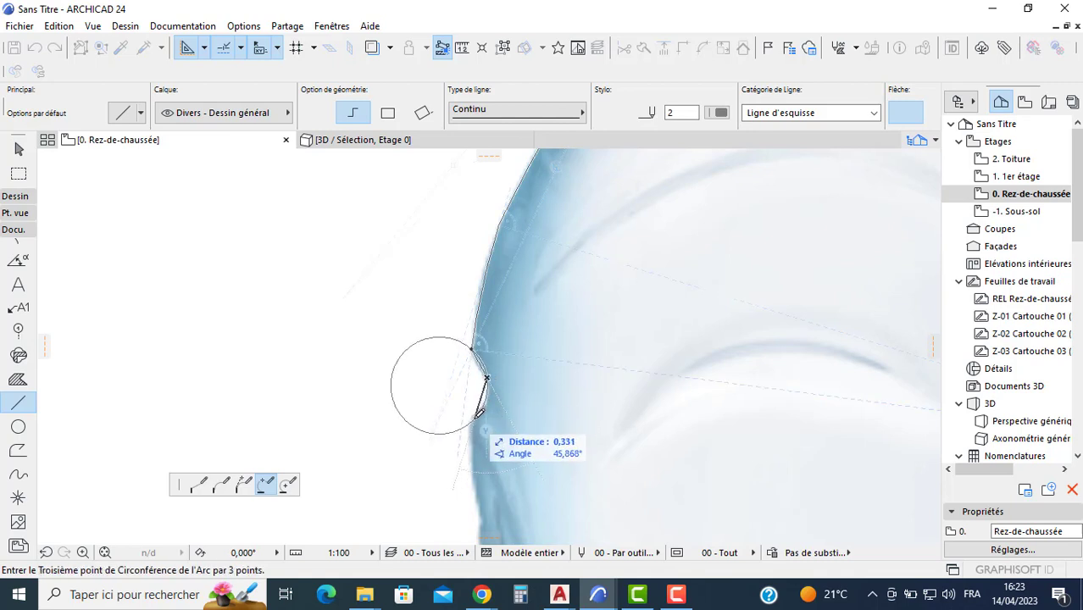
click(479, 414)
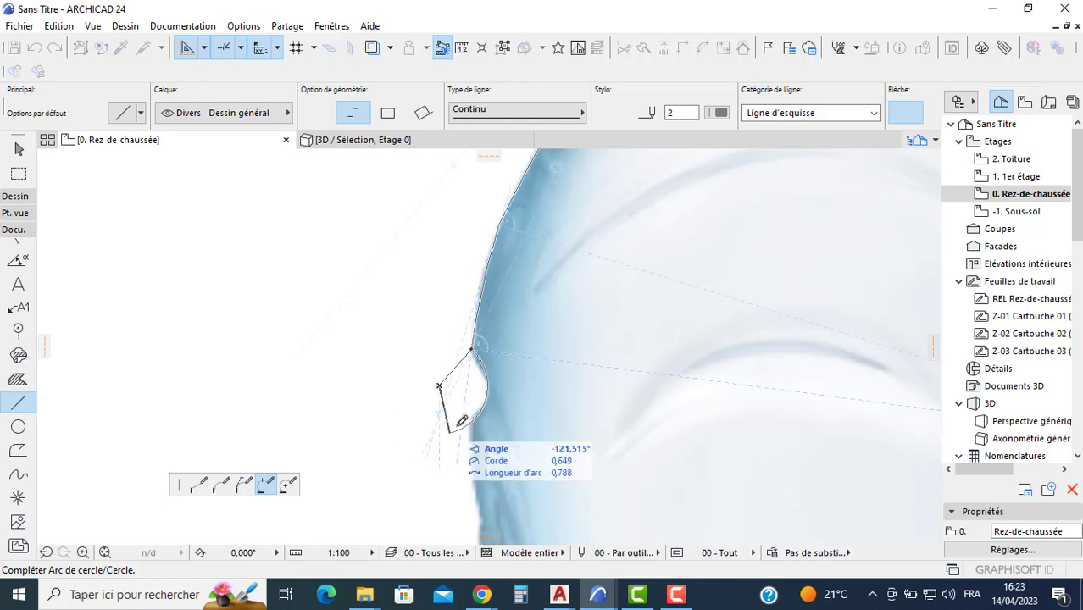
click(473, 420)
Follow the left edge just below the first groove with two short three-point arcs
middle_drag(464, 407, 471, 225)
click(479, 295)
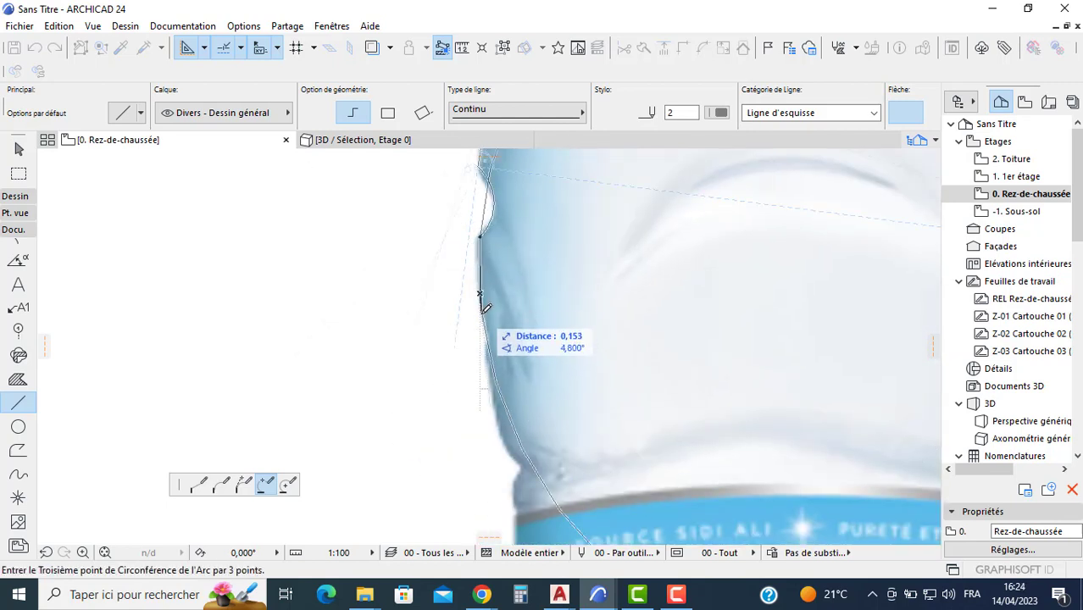
click(489, 314)
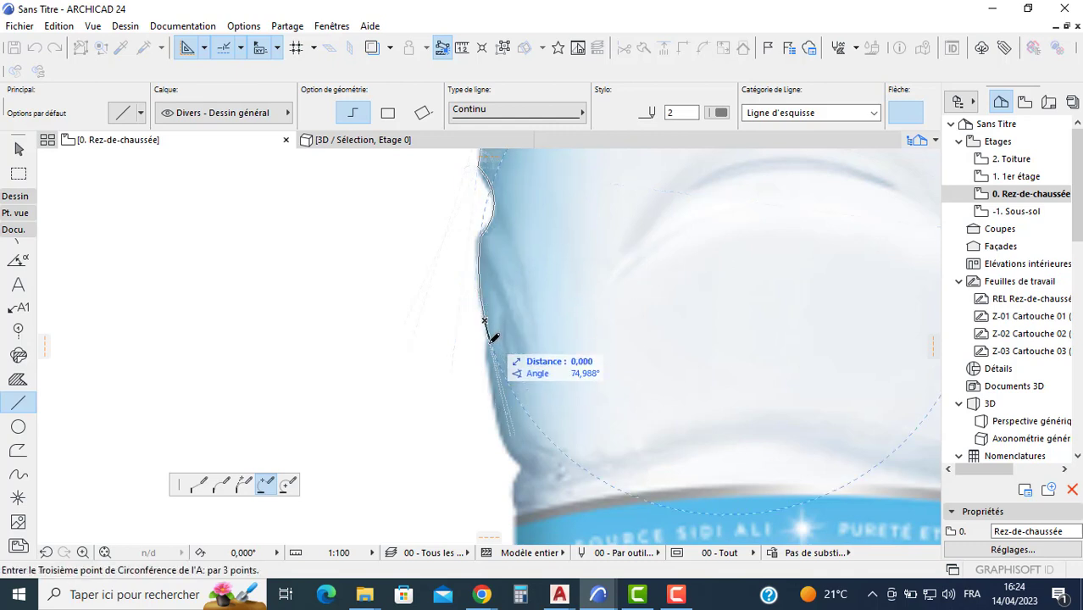
click(490, 342)
middle_drag(487, 343, 449, 234)
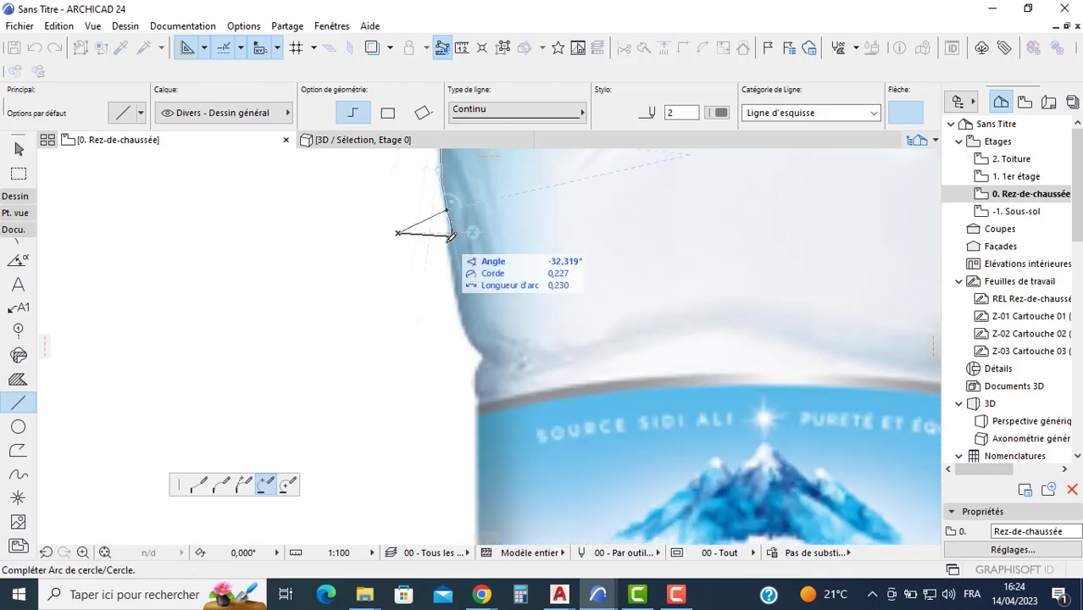
scroll(450, 239, up, 1)
click(450, 239)
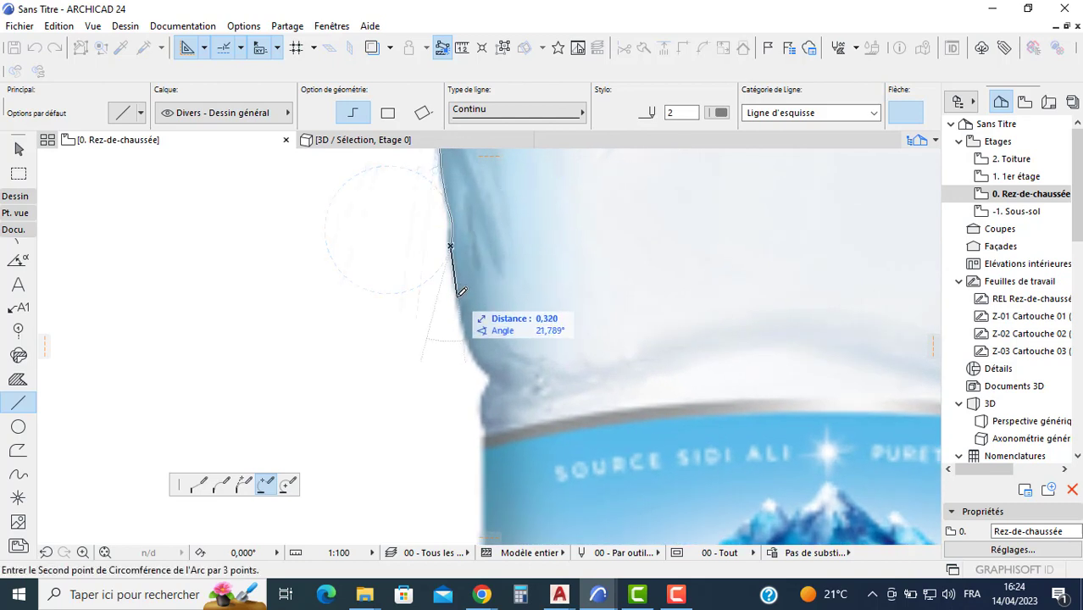
Trace the edge down to the notch above the label with a three-point arc, and round the notch with another
click(456, 299)
click(476, 360)
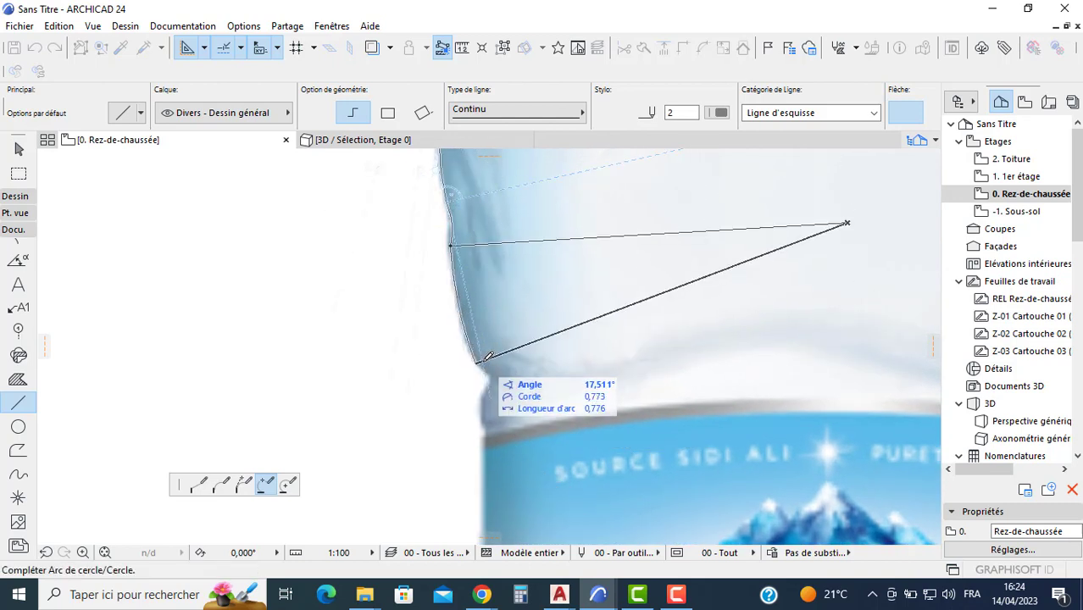
click(475, 362)
click(485, 374)
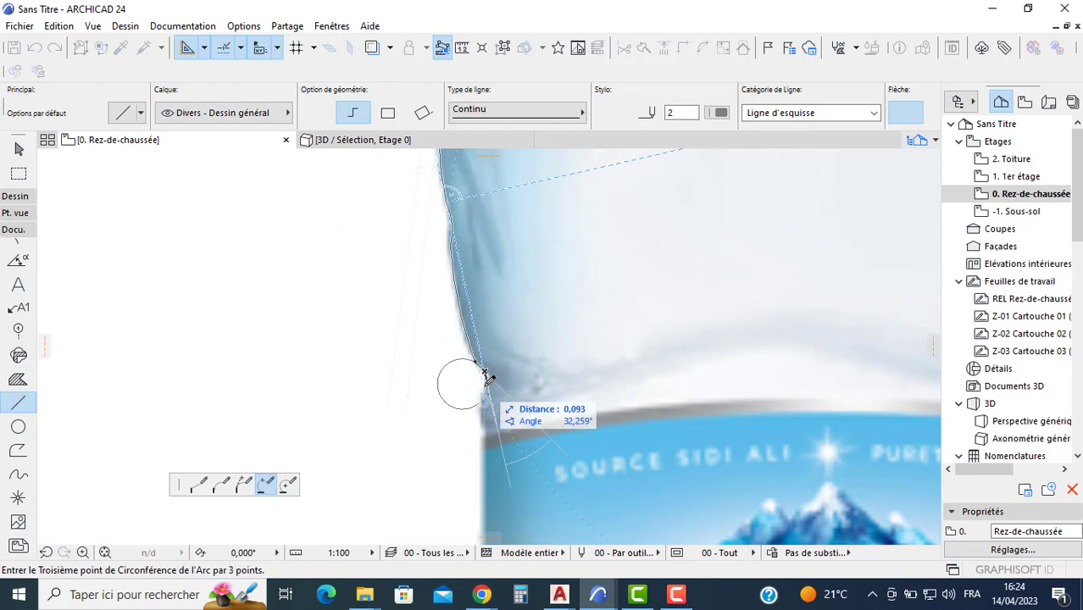
click(486, 377)
middle_drag(483, 363, 443, 188)
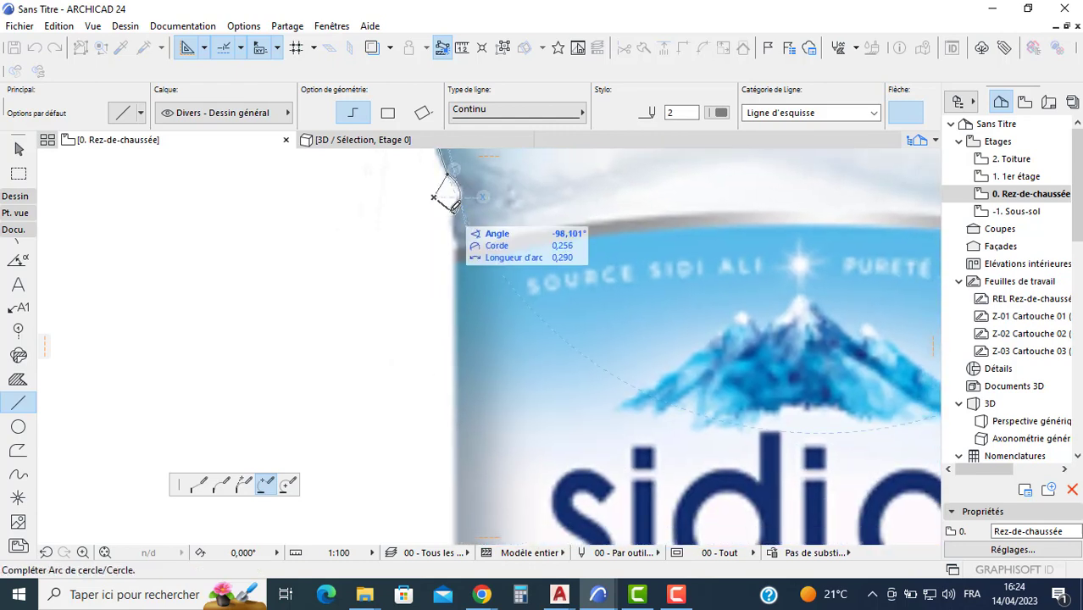
click(454, 216)
Join the notch to the label's upper left corner with a short three-point arc
click(457, 237)
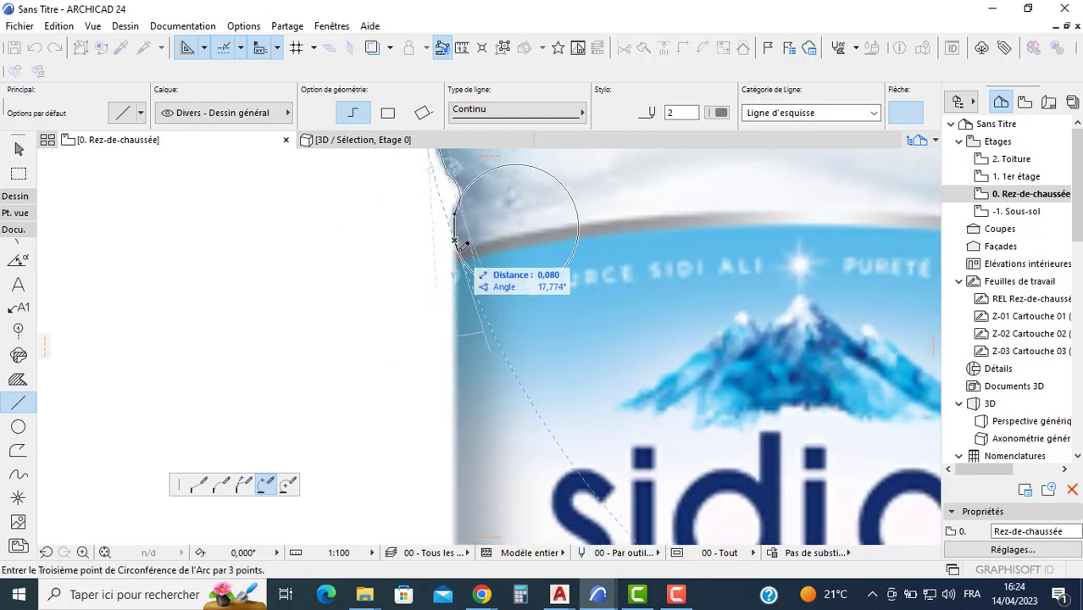
click(460, 235)
scroll(464, 245, down, 2)
click(462, 243)
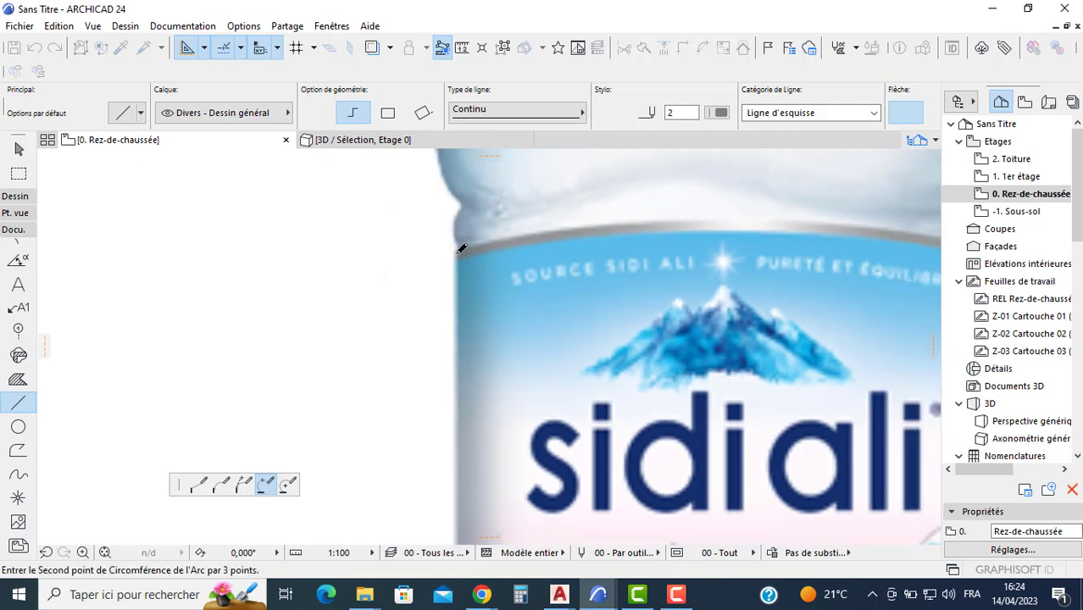
Add a straight vertical segment along the label's left edge, down to the groove below the 1L mark
scroll(441, 221, down, 3)
scroll(415, 189, down, 2)
scroll(420, 249, down, 1)
middle_drag(419, 249, 431, 226)
scroll(431, 227, up, 1)
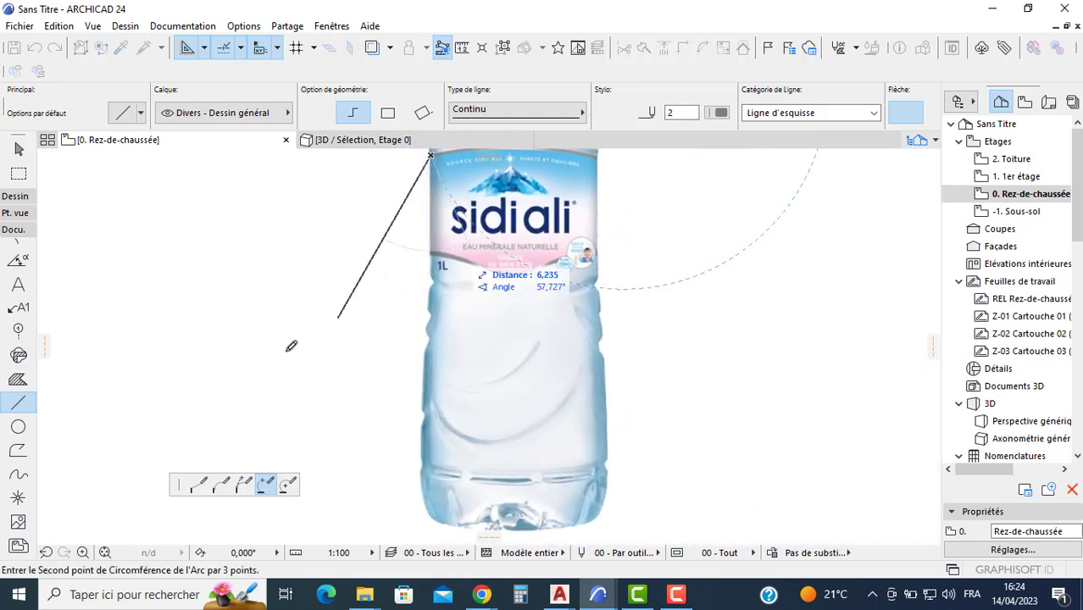
click(197, 487)
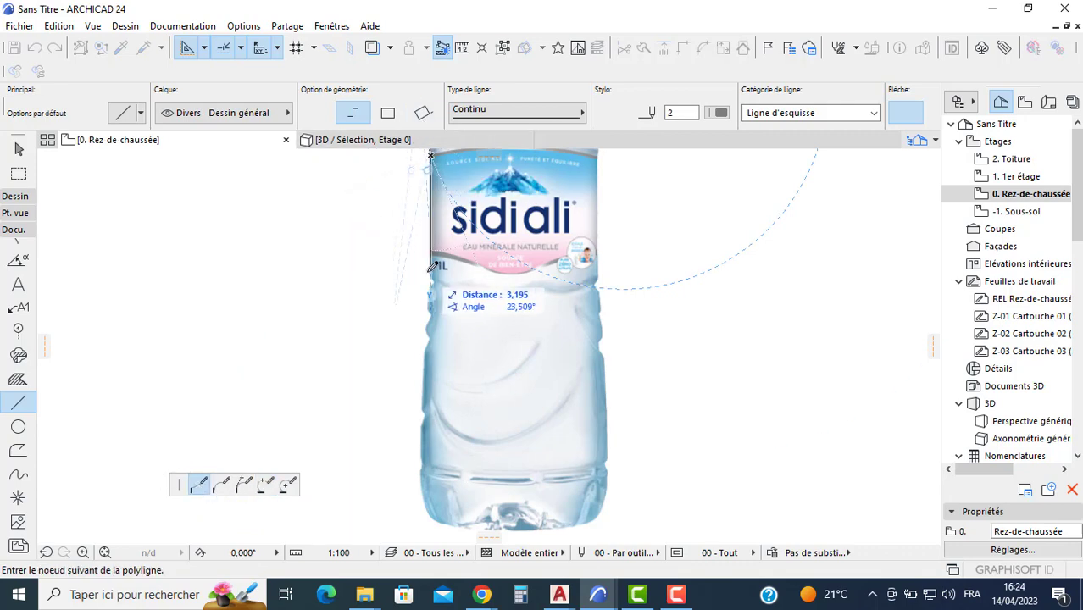
scroll(430, 271, up, 4)
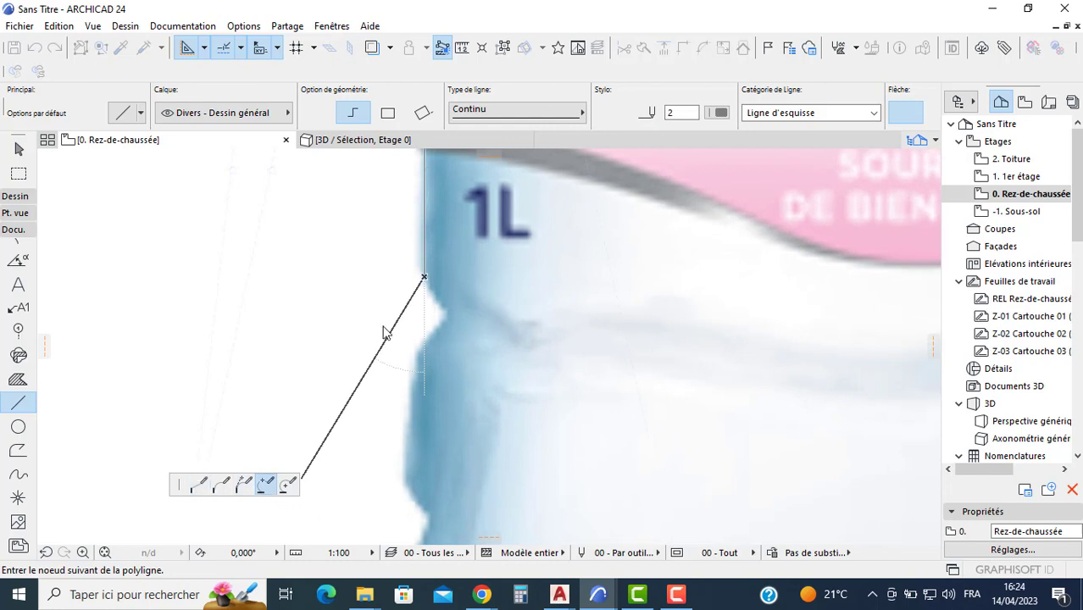
Trace the groove under the label and the slightly bulging edge below it with two three-point arcs
click(440, 306)
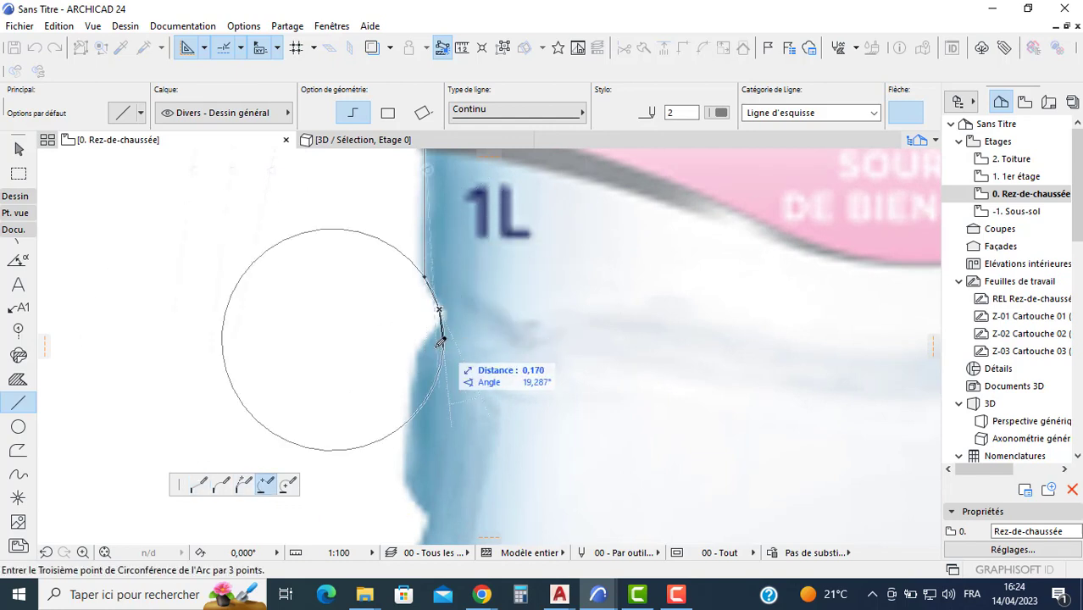
click(420, 347)
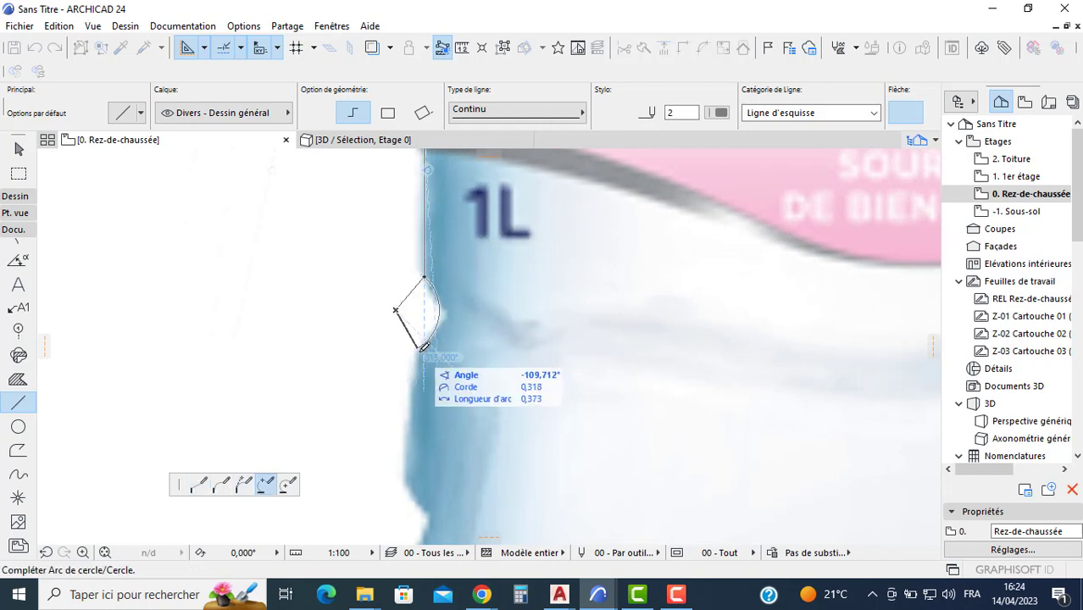
click(420, 347)
middle_drag(420, 347, 425, 205)
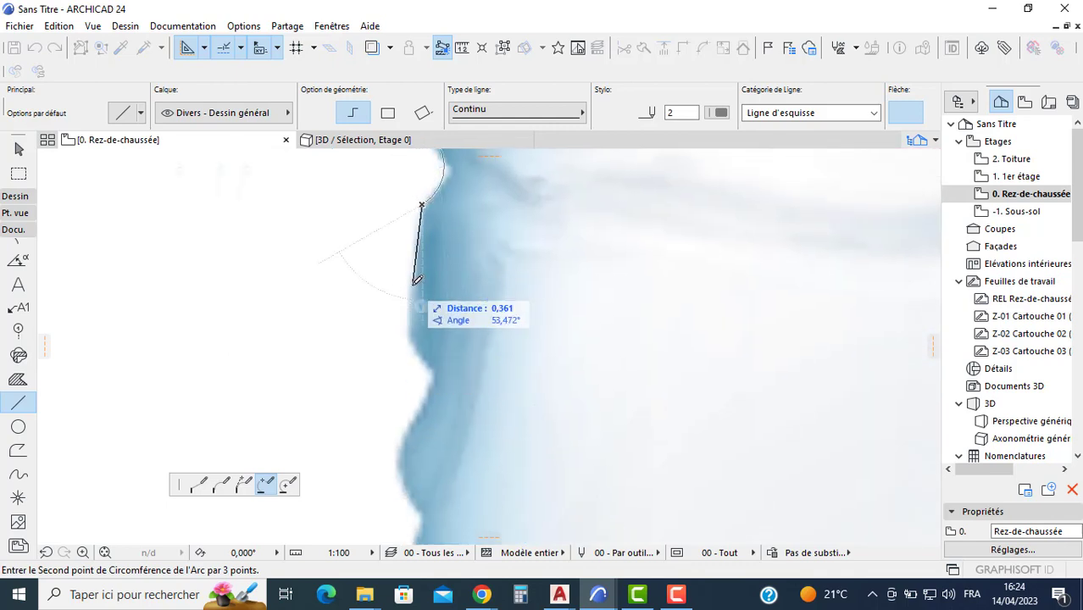
click(415, 329)
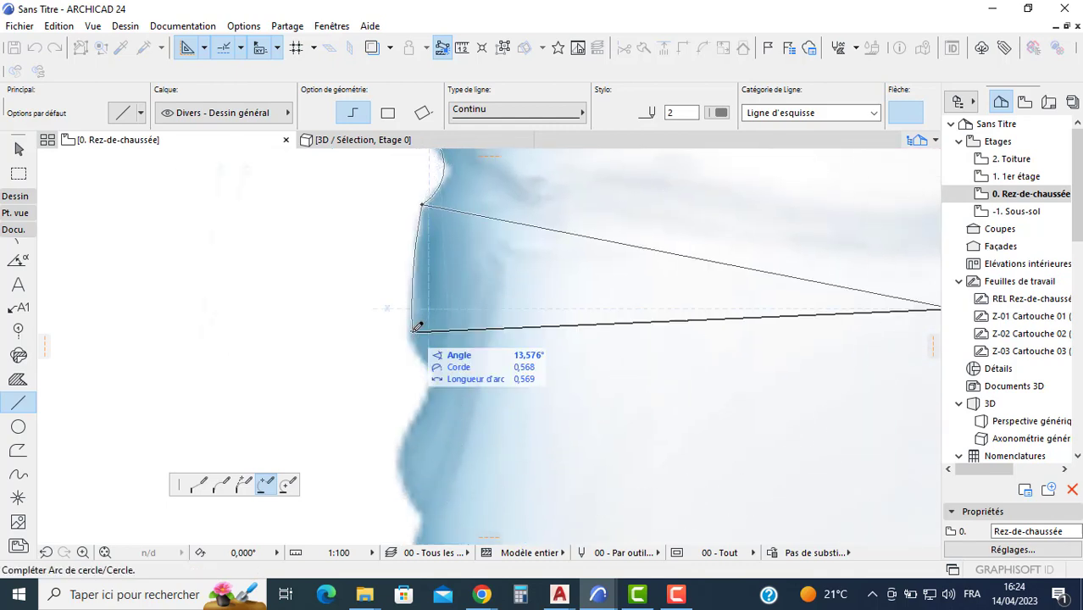
click(415, 330)
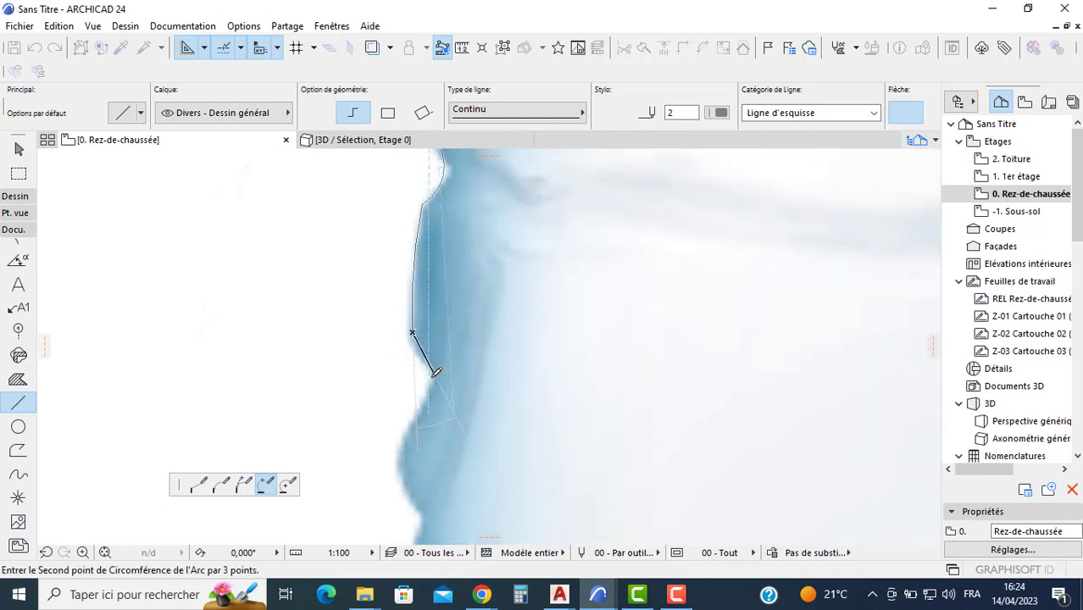
Trace the second groove below the label and the rounded bulge beneath it with three-point arcs
click(434, 376)
click(423, 407)
middle_drag(368, 409, 376, 286)
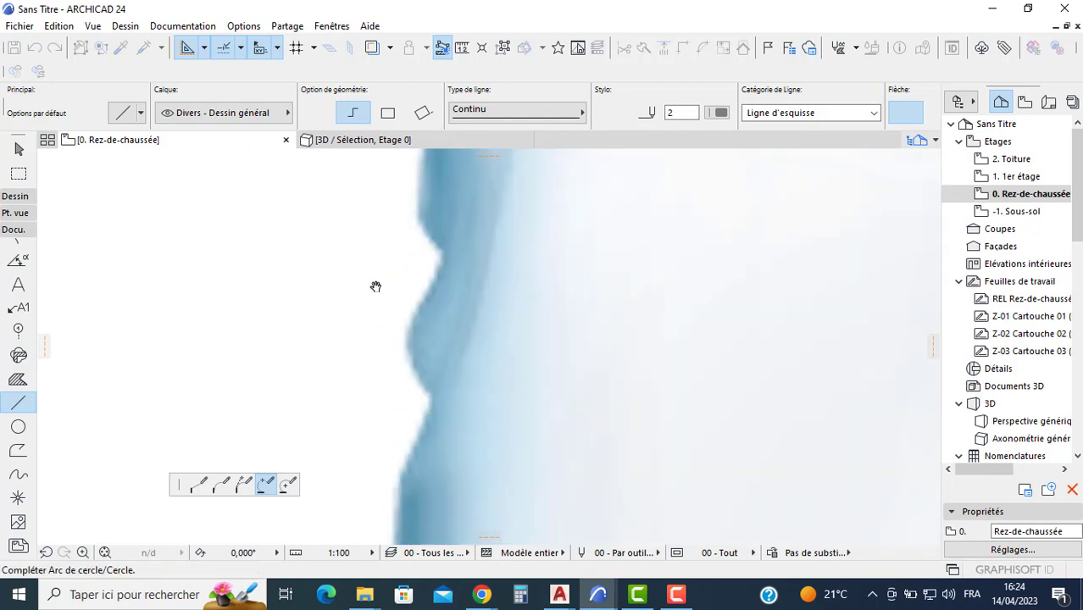
click(442, 277)
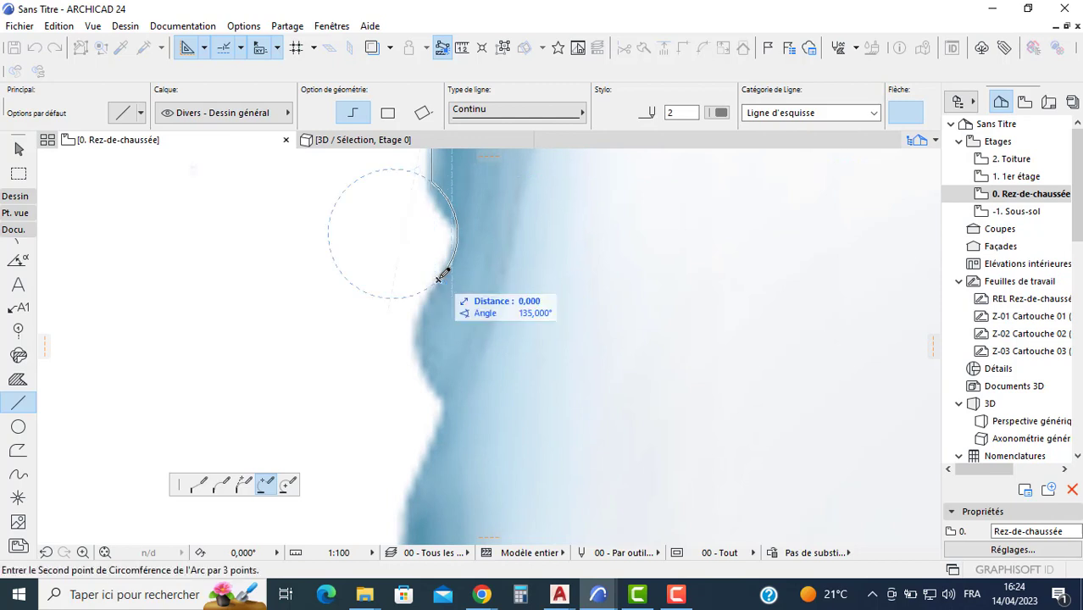
click(415, 333)
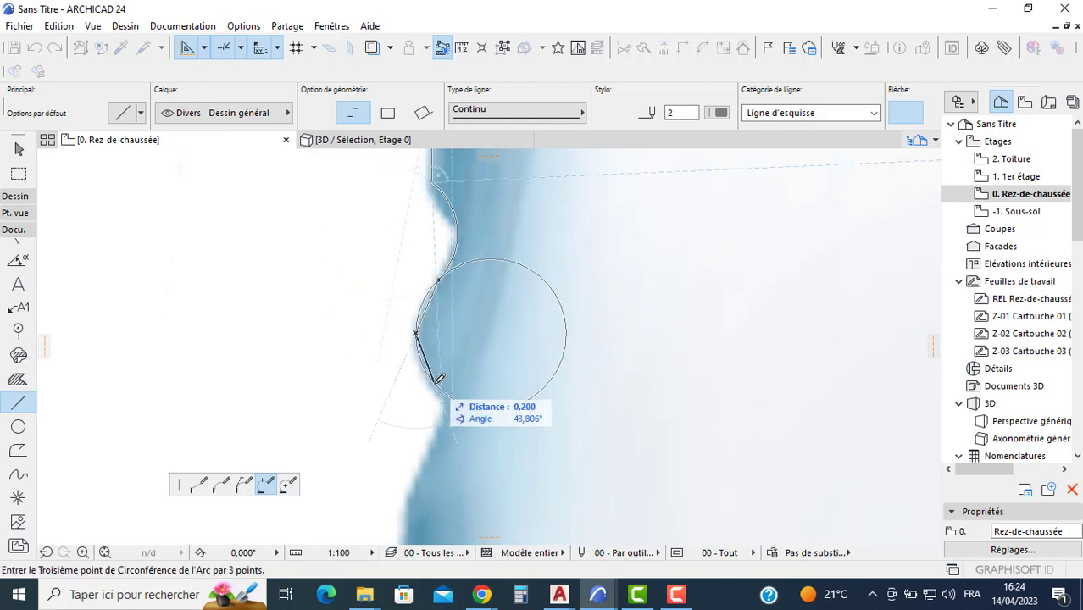
click(441, 389)
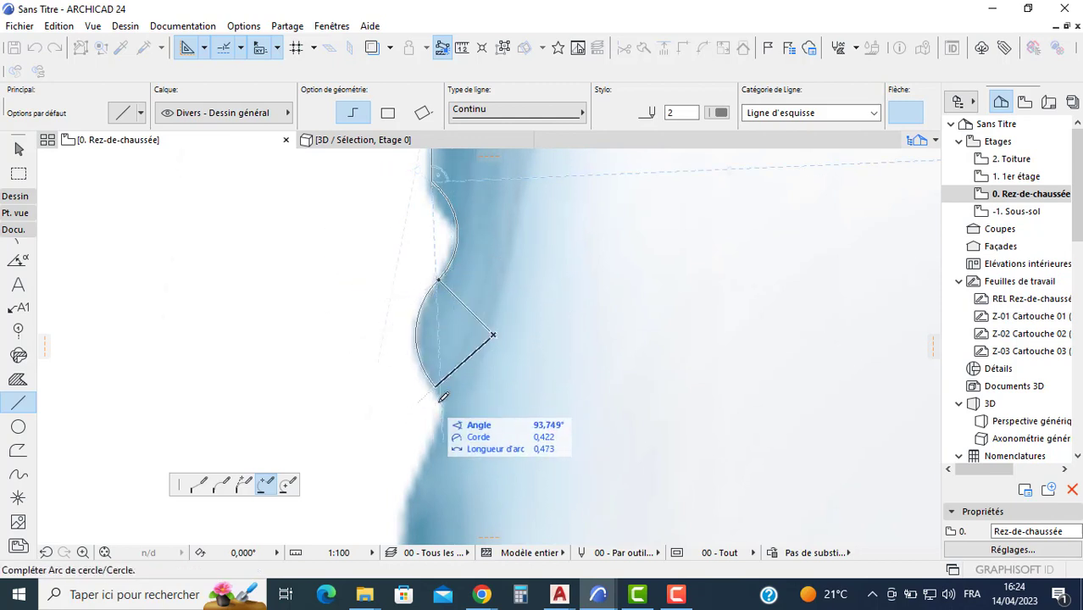
click(443, 392)
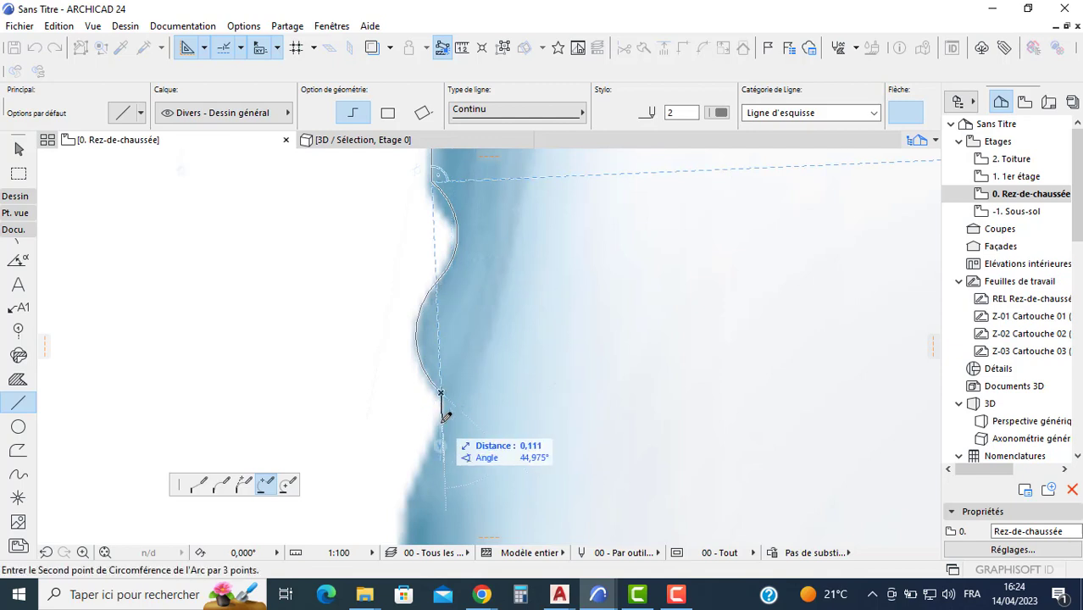
Trace the small groove under the rounded bulge with a short three-point arc
click(441, 415)
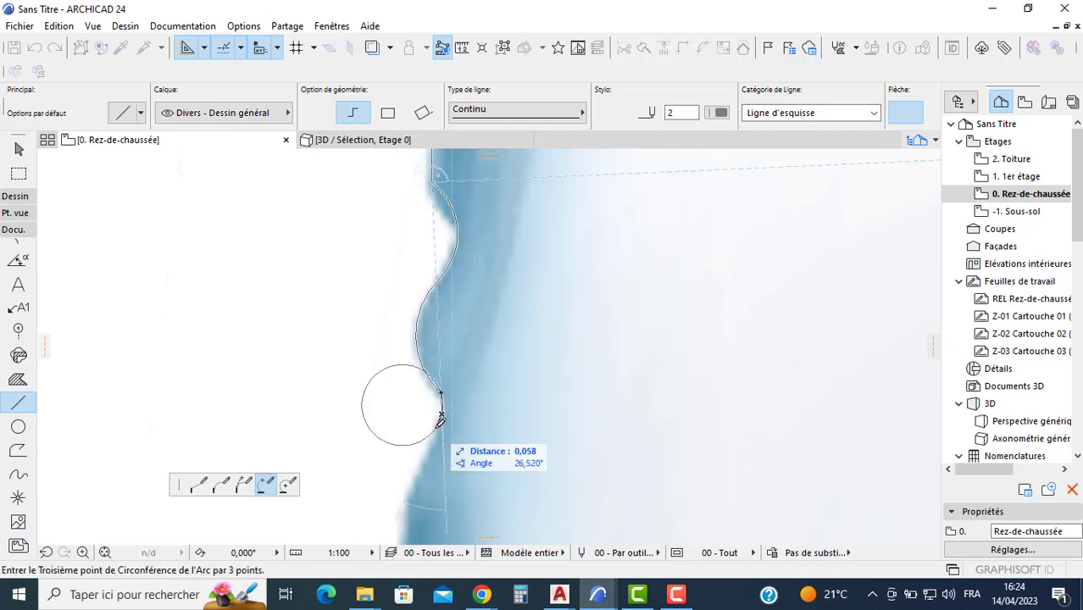
click(440, 422)
click(440, 427)
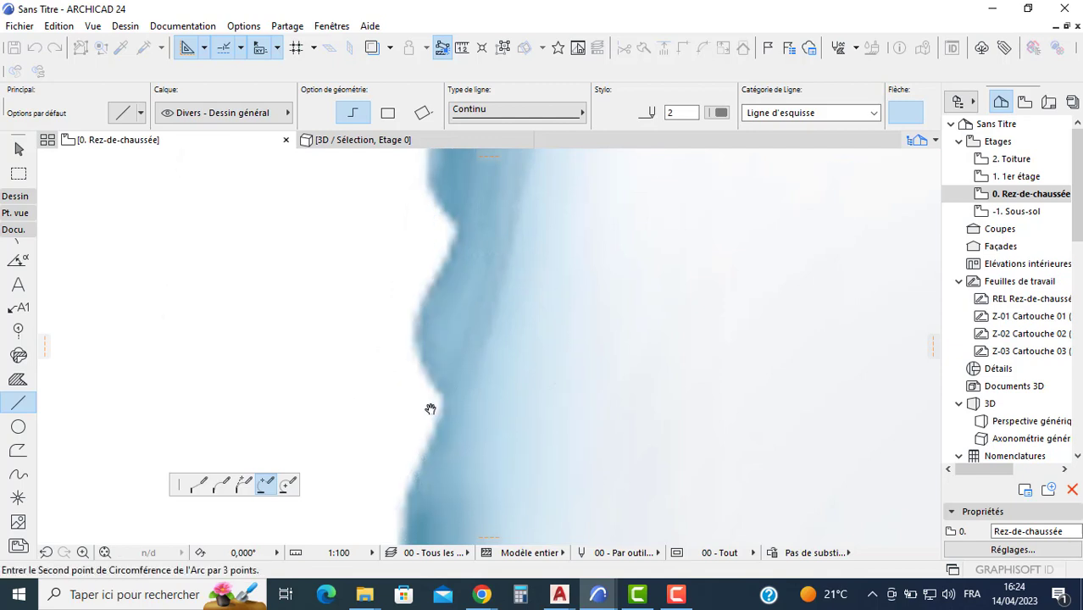
Trace the sloping edge below the small groove and the long lower body edge with two three-point arcs
scroll(431, 398, down, 3)
click(419, 354)
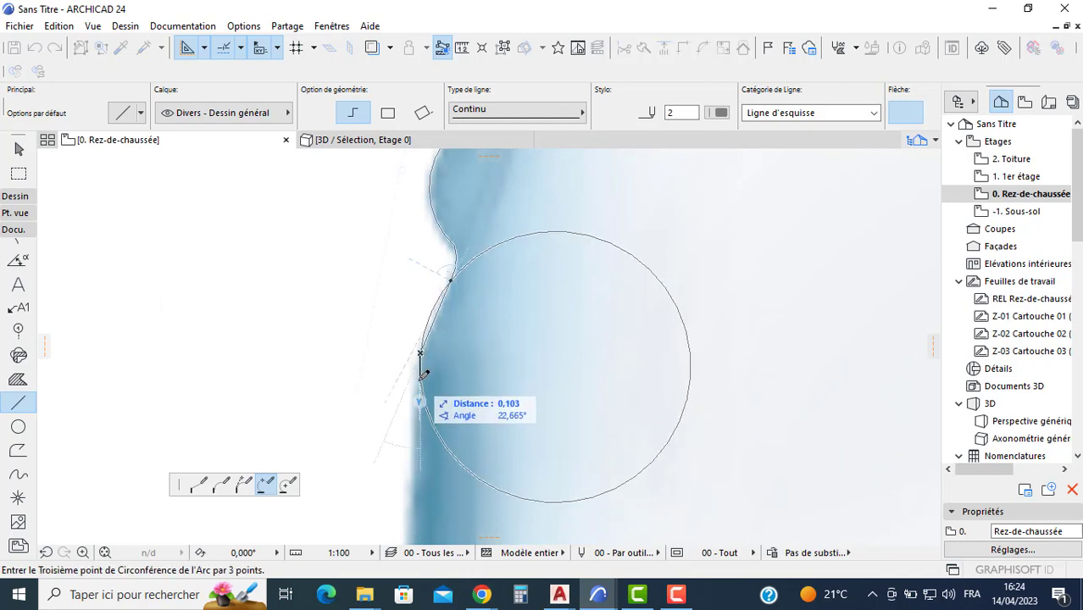
click(414, 388)
scroll(417, 356, down, 3)
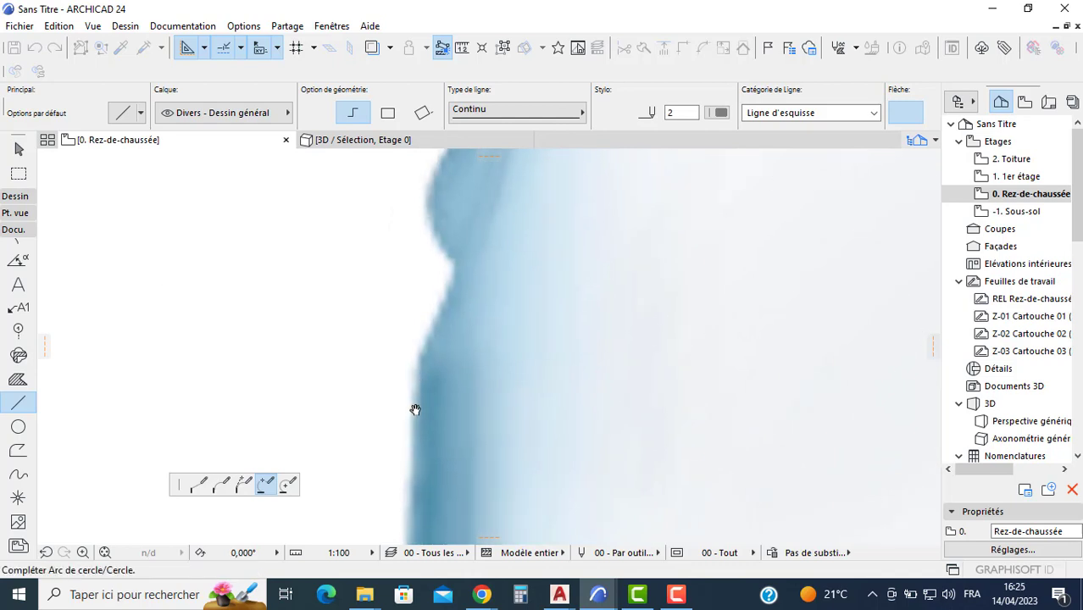
click(429, 284)
click(428, 285)
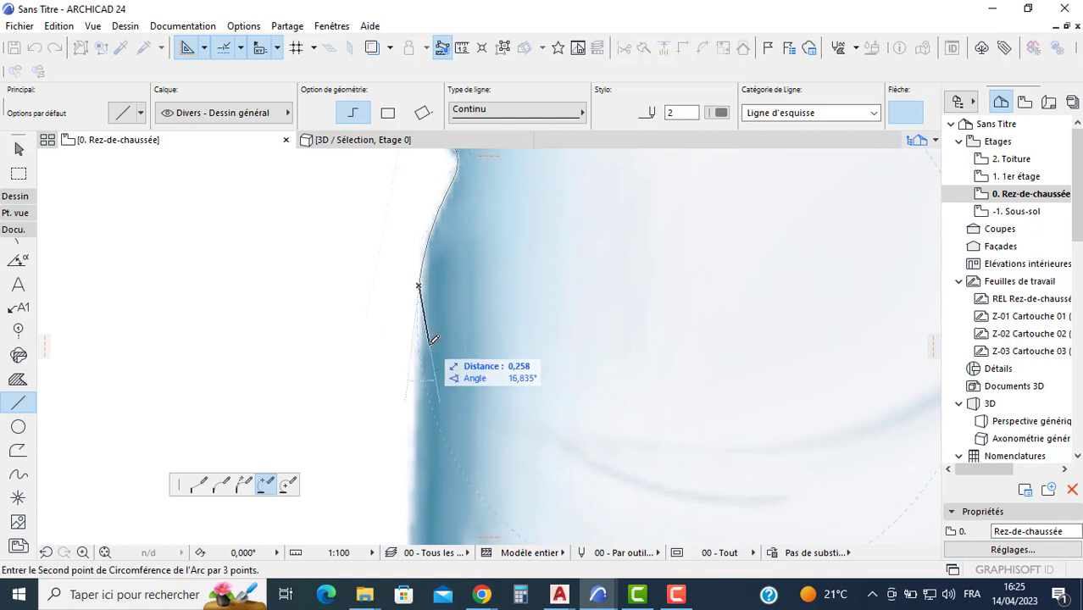
scroll(433, 237, down, 3)
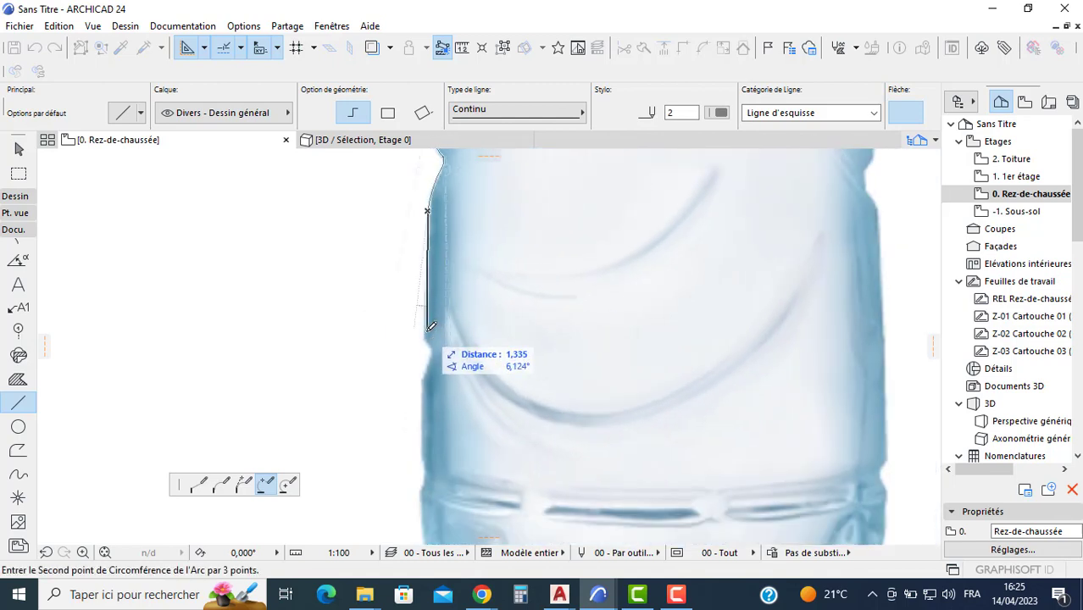
click(427, 304)
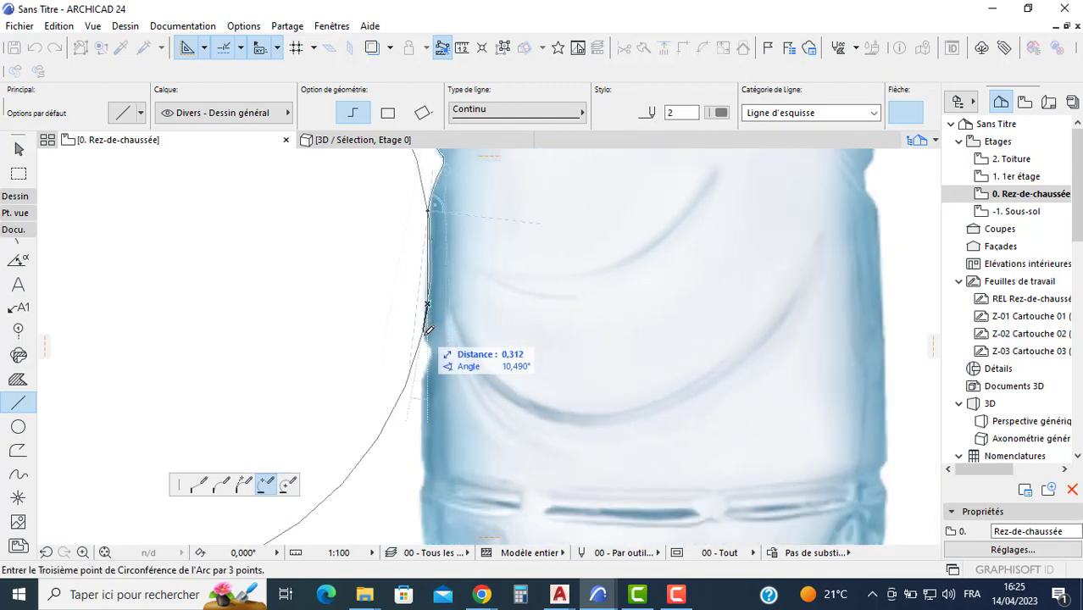
click(430, 338)
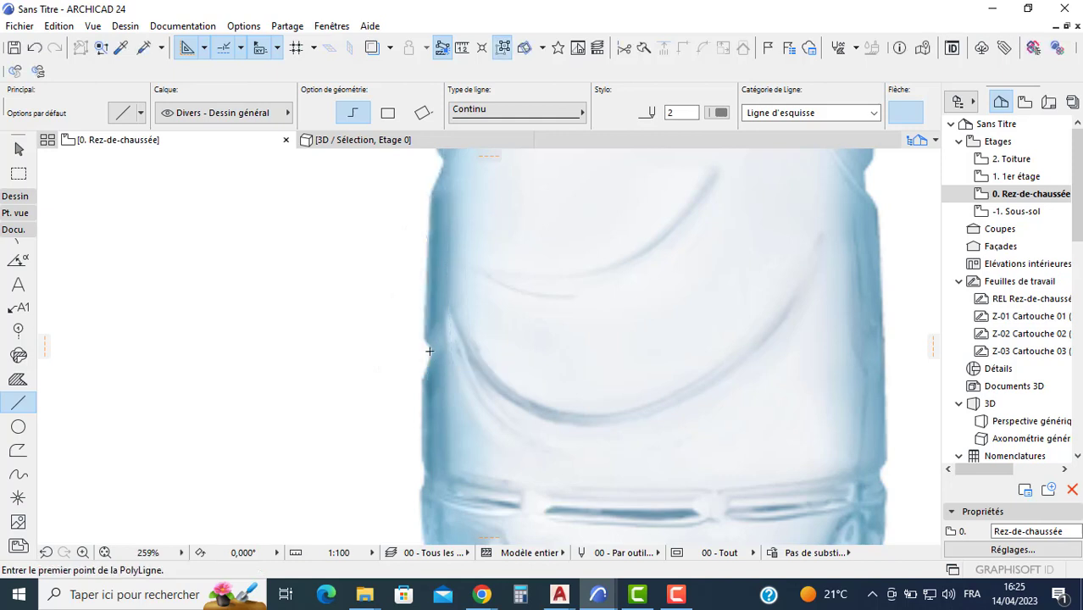
Inspect the bottle image from base to cap for the traced profile outline
scroll(430, 347, up, 2)
scroll(426, 331, down, 5)
scroll(425, 322, down, 2)
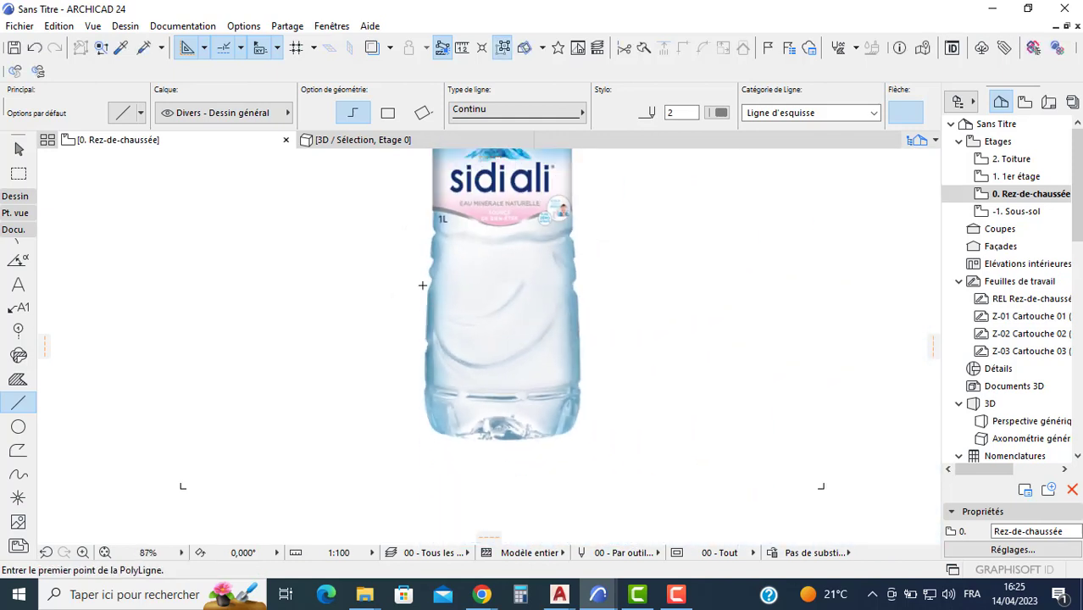
middle_drag(423, 283, 428, 351)
middle_drag(449, 295, 461, 399)
scroll(461, 398, down, 3)
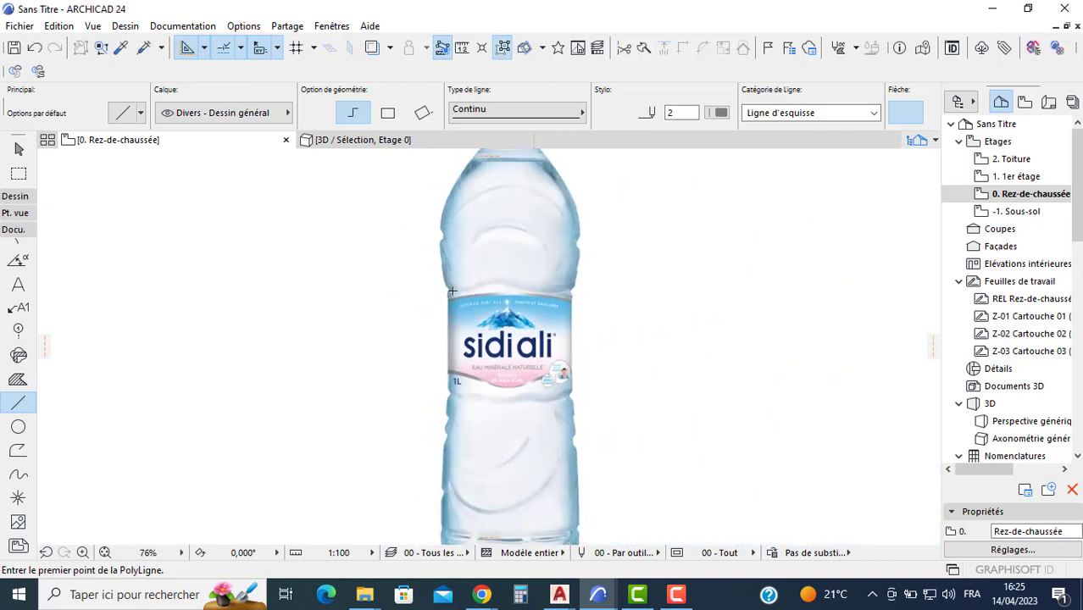
middle_drag(455, 215, 462, 269)
scroll(468, 257, up, 6)
scroll(529, 219, up, 6)
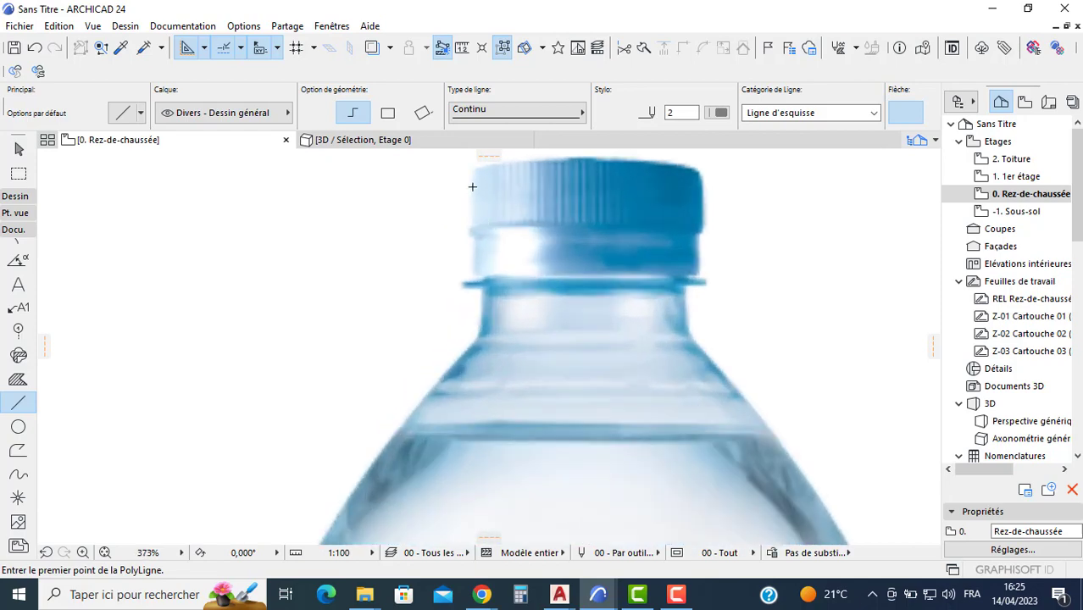
scroll(472, 182, down, 8)
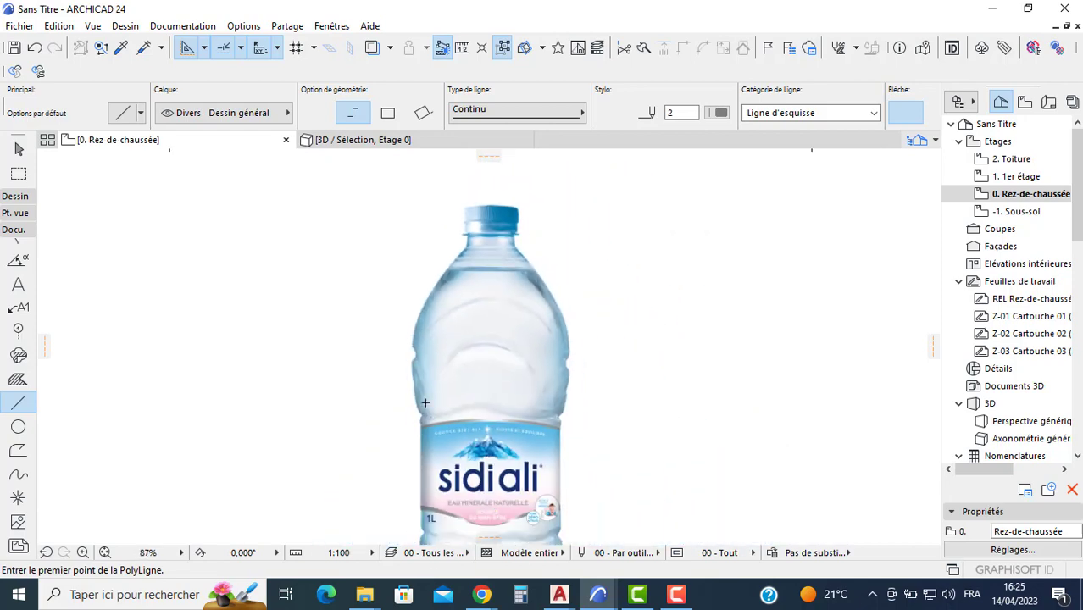
key(Escape)
click(484, 368)
drag(484, 368, 593, 343)
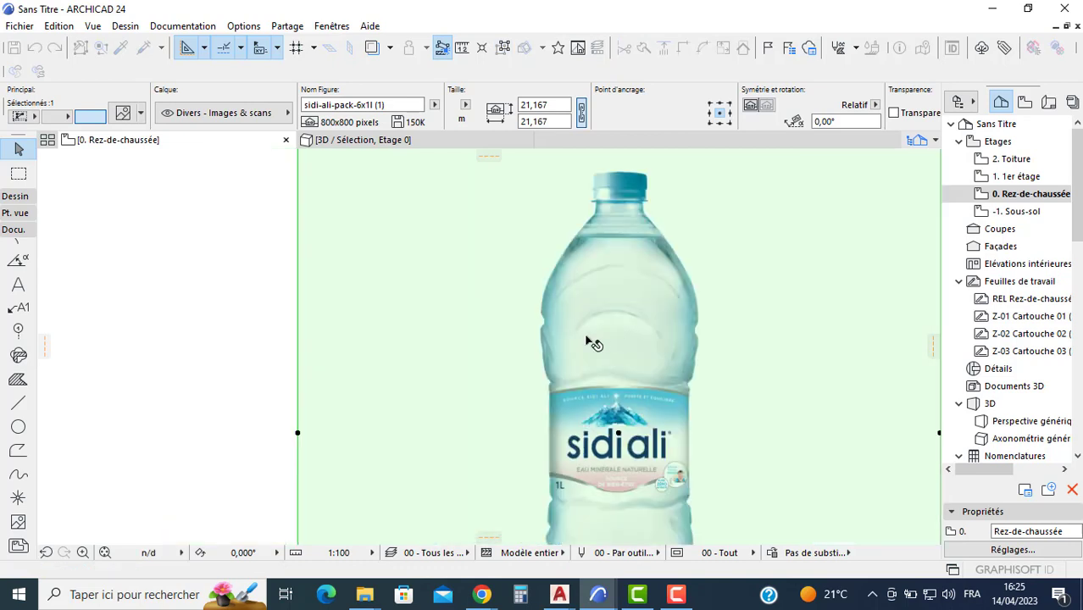
scroll(500, 346, down, 3)
middle_drag(499, 354, 348, 381)
key(Escape)
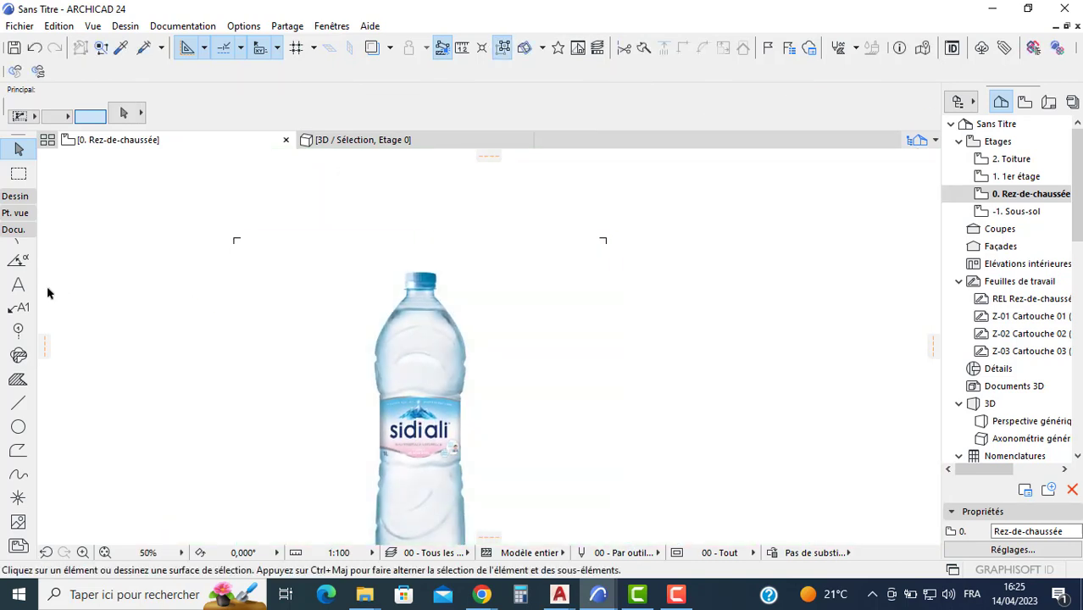
Start a new profile polyline at the cap's upper-left corner with a straight vertical segment down the cap's left edge to the neck ring
click(18, 404)
scroll(406, 269, up, 5)
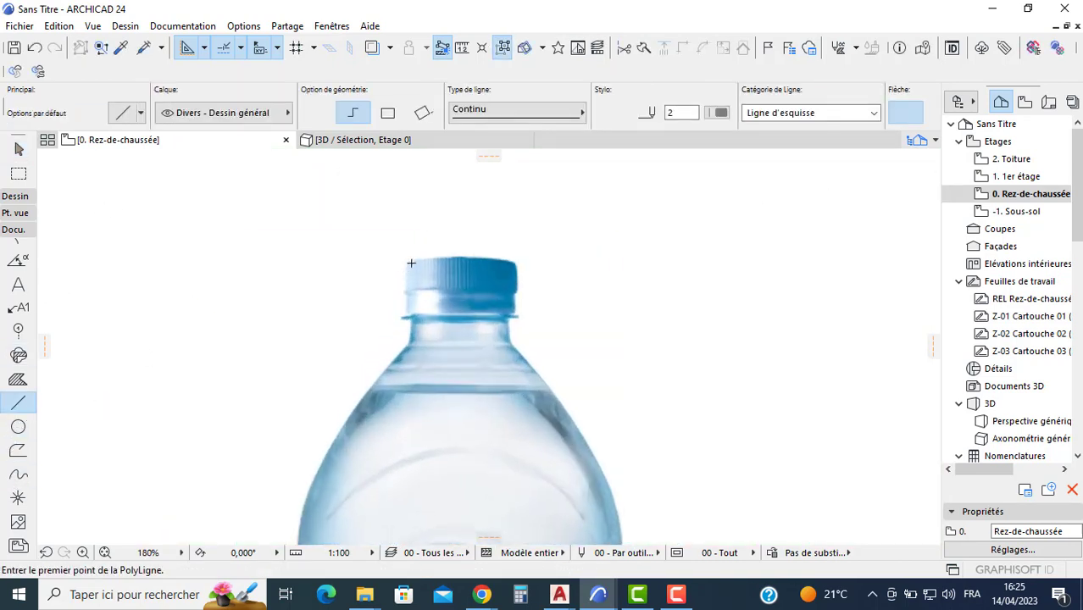
click(411, 263)
scroll(413, 296, up, 2)
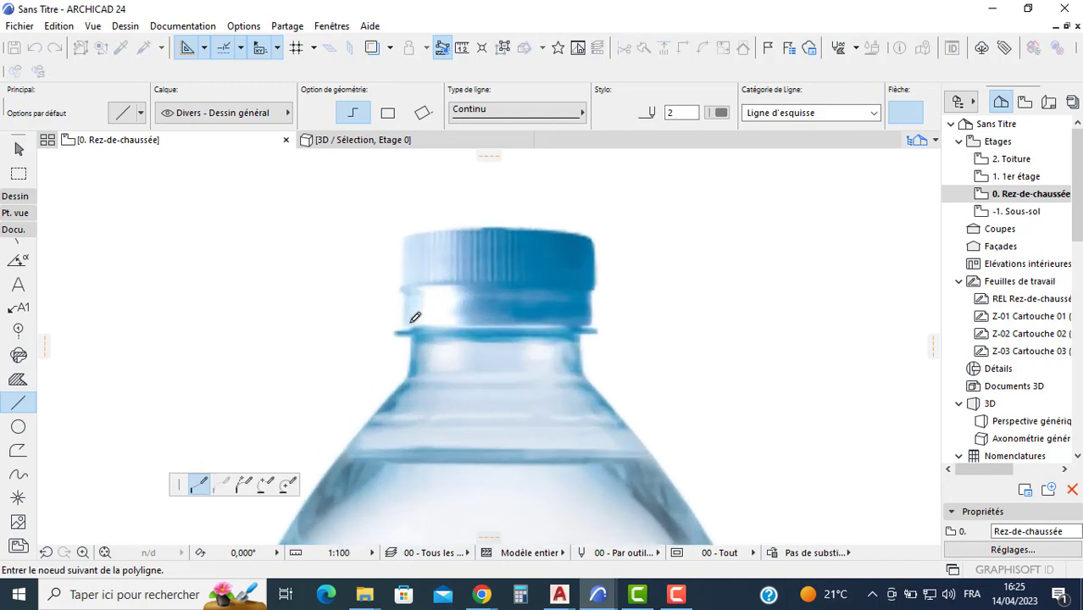
scroll(409, 286, up, 2)
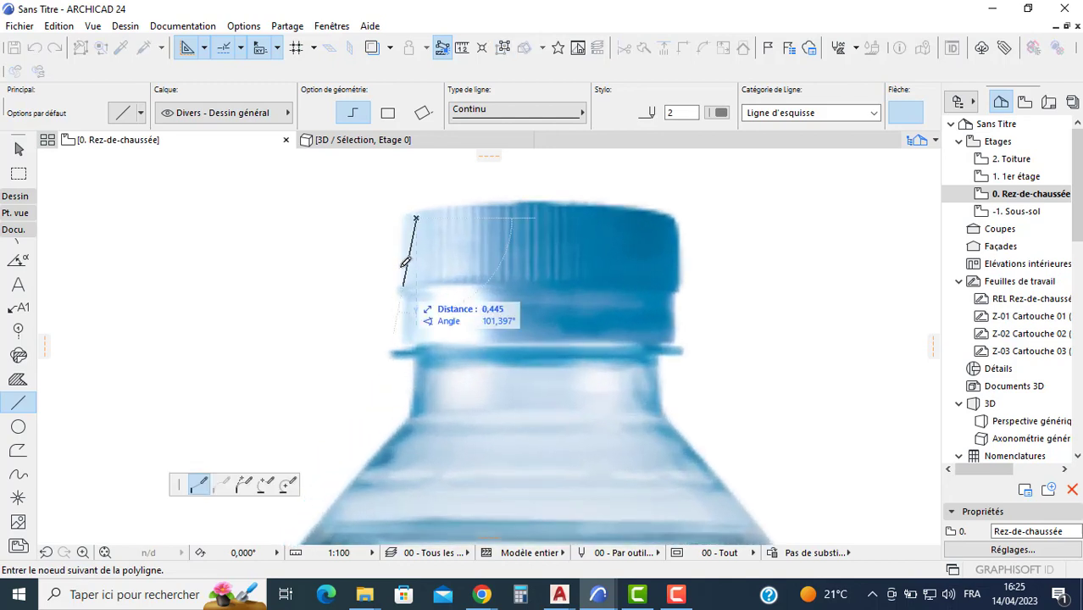
key(Escape)
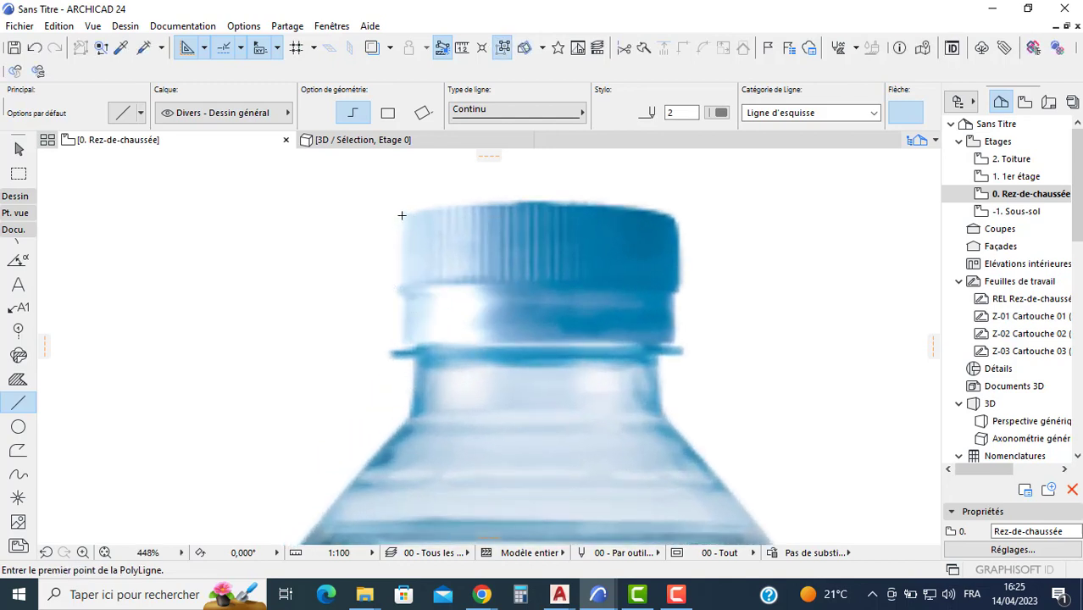
click(402, 215)
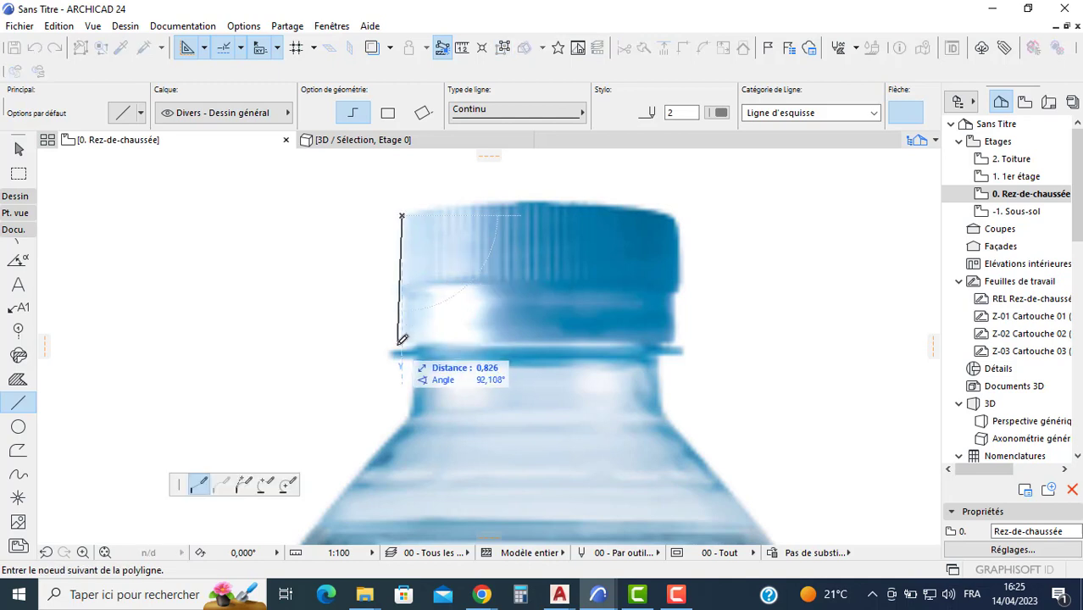
click(401, 348)
Trace the protruding end of the neck ring below the cap with a small three-point arc
click(266, 484)
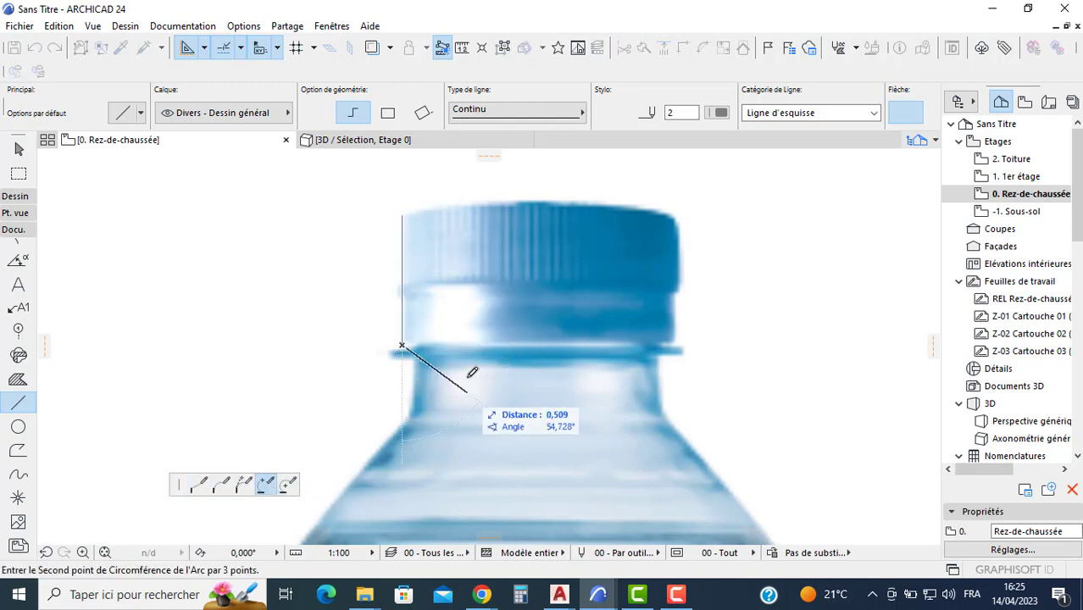
click(395, 350)
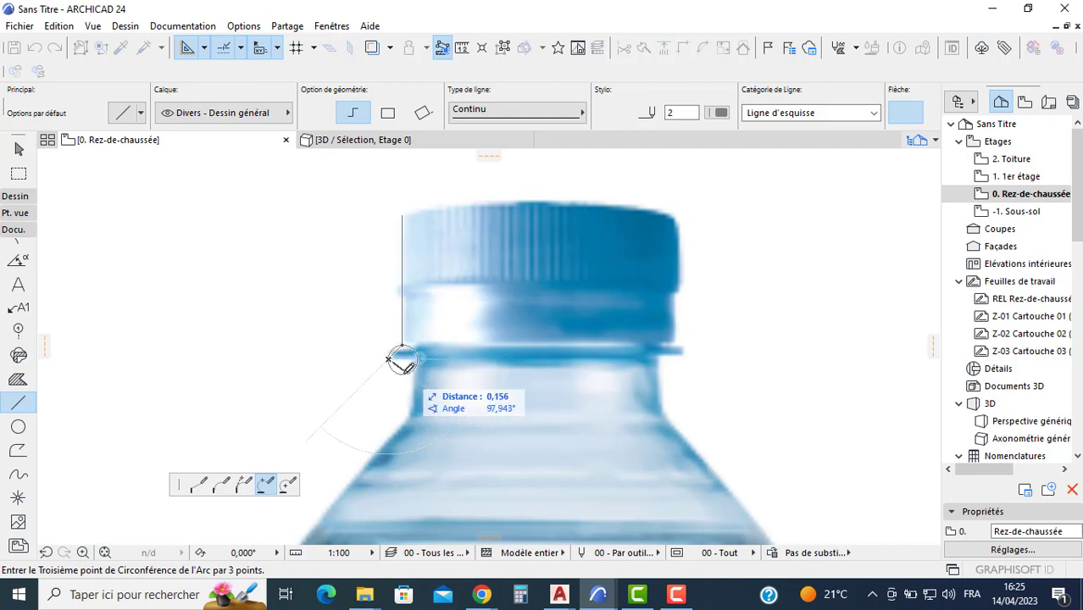
scroll(399, 343, up, 2)
key(BackSpace)
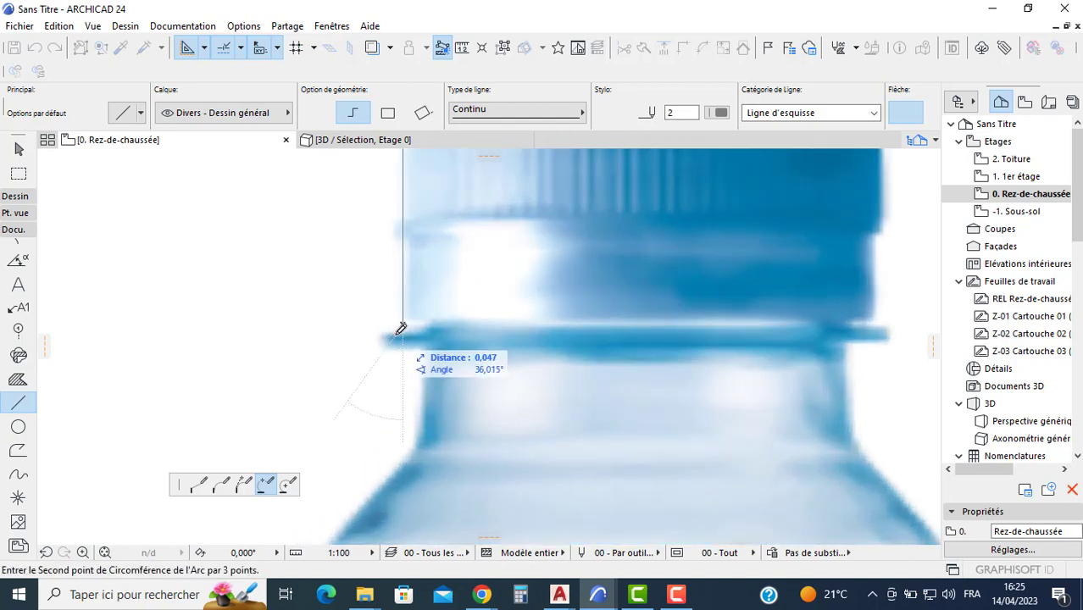
click(396, 335)
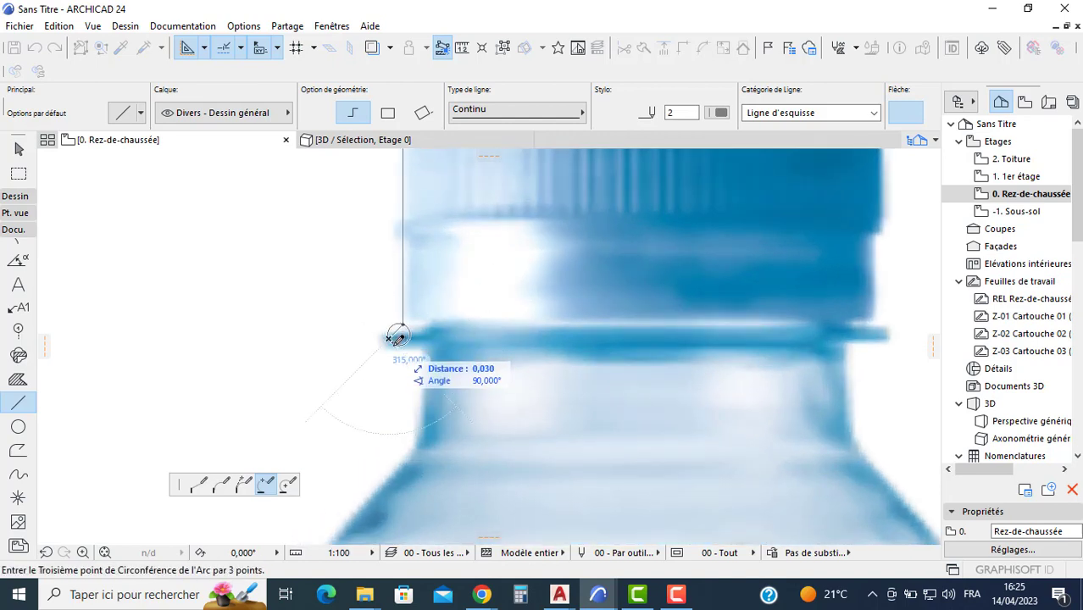
click(400, 340)
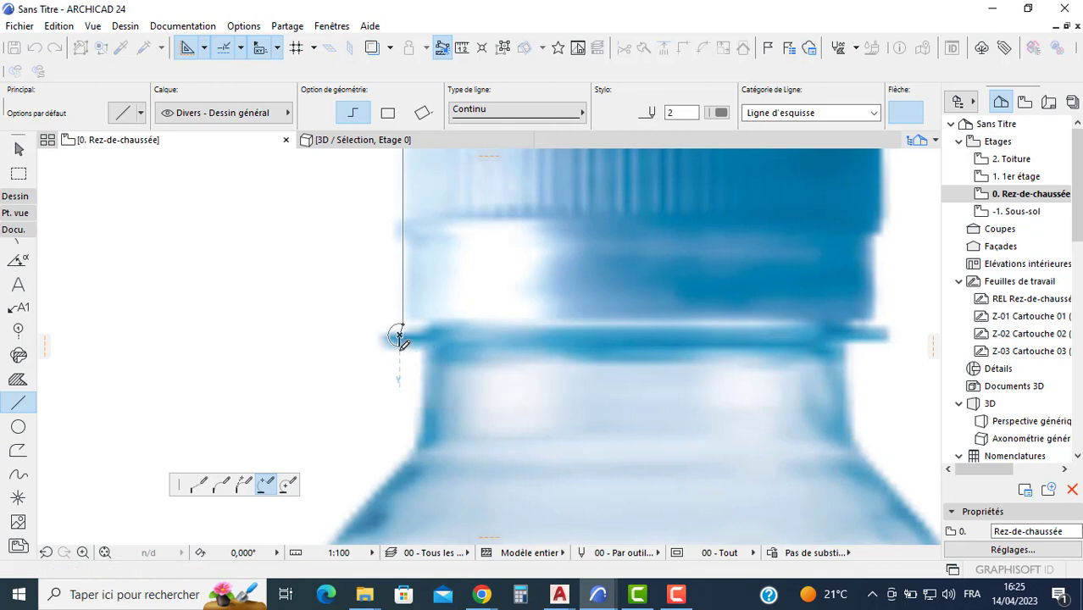
Add a short horizontal segment under the neck ring and a slightly slanted straight segment down the neck's left edge
click(426, 348)
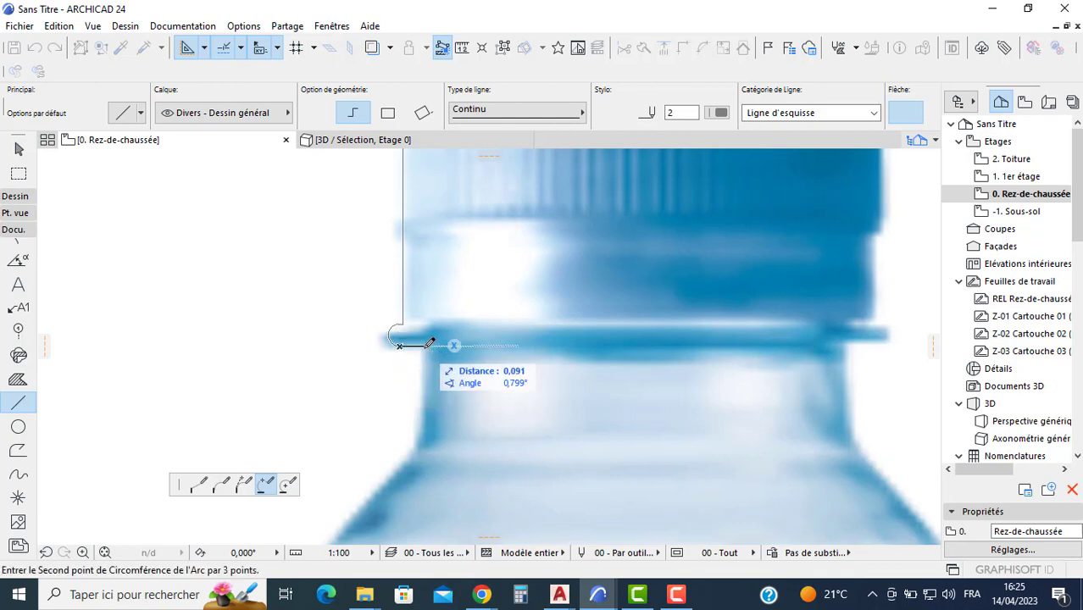
click(425, 347)
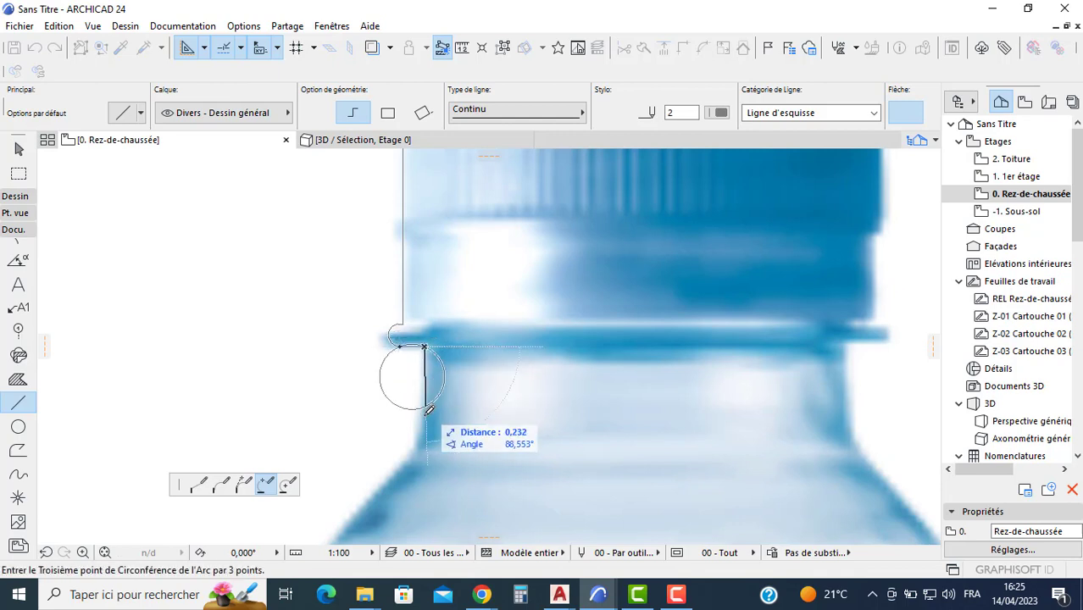
click(197, 484)
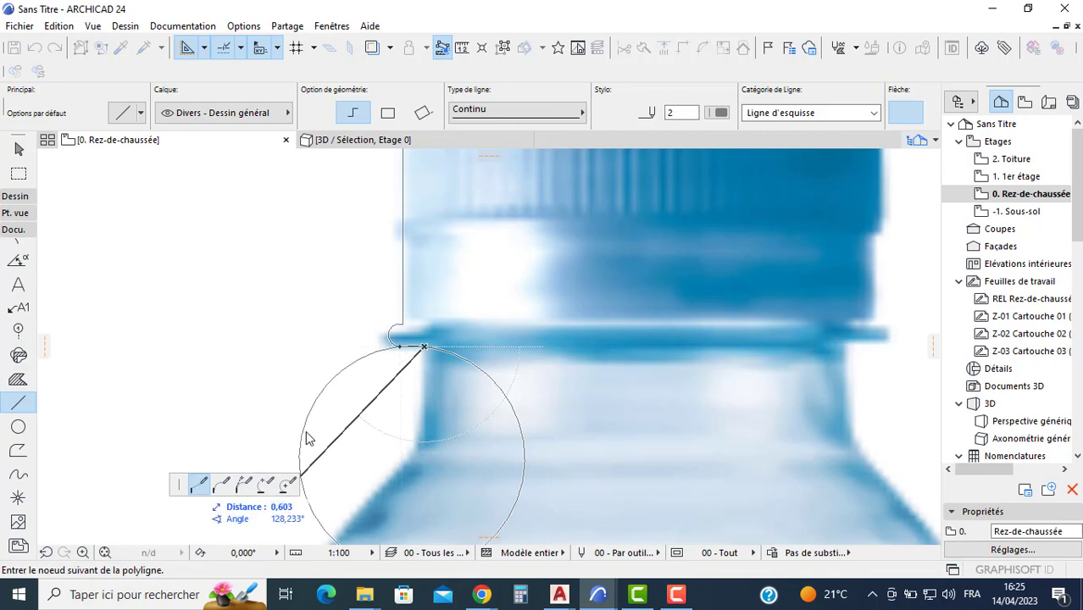
click(421, 435)
middle_drag(421, 436, 377, 305)
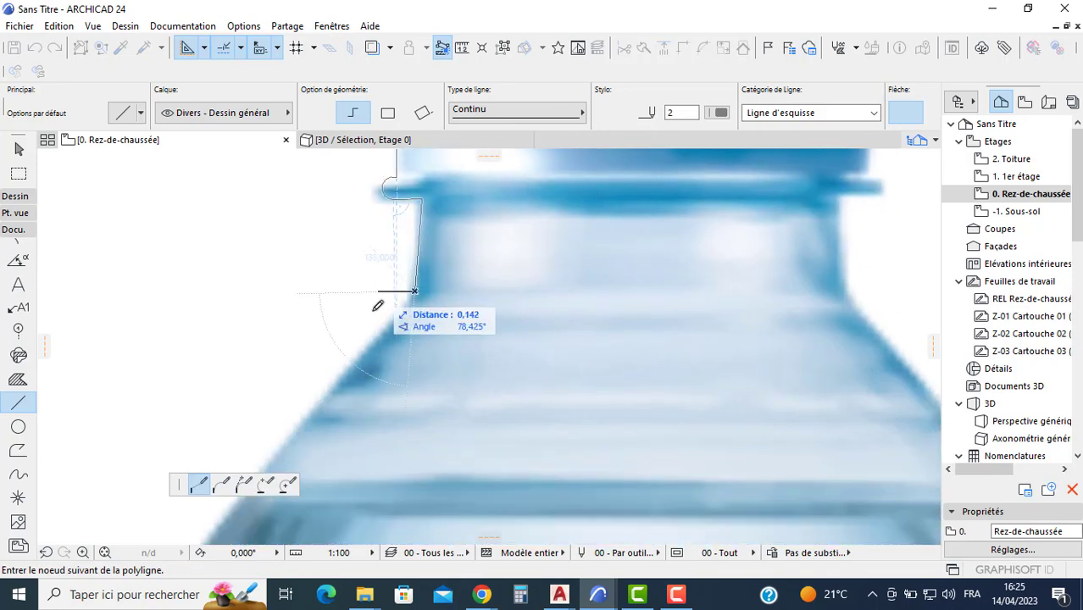
Trace the bottle's left shoulder from the neck base down to the first side notch with a three-point arc
click(264, 486)
scroll(328, 426, down, 4)
middle_drag(365, 377, 597, 246)
scroll(484, 359, down, 1)
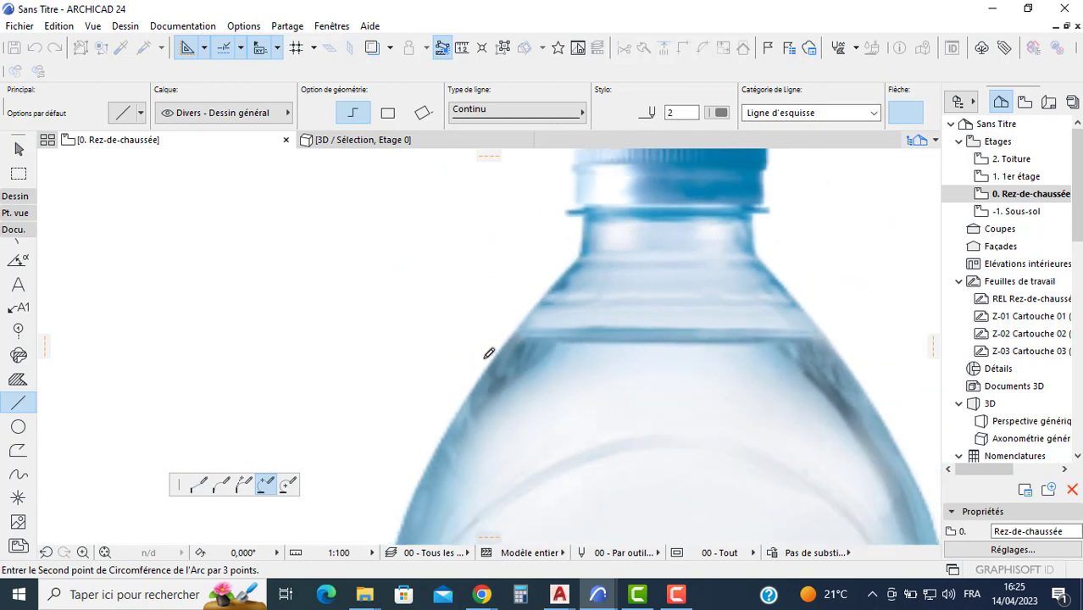
middle_drag(489, 353, 572, 260)
scroll(572, 321, down, 2)
click(547, 322)
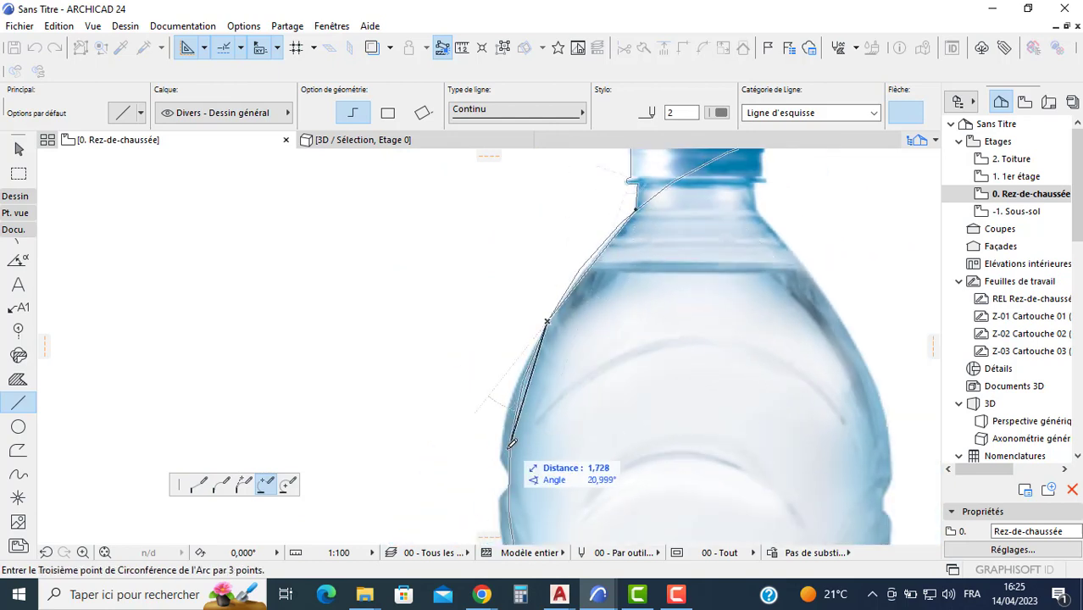
click(502, 454)
click(502, 453)
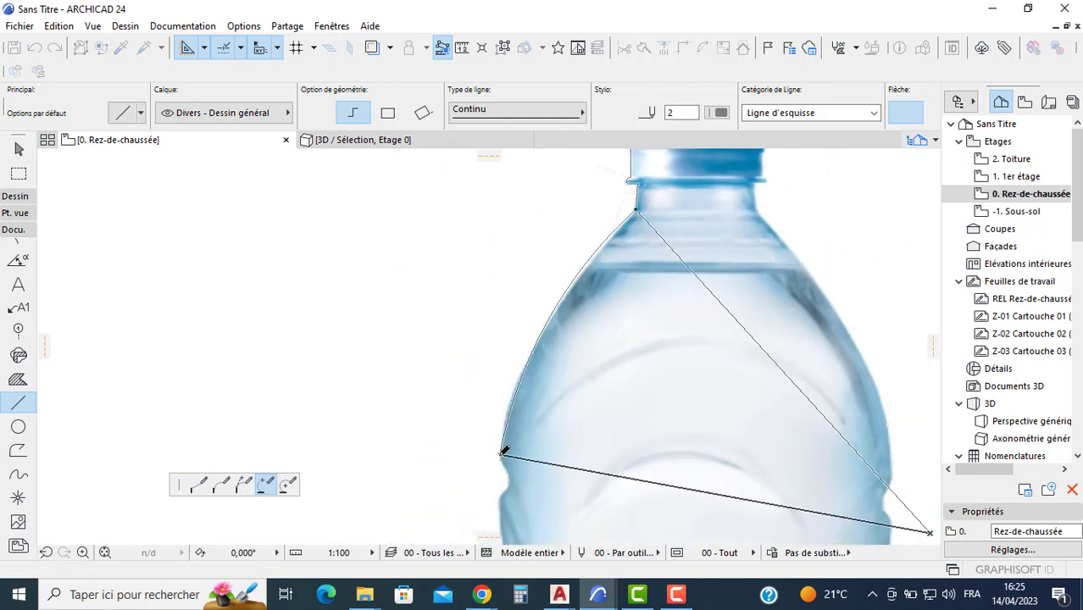
Trace the side notch and the bulging edge beneath it, down to just above the label, with two three-point arcs
middle_drag(502, 454, 502, 361)
click(509, 379)
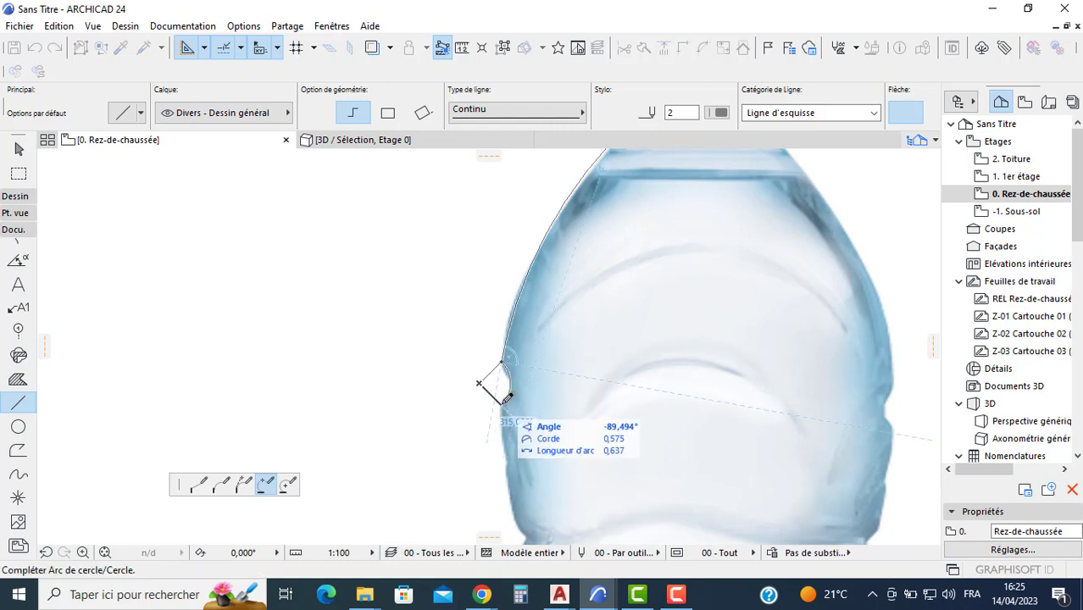
click(501, 404)
middle_drag(501, 401, 487, 229)
scroll(485, 252, down, 2)
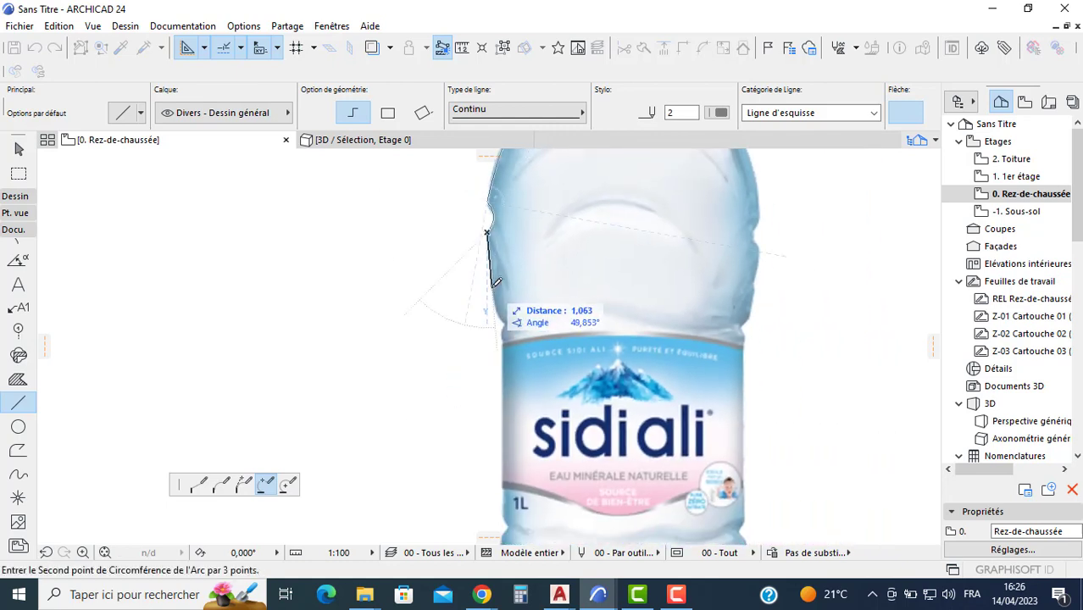
click(491, 288)
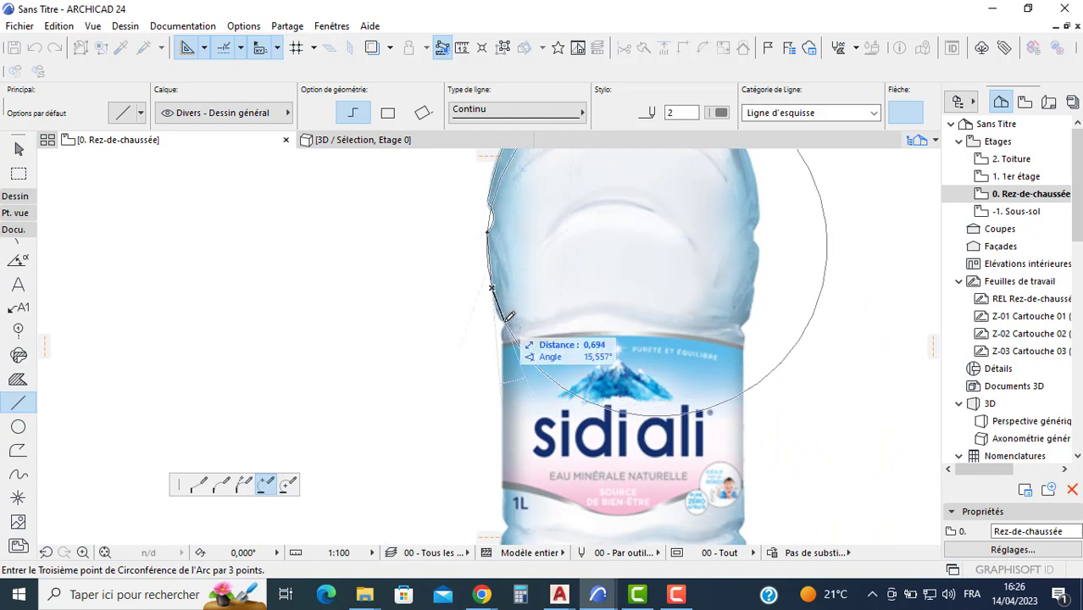
click(509, 317)
click(508, 320)
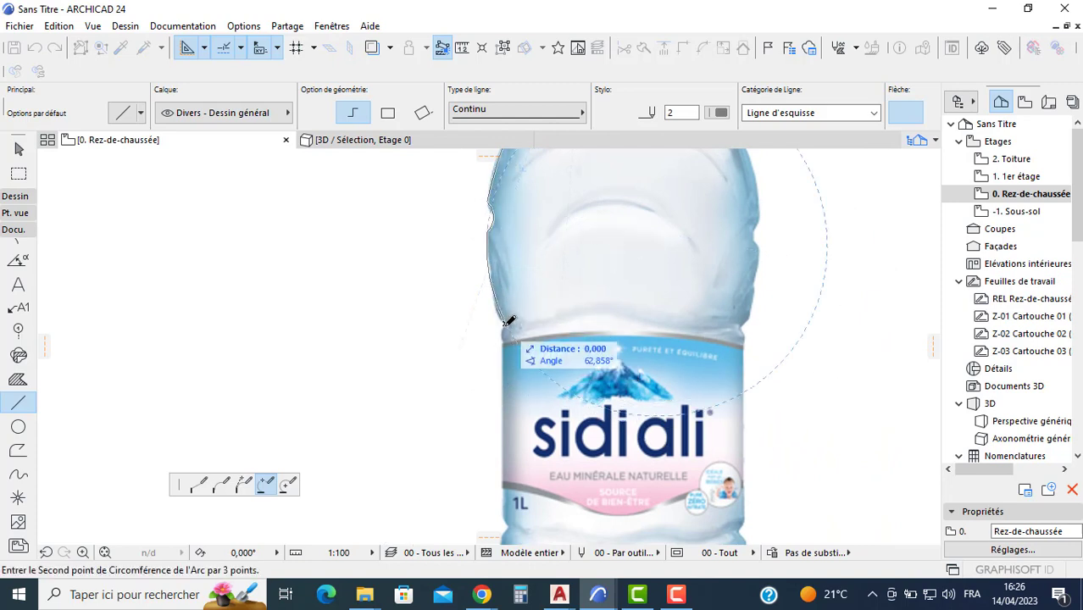
Trace the short curve just above the label with a small three-point arc and add a straight vertical segment about 3.43 long along the label's left edge
click(506, 327)
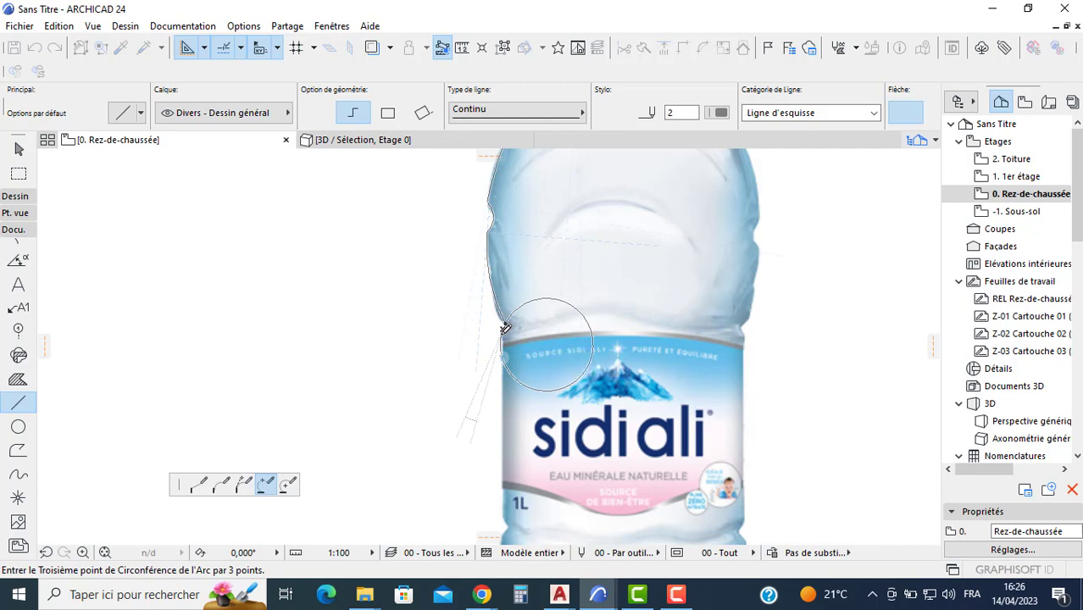
click(505, 330)
middle_drag(503, 312, 488, 216)
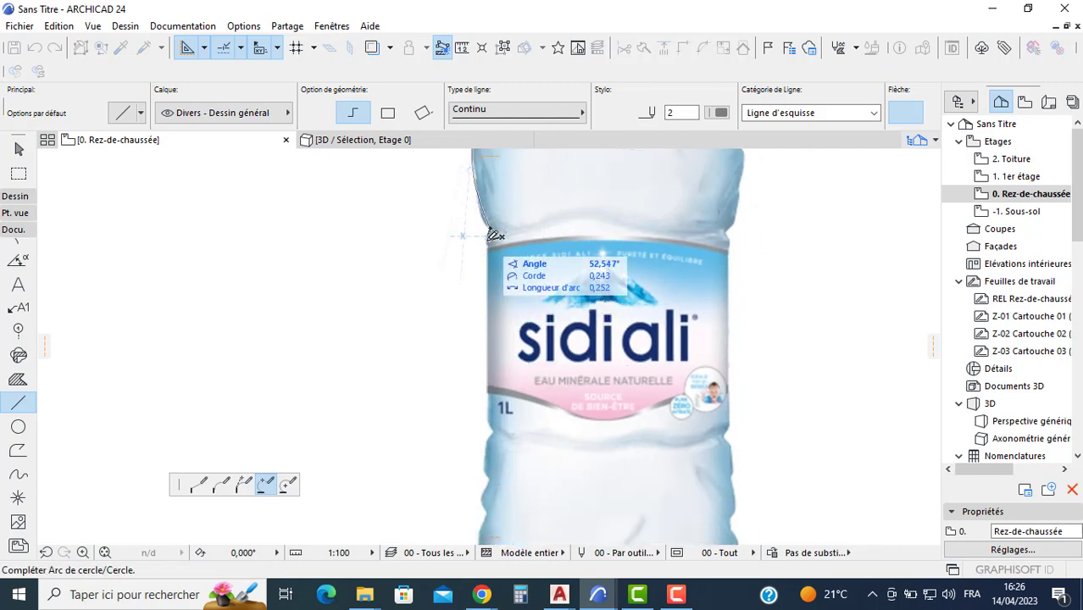
click(489, 235)
click(488, 237)
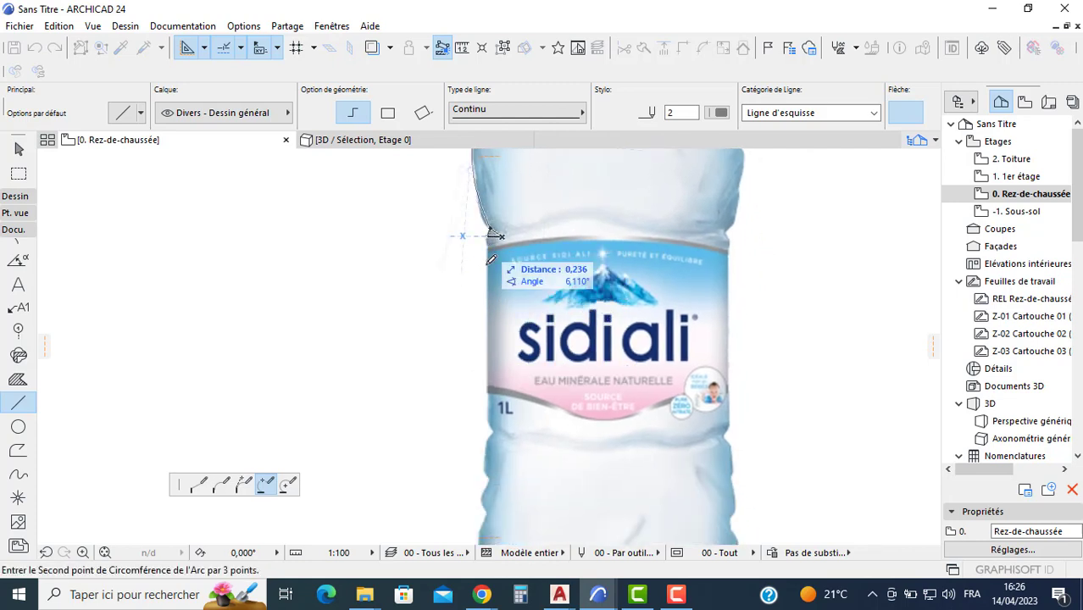
click(198, 484)
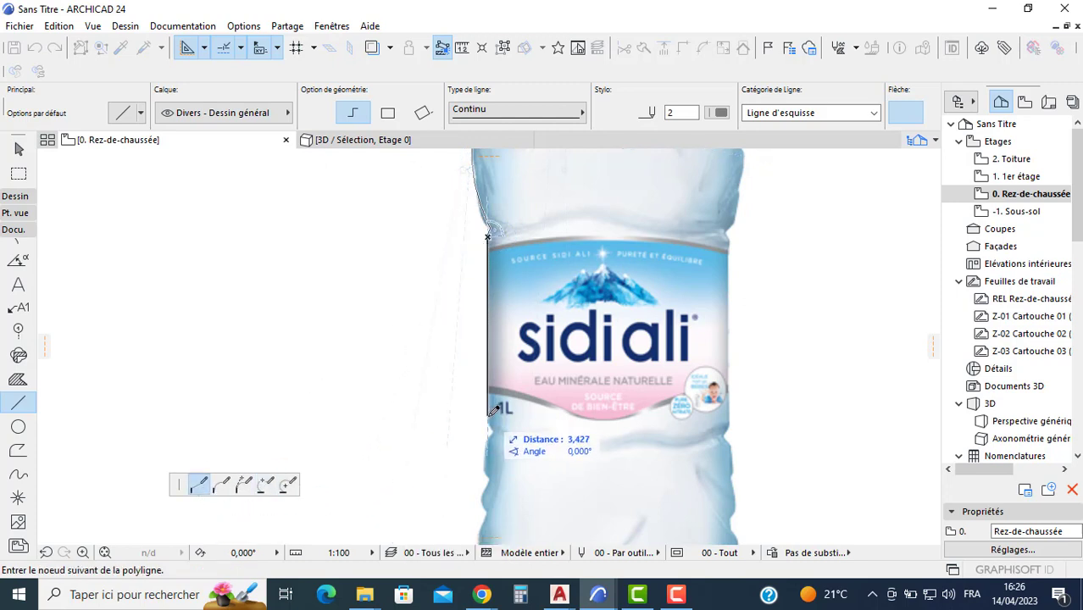
click(489, 416)
Trace the notch directly below the label and the bulge beneath it with two three-point arcs
click(265, 485)
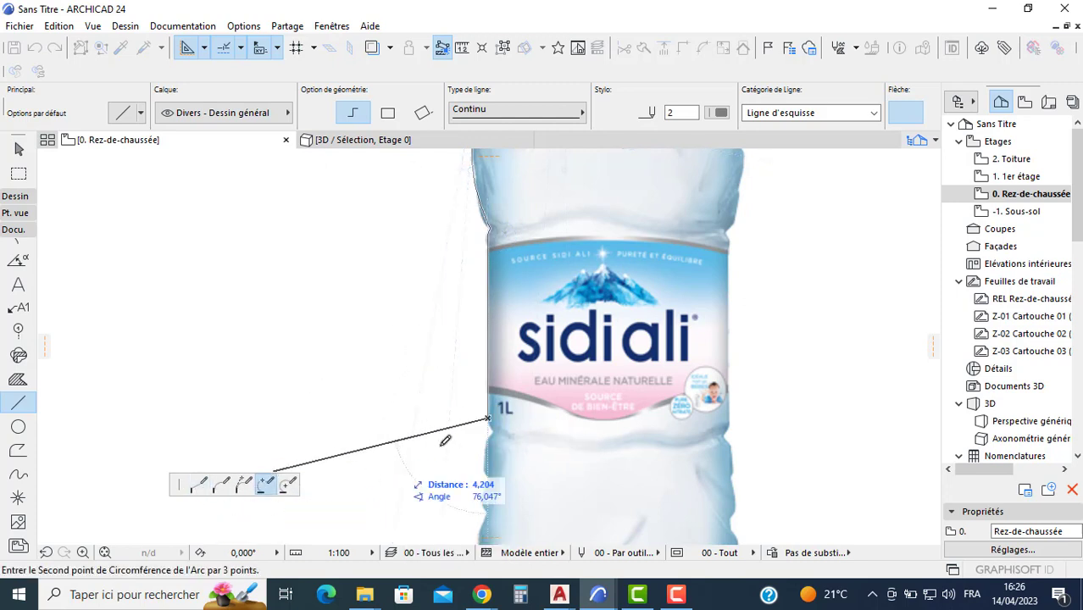
scroll(495, 417, up, 2)
click(500, 423)
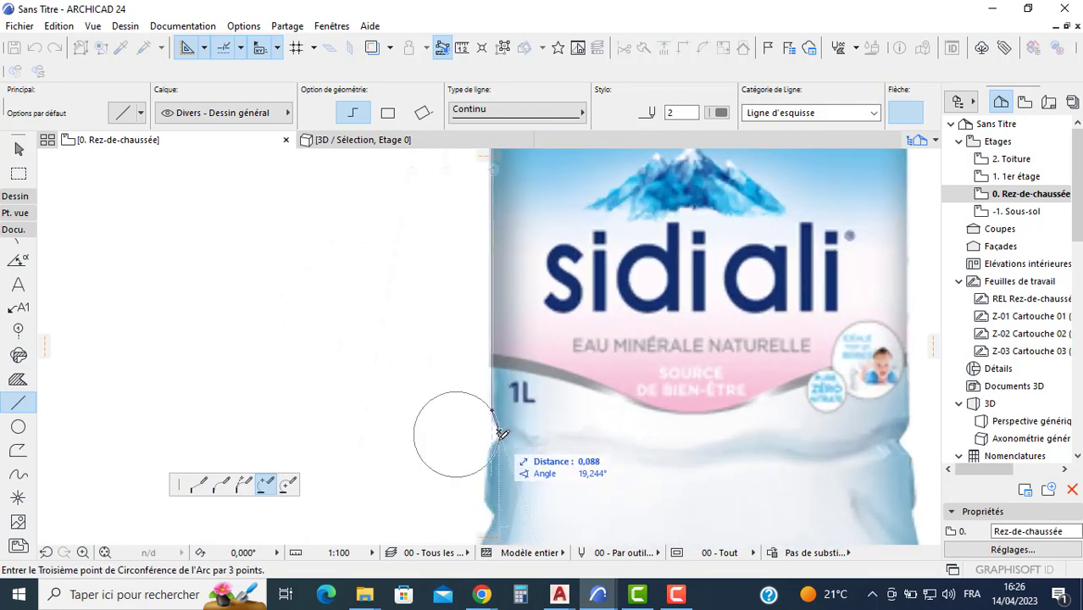
click(495, 439)
middle_drag(492, 431, 500, 297)
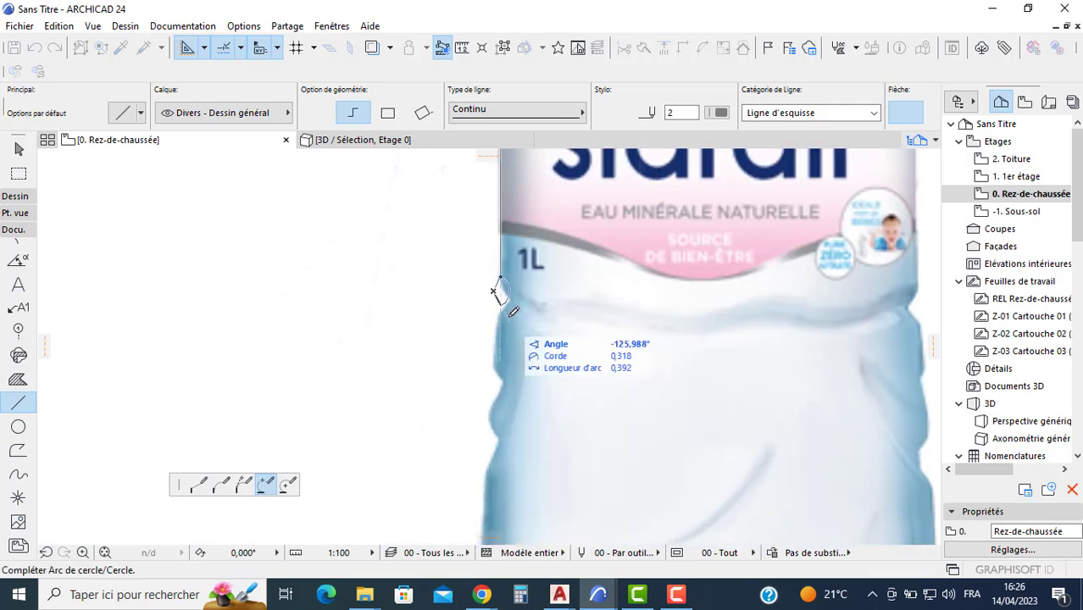
click(500, 307)
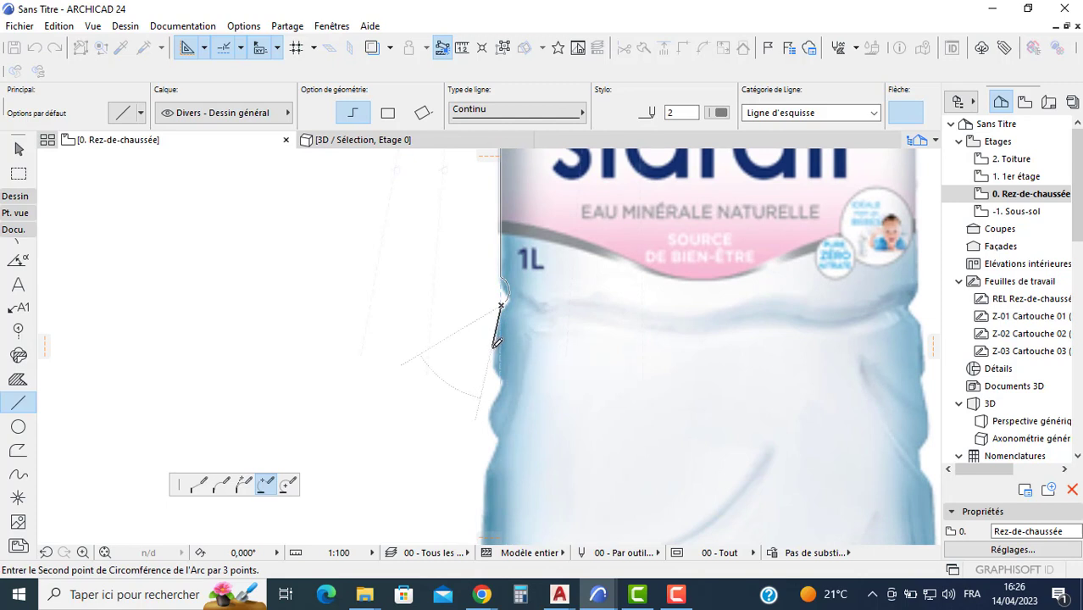
click(492, 347)
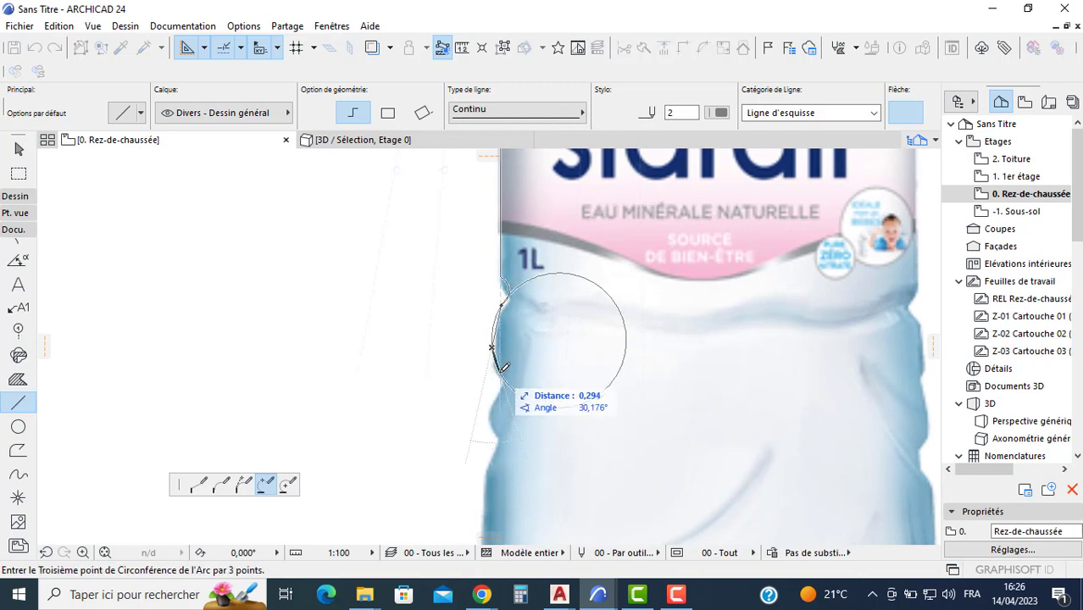
click(501, 374)
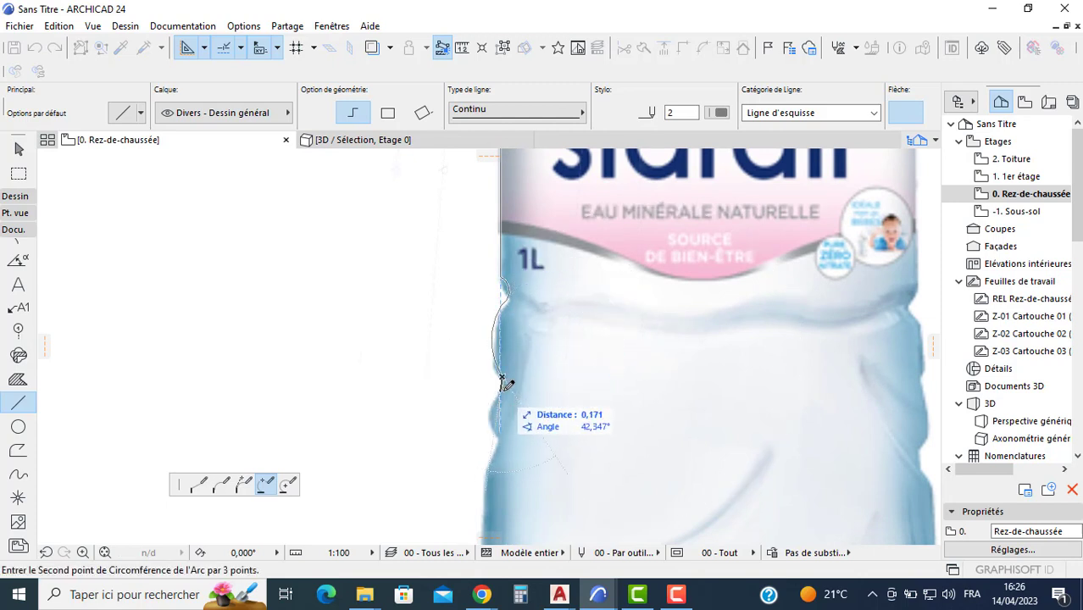
Trace the second notch below the label and the small rounded bulge under it with two three-point arcs
scroll(501, 379, up, 2)
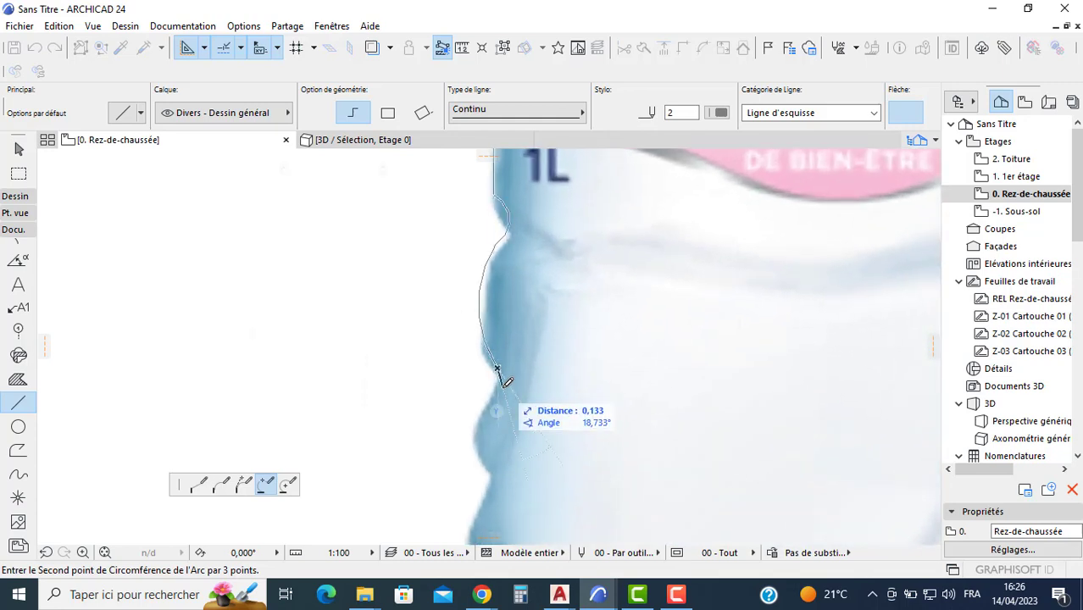
click(496, 387)
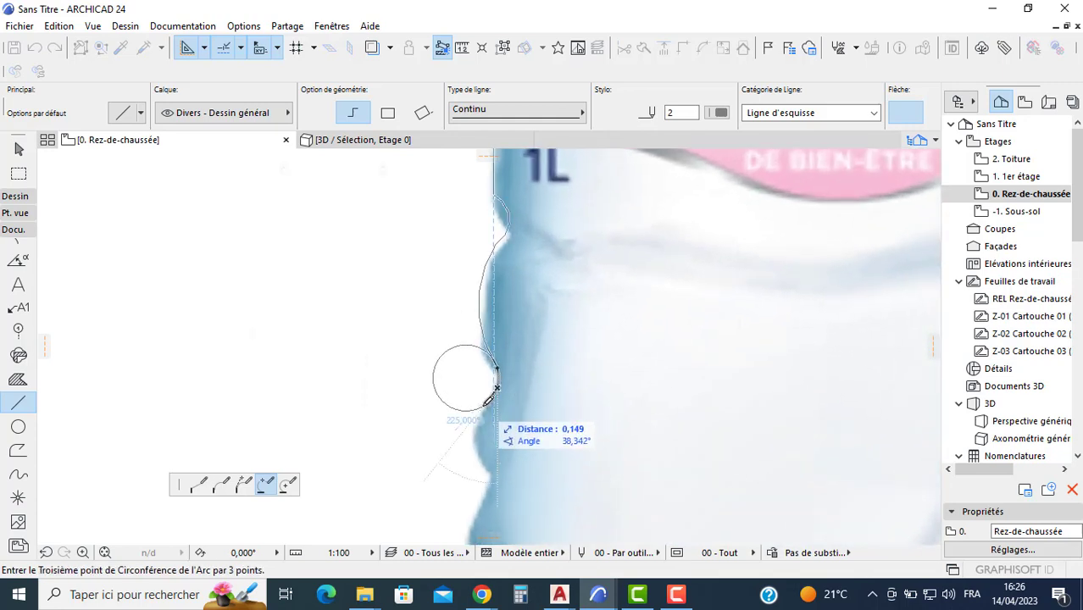
click(472, 379)
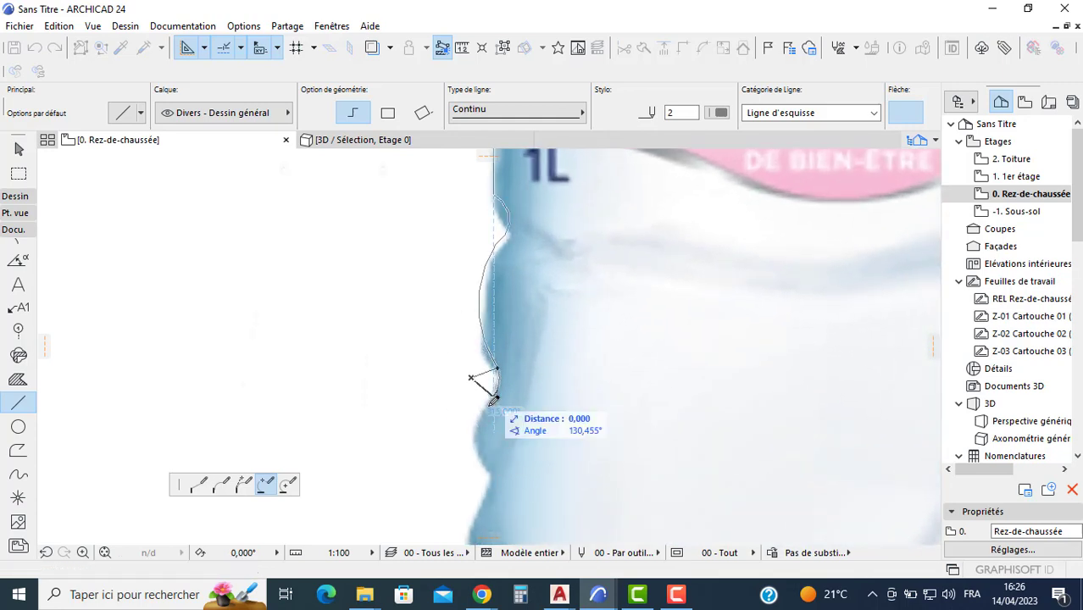
click(491, 395)
click(472, 438)
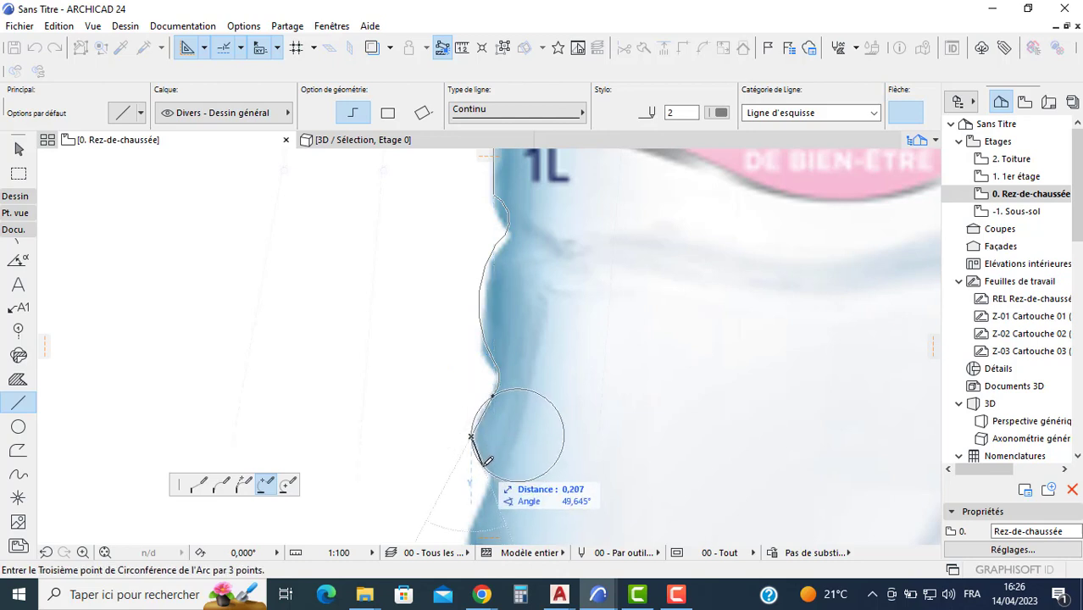
click(484, 466)
click(489, 472)
Trace the third notch with a small three-point arc and add a short slanted straight segment out to the lower body's edge
middle_drag(489, 473, 464, 312)
click(465, 318)
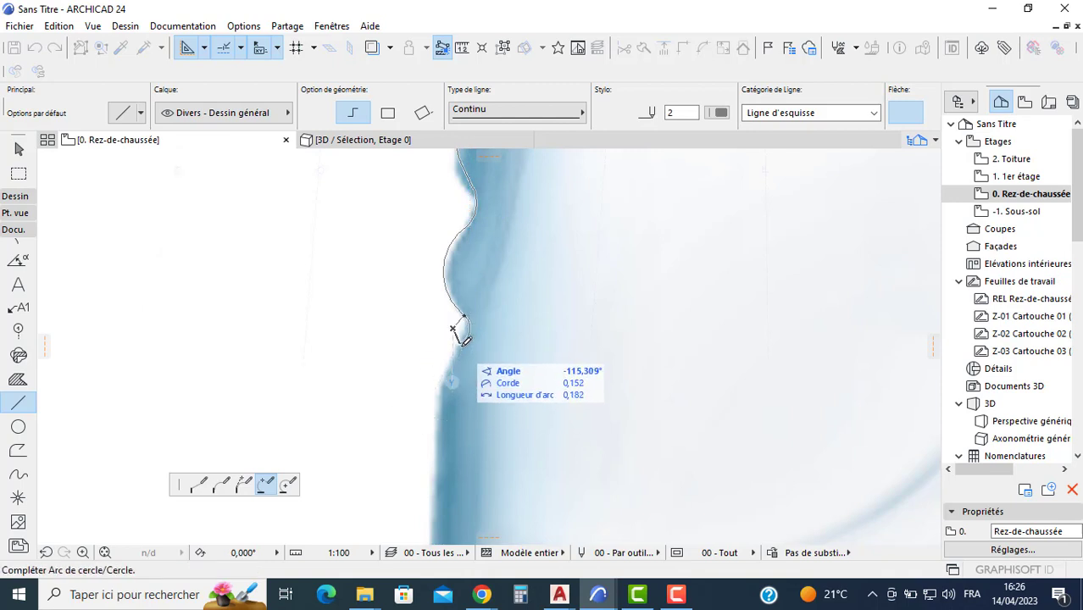
click(464, 340)
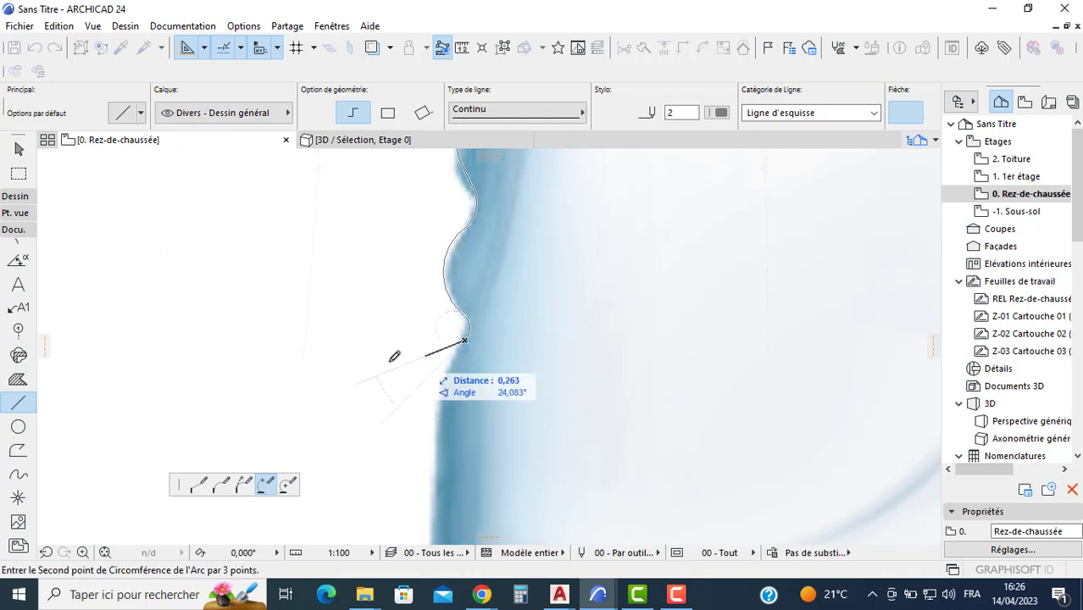
click(198, 488)
middle_drag(454, 346, 462, 312)
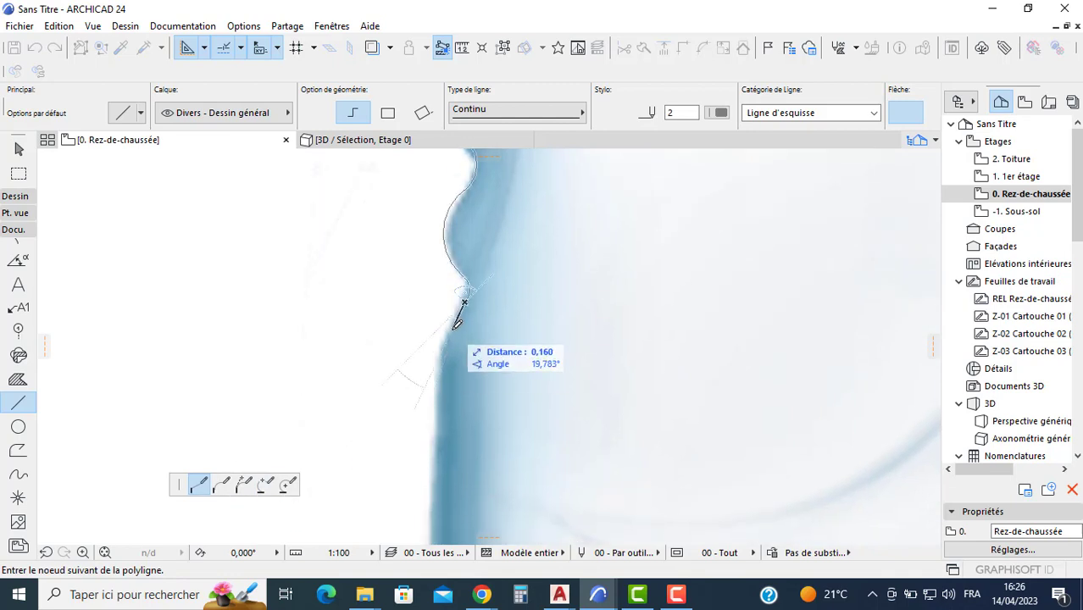
scroll(438, 360, down, 4)
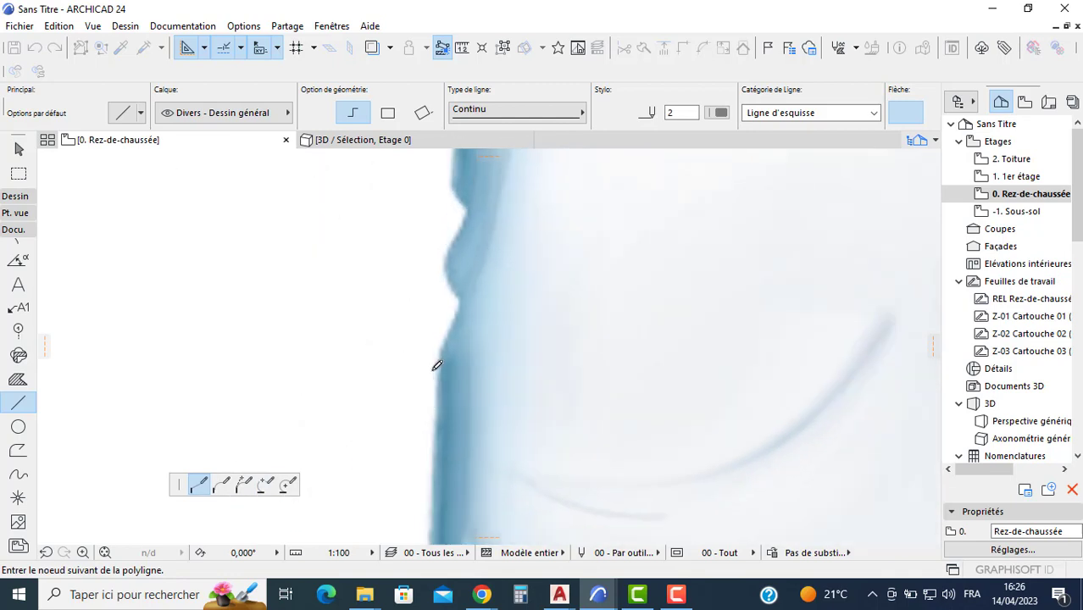
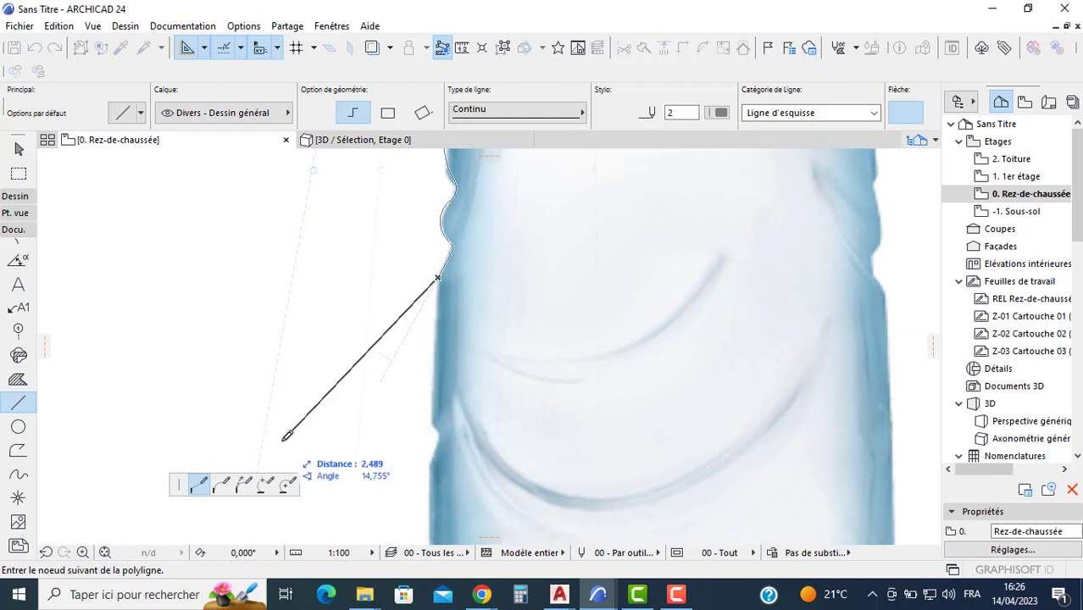
Trace the lower body's nearly straight left edge down to the next side notch with a long, shallow three-point arc
click(262, 485)
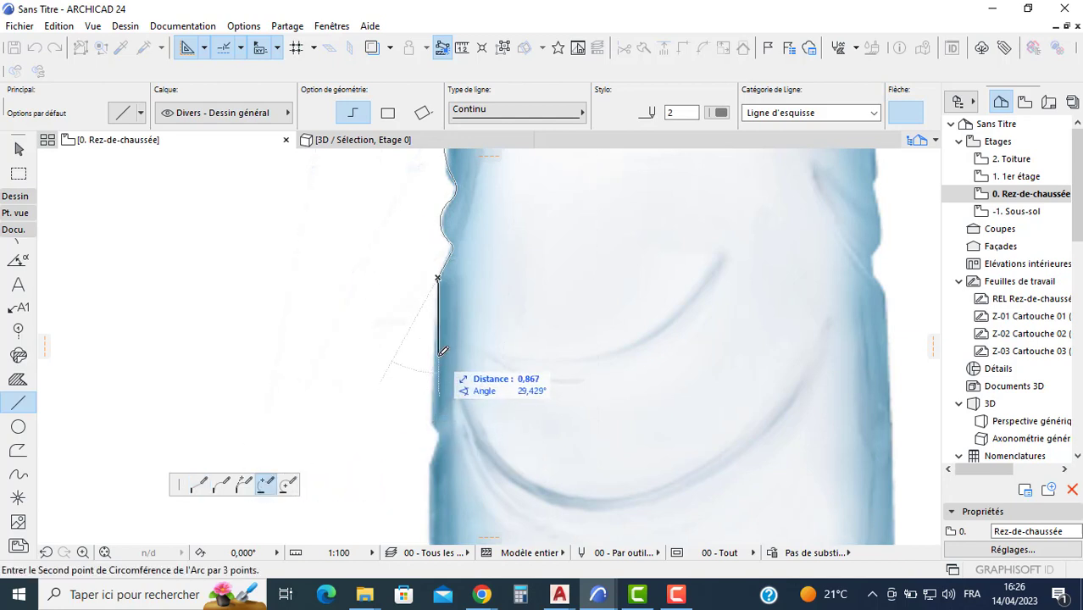
click(438, 356)
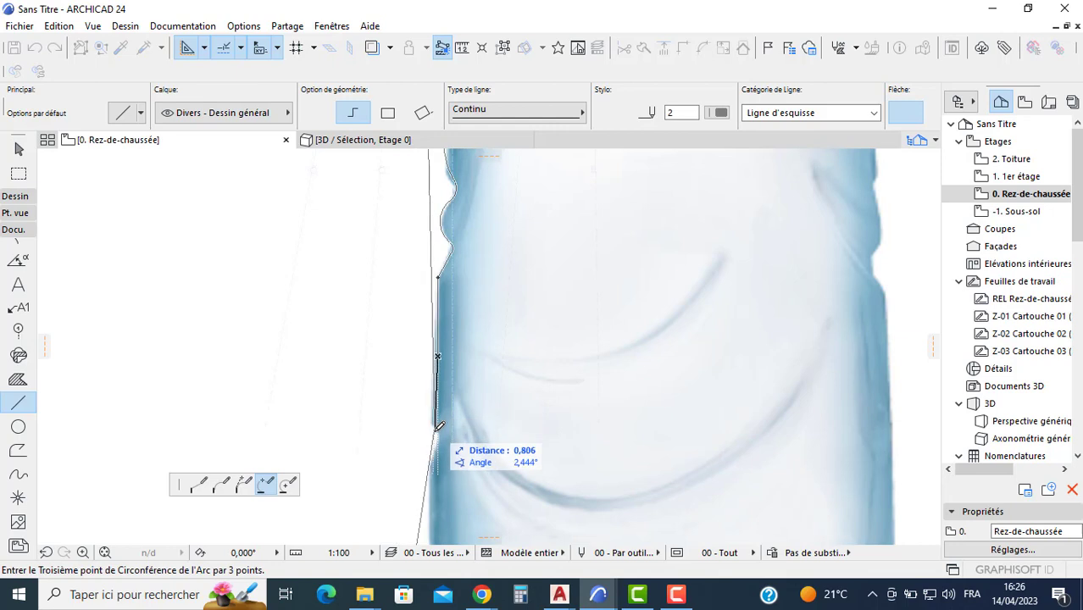
click(436, 427)
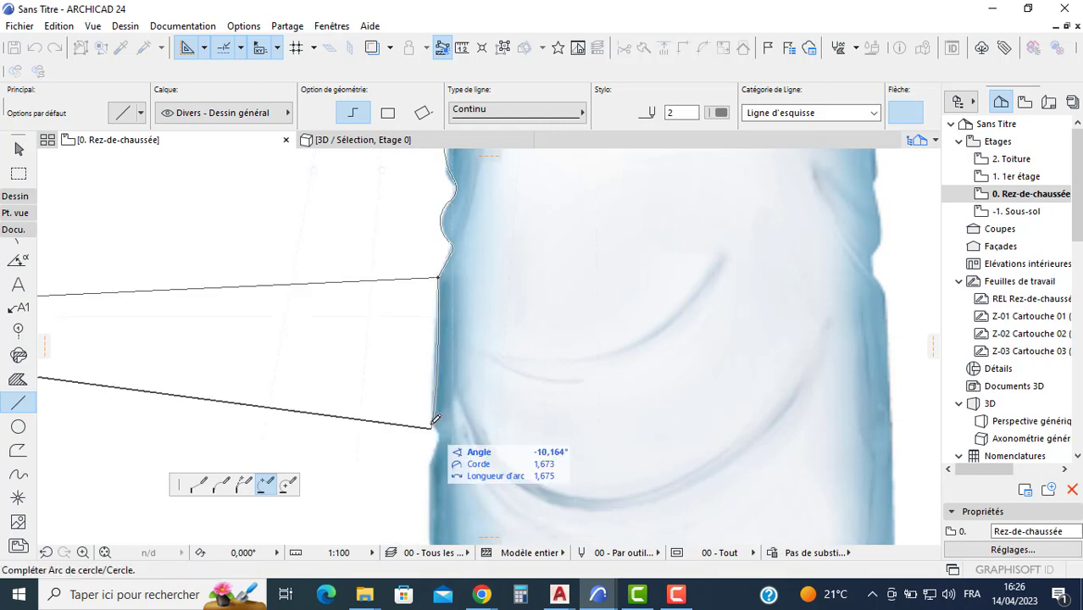
middle_drag(435, 428, 429, 366)
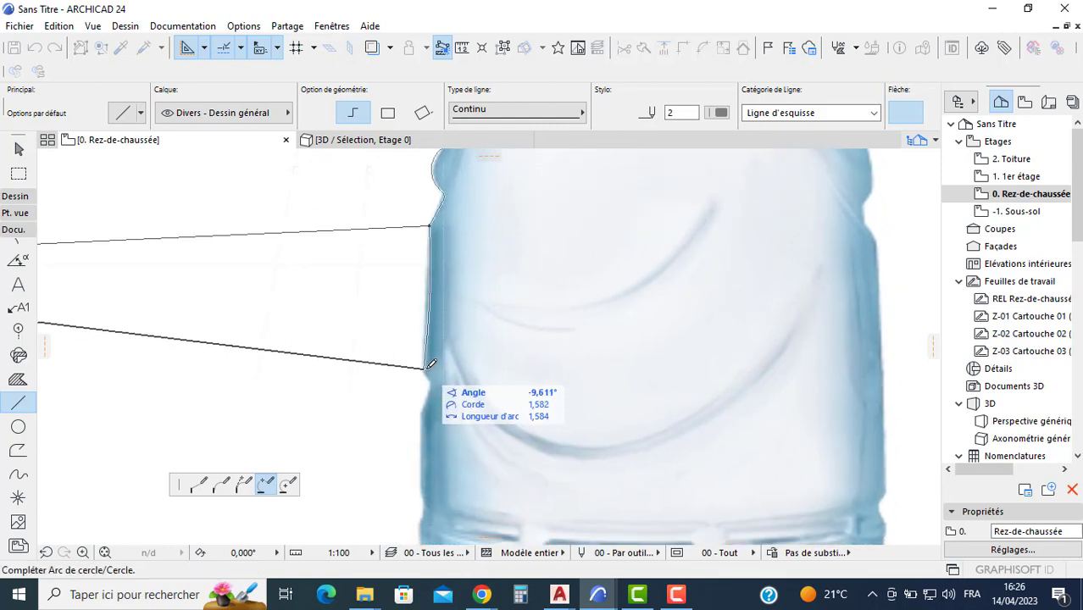
click(425, 364)
Trace the lower body's side notch inward and back out with two small three-point arcs
click(424, 374)
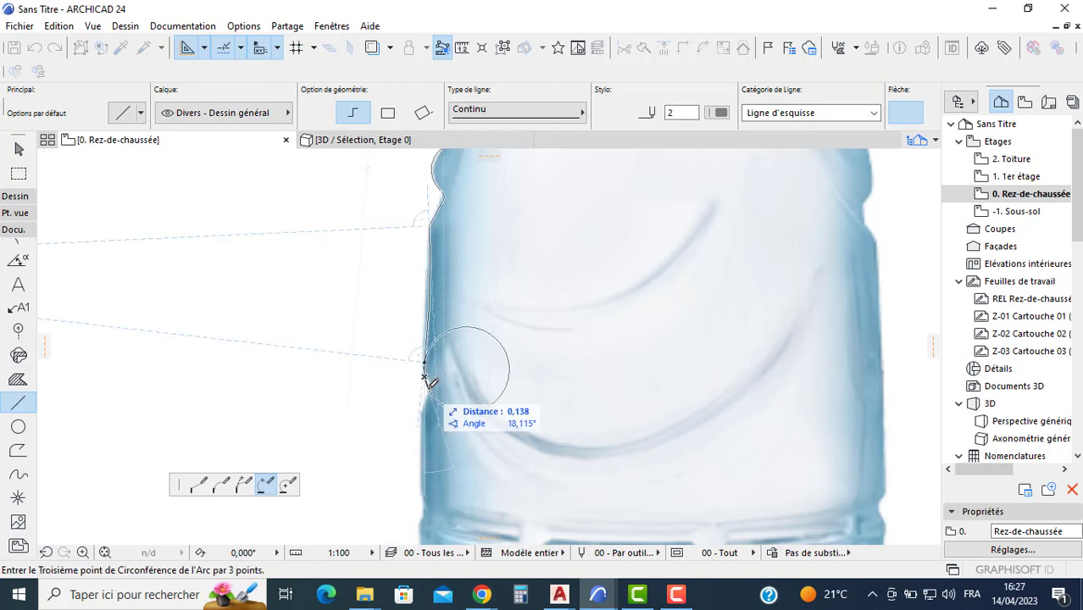
scroll(431, 383, up, 2)
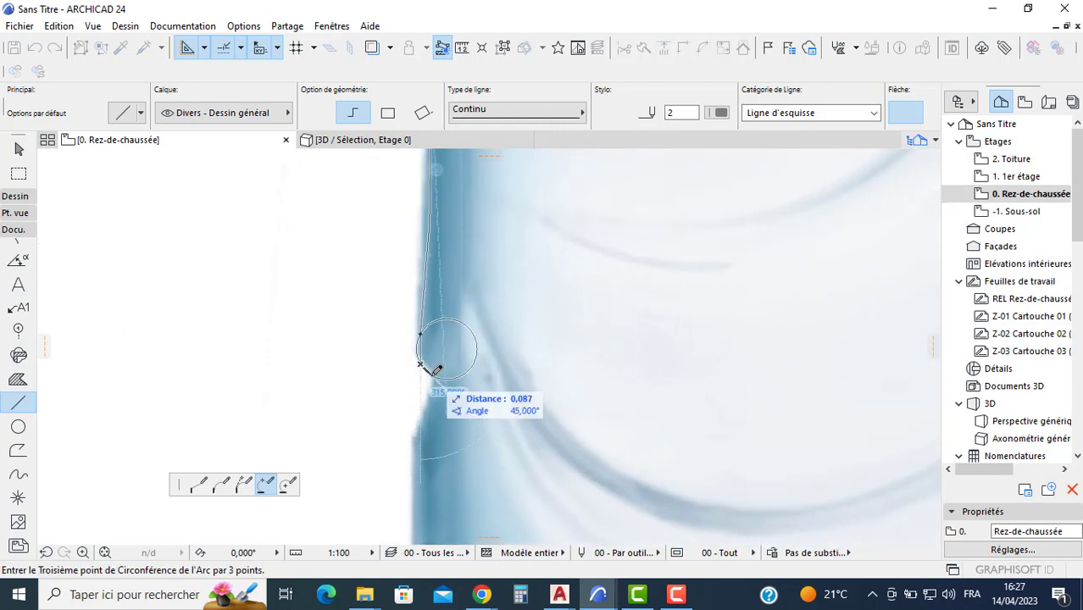
click(431, 375)
click(431, 376)
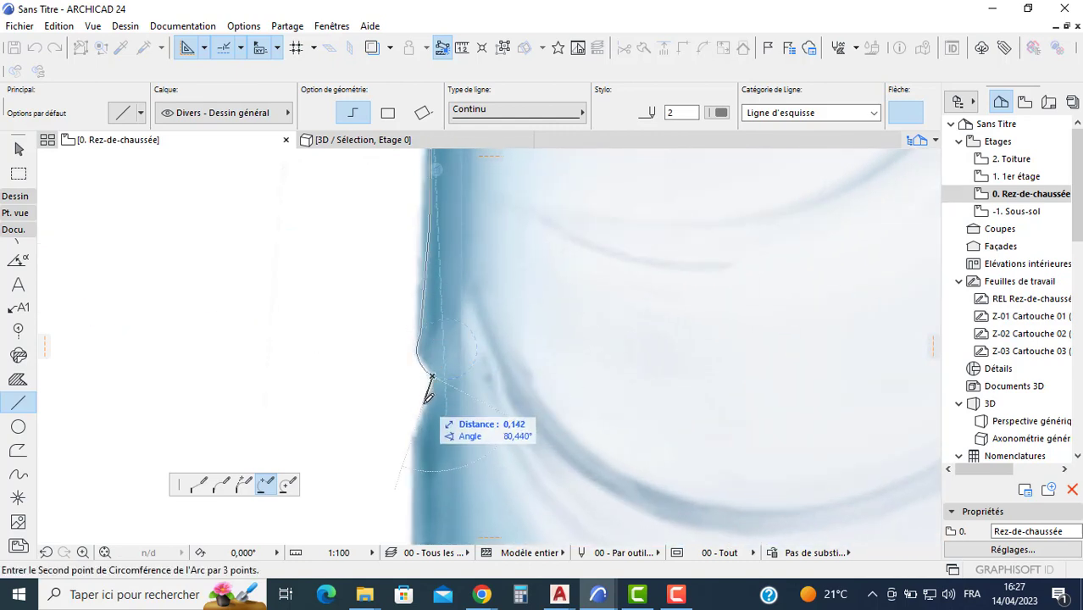
click(421, 408)
click(416, 428)
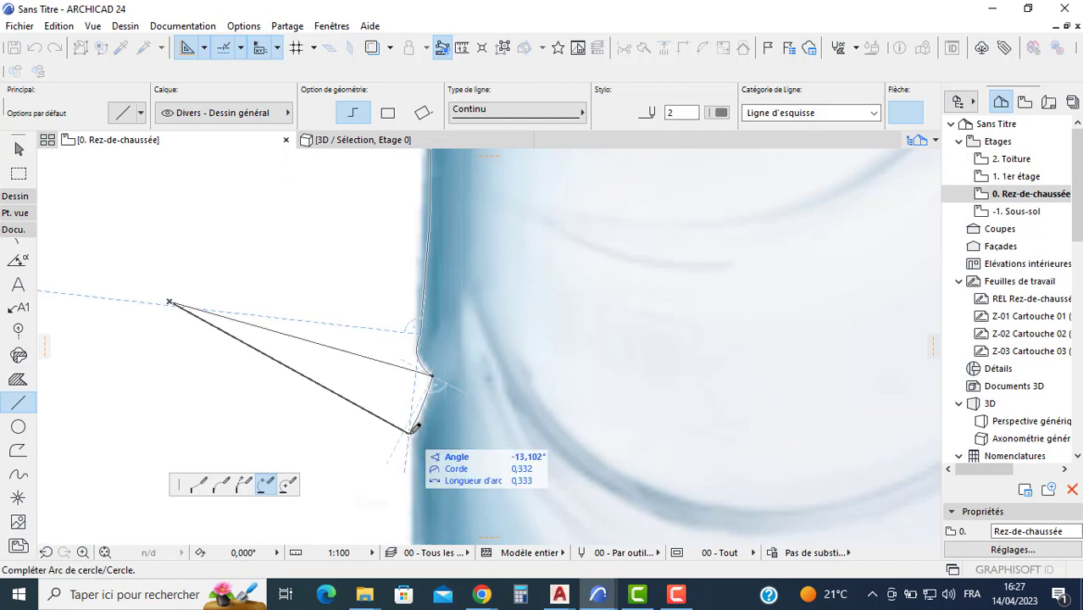
click(413, 424)
click(414, 423)
Trace the left edge from the side notch down to the groove above the base with a shallow three-point arc about 1.09 long
middle_drag(399, 437, 416, 330)
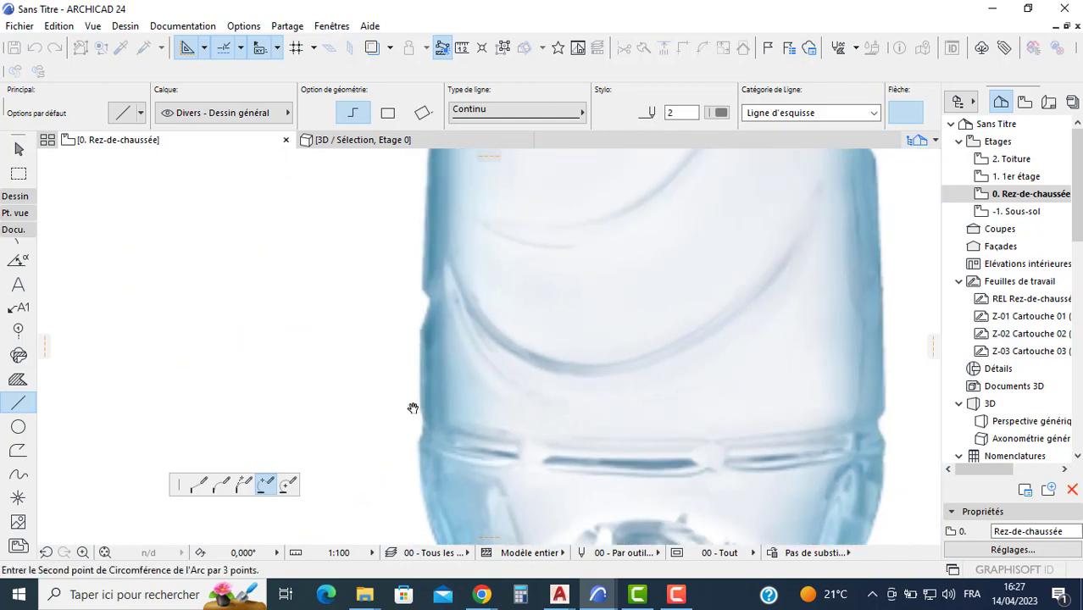
middle_drag(411, 406, 424, 329)
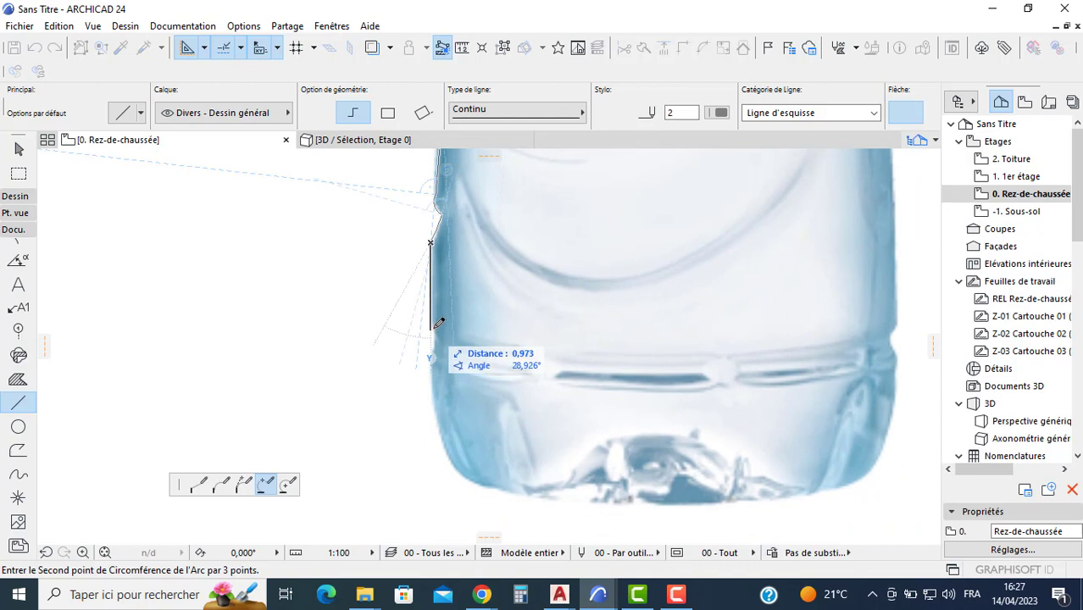
click(435, 323)
click(435, 331)
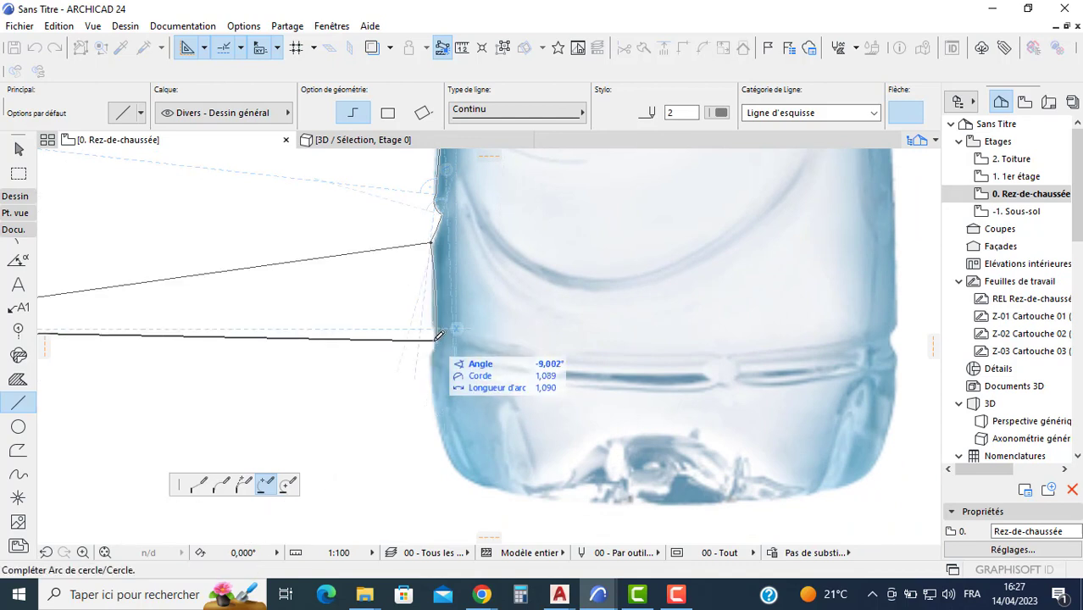
click(435, 337)
Trace the left edge beside the base groove with a short three-point arc and the bottle's rounded lower corner with another about 1.19 long
click(435, 343)
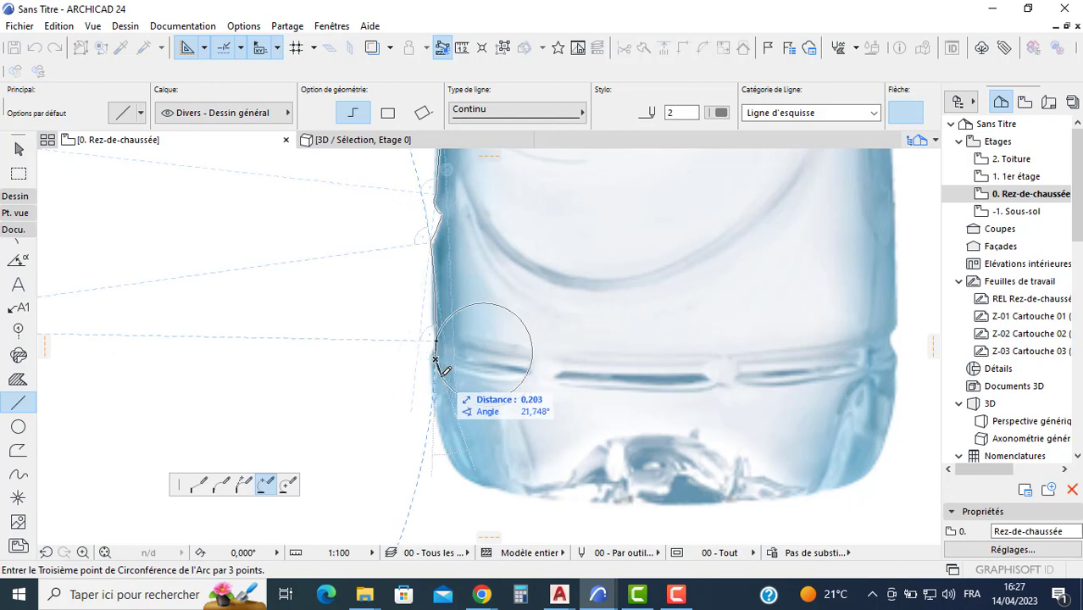
click(438, 373)
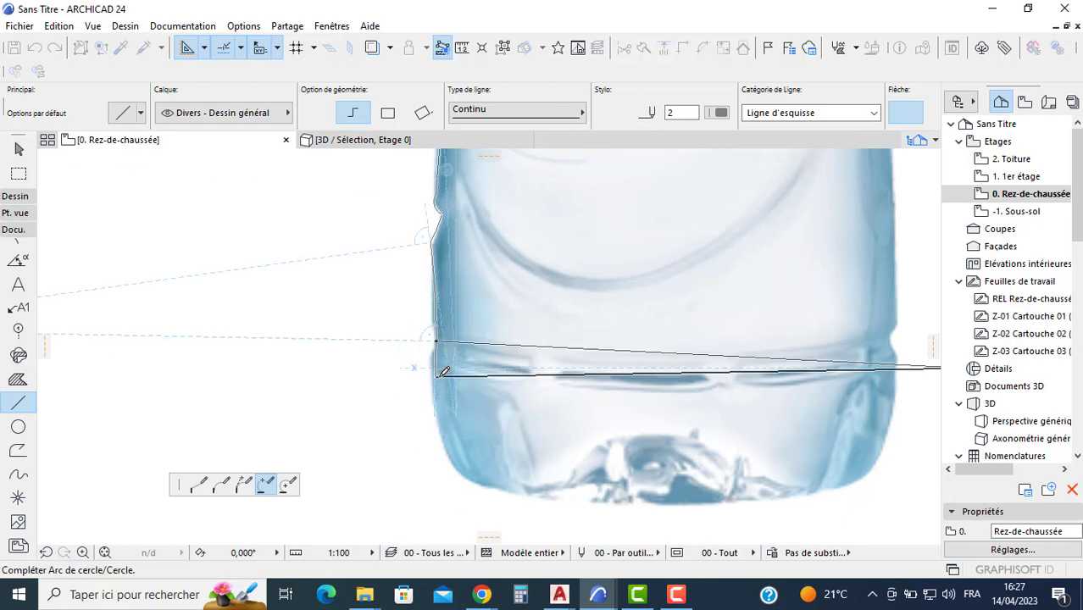
click(436, 375)
click(441, 448)
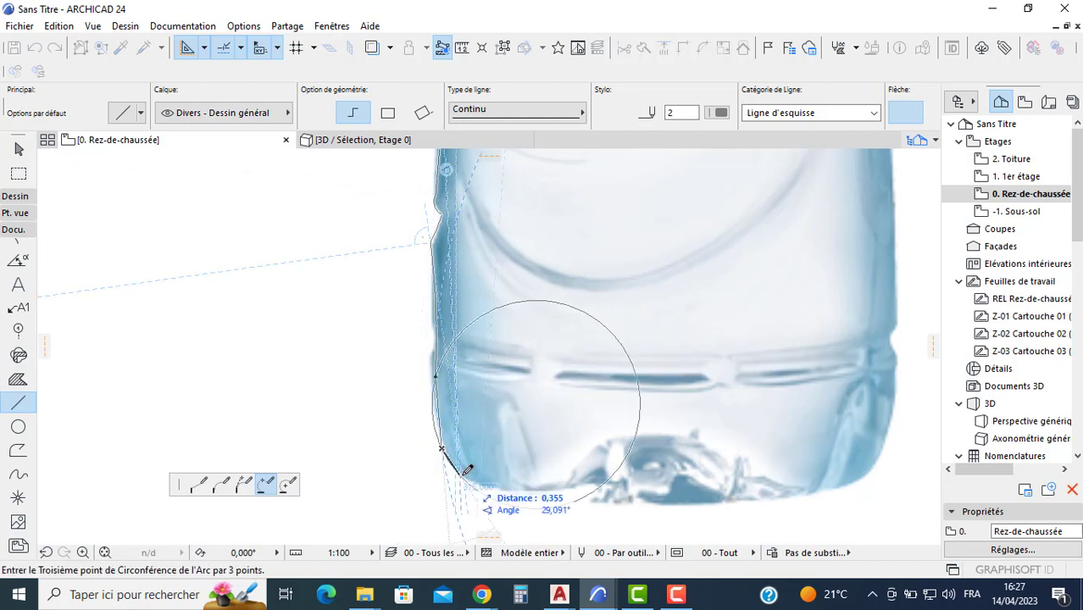
click(464, 473)
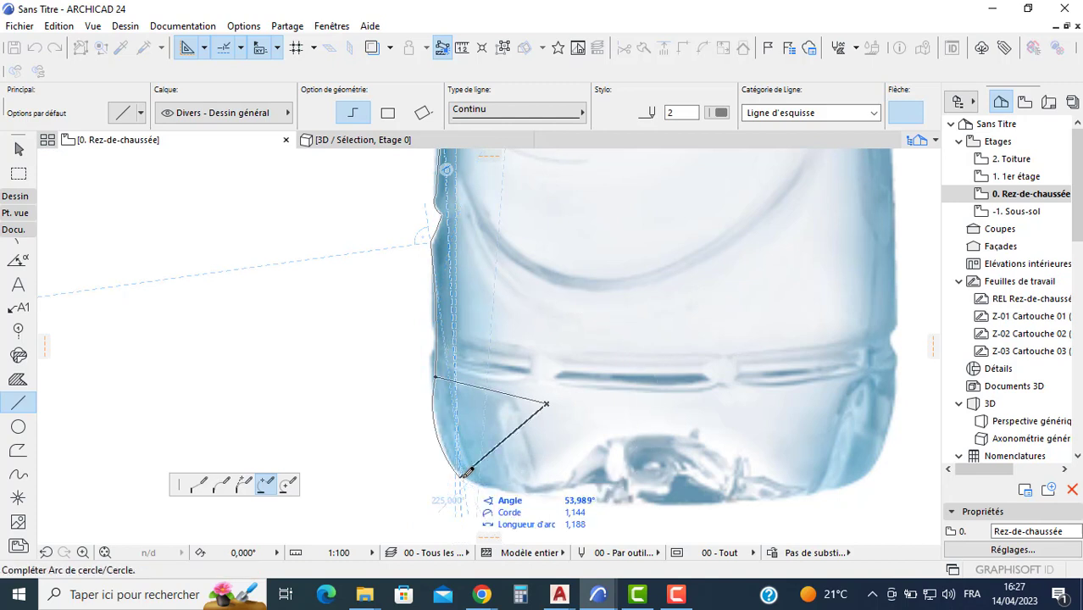
click(460, 477)
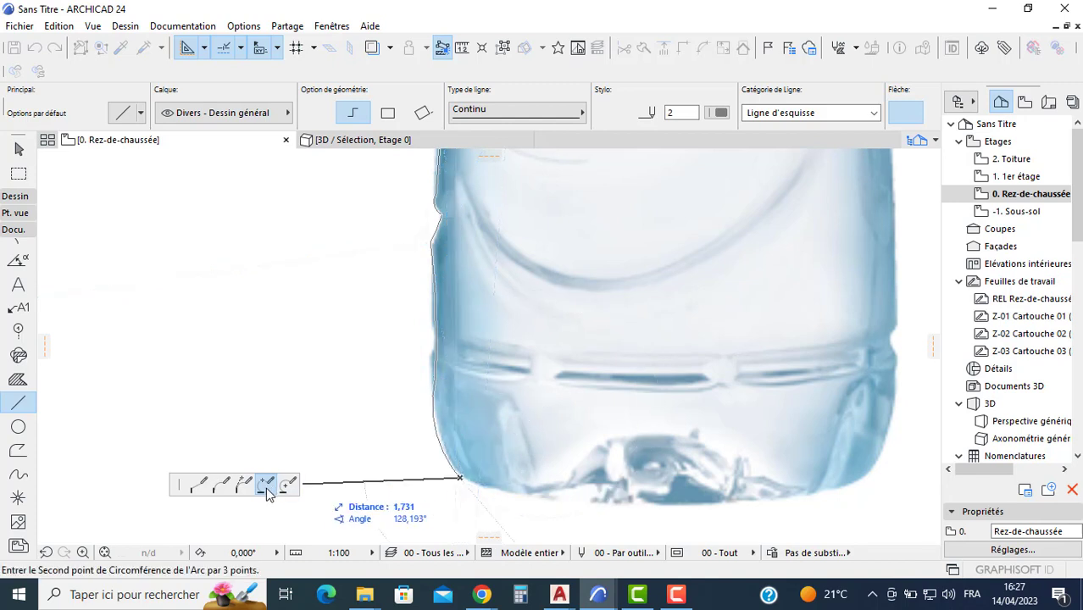
Draw the bottle's base as a straight horizontal segment from the lower rounded corner and finish the polyline
click(200, 487)
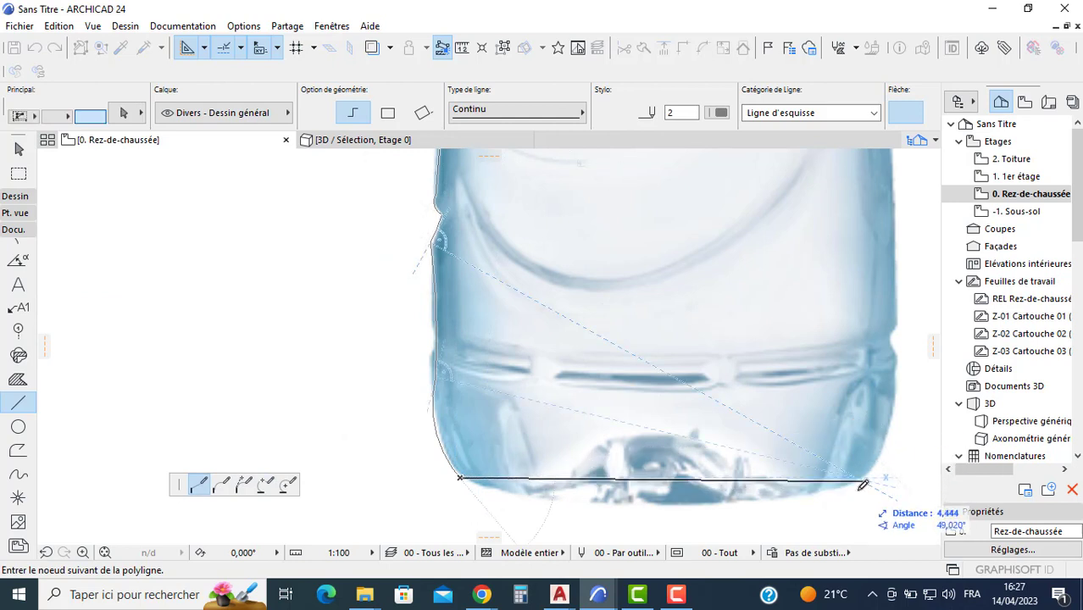
double_click(902, 478)
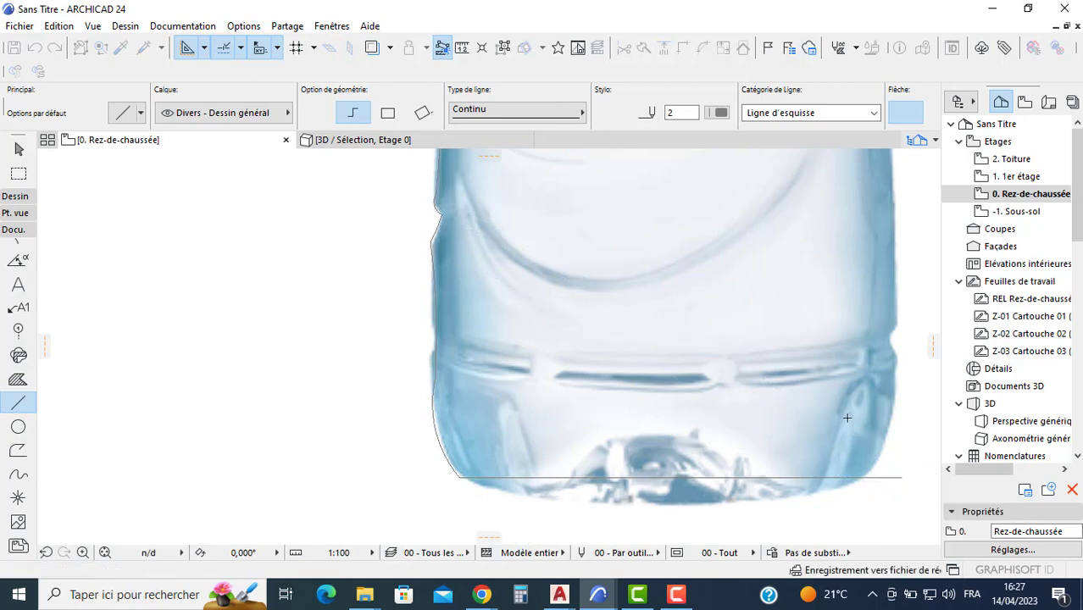
scroll(818, 390, down, 5)
key(Escape)
Delete the placed sidi-ali-pack-6x1l (1) reference image, leaving only the traced profile
click(781, 298)
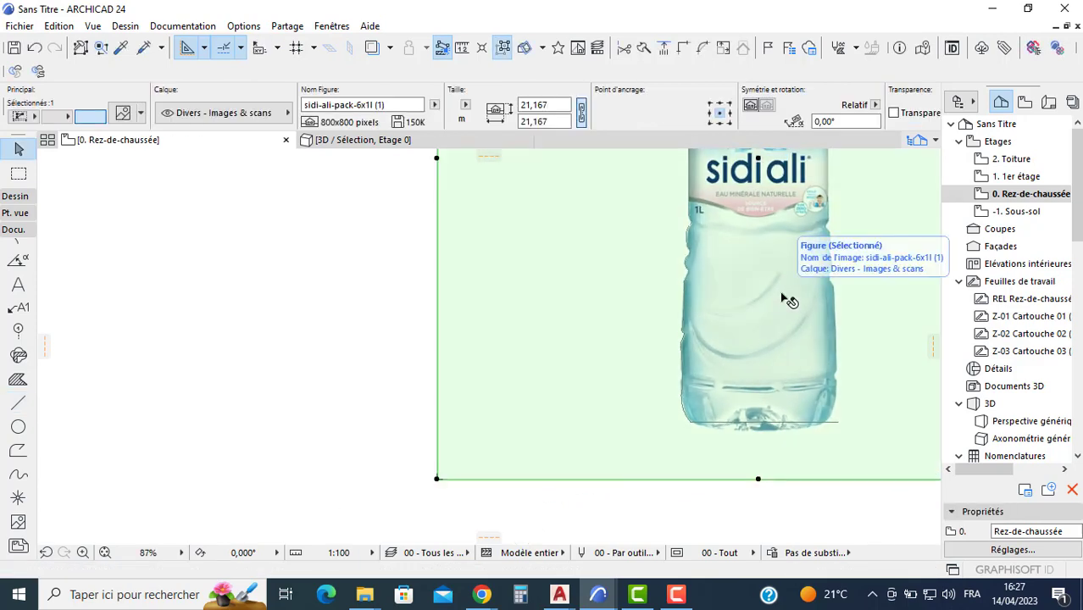
scroll(785, 298, down, 5)
key(Delete)
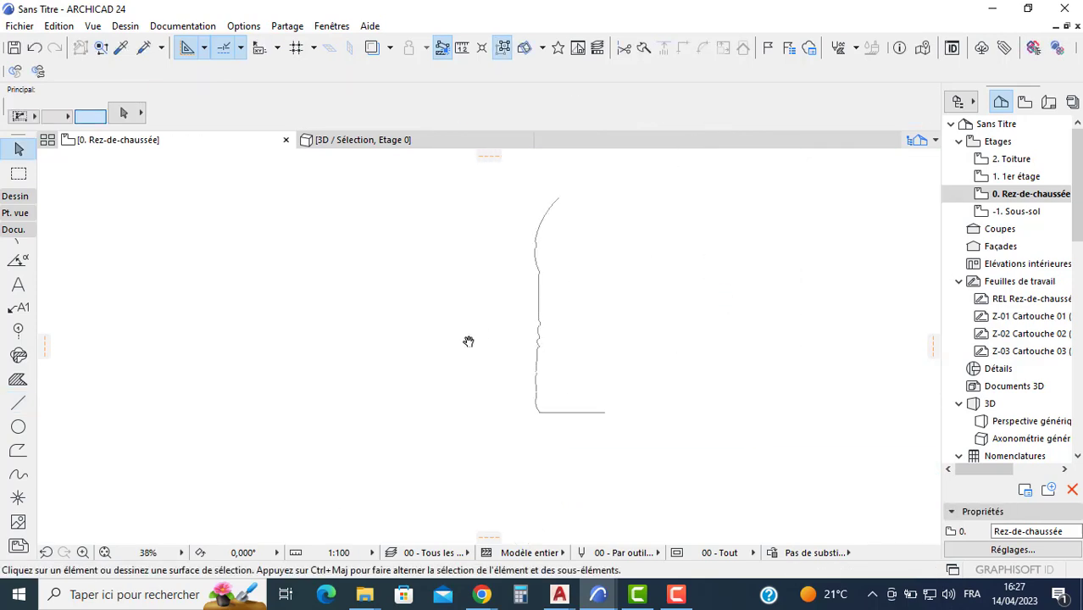
Draw a horizontal line about 1.32 long inward from the upper end of the bottle's neck
scroll(536, 201, up, 4)
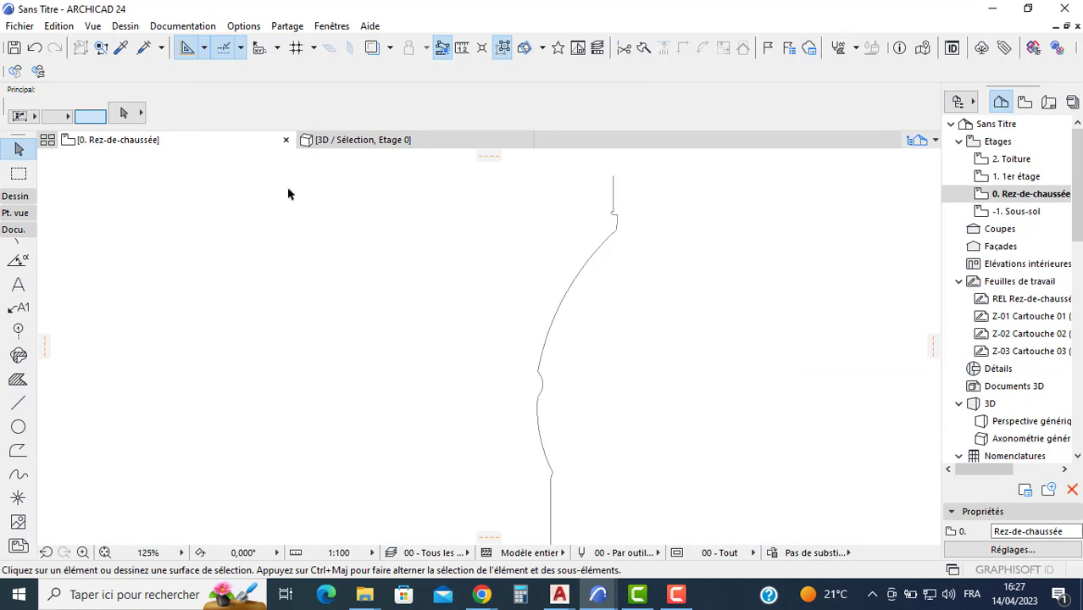
click(19, 404)
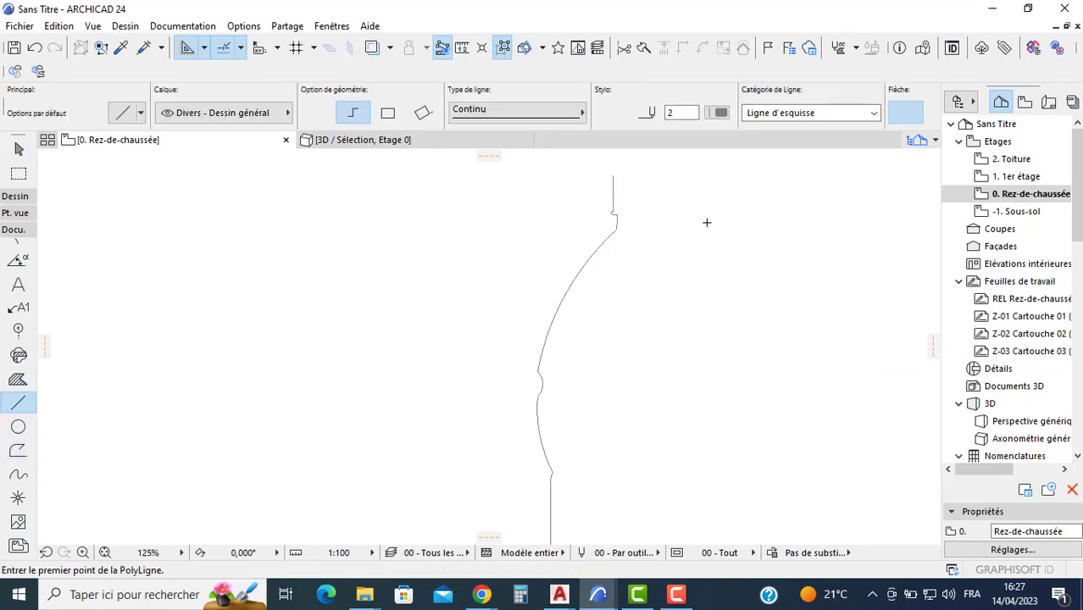
click(612, 175)
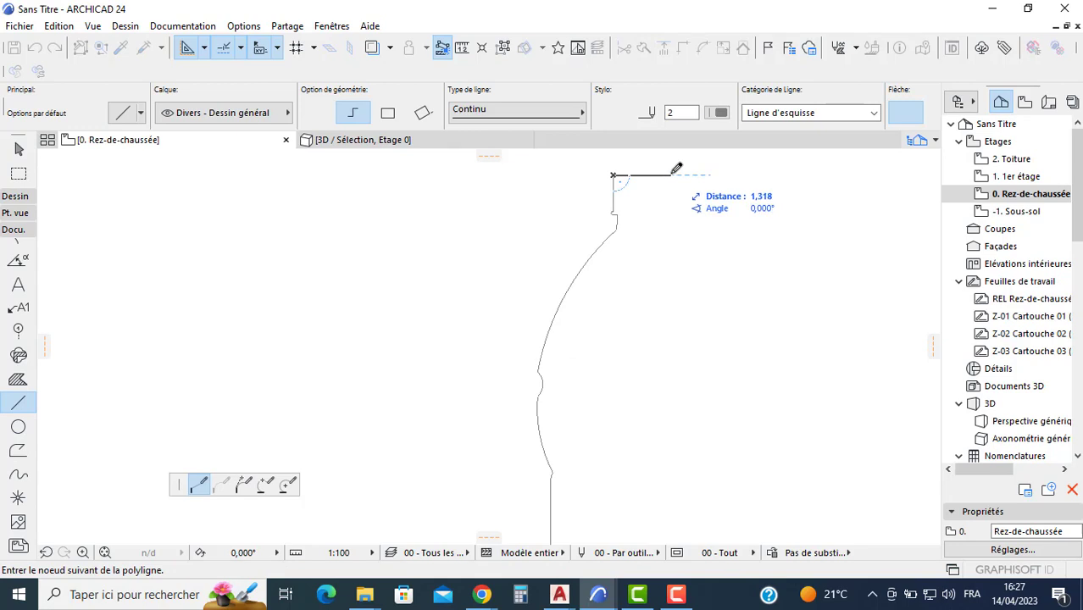
double_click(672, 175)
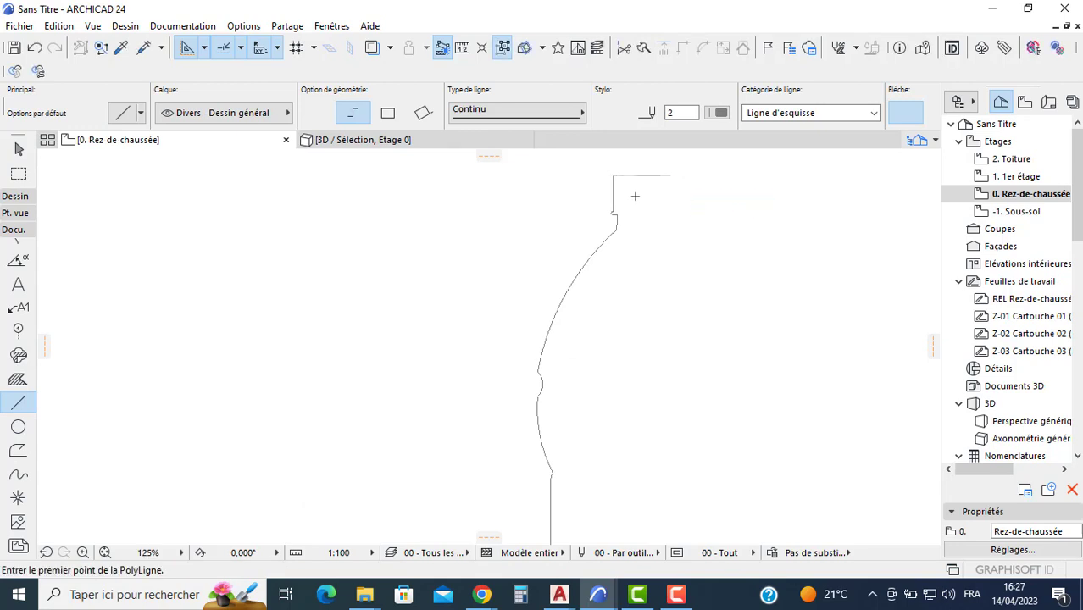
key(Escape)
Copy all the traced side-profile segments a short distance horizontally inward to form the bottle's inner wall
click(640, 194)
scroll(560, 343, down, 4)
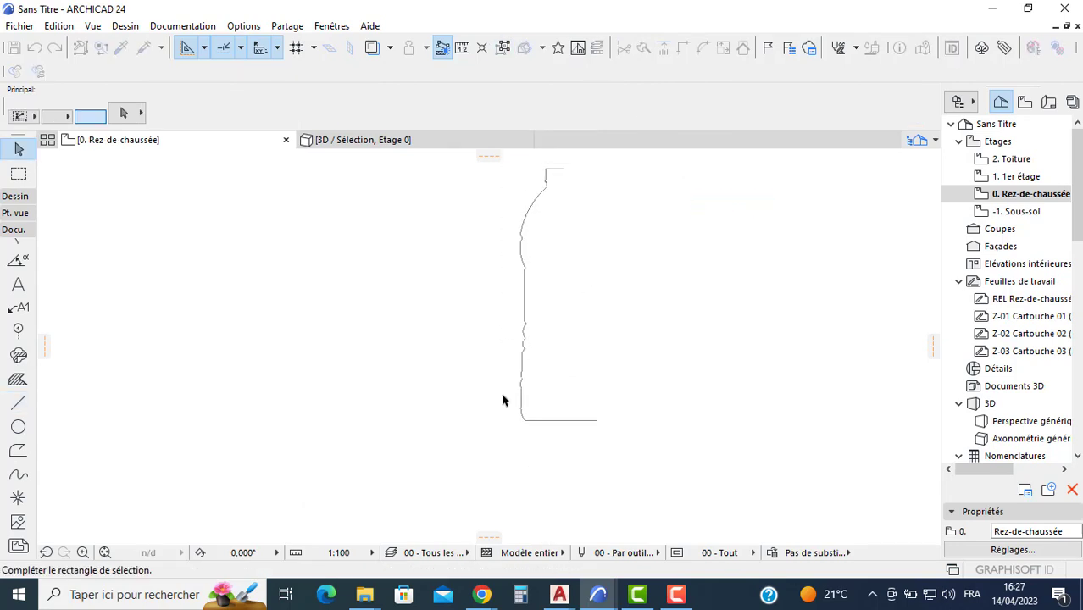
click(502, 421)
scroll(521, 242, up, 3)
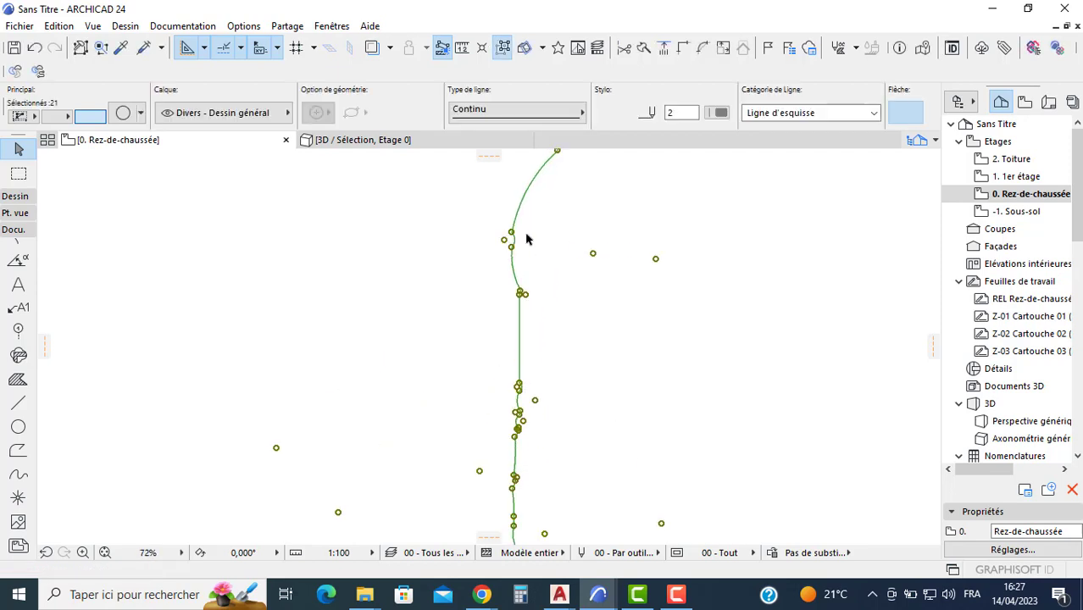
click(496, 231)
key(ctrl+m)
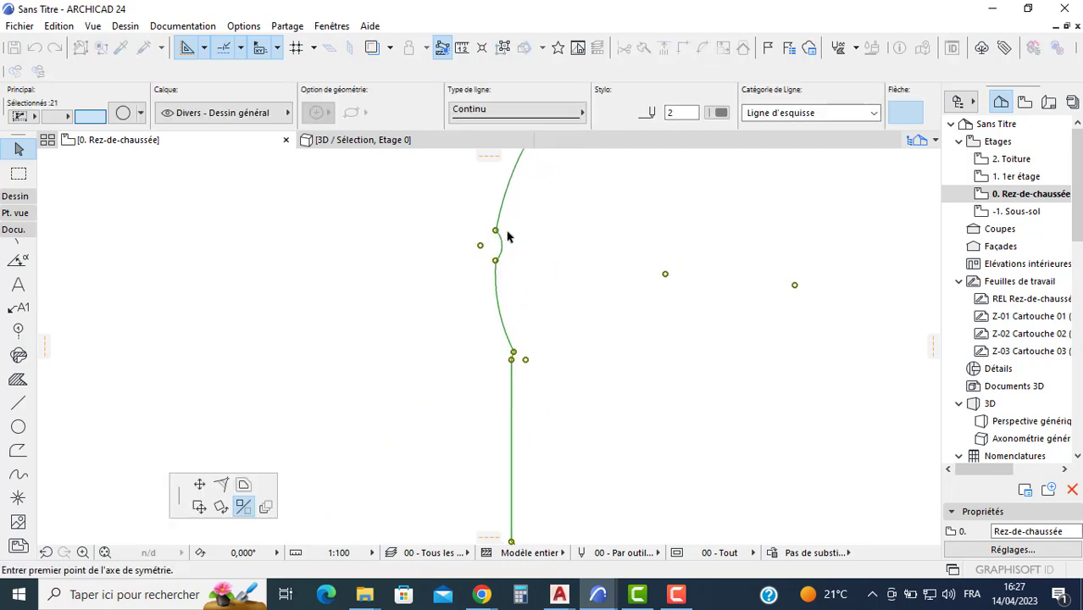
click(195, 507)
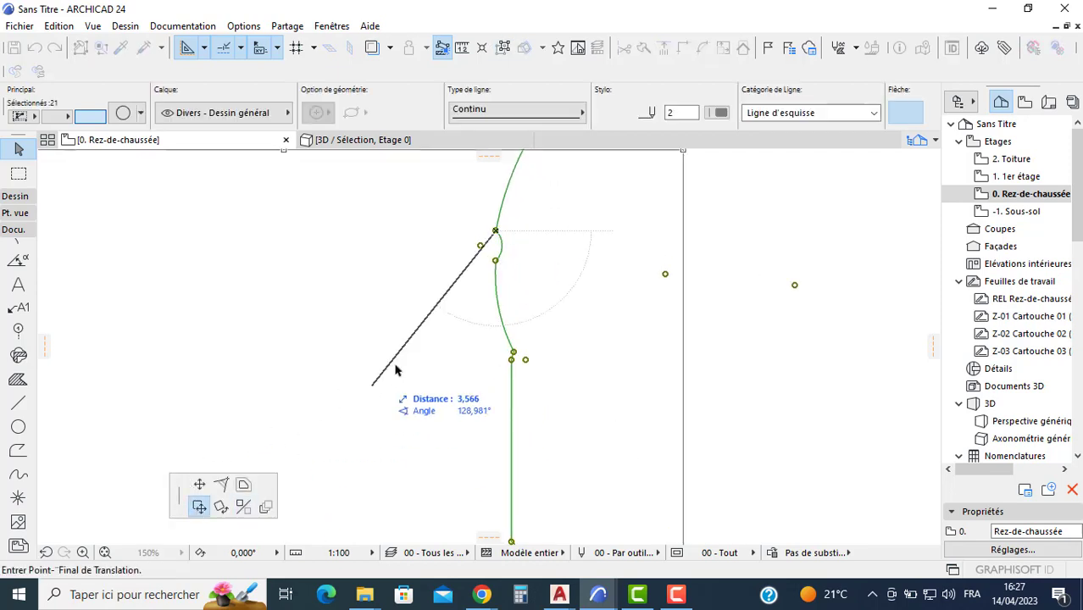
click(513, 231)
Copy the horizontal base line slightly upward to form the inner floor and fit it to the inner wall's lower end
scroll(571, 285, down, 5)
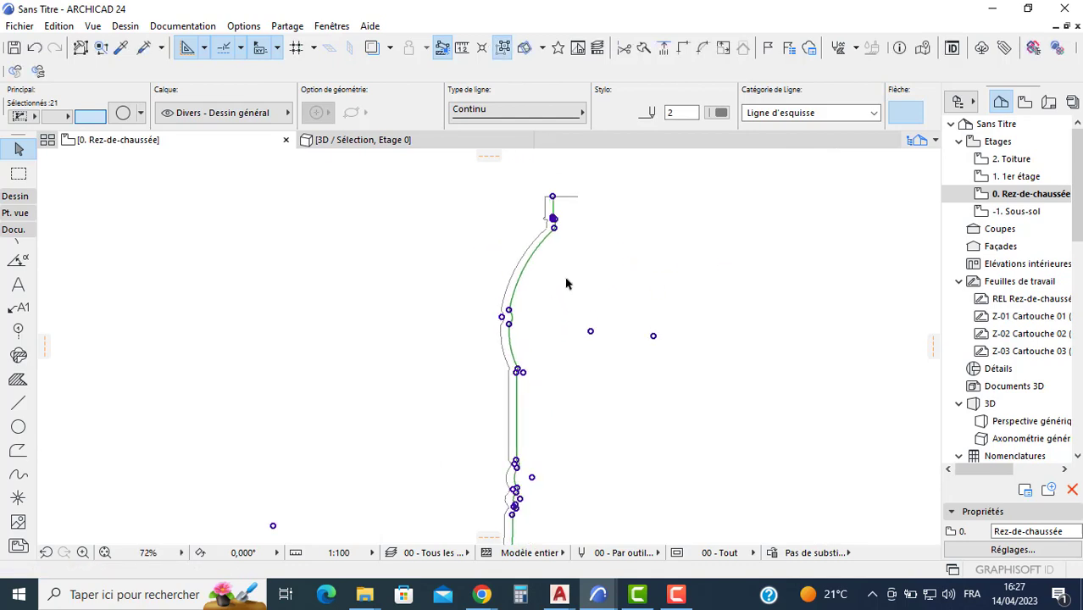
scroll(515, 411, up, 5)
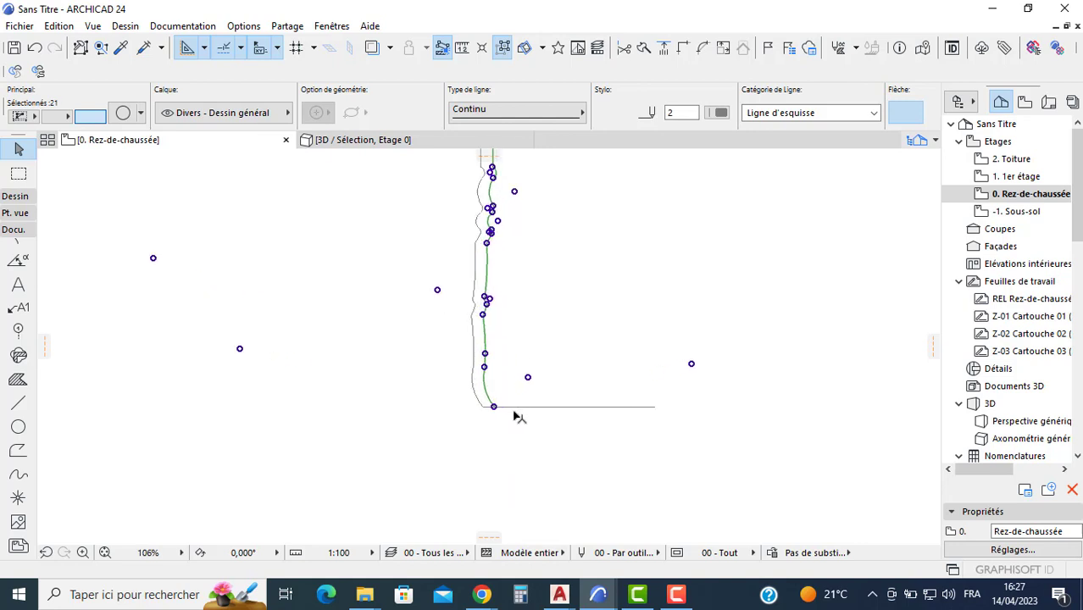
click(524, 405)
click(524, 405)
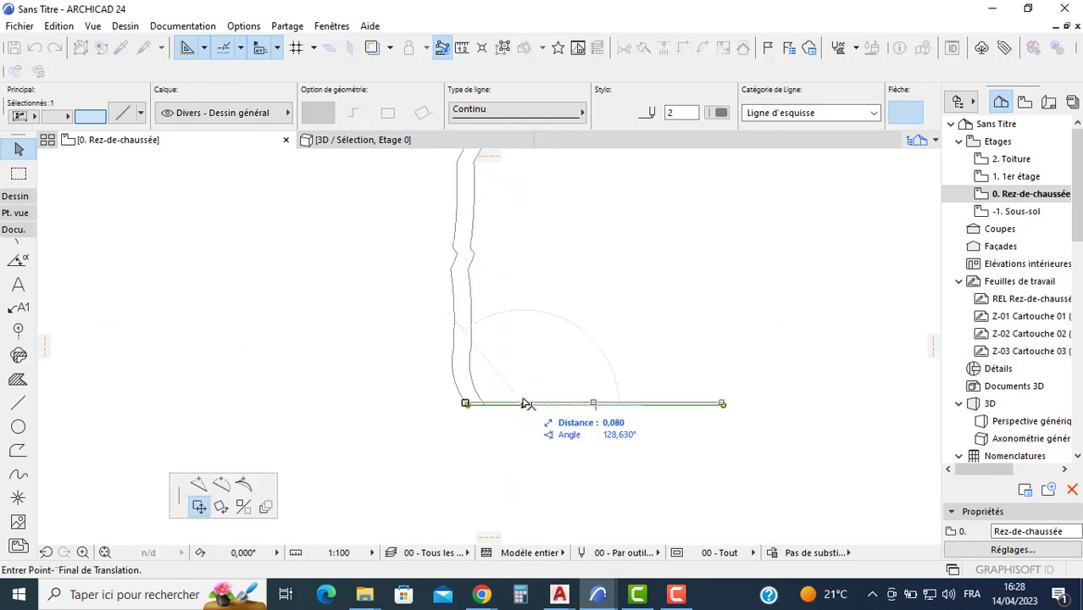
key(Escape)
key(Escape)
scroll(488, 411, up, 4)
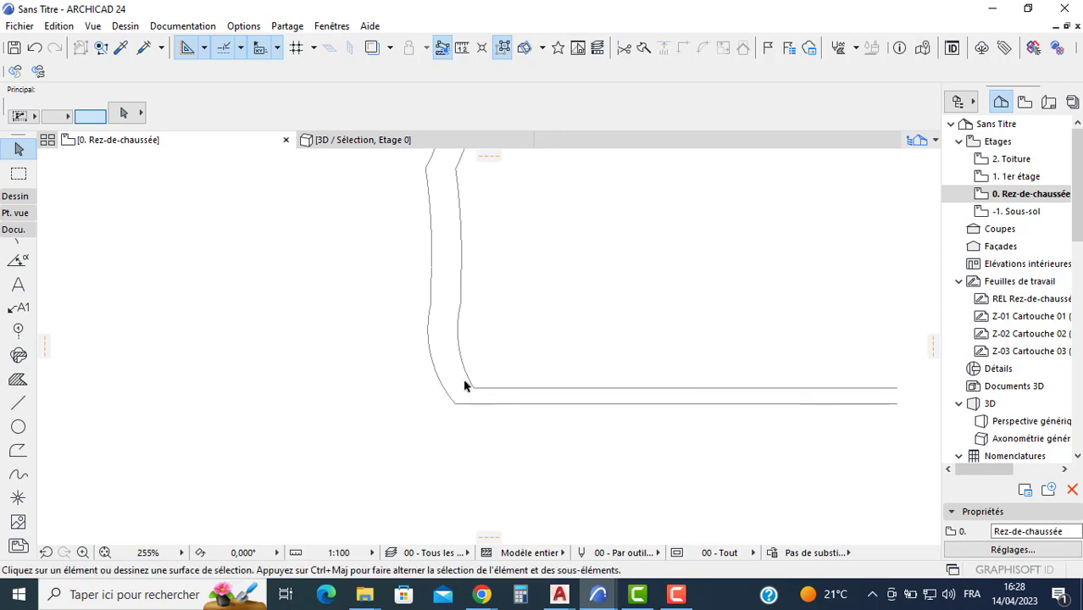
Mirror a copy of the outer and inner side profiles about a vertical axis through the midpoint of the inner base line
scroll(465, 379, down, 6)
middle_drag(561, 193, 547, 310)
middle_drag(513, 195, 485, 357)
scroll(497, 205, up, 3)
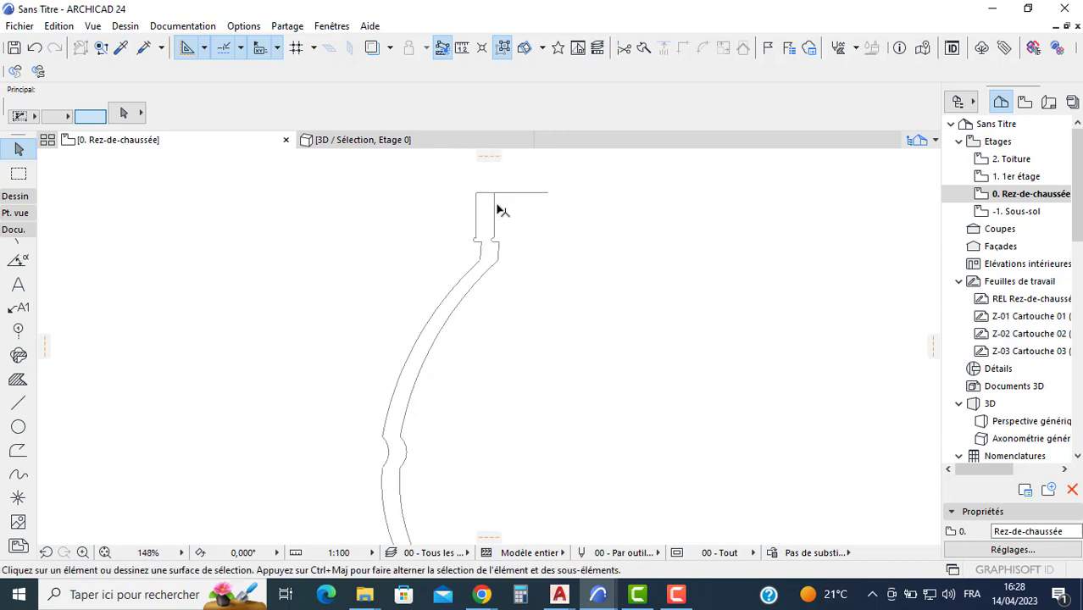
scroll(502, 210, up, 1)
click(522, 228)
scroll(462, 270, down, 1)
scroll(342, 385, down, 4)
middle_drag(337, 395, 333, 217)
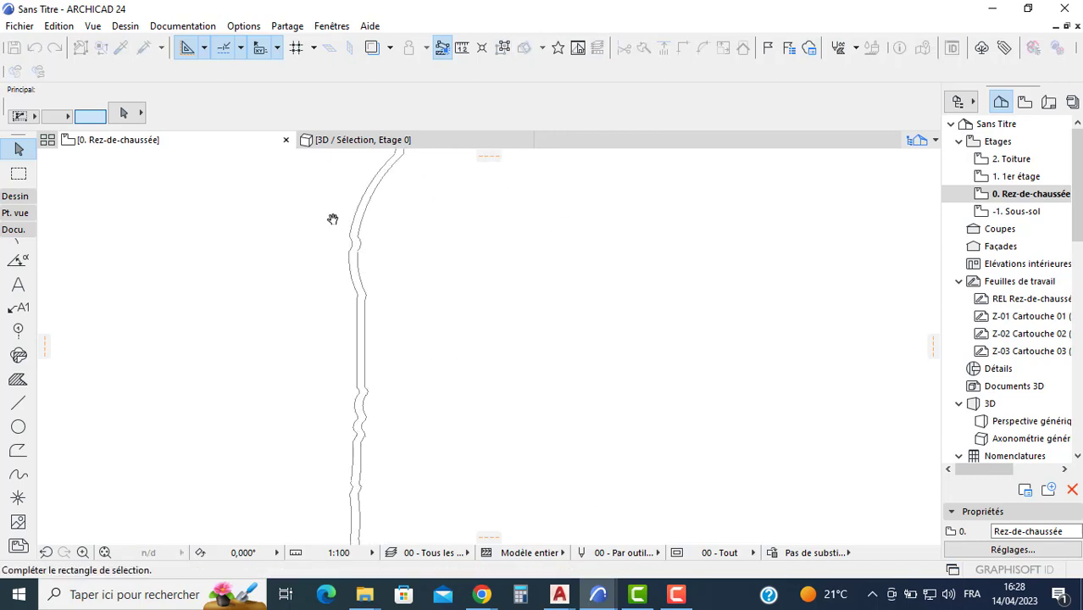
scroll(324, 335, down, 1)
scroll(316, 444, down, 1)
middle_drag(313, 453, 318, 368)
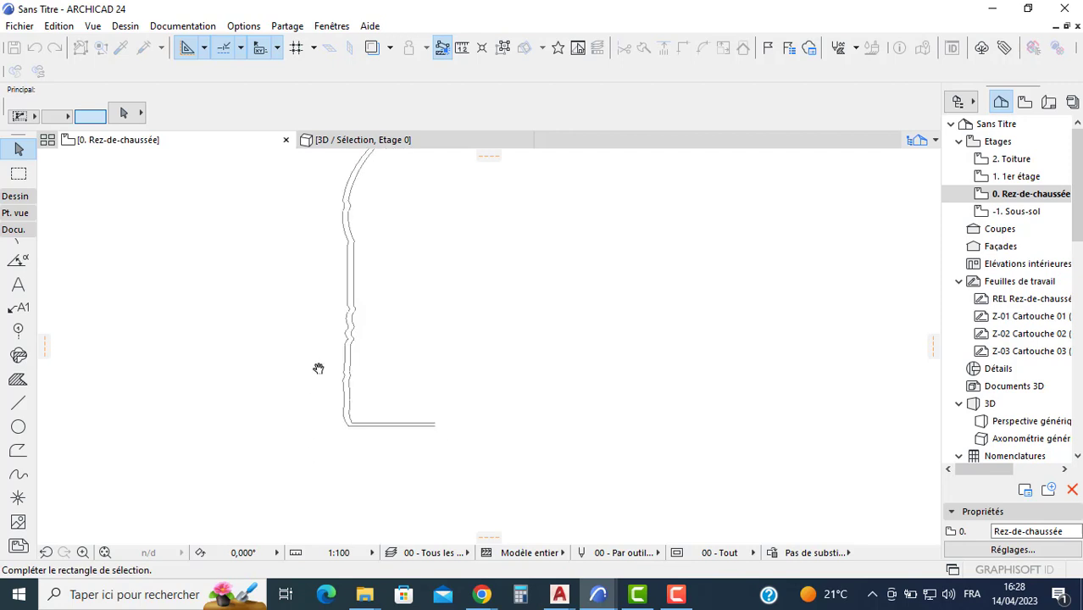
click(308, 425)
click(353, 335)
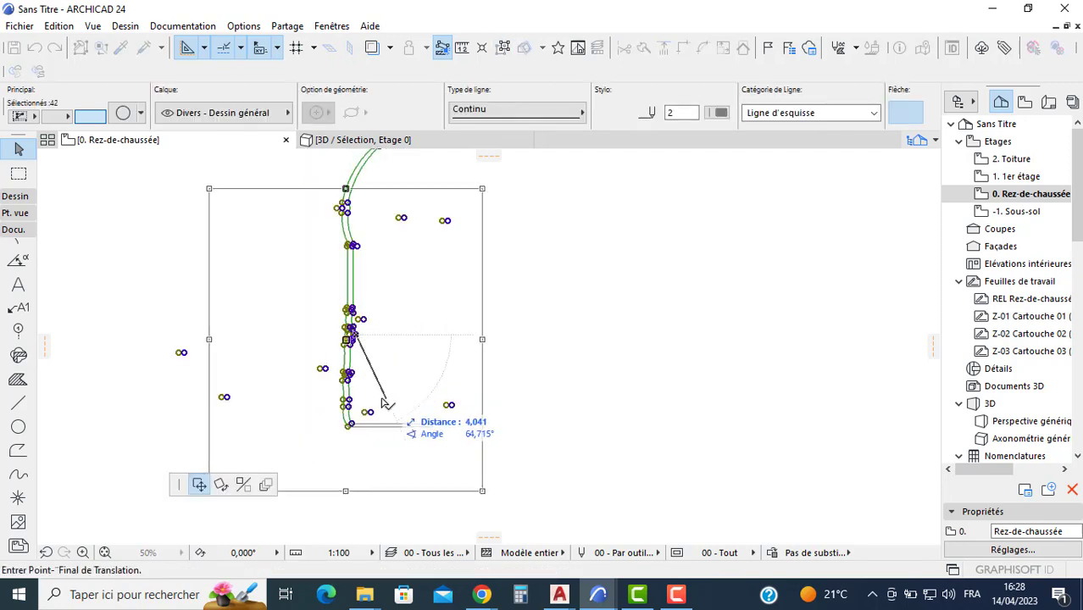
click(243, 484)
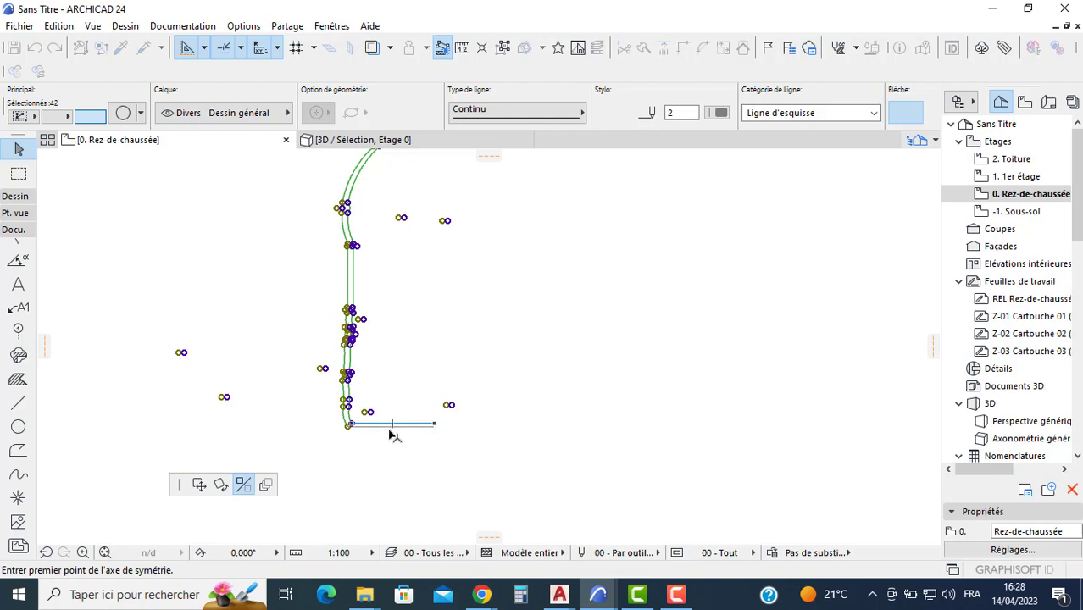
click(392, 424)
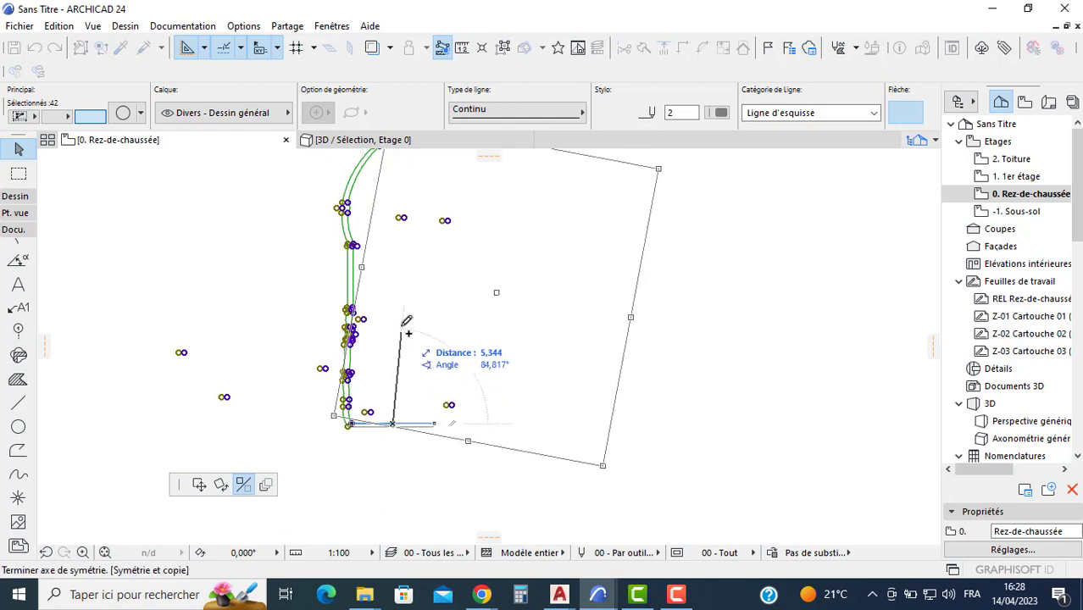
click(400, 276)
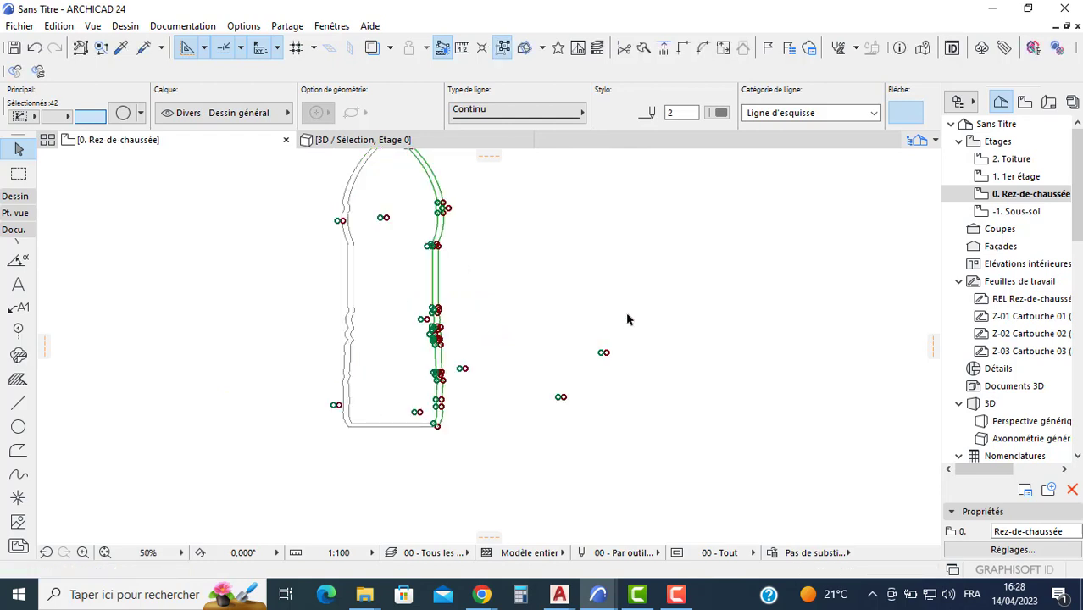
click(702, 237)
Stretch the outer base line horizontally to the mirrored outer profile's lower end, about 5.08 long
middle_drag(505, 250, 509, 315)
scroll(393, 512, up, 3)
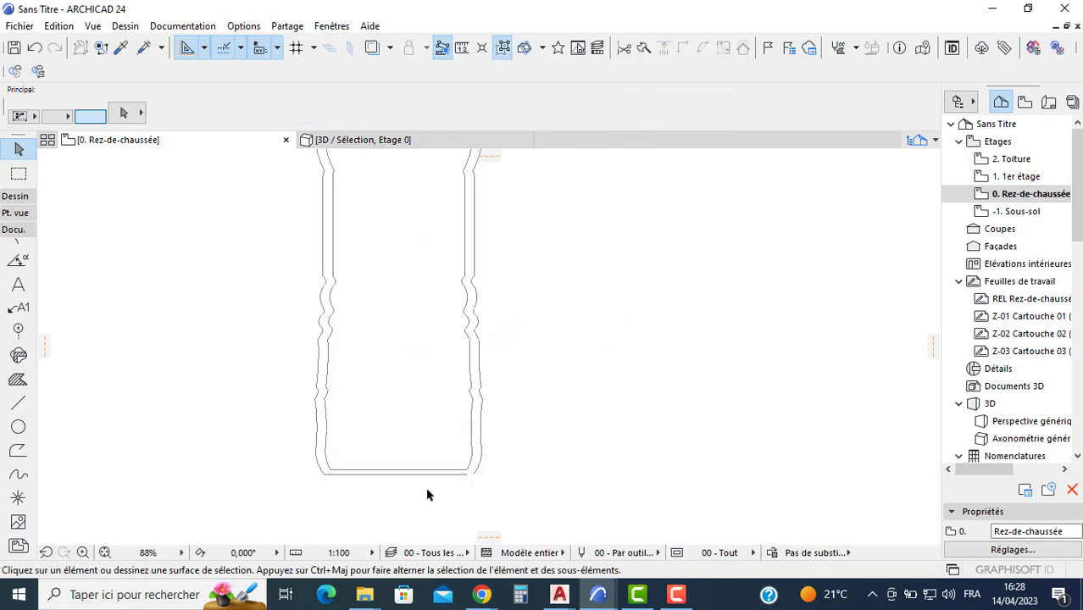
scroll(427, 495, up, 3)
click(521, 450)
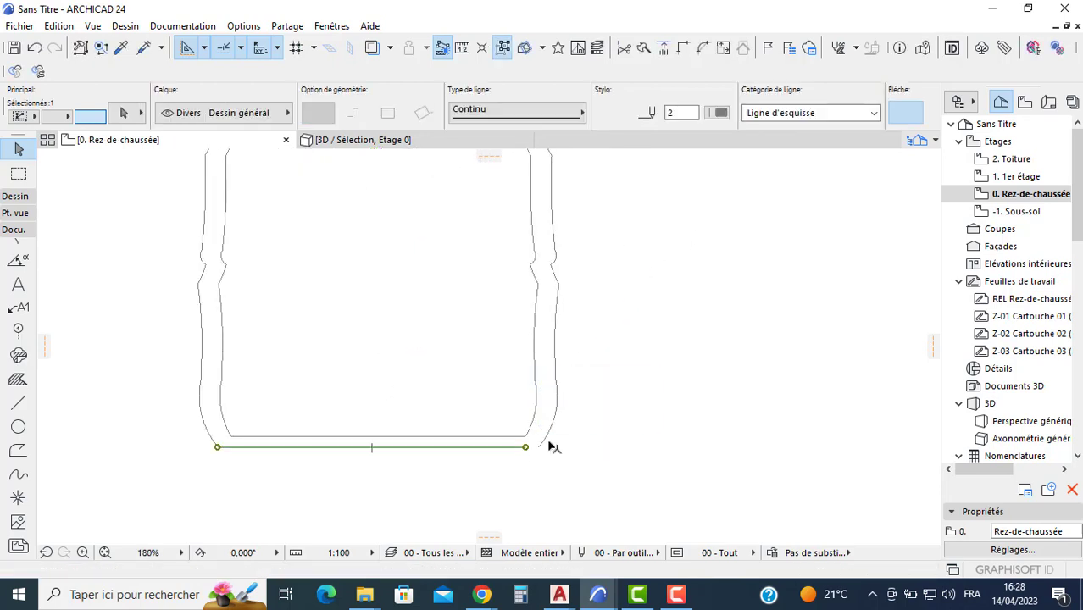
click(525, 448)
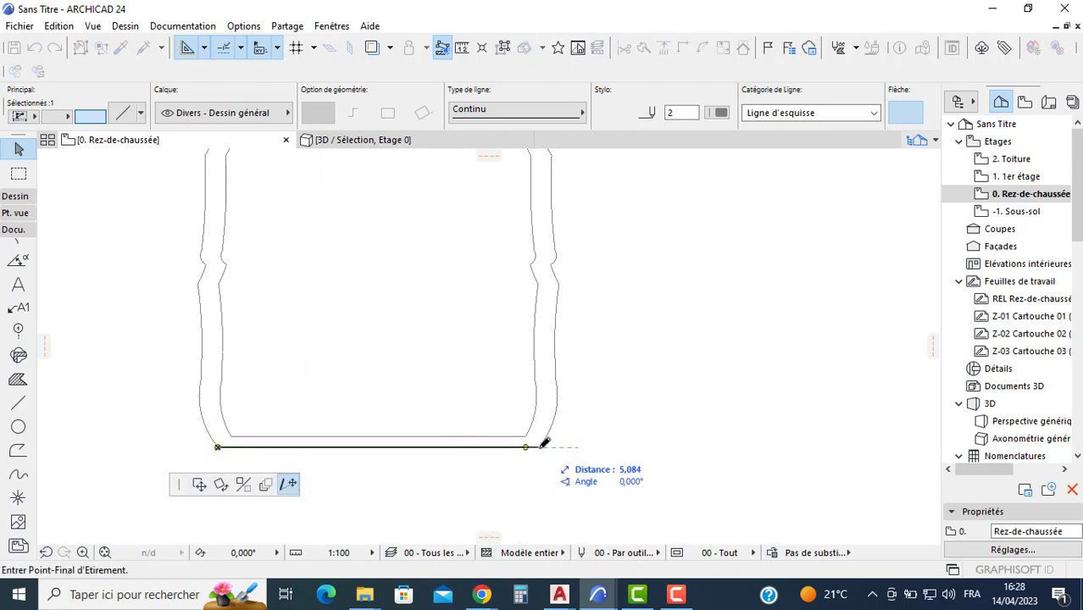
click(544, 444)
key(Escape)
Stretch the horizontal line on top of the neck to the mirrored outer neck edge
scroll(391, 278, down, 4)
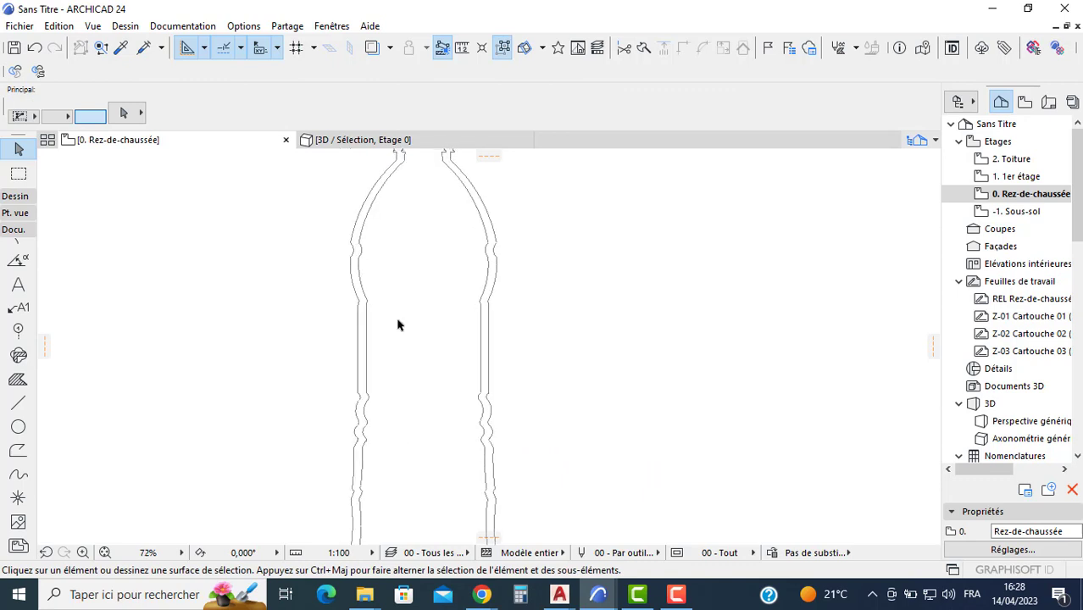
scroll(408, 313, up, 4)
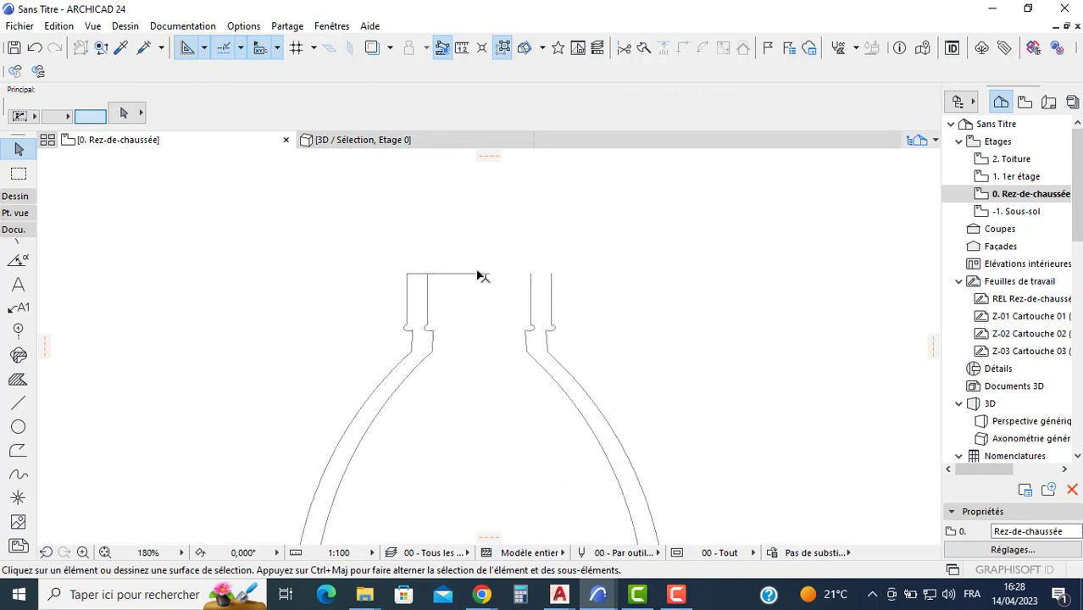
click(483, 273)
click(490, 273)
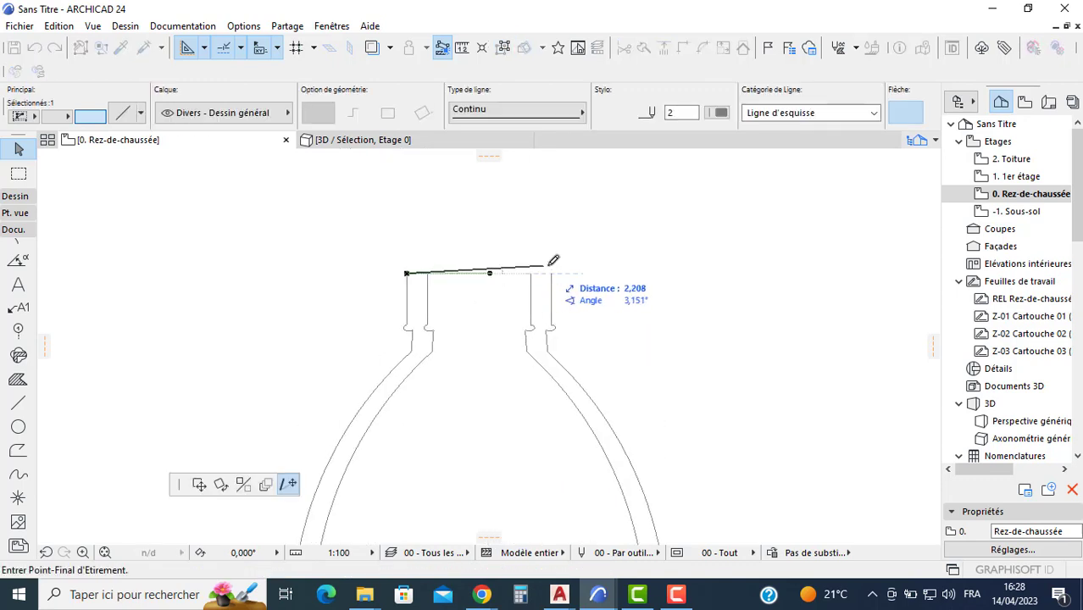
key(Escape)
Copy the neck's top line about 0.22 downward and trim it and the inner neck lines to each other
click(491, 274)
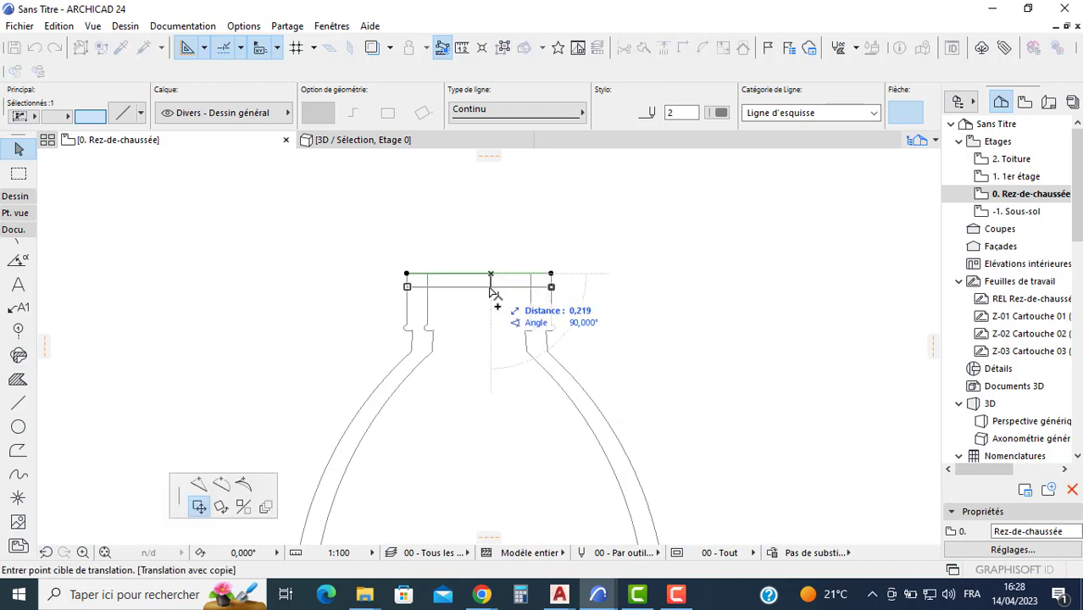
key(Escape)
key(Escape)
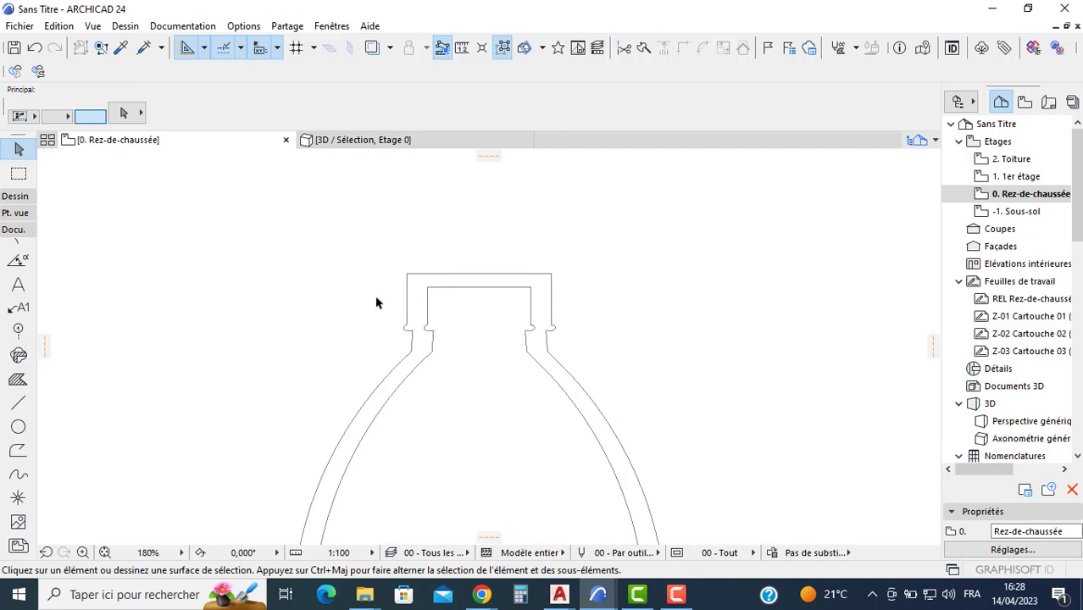
Draw a horizontal line across the neck joining the lower ends of the cap's two outer vertical edges, just above the rounded collar
middle_drag(467, 317, 426, 250)
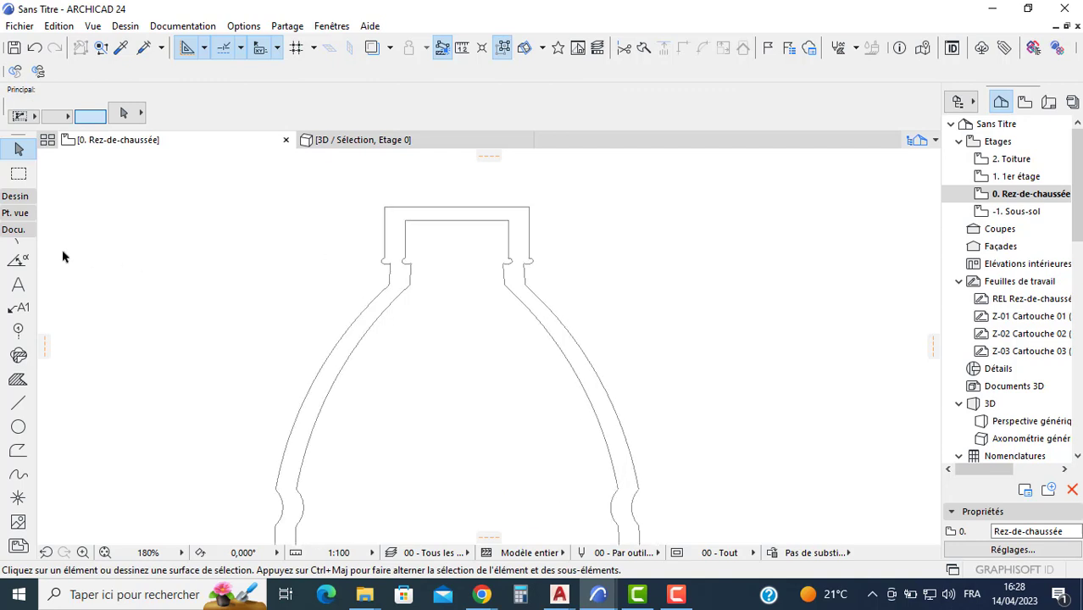
click(18, 402)
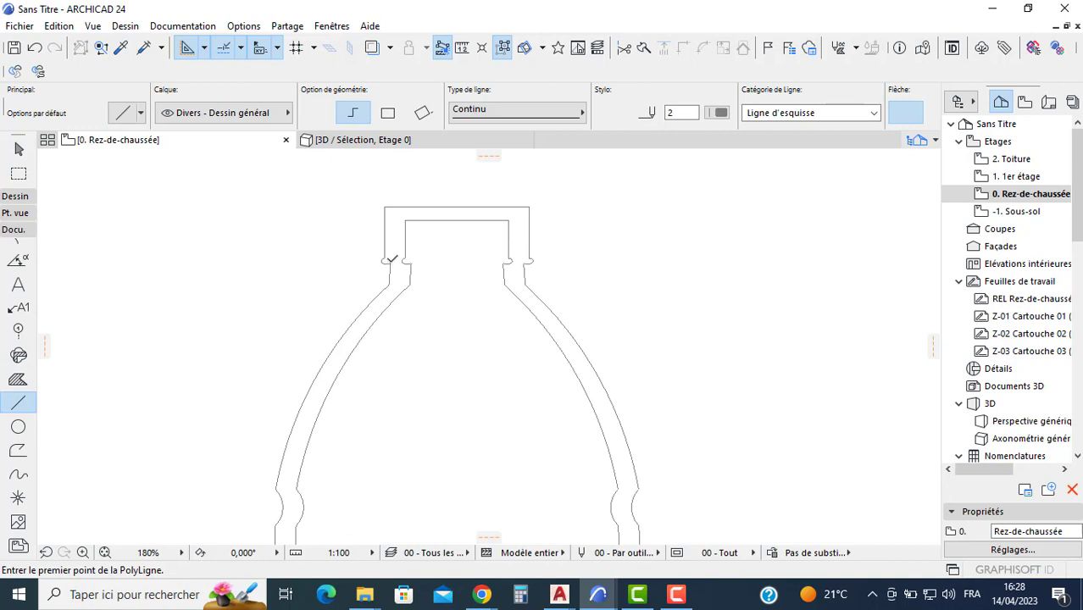
click(383, 259)
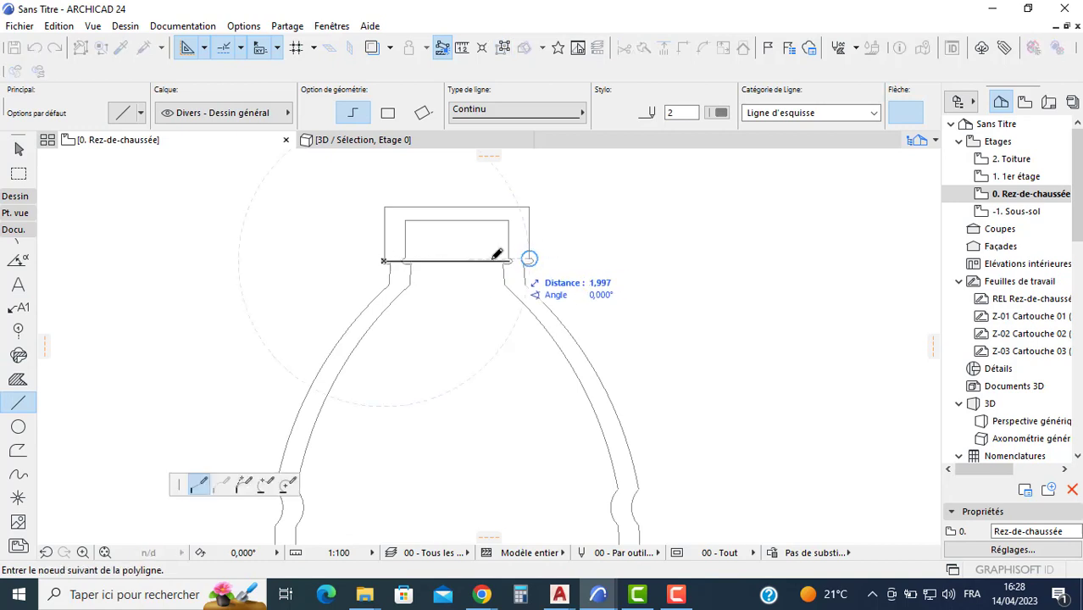
scroll(486, 317, up, 2)
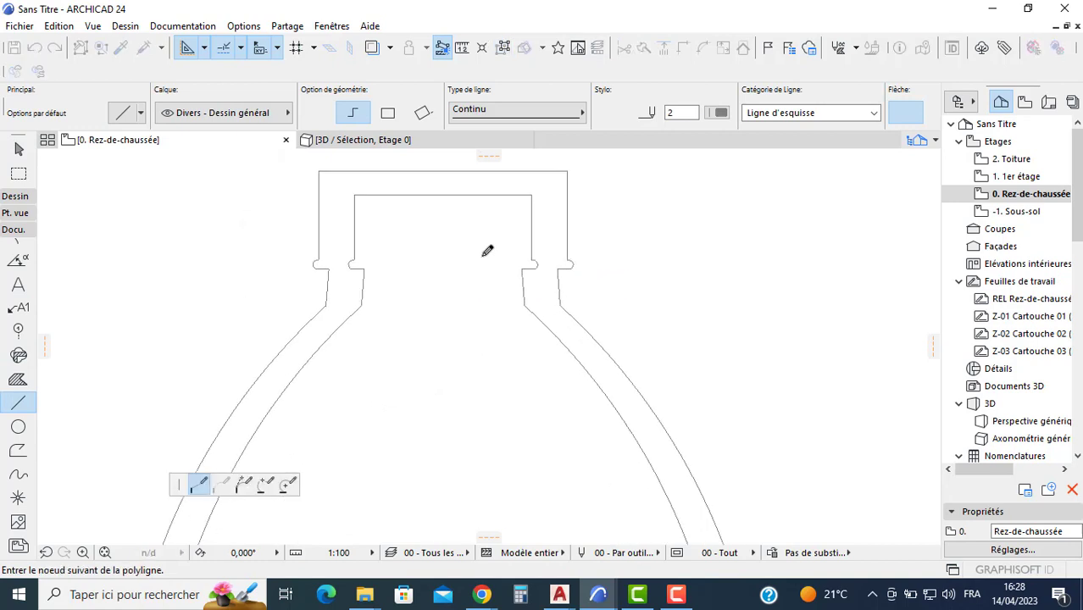
double_click(569, 261)
click(570, 263)
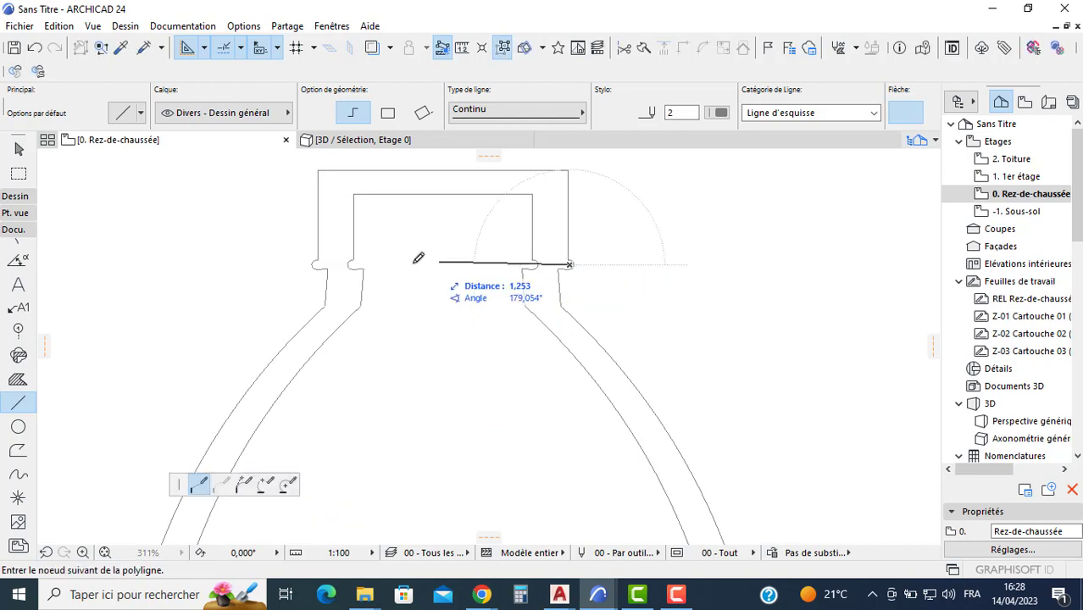
double_click(320, 262)
scroll(563, 259, up, 4)
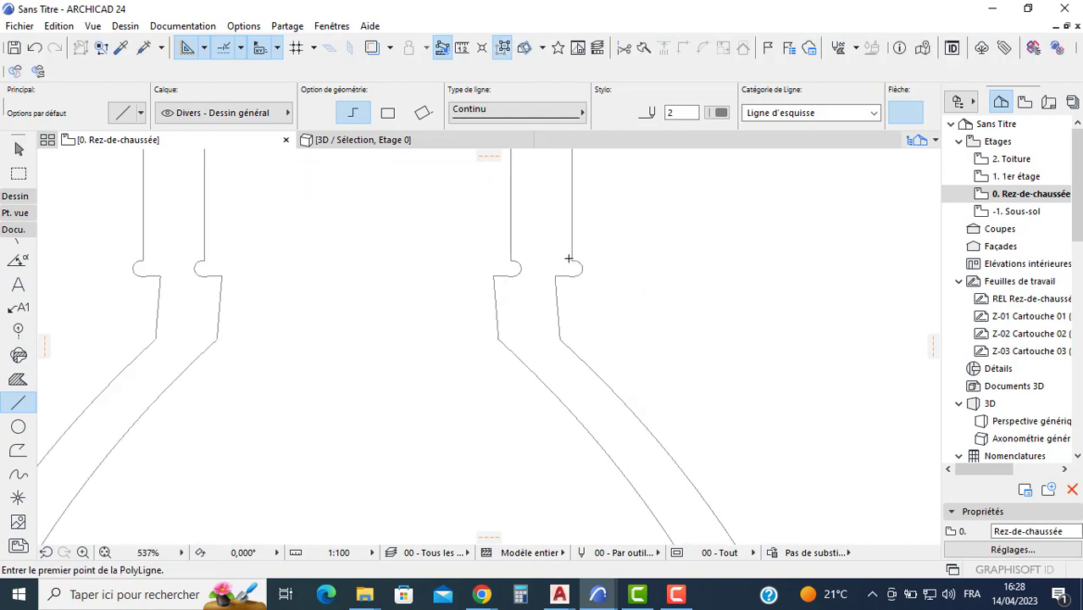
click(572, 260)
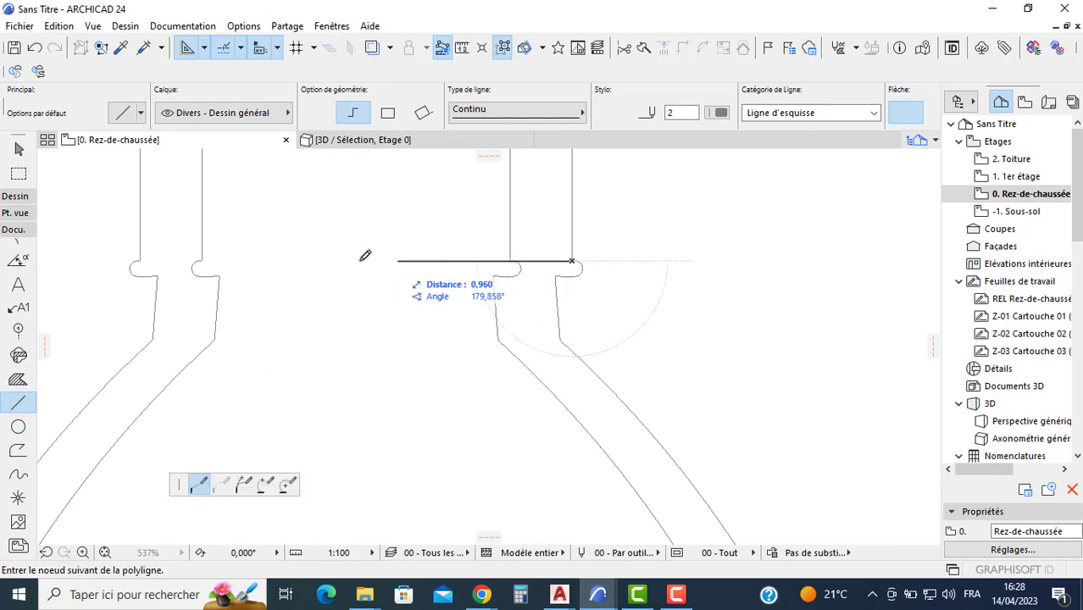
double_click(140, 260)
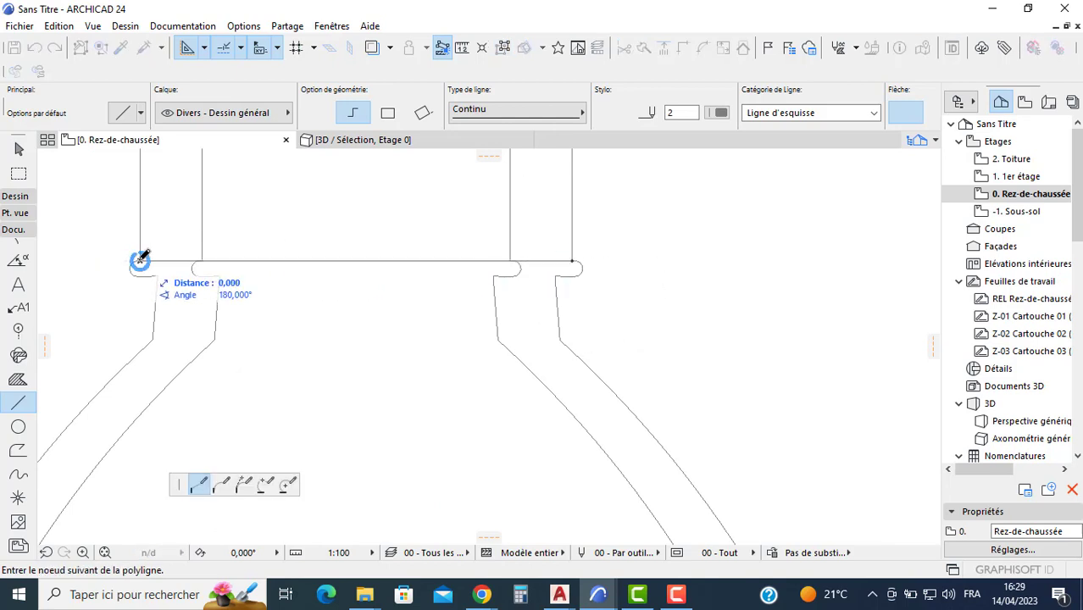
key(Escape)
scroll(191, 267, down, 4)
scroll(120, 345, down, 2)
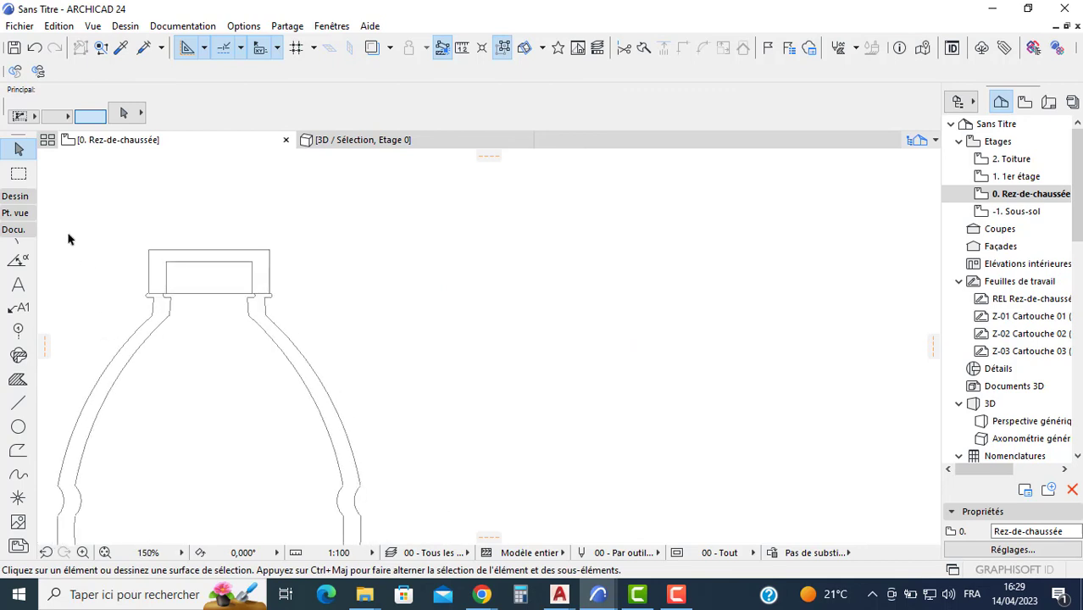
Create one slab from the cap outline and another from the bottle wall between the outer and inner outlines
click(14, 197)
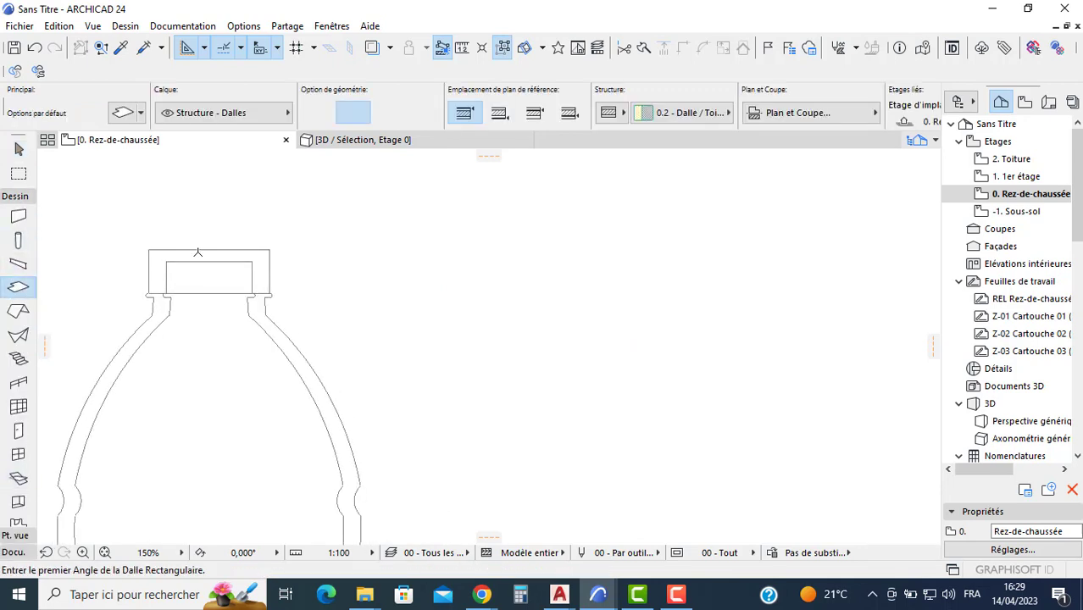
scroll(165, 288, down, 3)
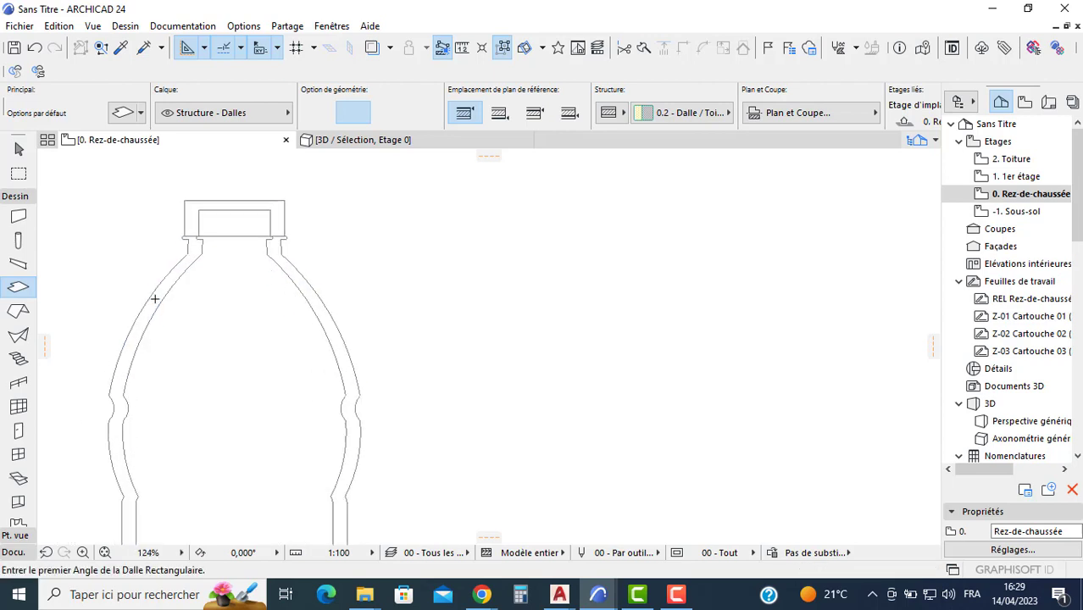
scroll(162, 297, up, 4)
scroll(162, 296, down, 4)
key(Escape)
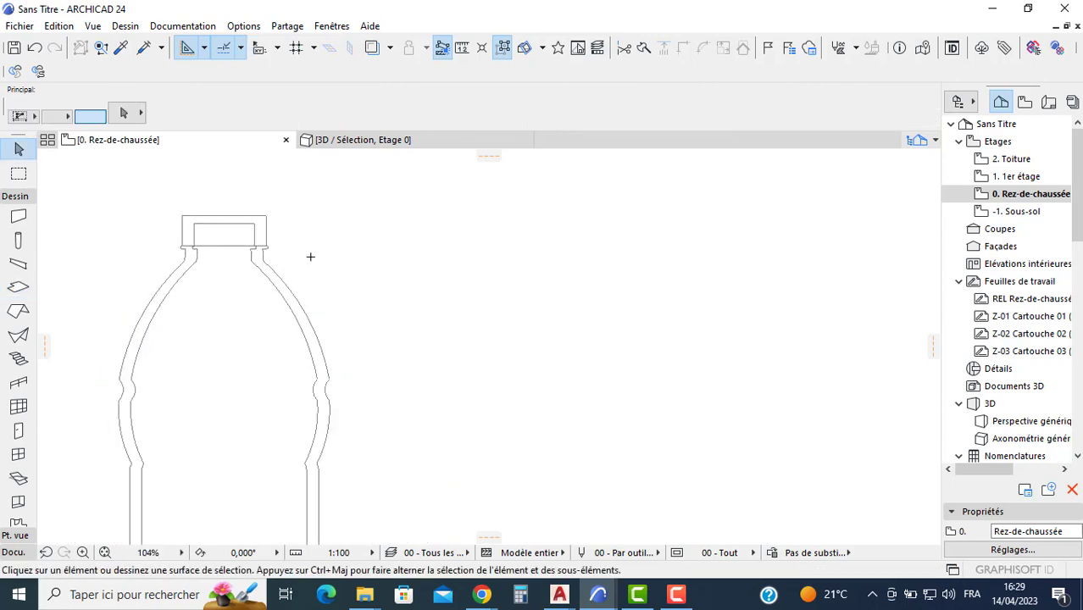
Select the bottle's outlines and slabs in plan and show them in 3D from a low angle
drag(331, 216, 93, 304)
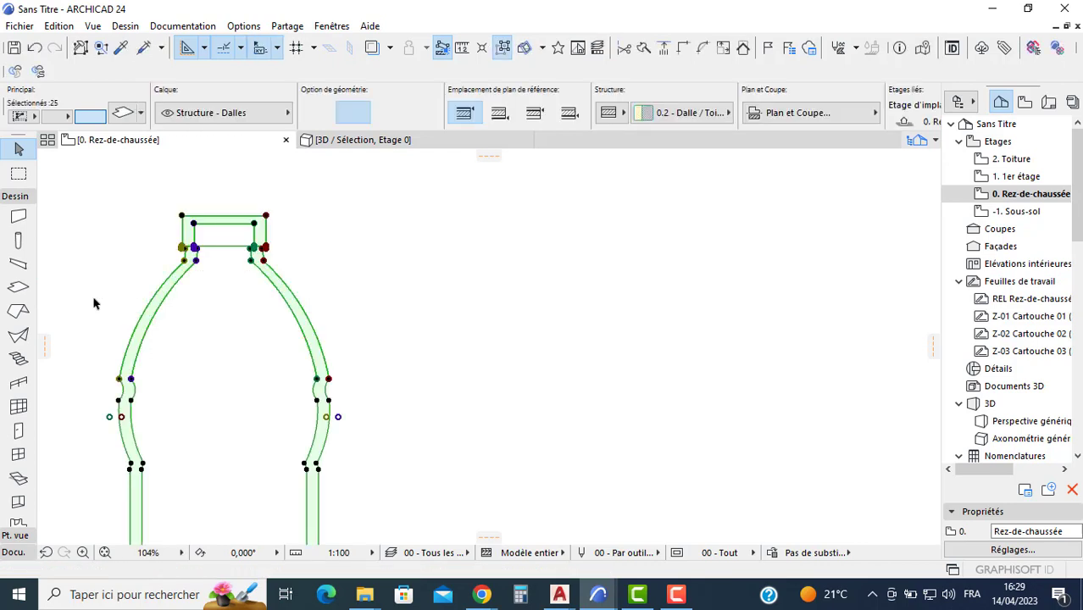
key(F5)
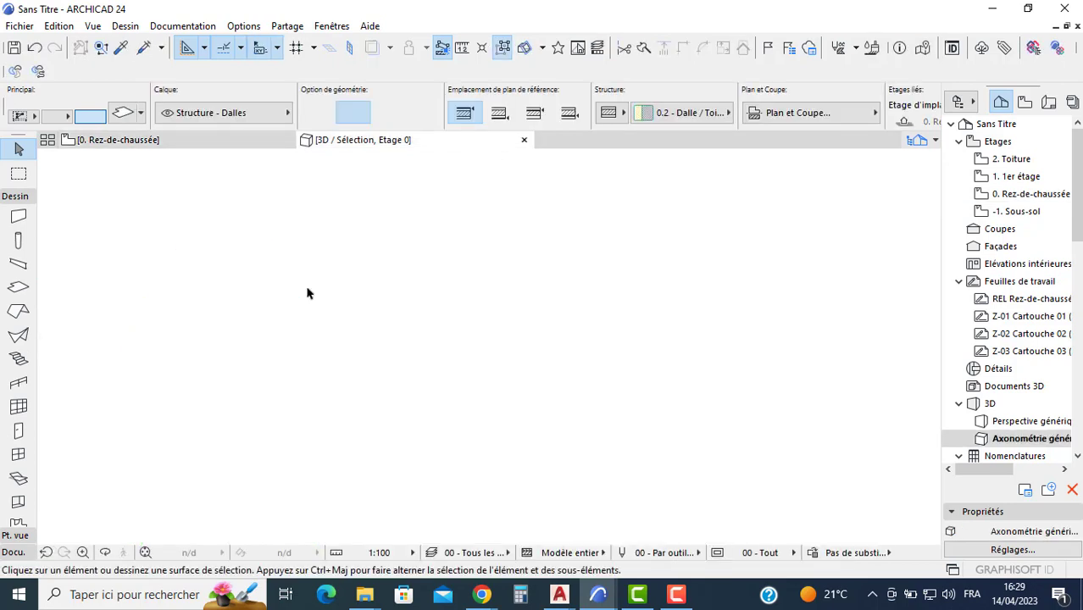
shift+middle_drag(336, 302, 262, 322)
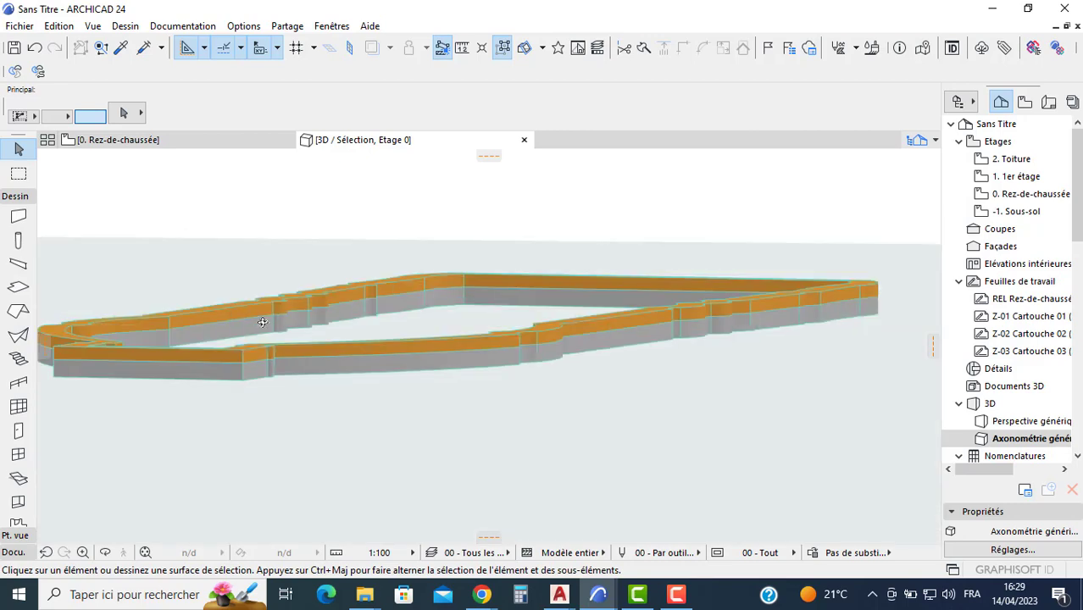
Switch the cap slab to a basic structure with a thickness of 0.200
click(197, 358)
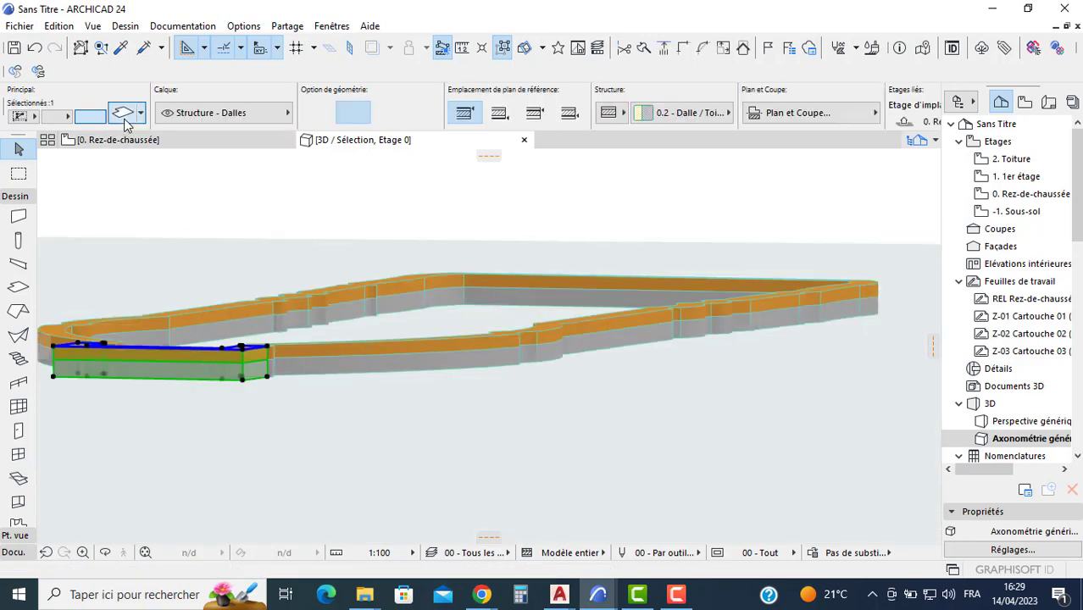
key(ctrl+t)
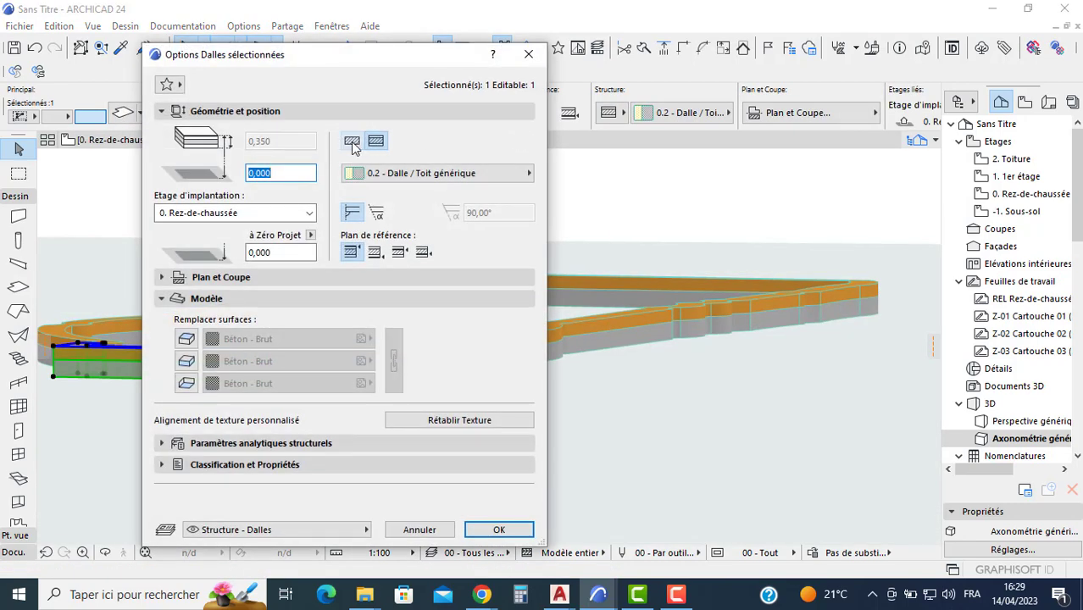
click(352, 143)
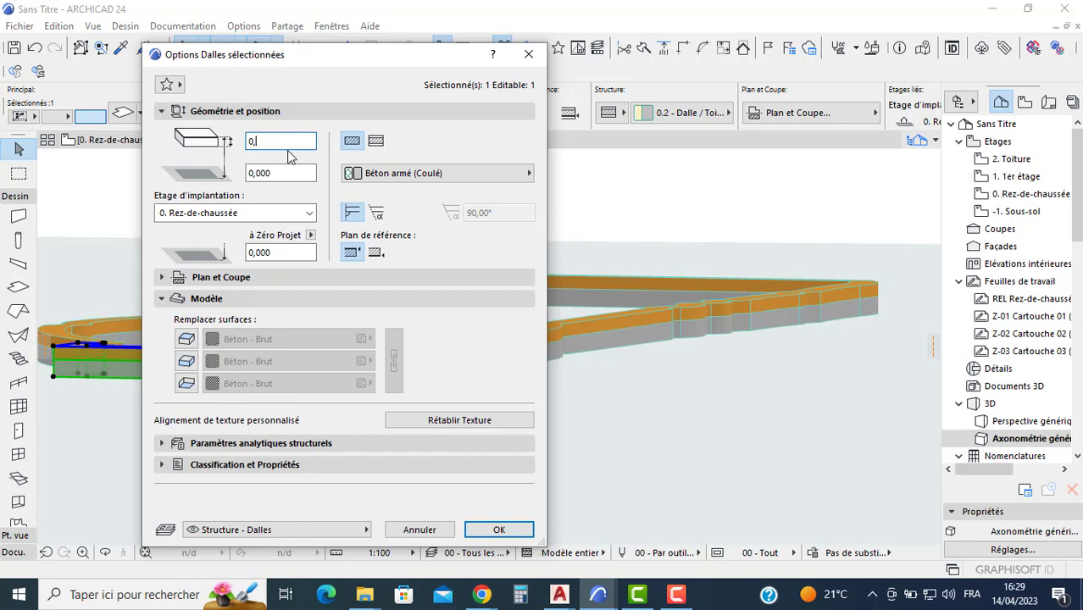
Override the cap slab's top, side and bottom surfaces with Plastique - Bleu brillant
click(187, 338)
click(186, 361)
click(186, 383)
click(266, 339)
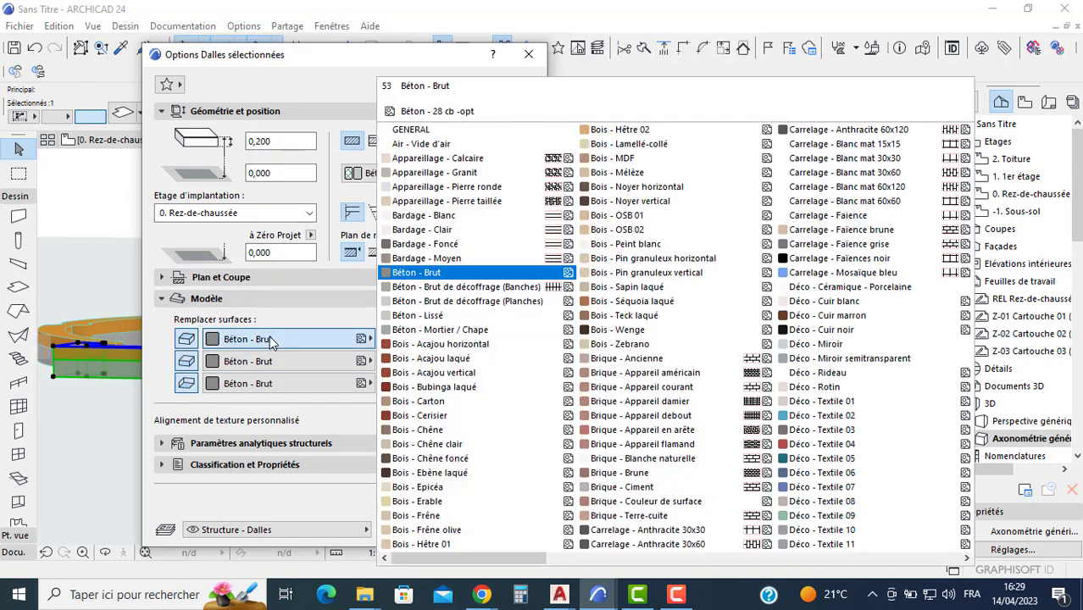
scroll(779, 157, down, 3)
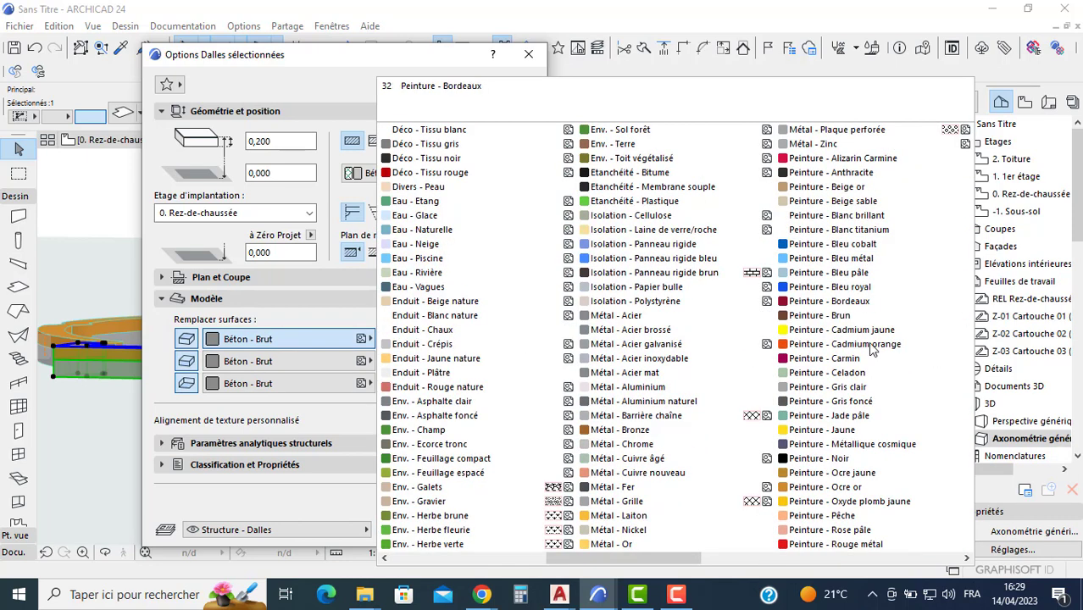
scroll(872, 394, down, 2)
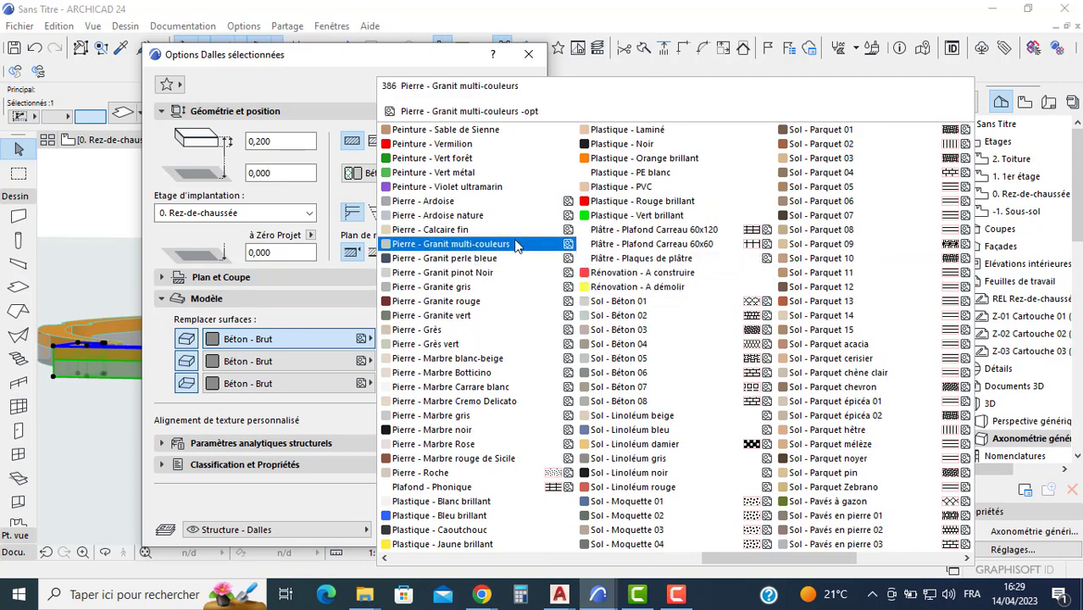
click(483, 517)
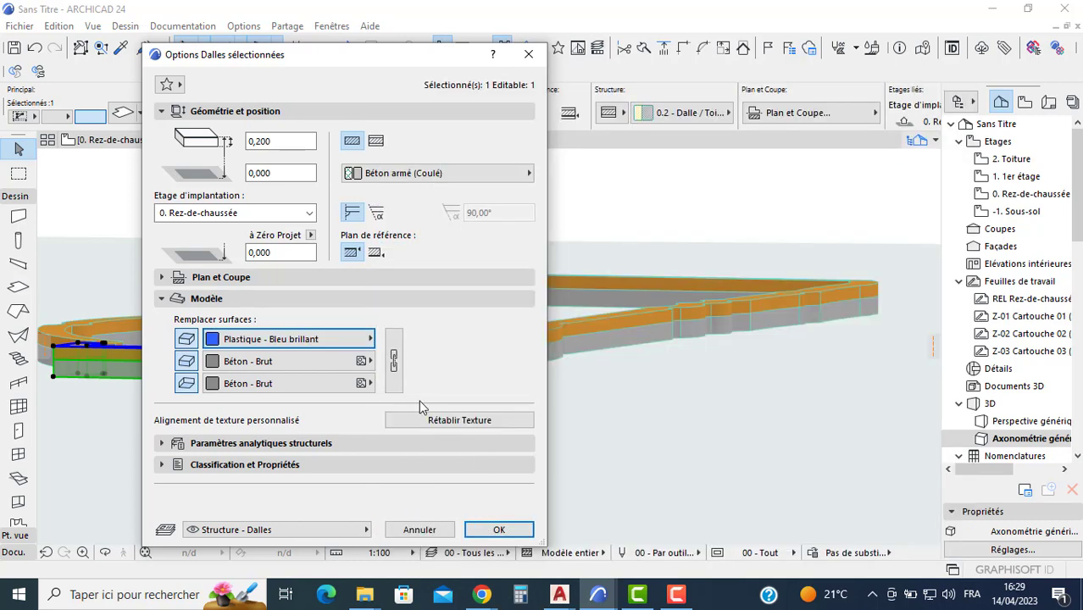
click(396, 363)
click(496, 529)
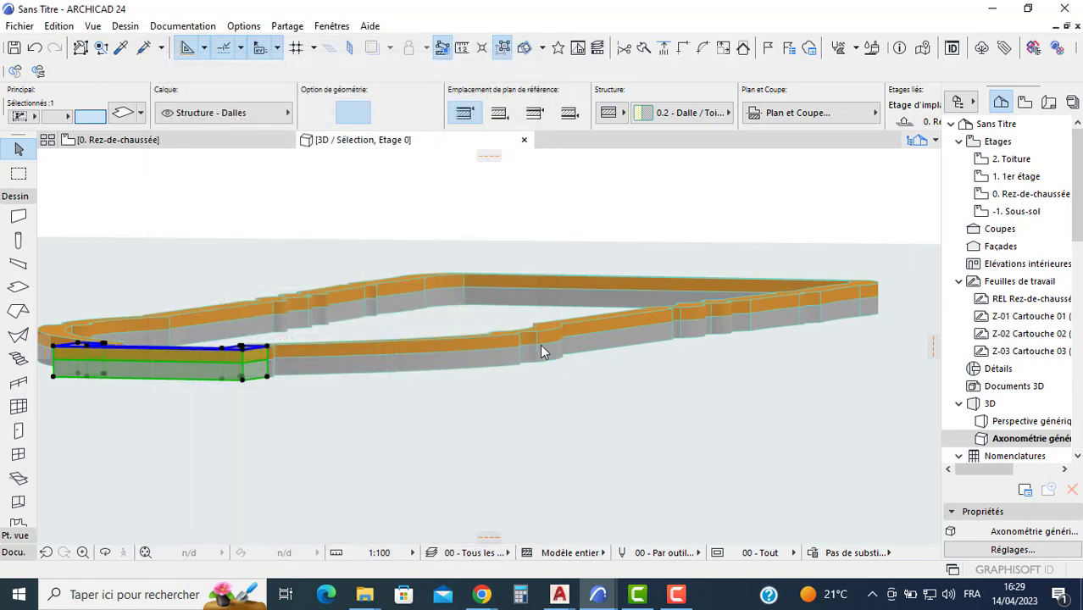
Switch the bottle wall slab to a basic structure with a thickness of 0.2
click(540, 347)
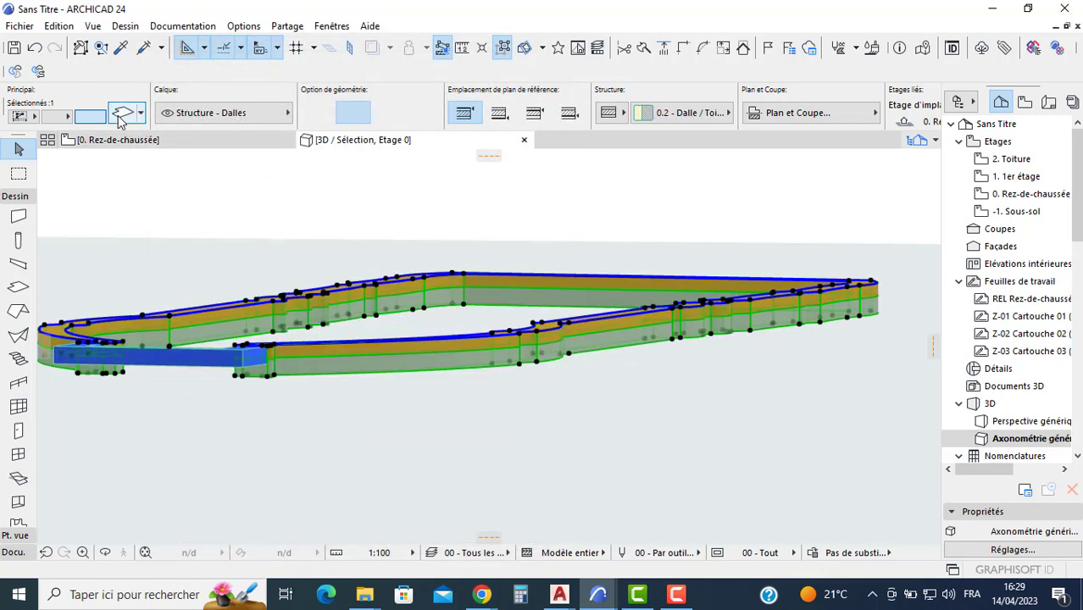
key(ctrl+t)
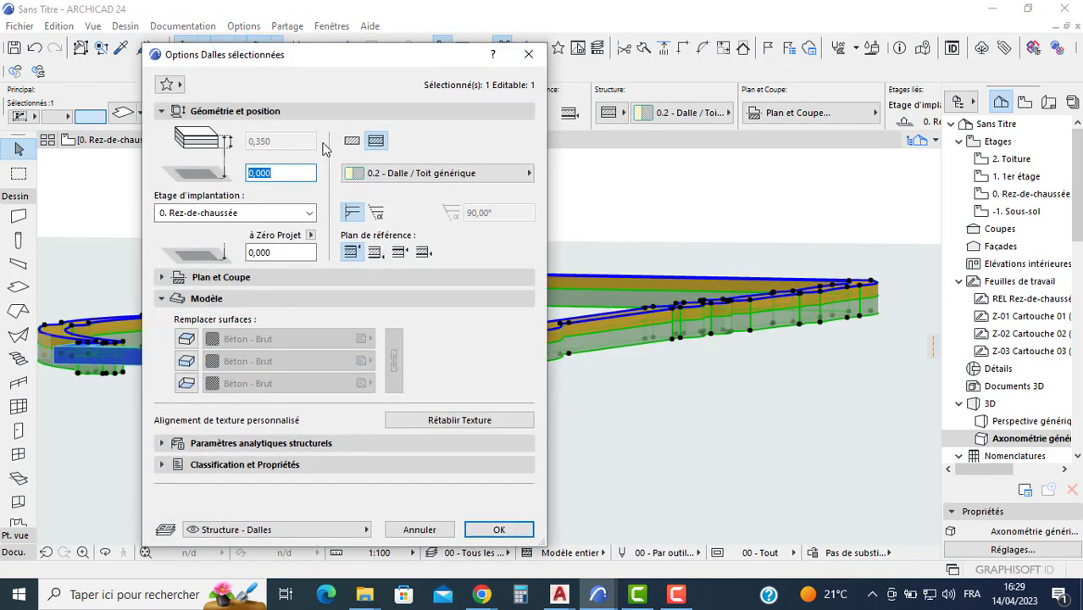
click(352, 141)
click(286, 141)
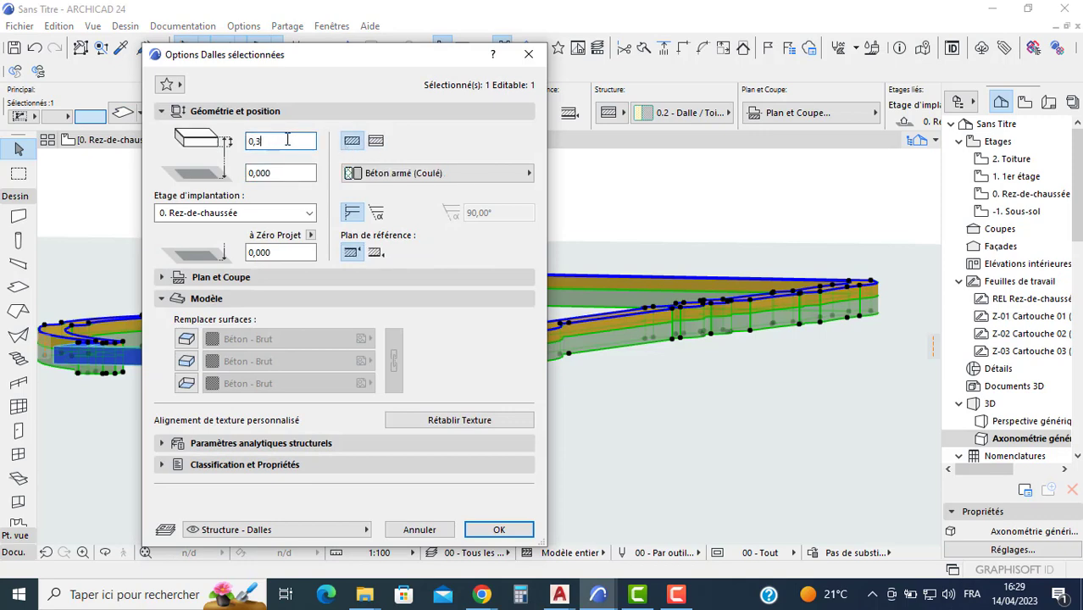
text(0,2)
Override the bottle wall slab's top, side and bottom surfaces with Eau - Naturelle
click(186, 339)
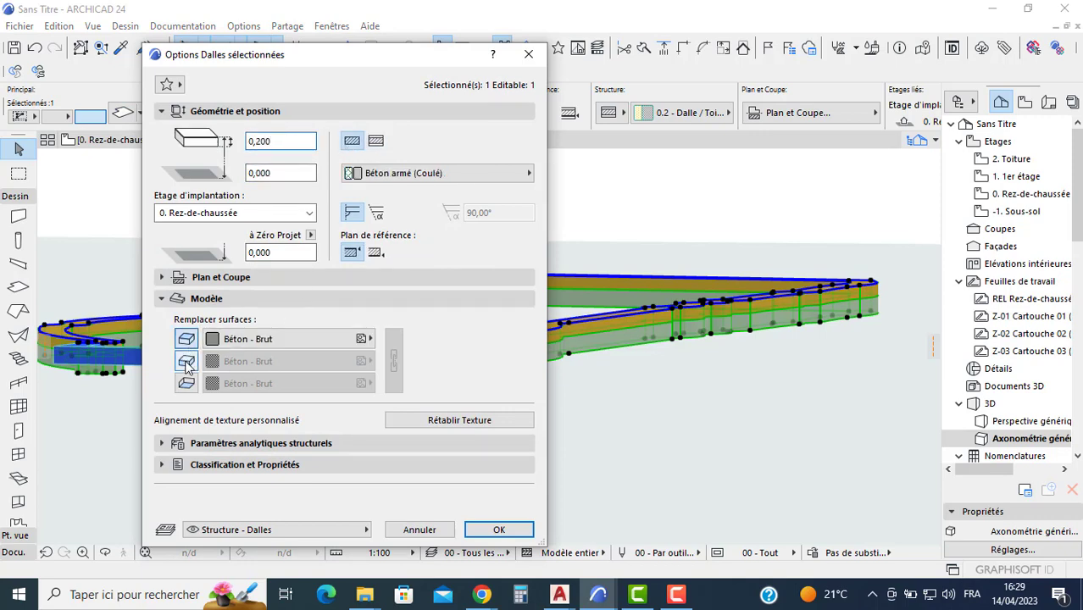
click(186, 361)
click(186, 383)
click(241, 339)
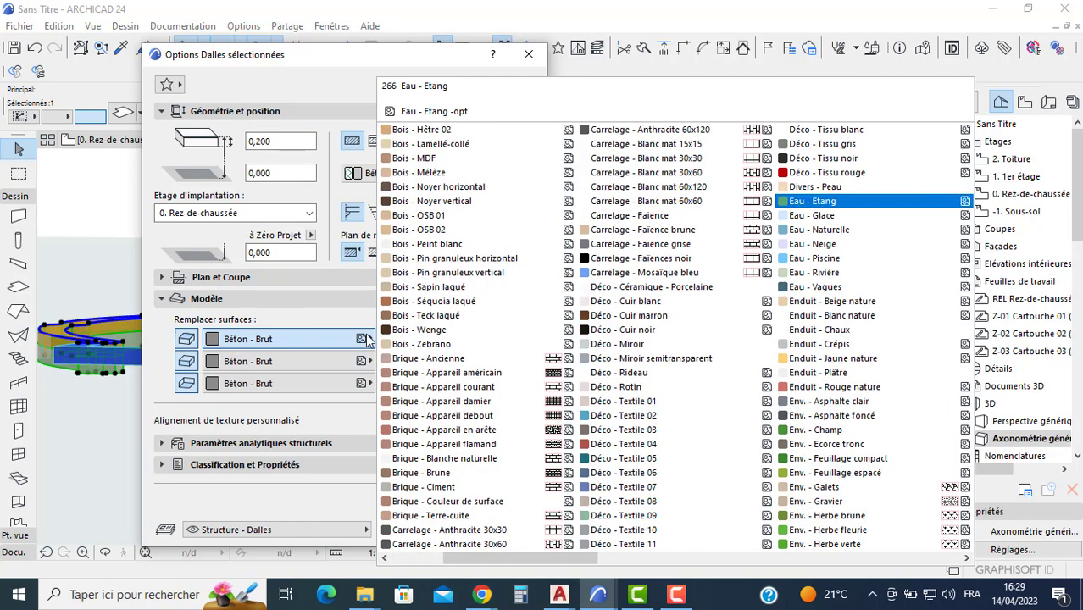
click(854, 230)
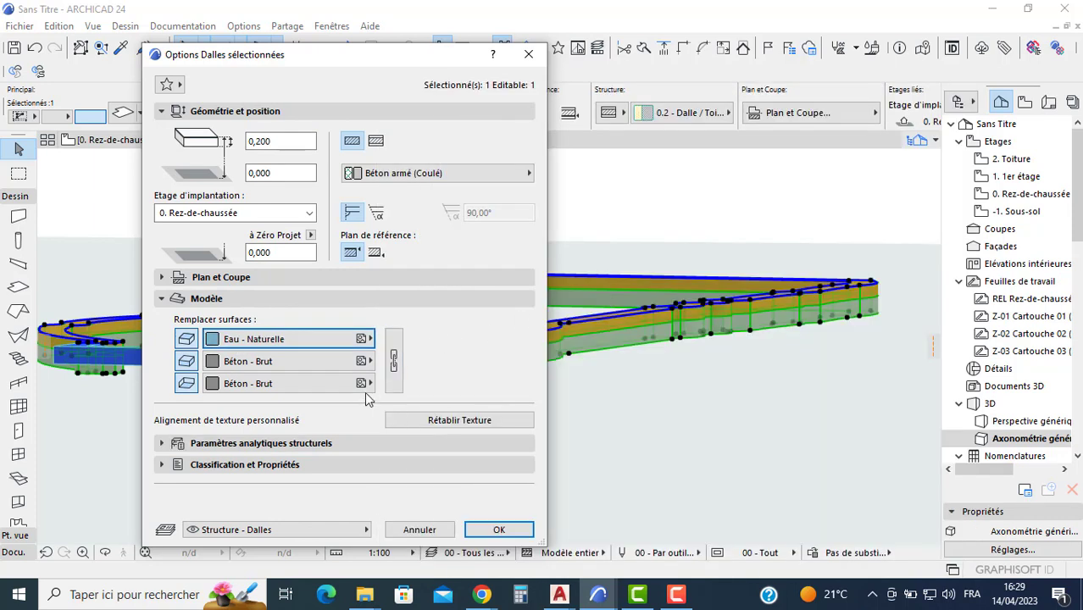
click(394, 361)
click(498, 530)
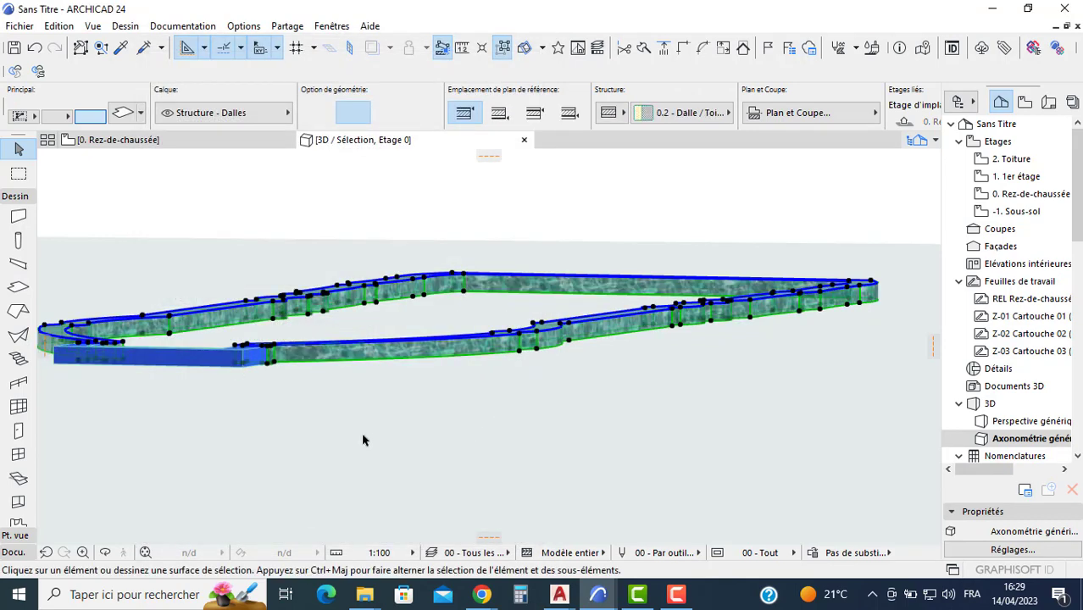
Deselect the slab and set the 3D parallel projection to the side view Vue de côté, looking straight at the cap end
click(325, 436)
scroll(325, 437, down, 3)
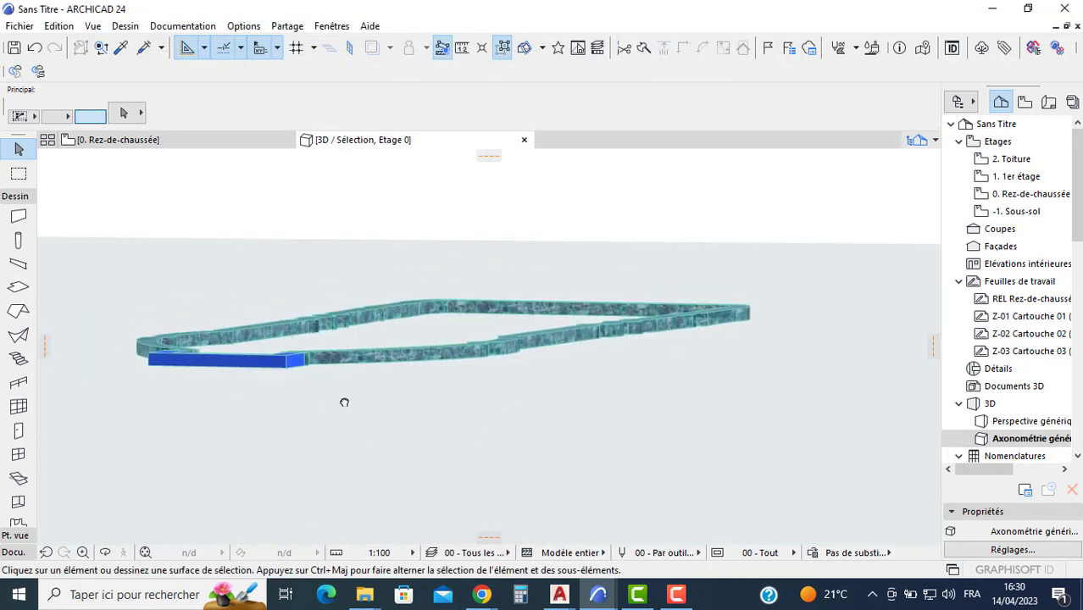
right_click(298, 201)
click(328, 253)
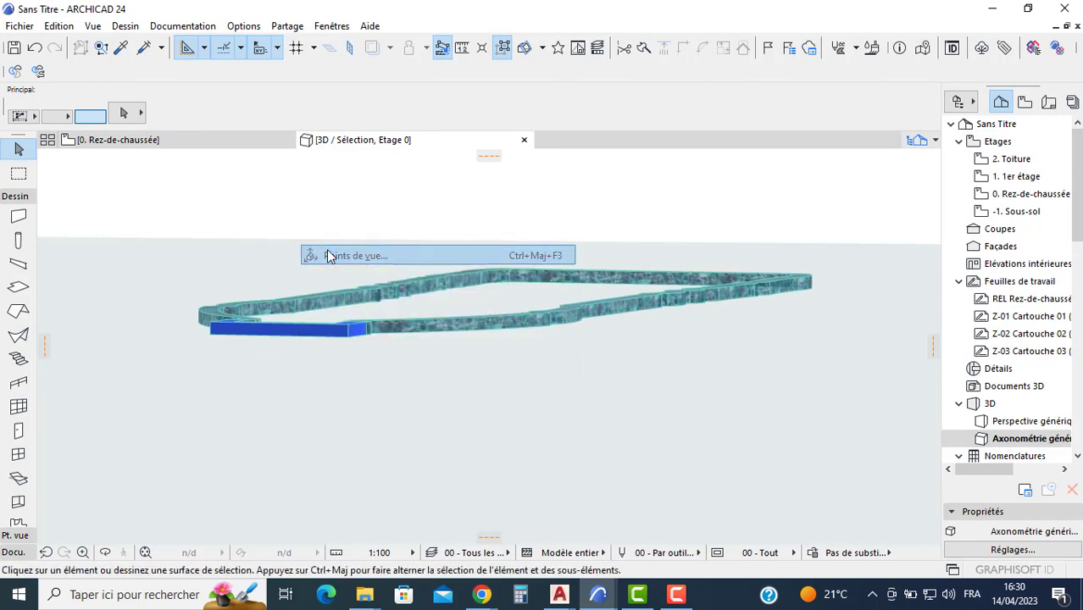
click(576, 156)
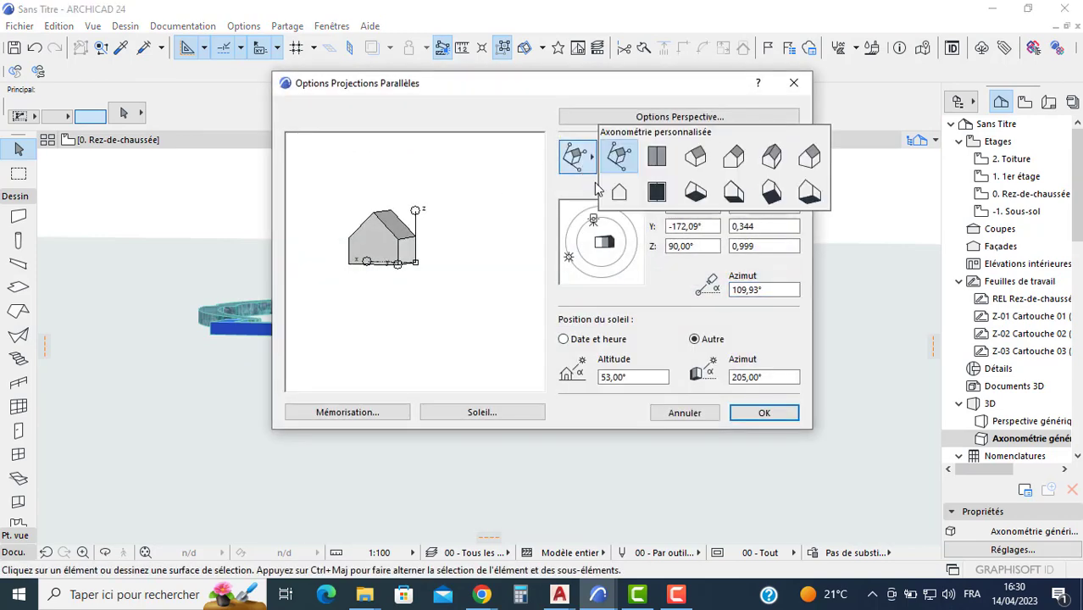
click(615, 195)
click(771, 290)
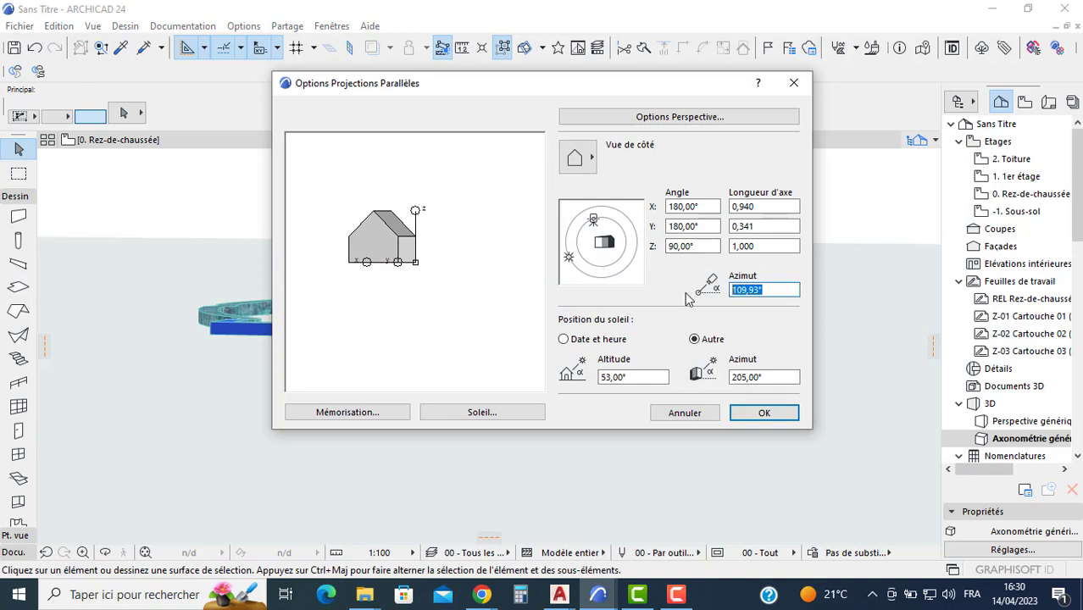
key(Return)
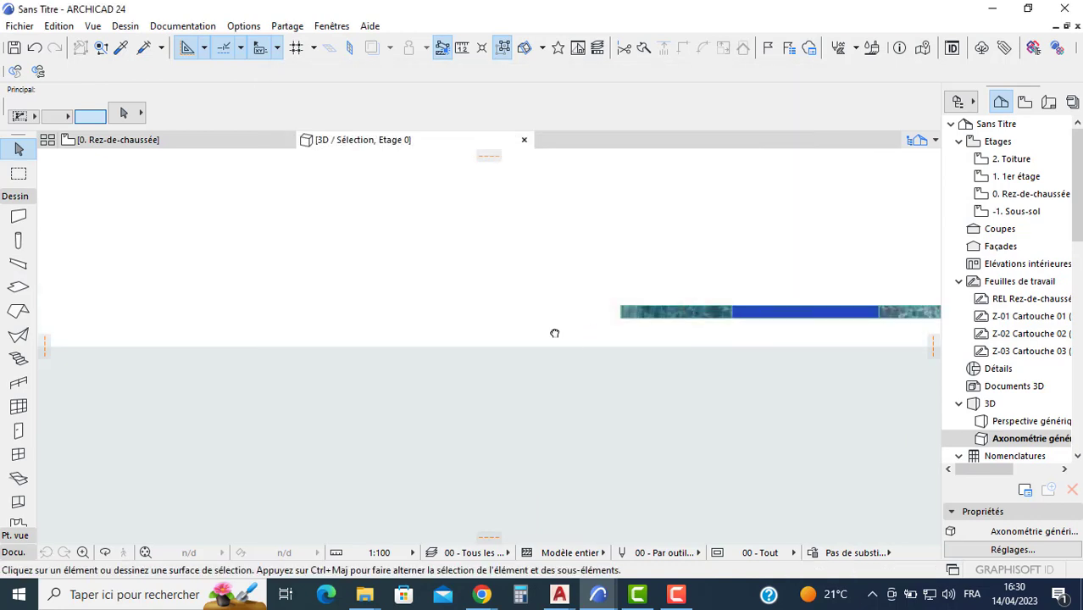
Save the selected cap and bottle wall slabs as a library object named EAU, accepting its side view and basic options
drag(703, 271, 226, 435)
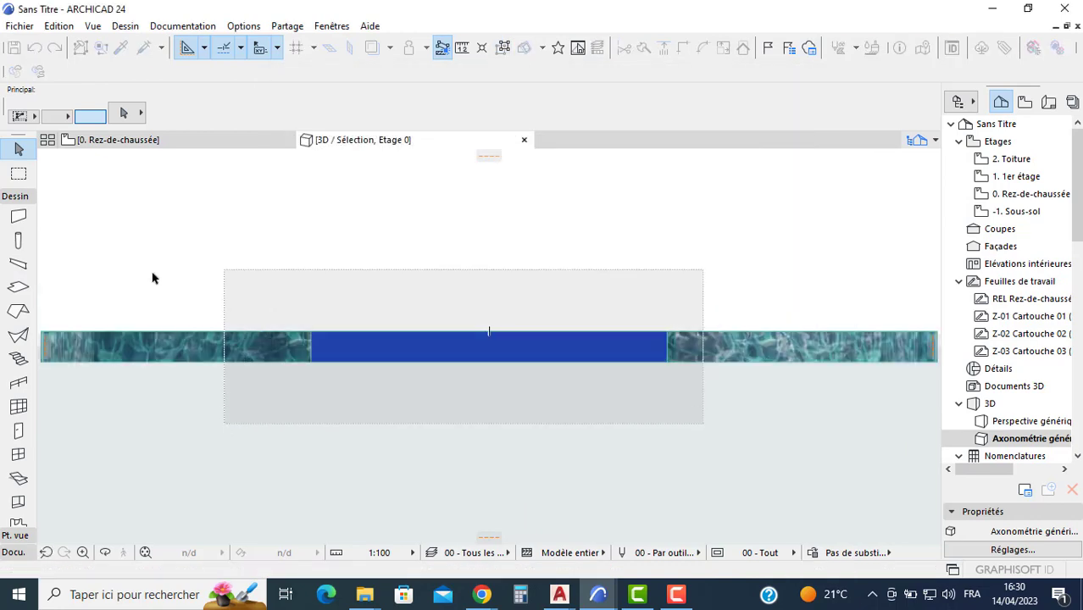
click(23, 26)
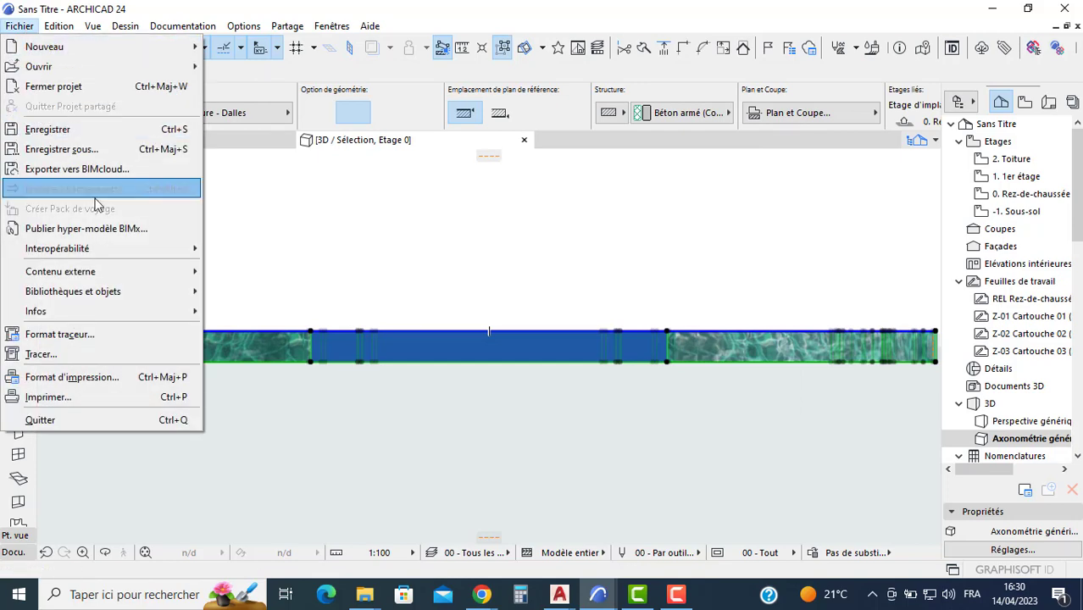
mouse_move(104, 292)
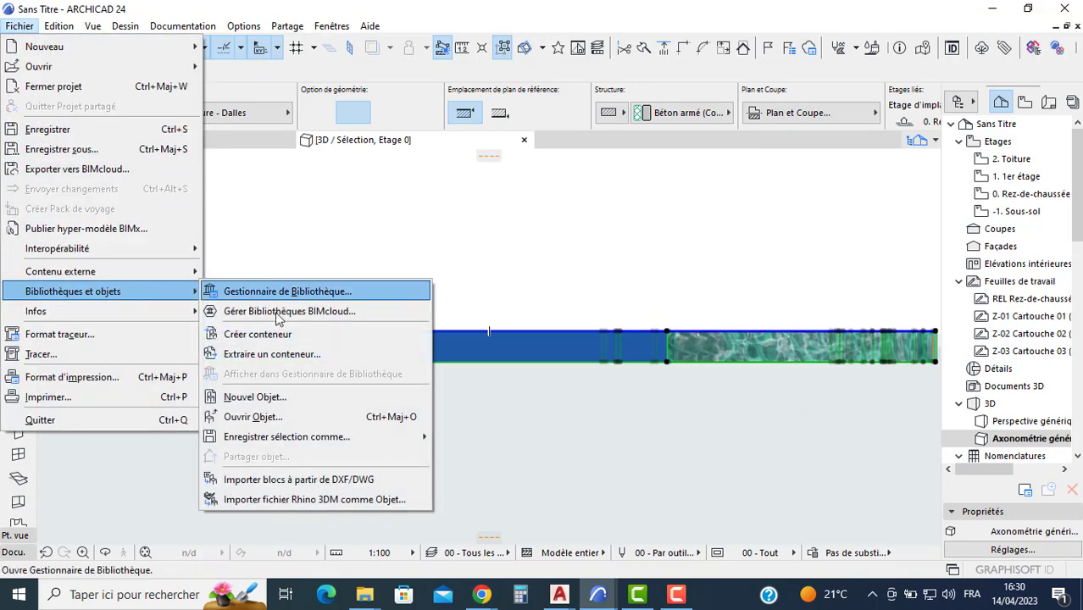
mouse_move(416, 438)
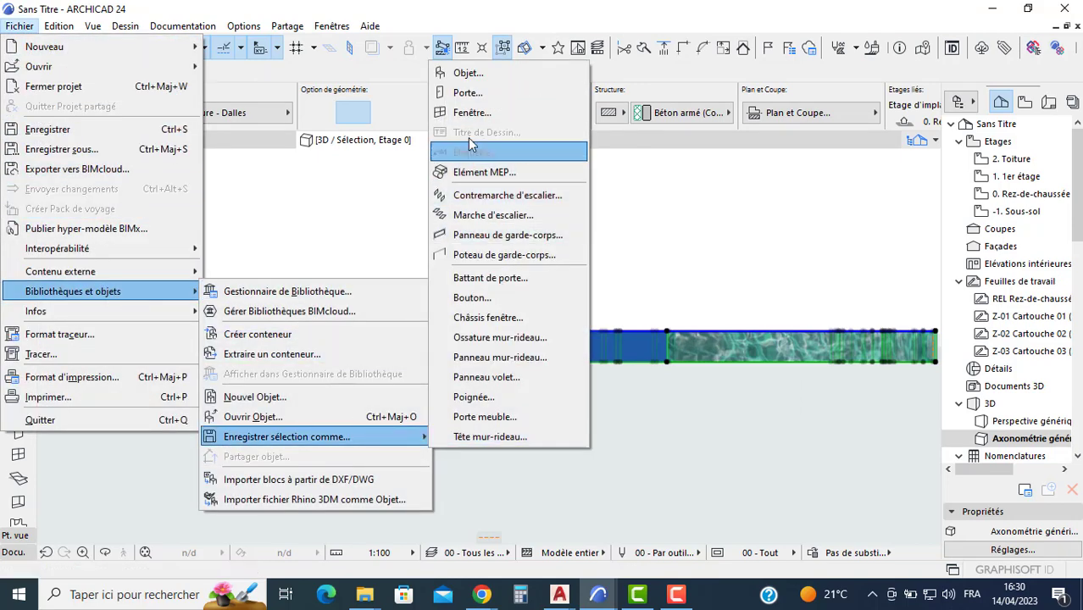
click(466, 73)
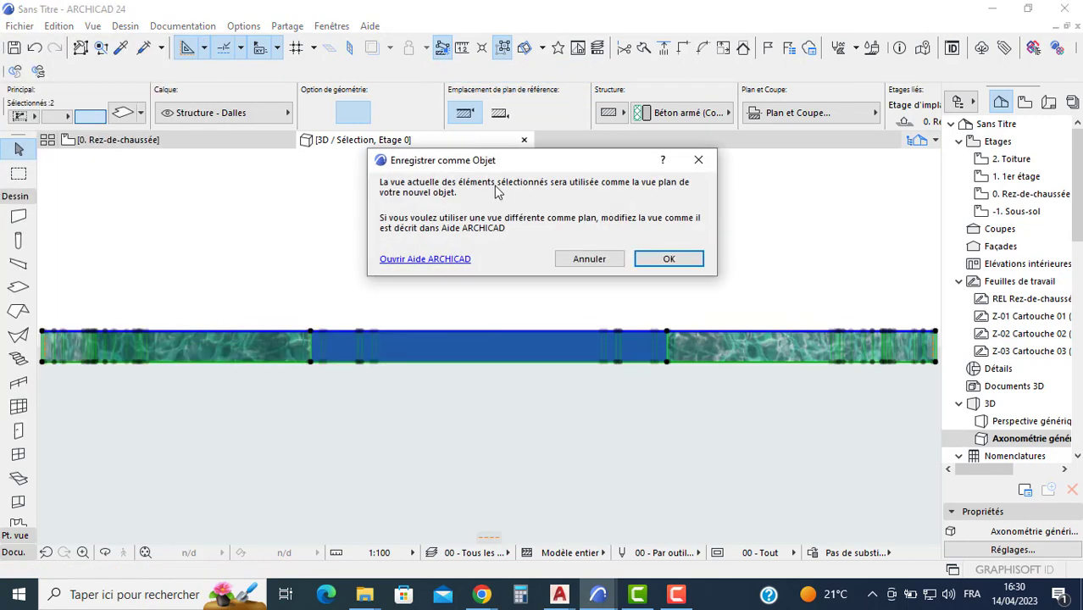
click(644, 258)
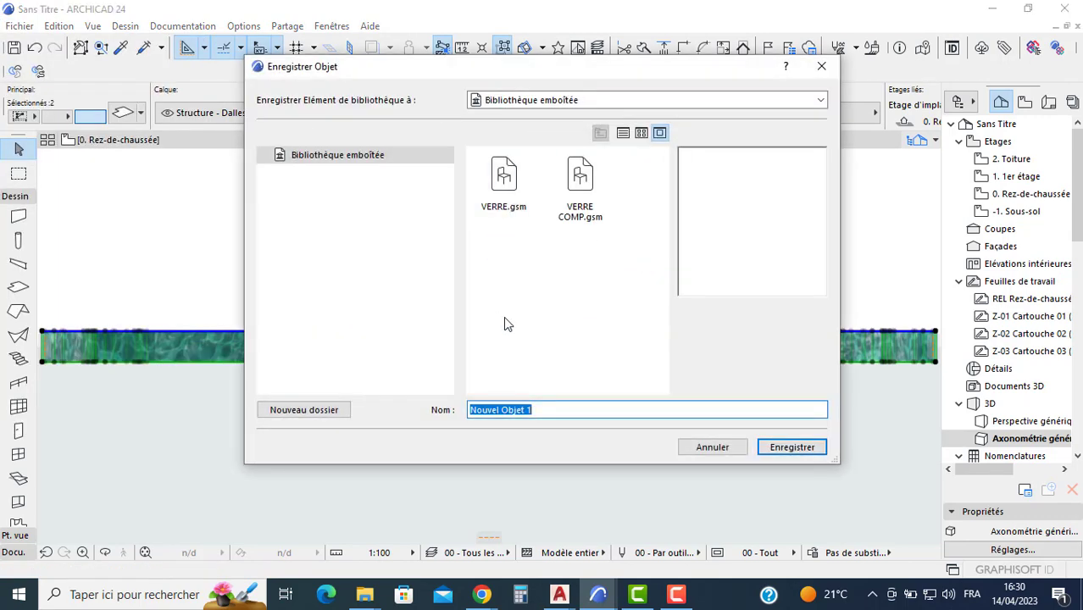
text(EAU)
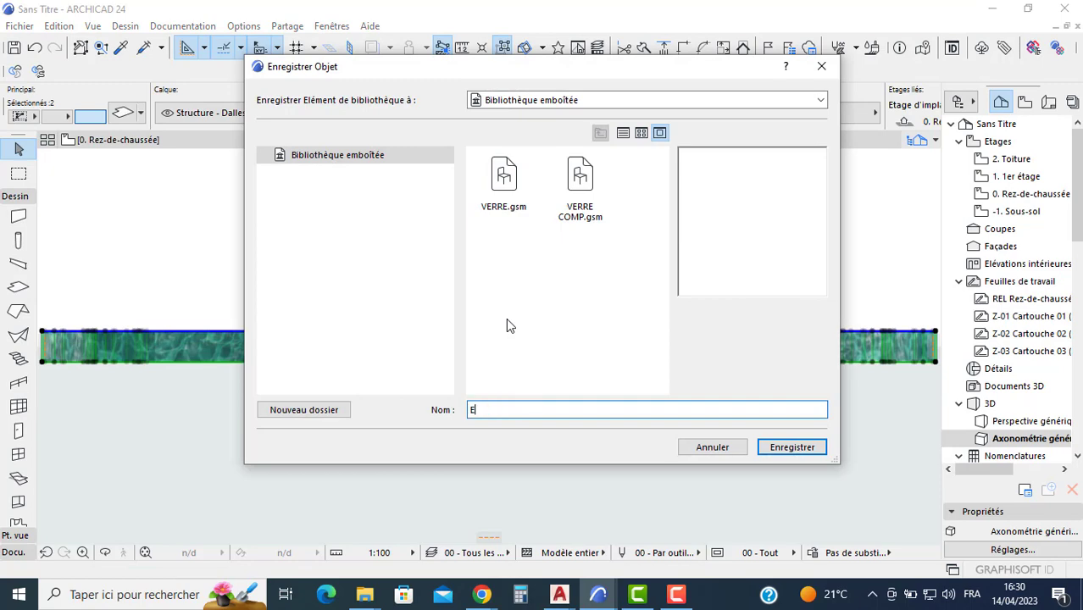
click(792, 446)
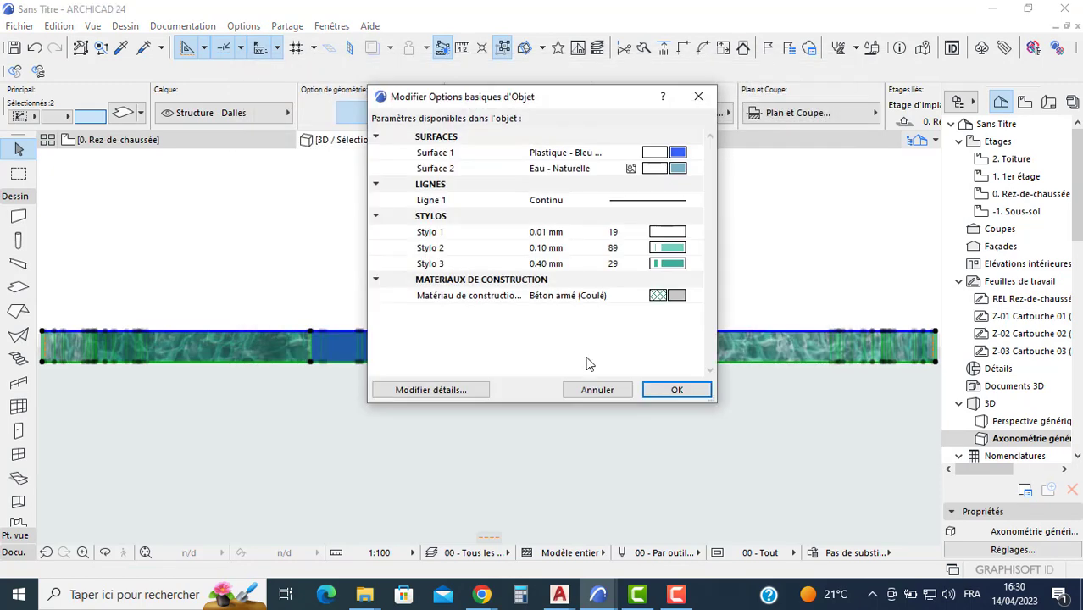
key(Return)
Place the EAU object on the Rez-de-chaussée floor plan, in the empty area beside the bottle outline
click(202, 148)
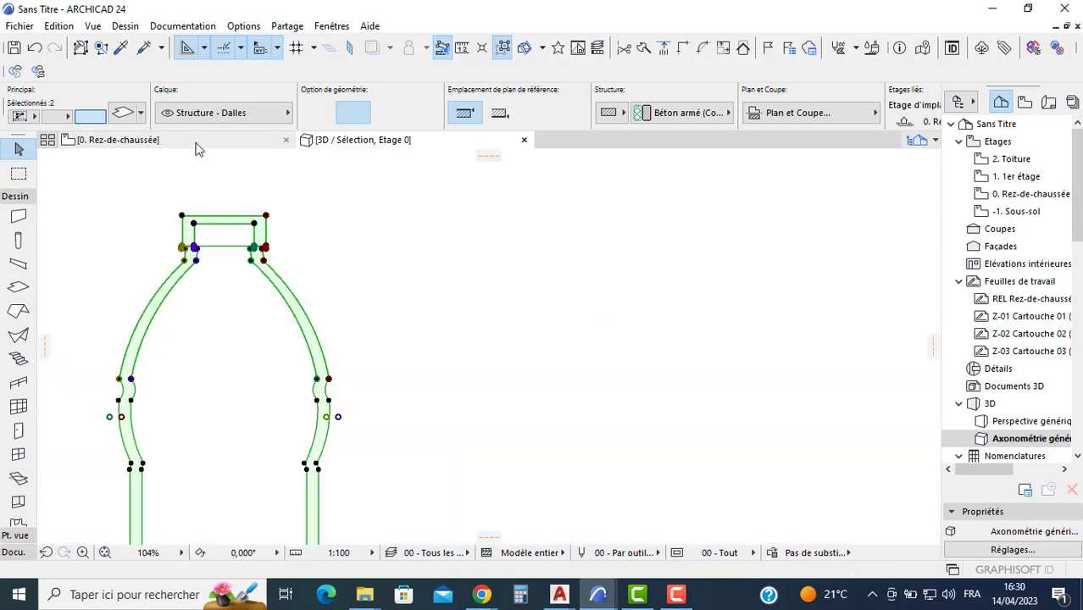
key(ctrl+a)
scroll(332, 310, down, 6)
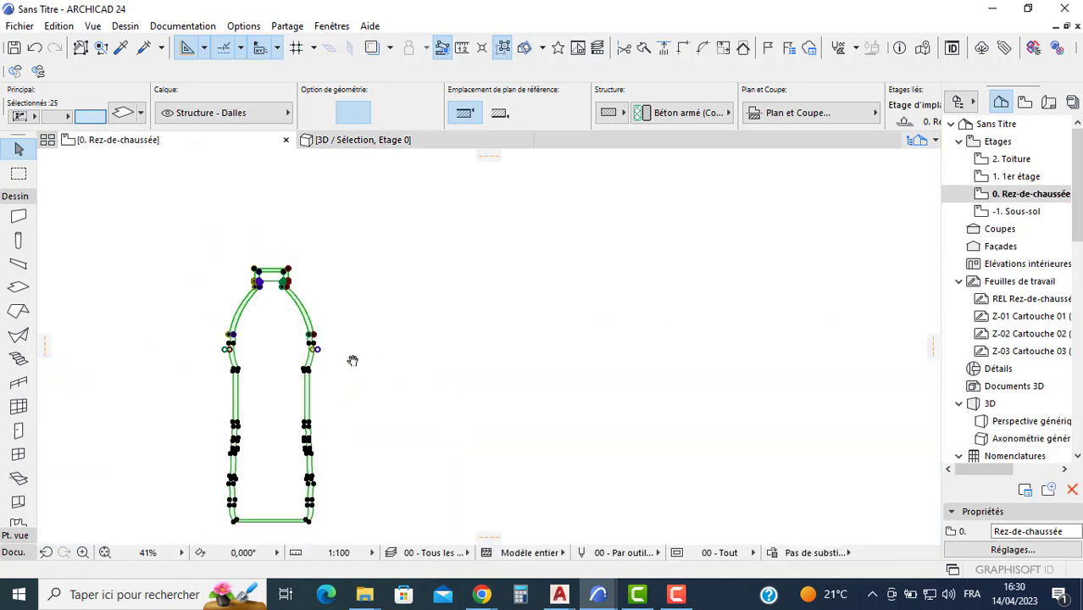
click(19, 501)
scroll(19, 500, down, 3)
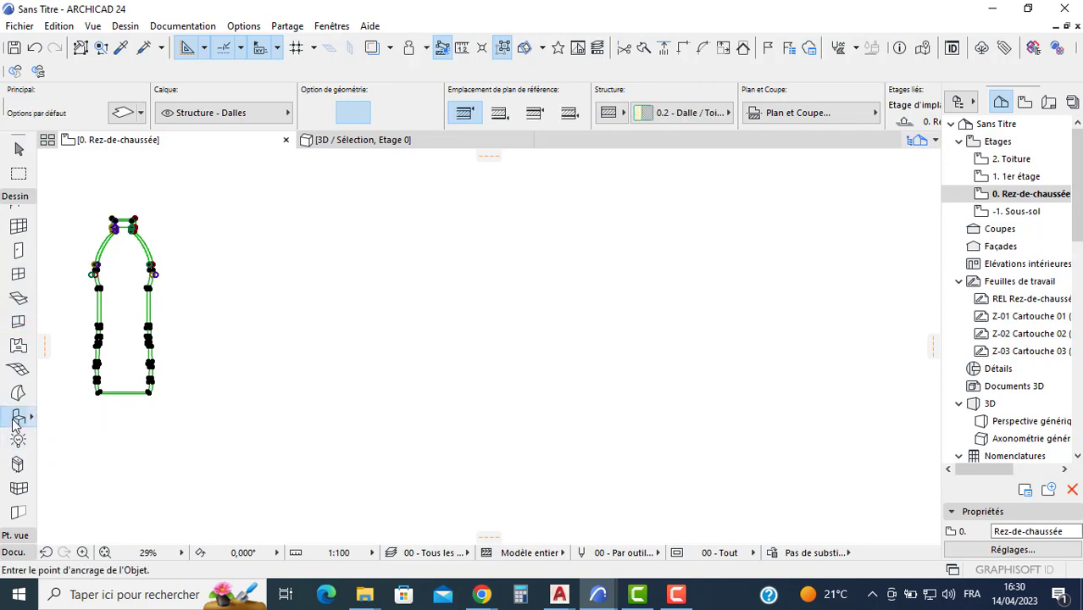
click(19, 417)
scroll(464, 325, up, 7)
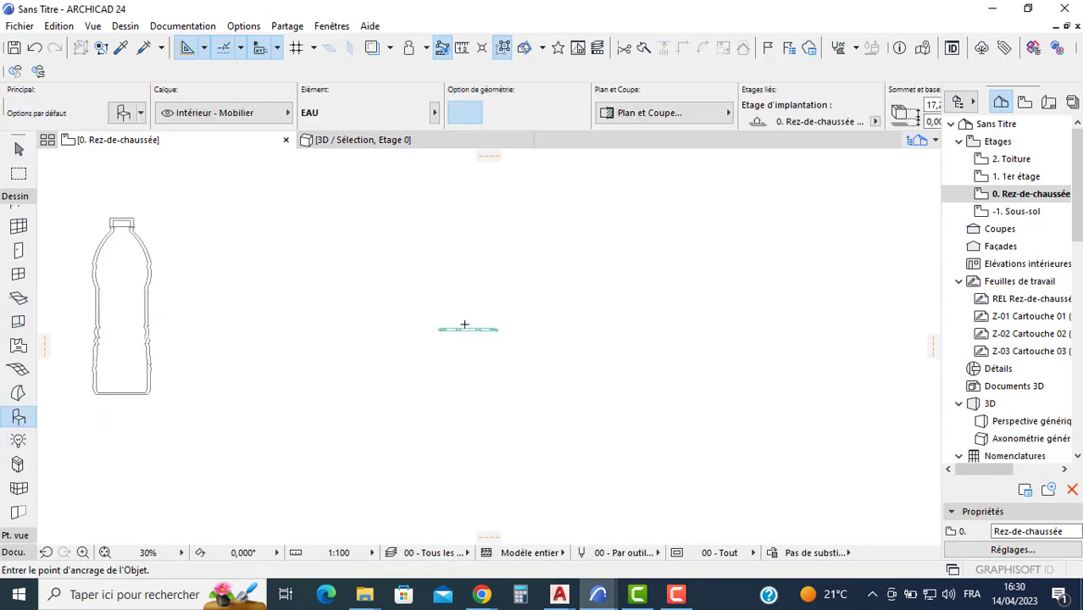
key(Escape)
Multiply the EAU object by rotation about its centre with Incrément et Propagation, filling a full circle with copies
click(504, 343)
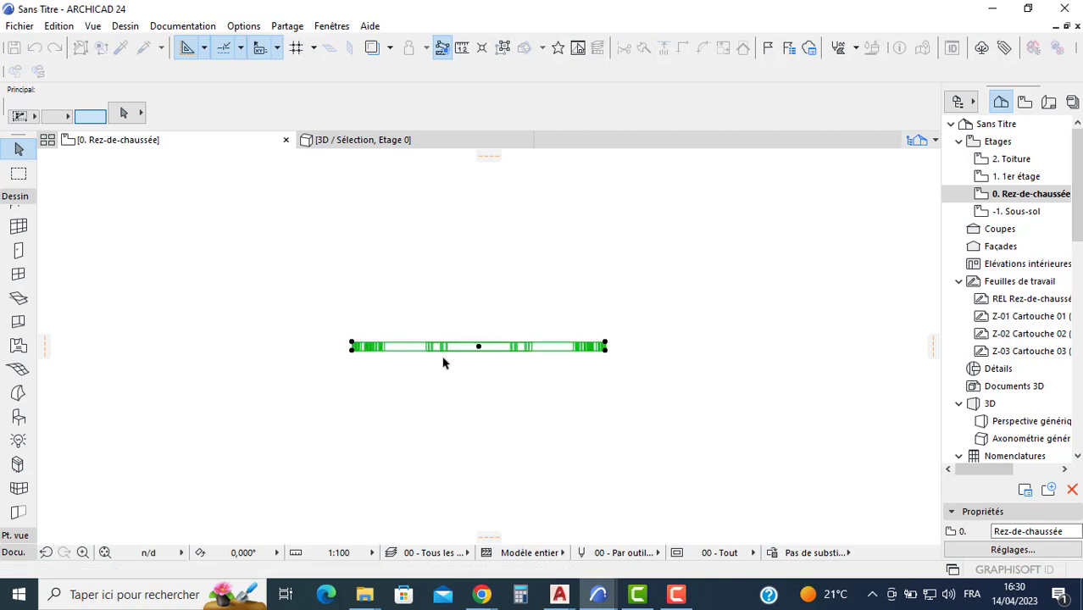
click(478, 348)
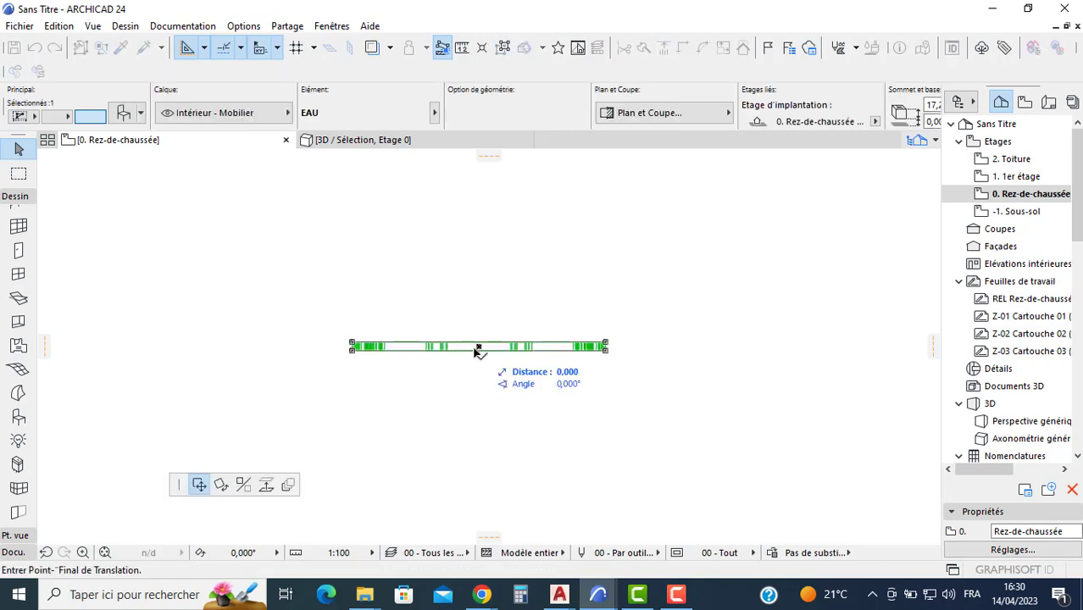
click(290, 486)
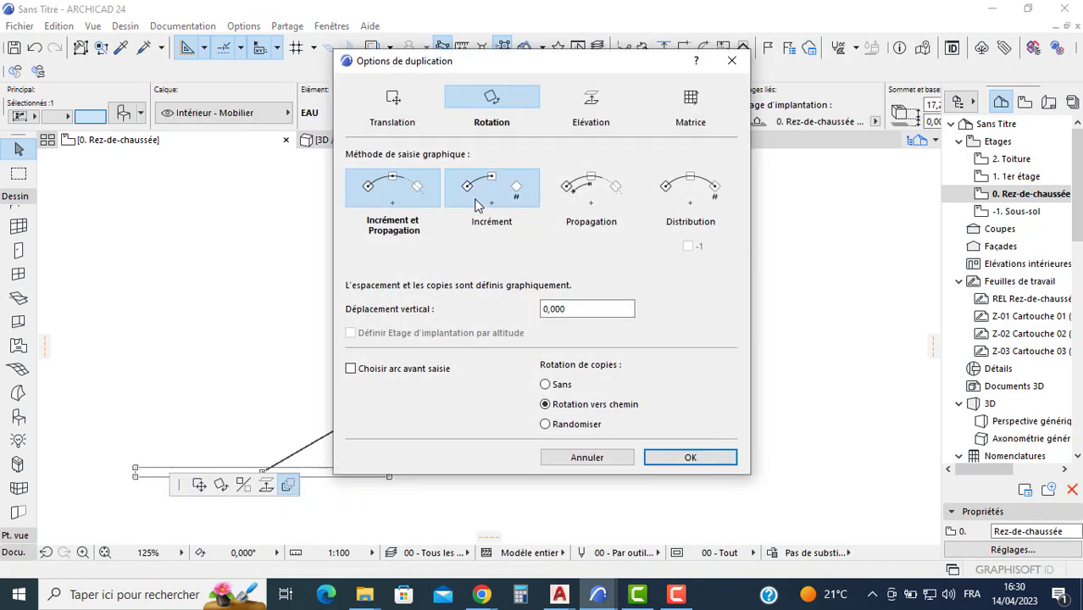
click(490, 188)
click(380, 181)
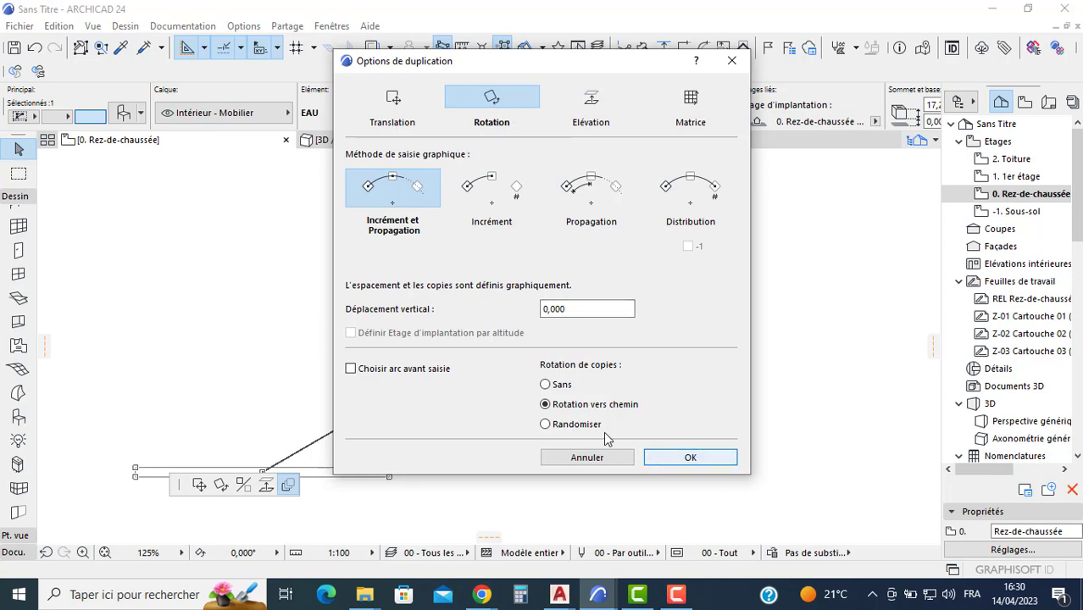
click(665, 457)
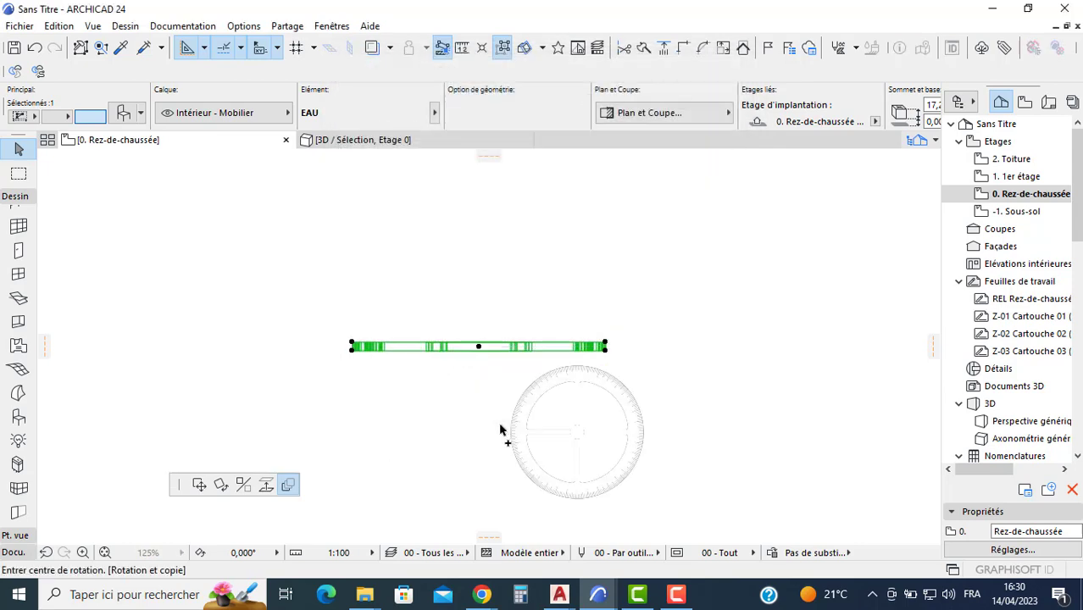
click(479, 349)
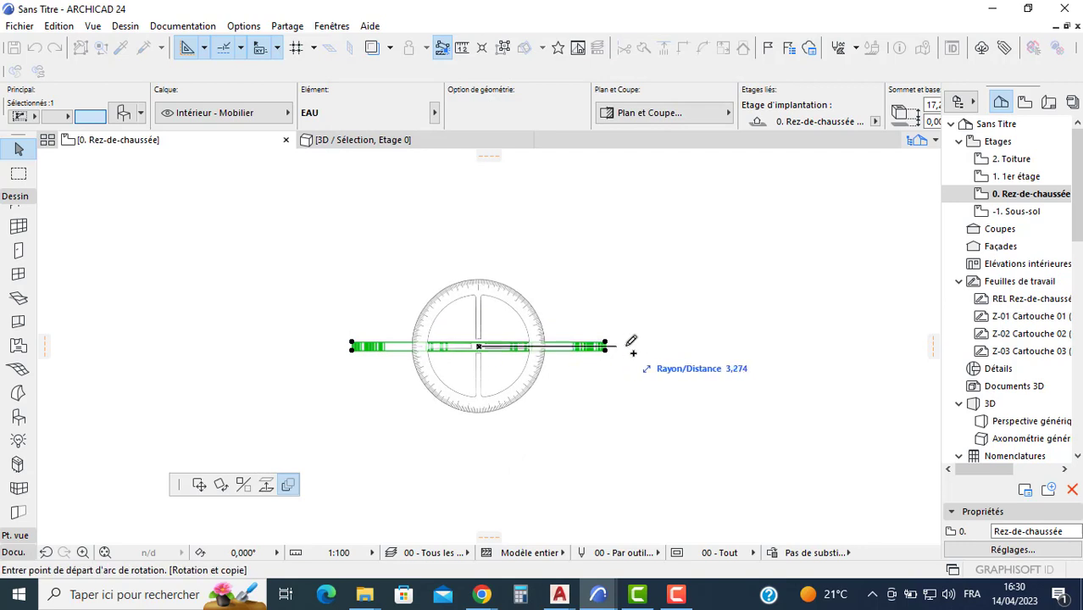
click(606, 347)
scroll(612, 348, up, 2)
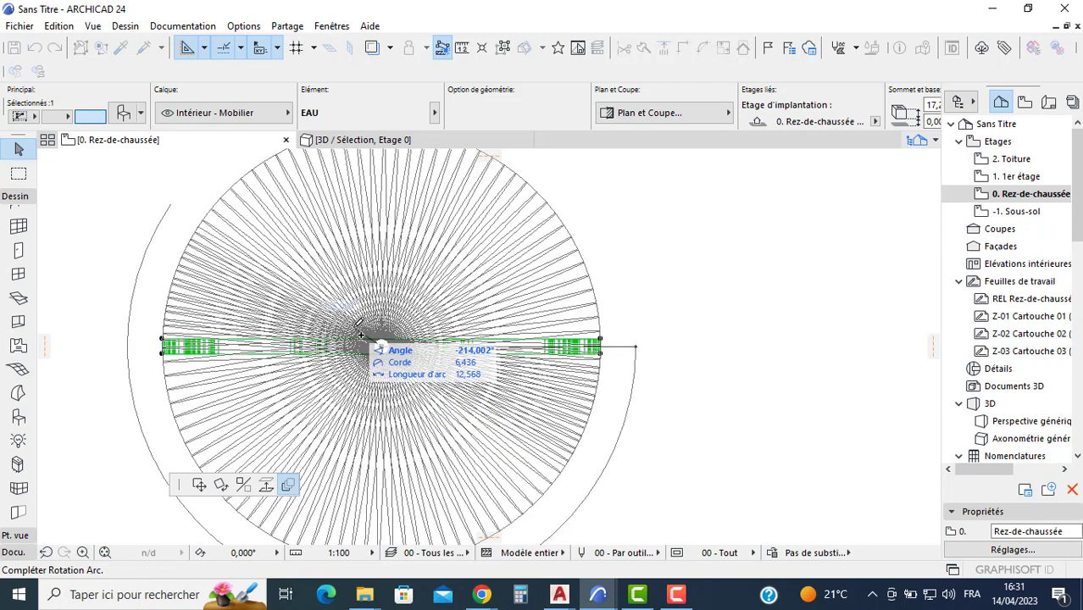
click(291, 337)
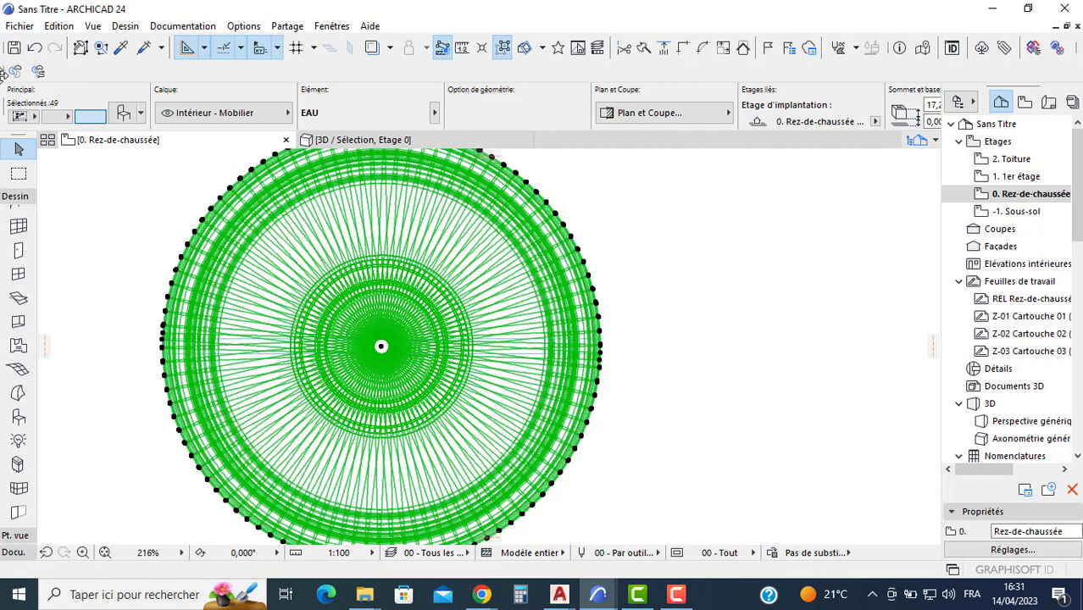
Save the ring of rotated copies as a library object named EAU D with its basic options accepted
click(19, 25)
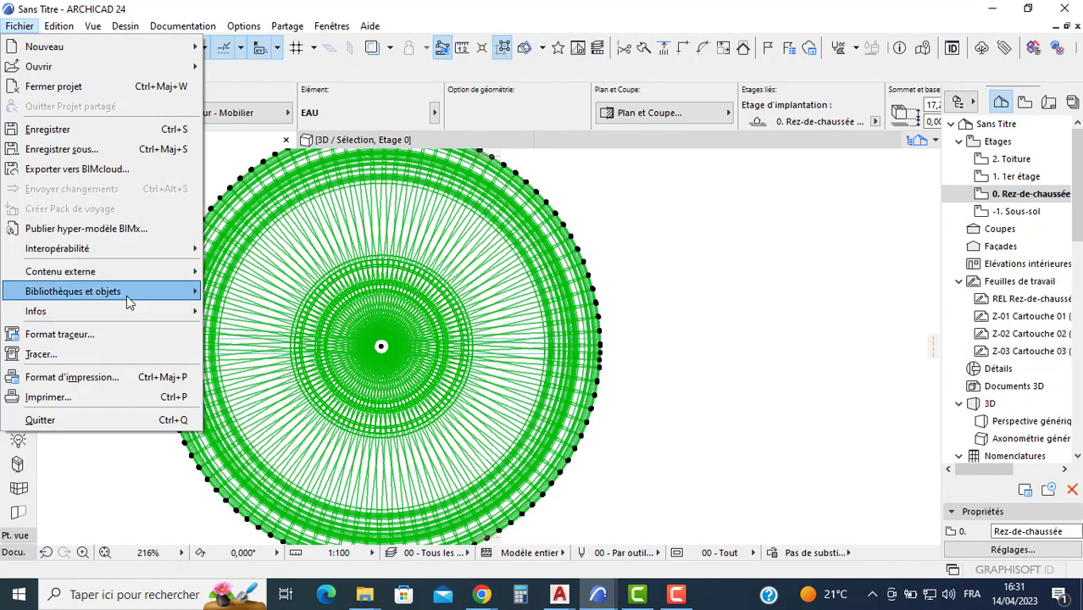
mouse_move(126, 295)
mouse_move(349, 437)
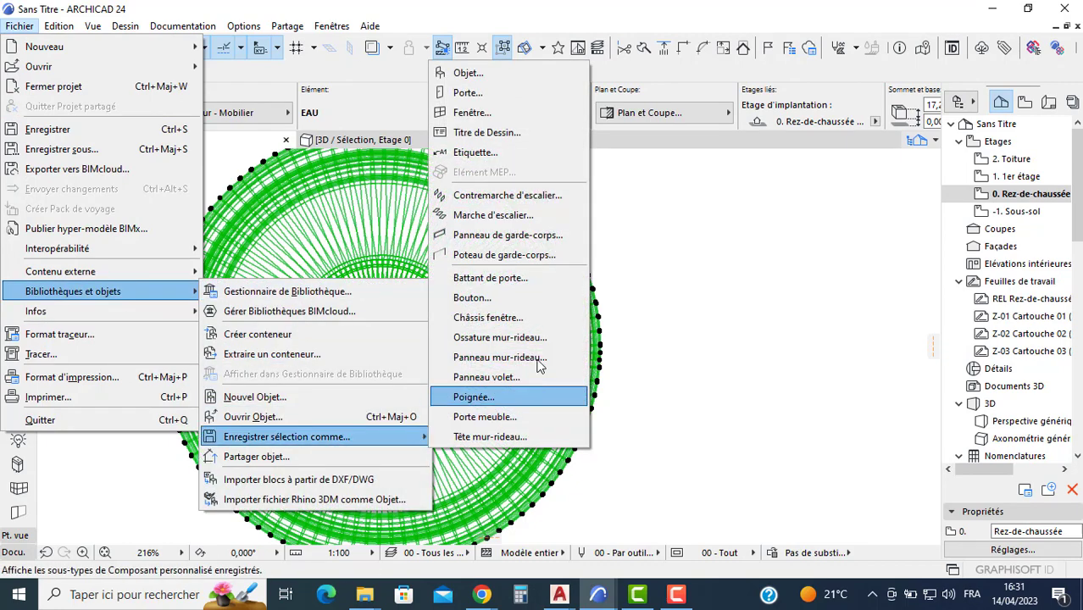
click(471, 72)
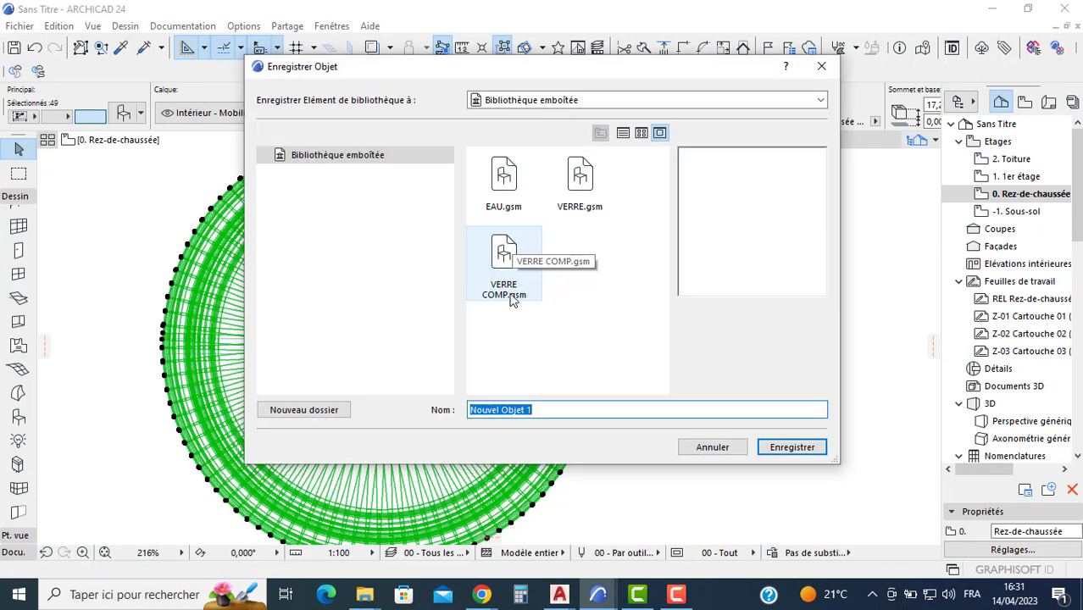
text(EAU)
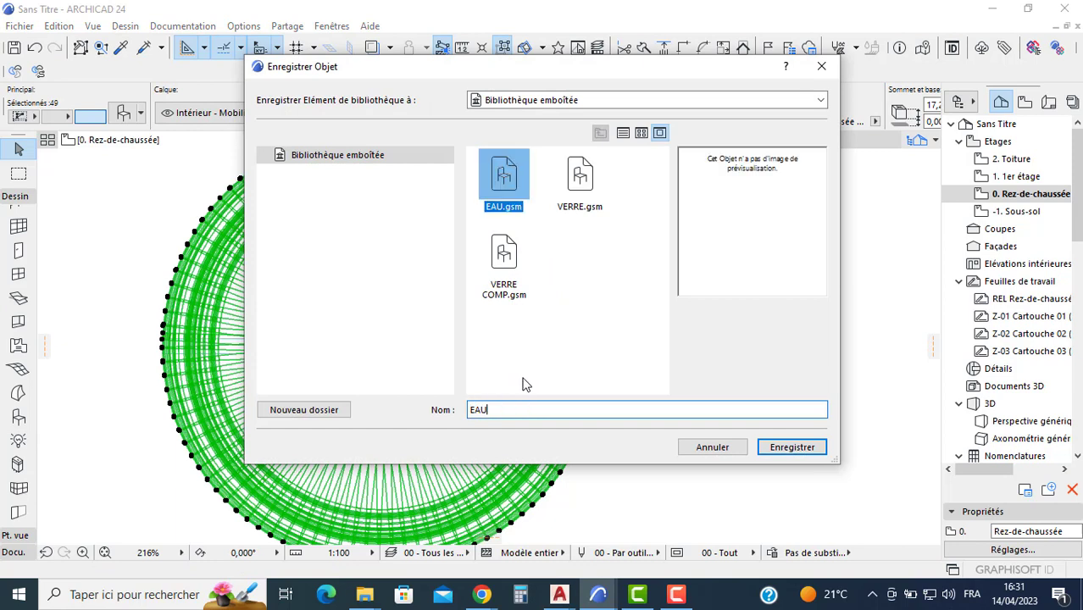
text( D L)
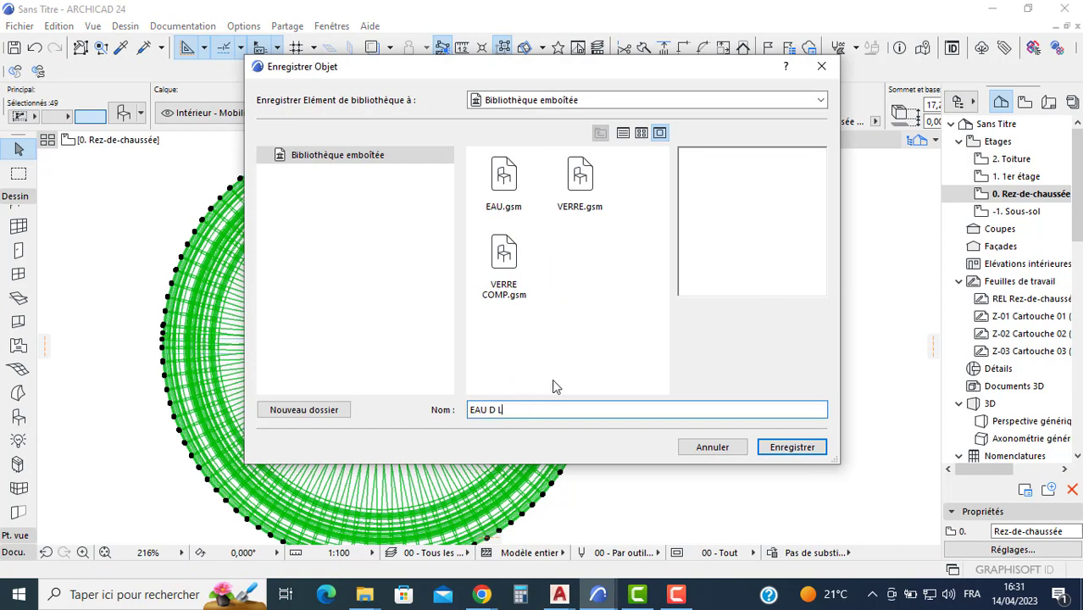
key(BackSpace)
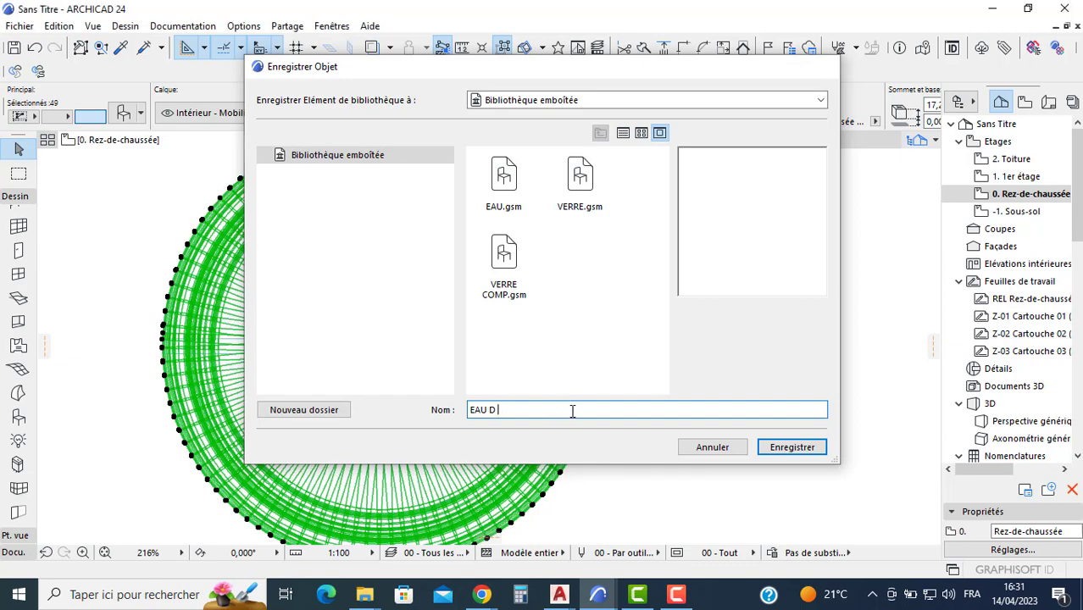
key(Return)
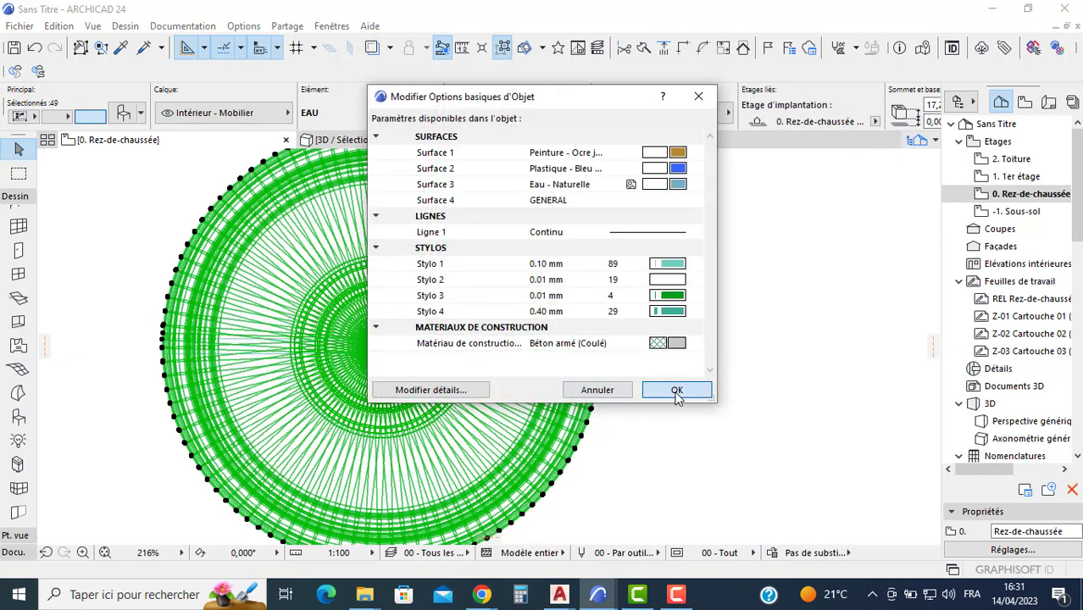
click(661, 393)
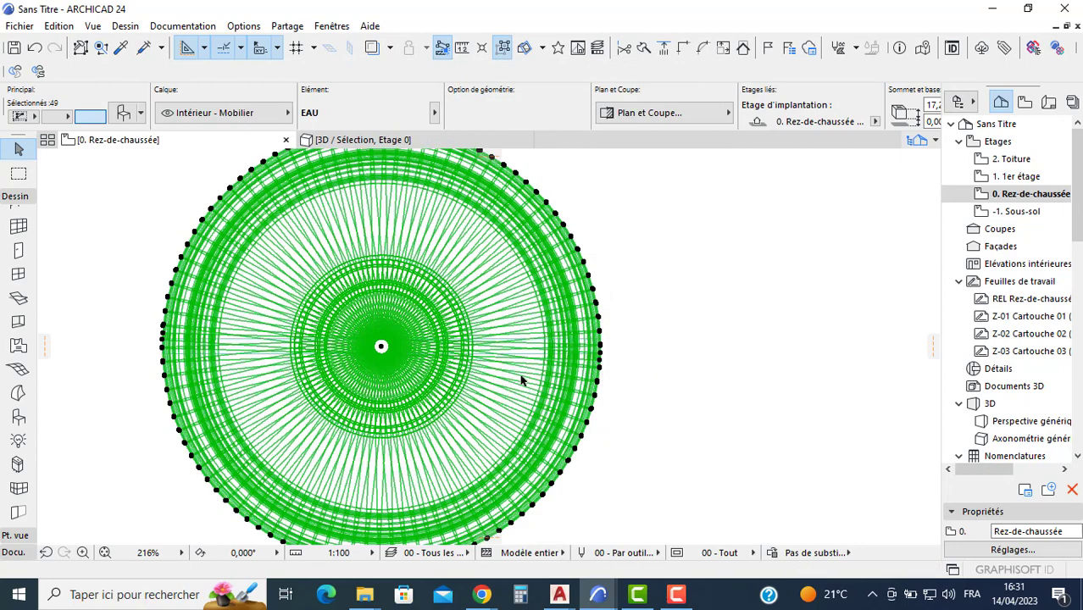
Delete the rotated EAU copies from the floor plan and place the single EAU D object
key(Escape)
scroll(500, 374, down, 4)
drag(547, 291, 303, 425)
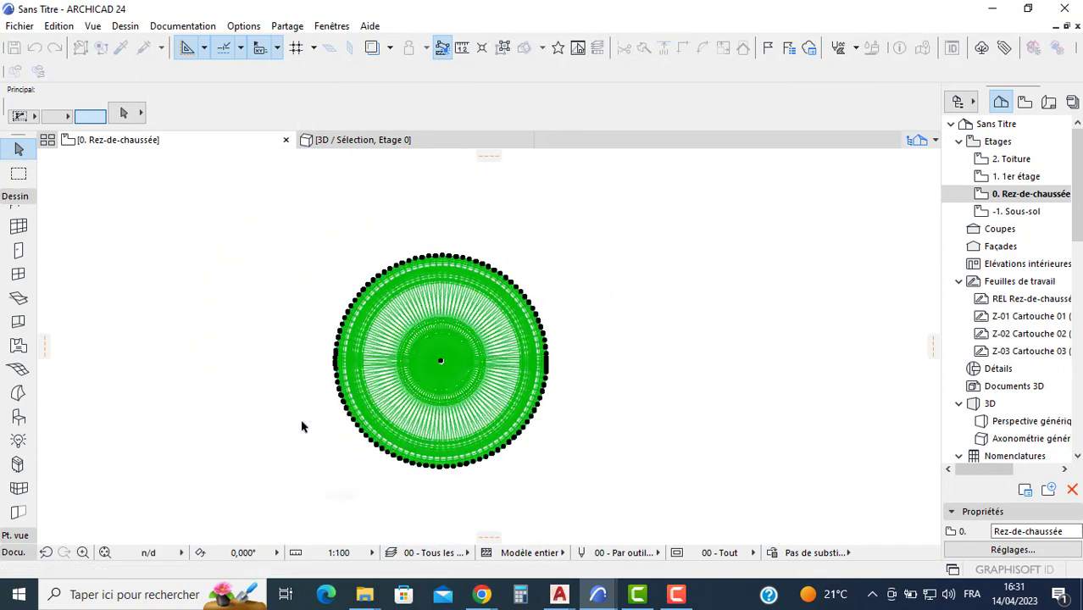
key(Delete)
click(18, 416)
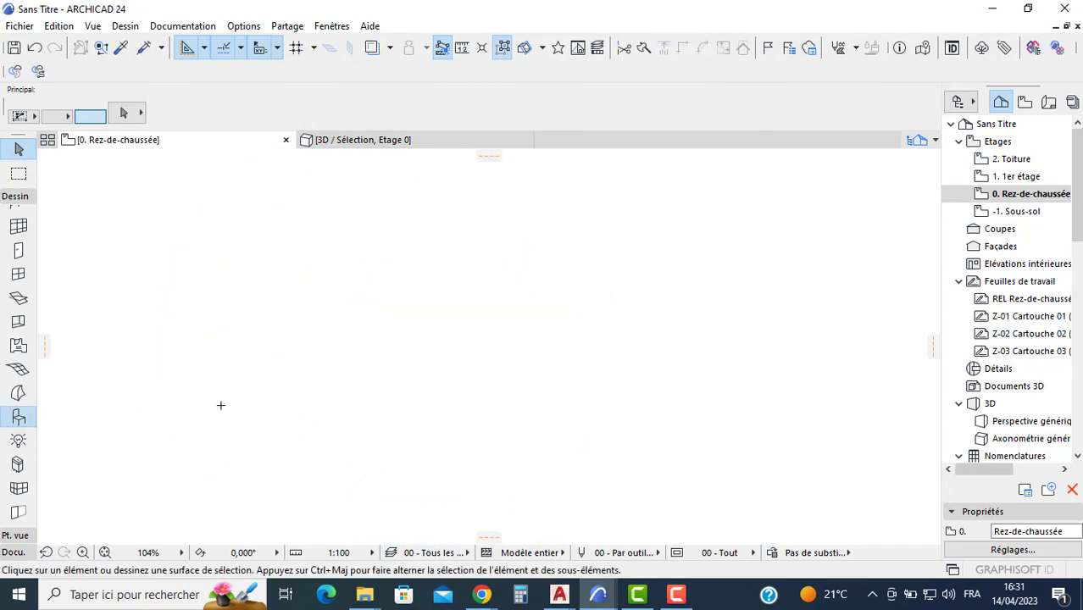
key(Escape)
Show the EAU D object alone in 3D and examine the bottle's shape and surfaces from several angles
drag(684, 208, 368, 320)
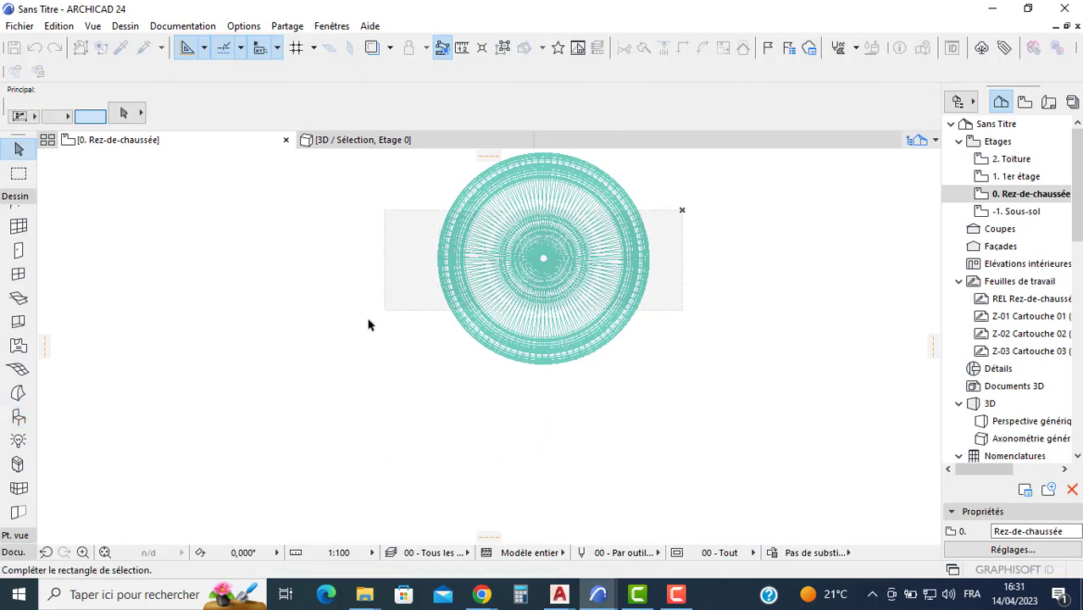
key(F5)
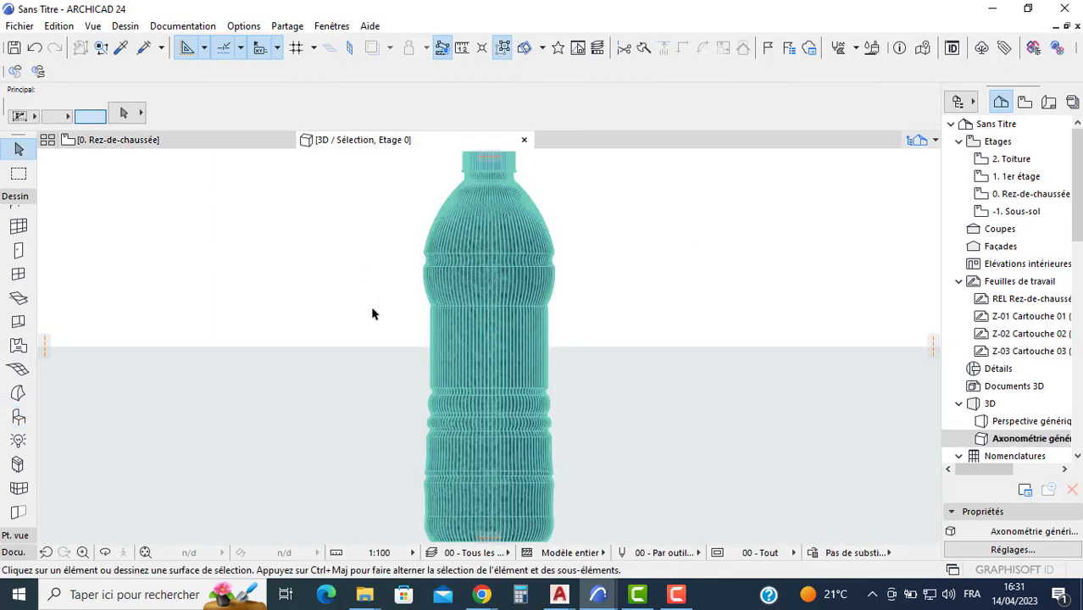
shift+drag(390, 368, 289, 397)
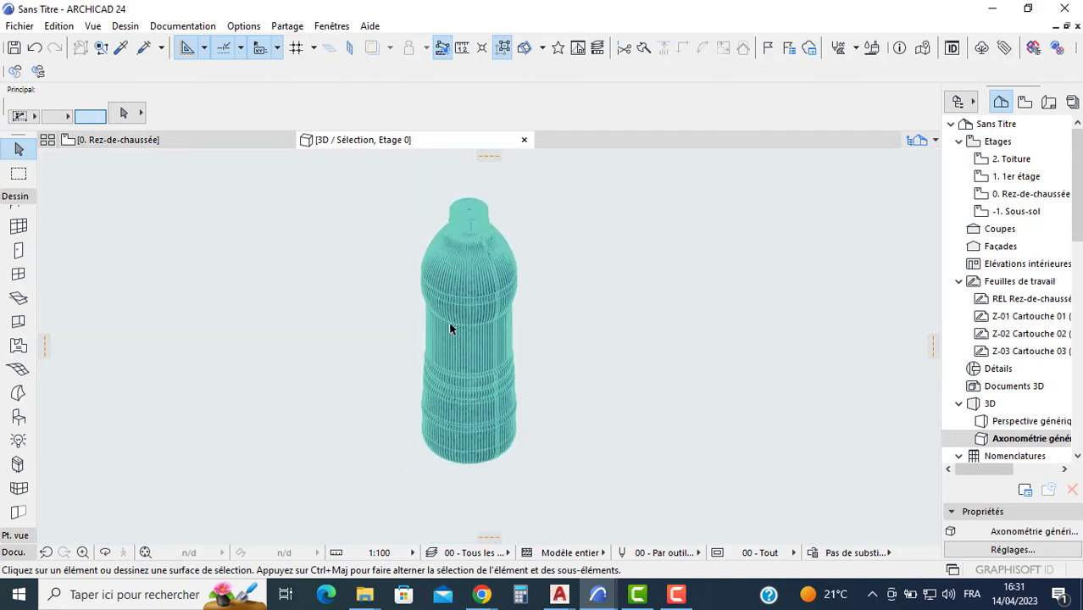
scroll(472, 286, up, 7)
scroll(529, 284, up, 1)
shift+middle_drag(529, 284, 375, 272)
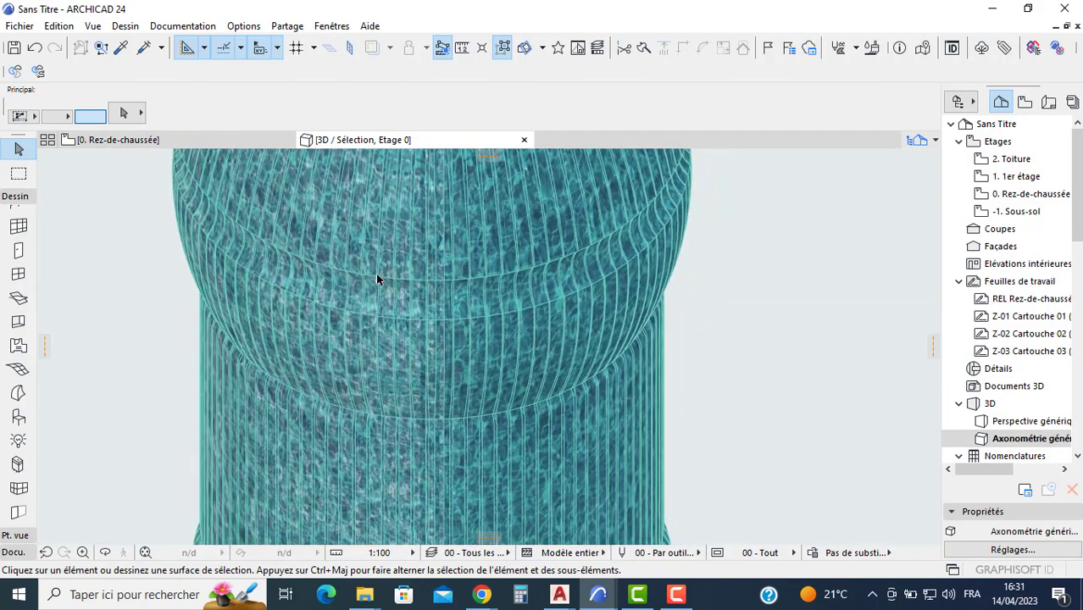
scroll(375, 272, down, 3)
shift+middle_drag(406, 346, 625, 330)
scroll(624, 334, down, 5)
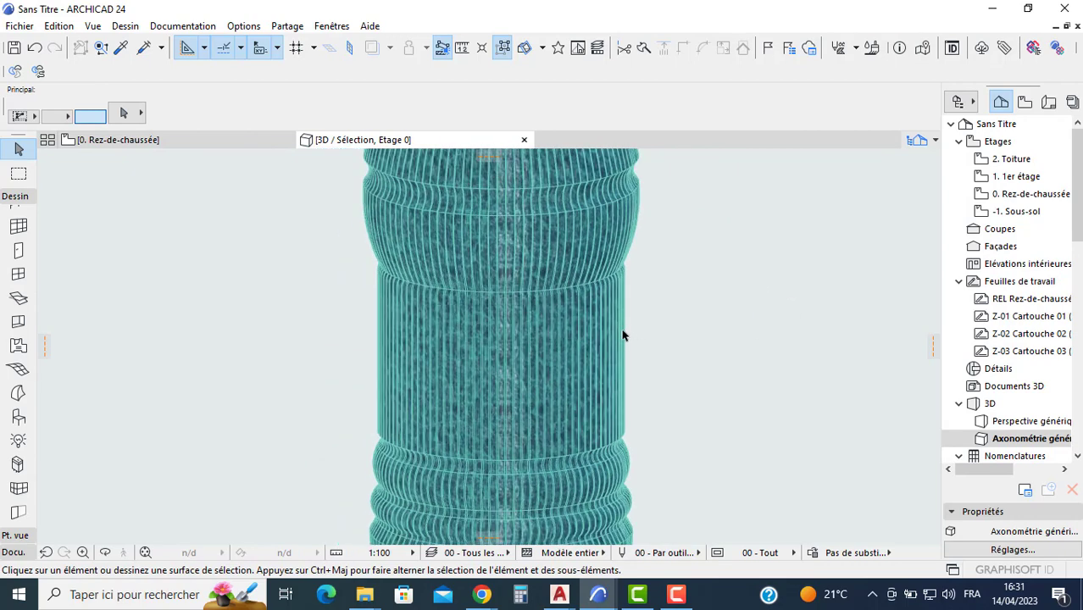
Change Surface 3 of the EAU D bottle object to Déco - Cuir noir in its custom surface options
shift+middle_drag(363, 397, 680, 422)
scroll(676, 405, down, 1)
scroll(561, 321, down, 2)
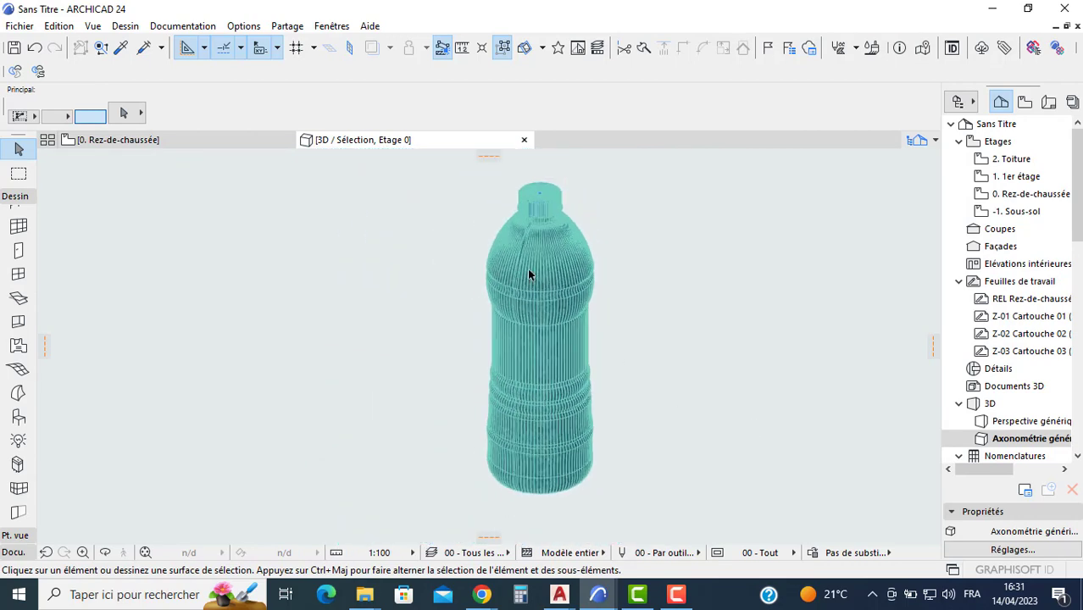
click(517, 266)
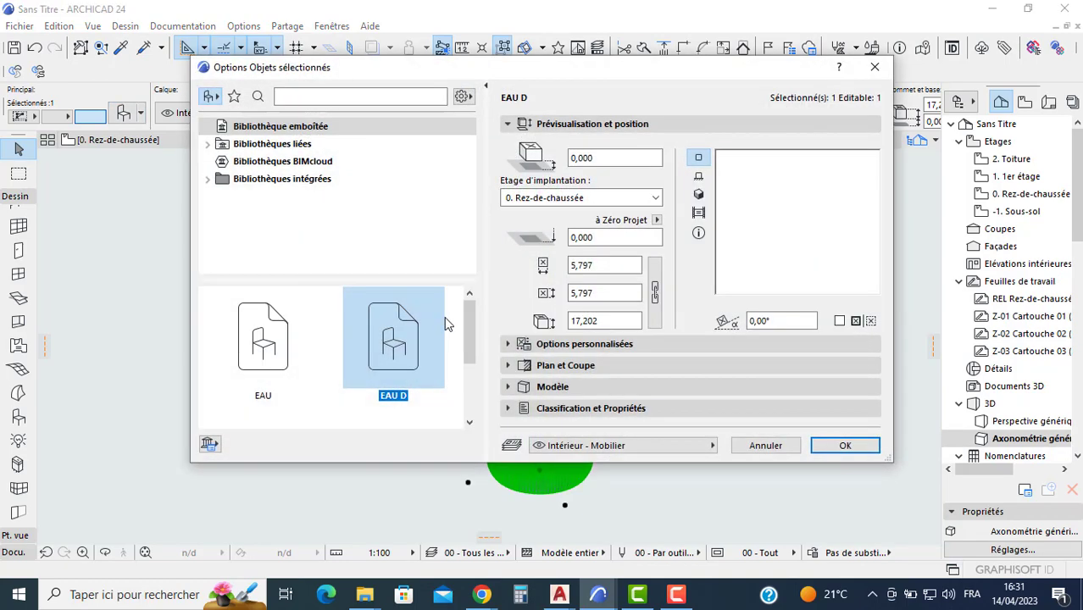
click(535, 386)
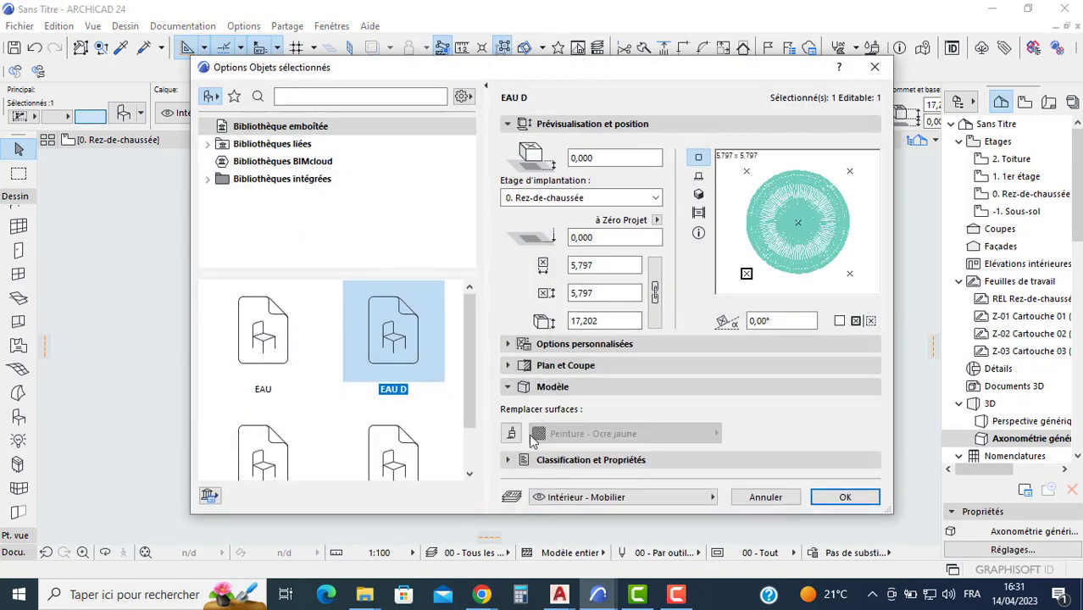
click(558, 349)
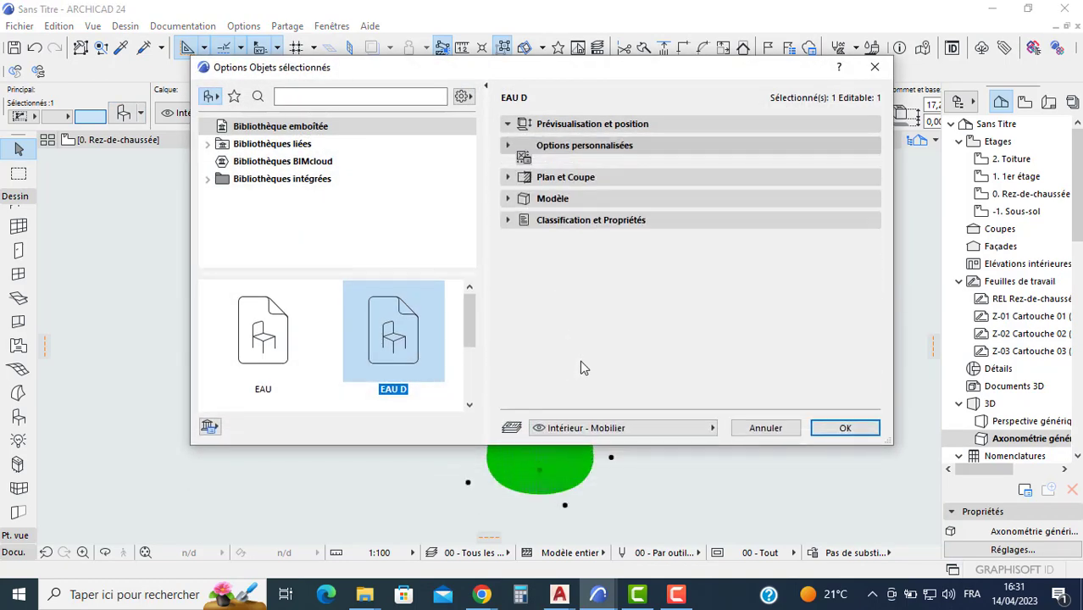
click(509, 199)
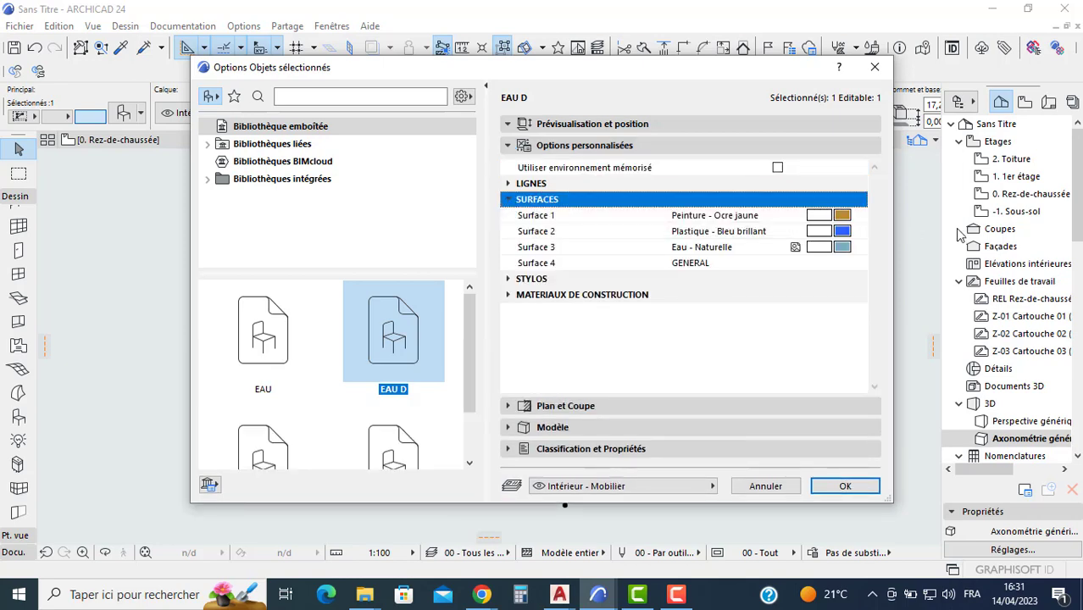
click(839, 245)
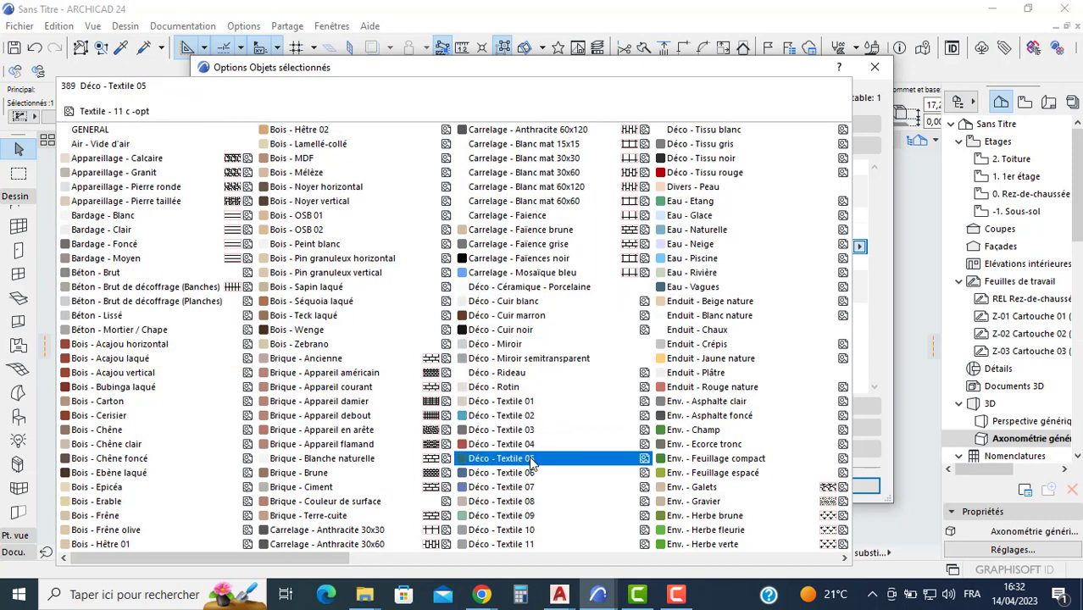
click(518, 331)
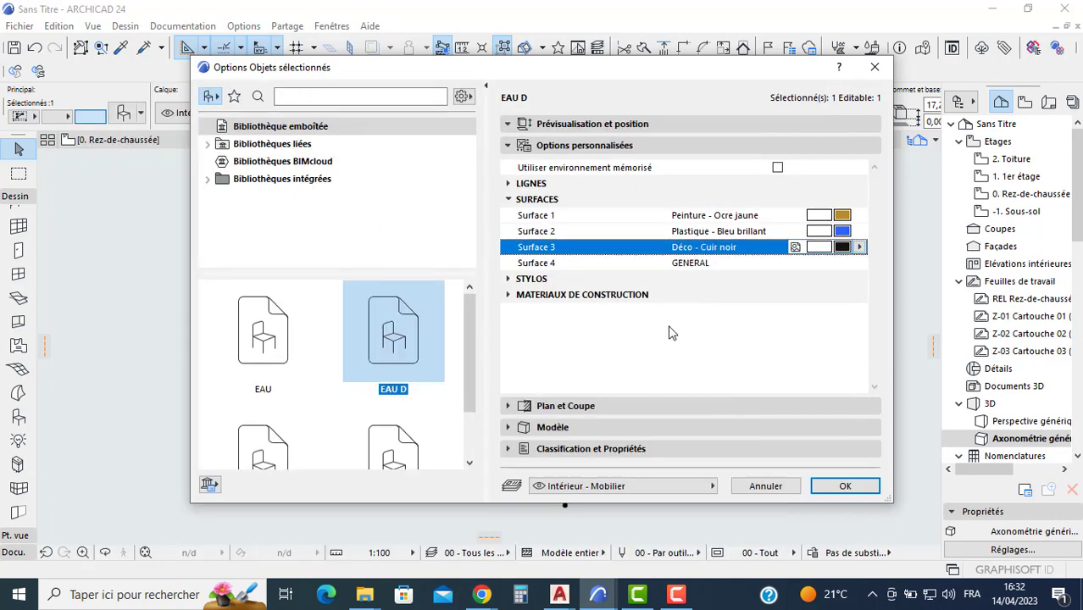
click(834, 494)
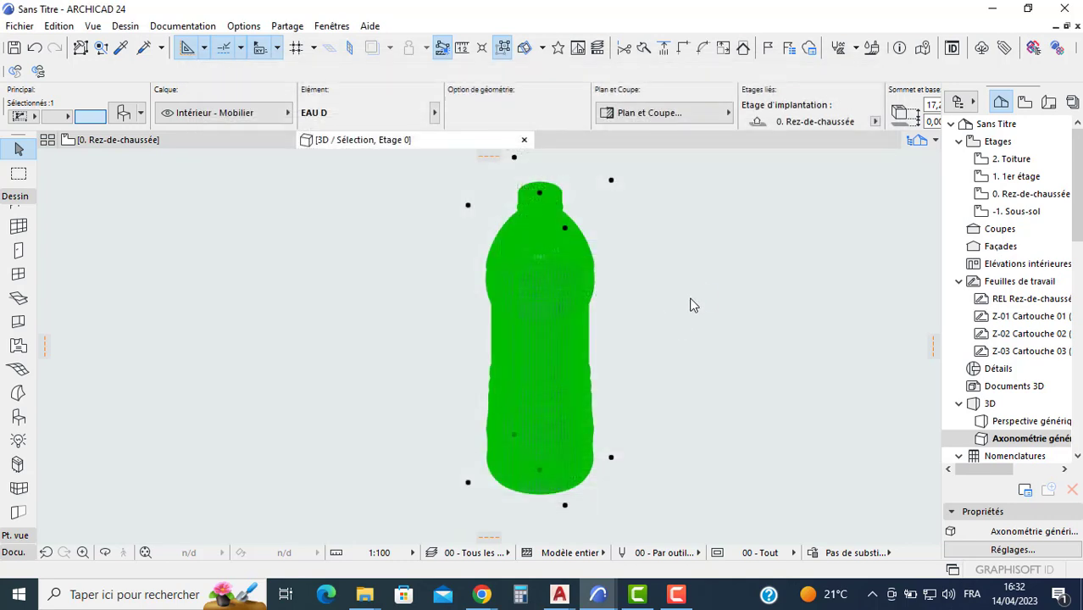
Examine the new surface on the bottle up close in 3D and deselect the object
scroll(631, 301, up, 5)
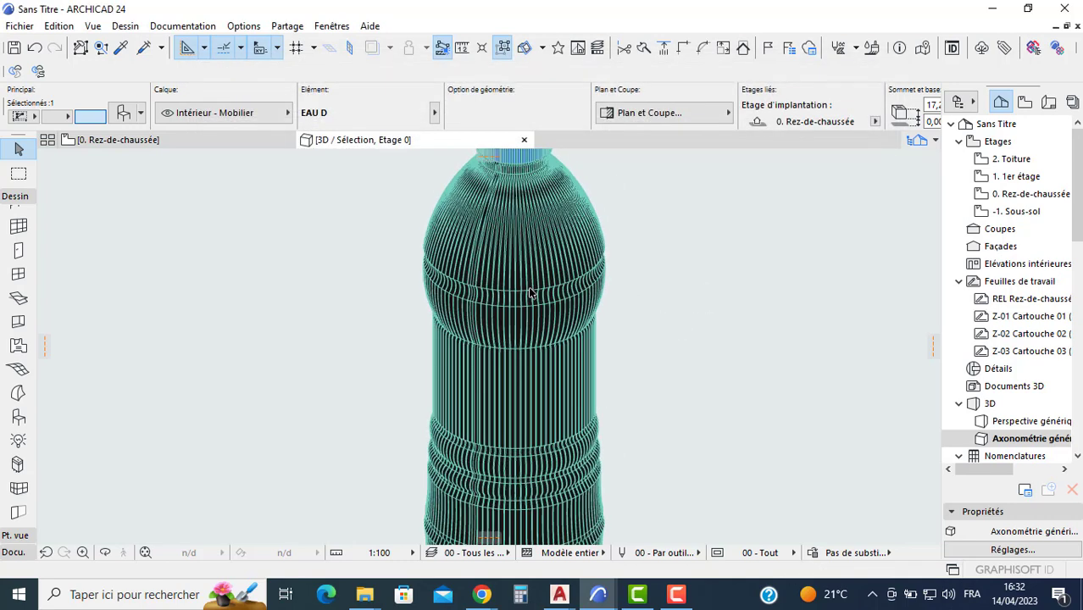
scroll(533, 292, down, 3)
scroll(726, 302, down, 3)
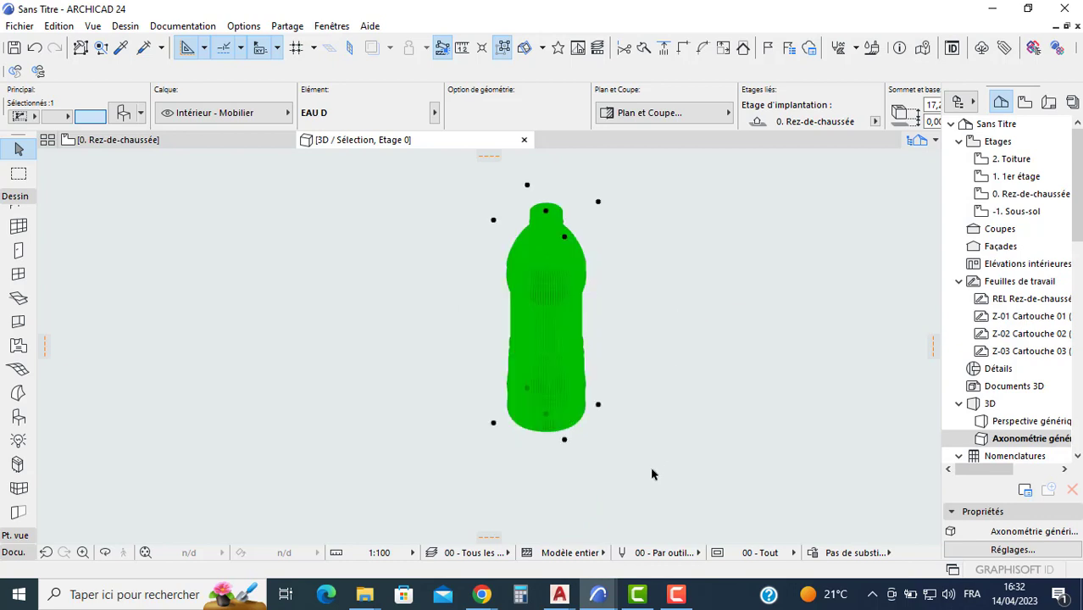
click(647, 501)
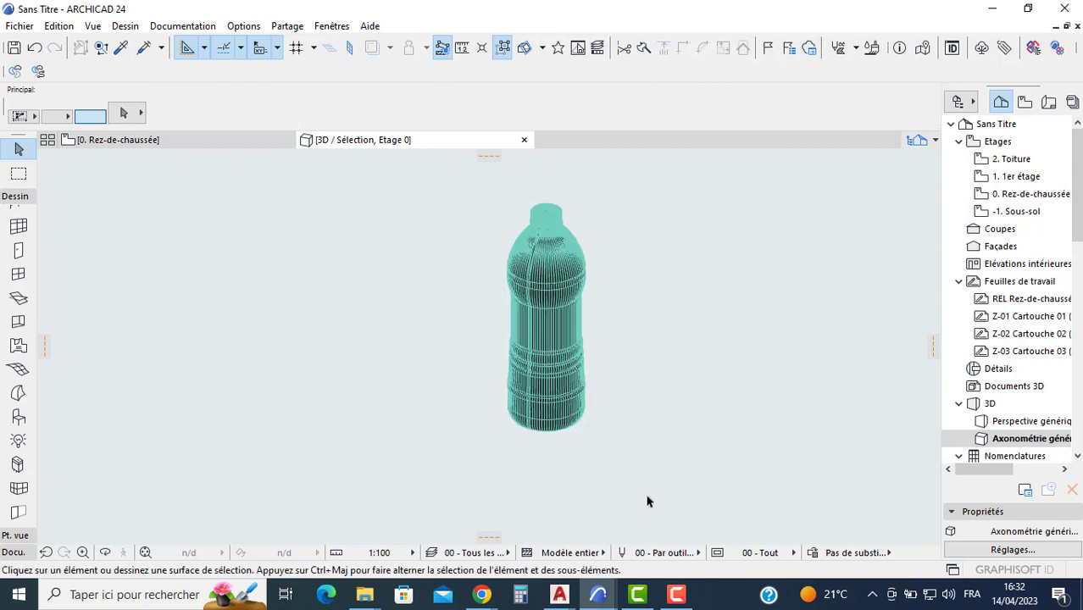
click(676, 594)
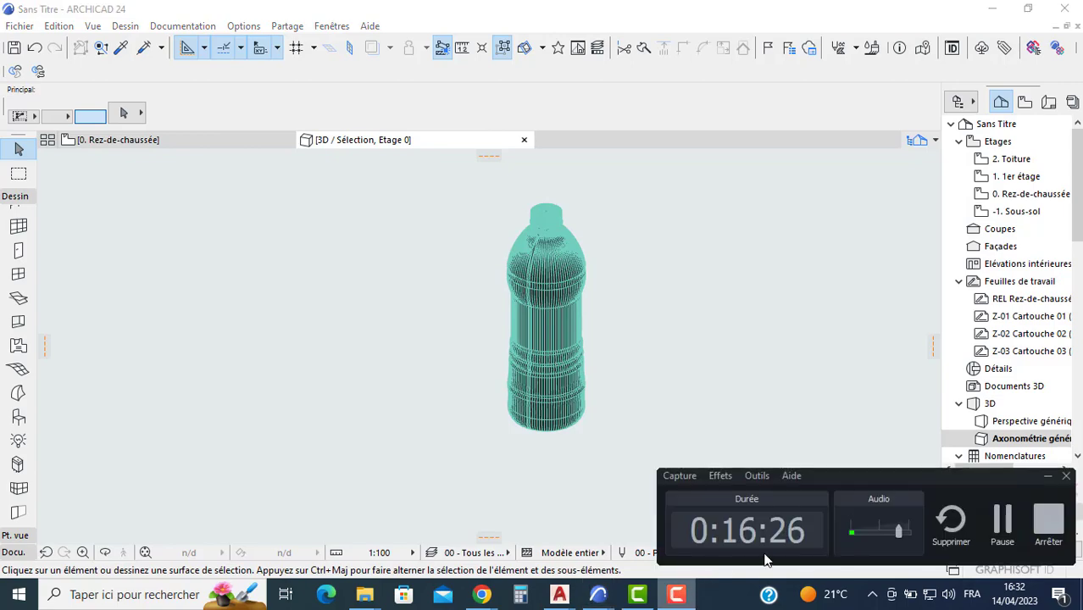